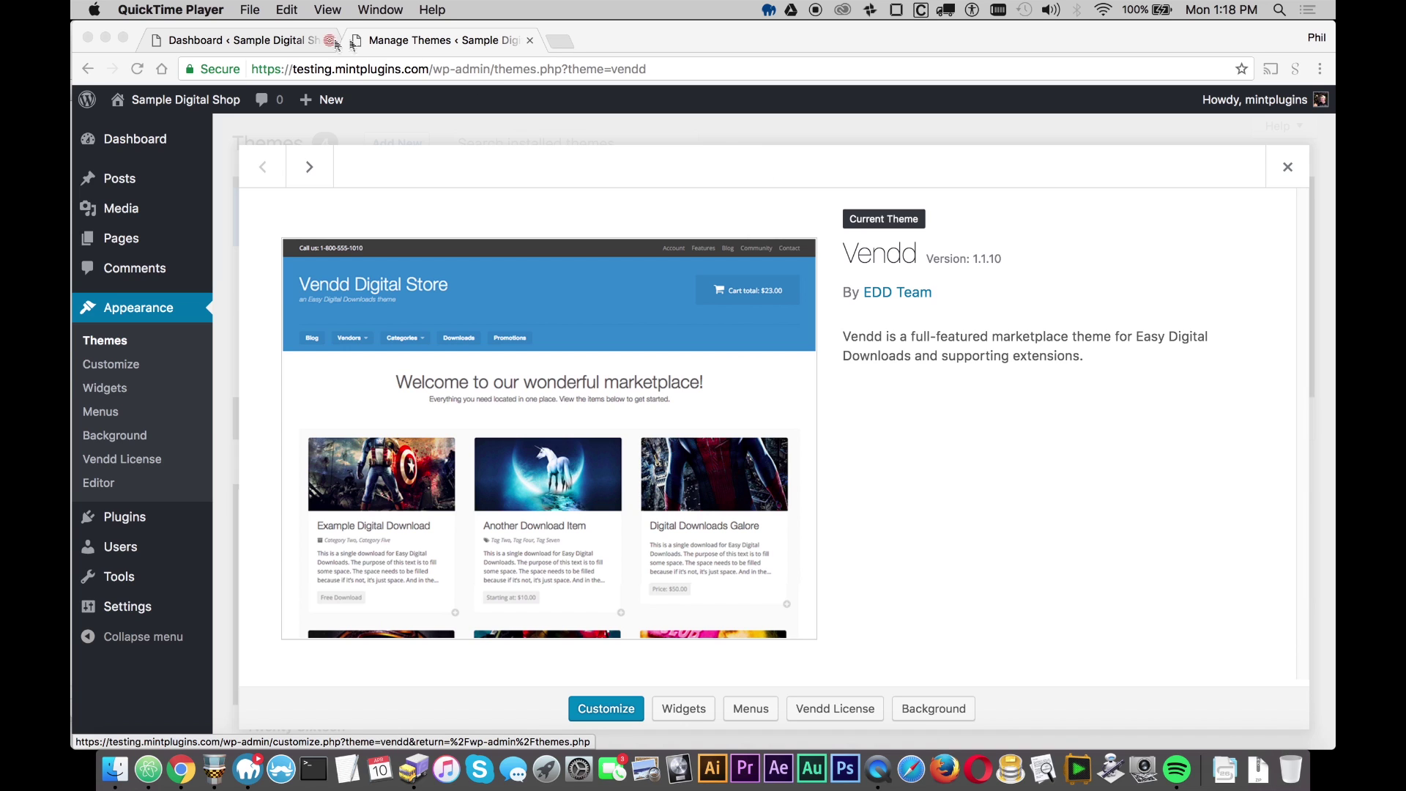
# - Switch to the site's dashboard and open the upload form for adding a new plugin from a .zip file
pyautogui.click(256, 44)
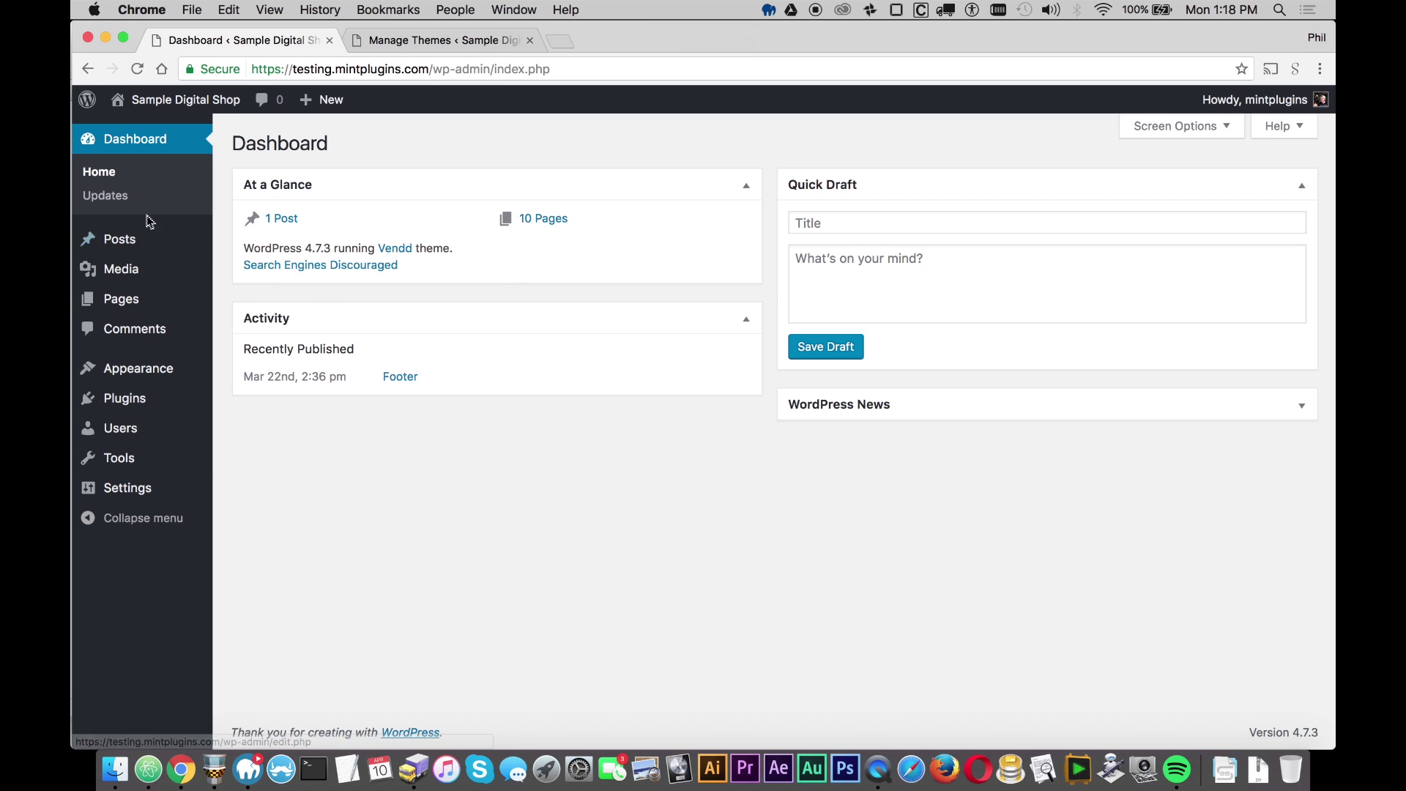
pyautogui.moveTo(144, 402)
pyautogui.click(245, 425)
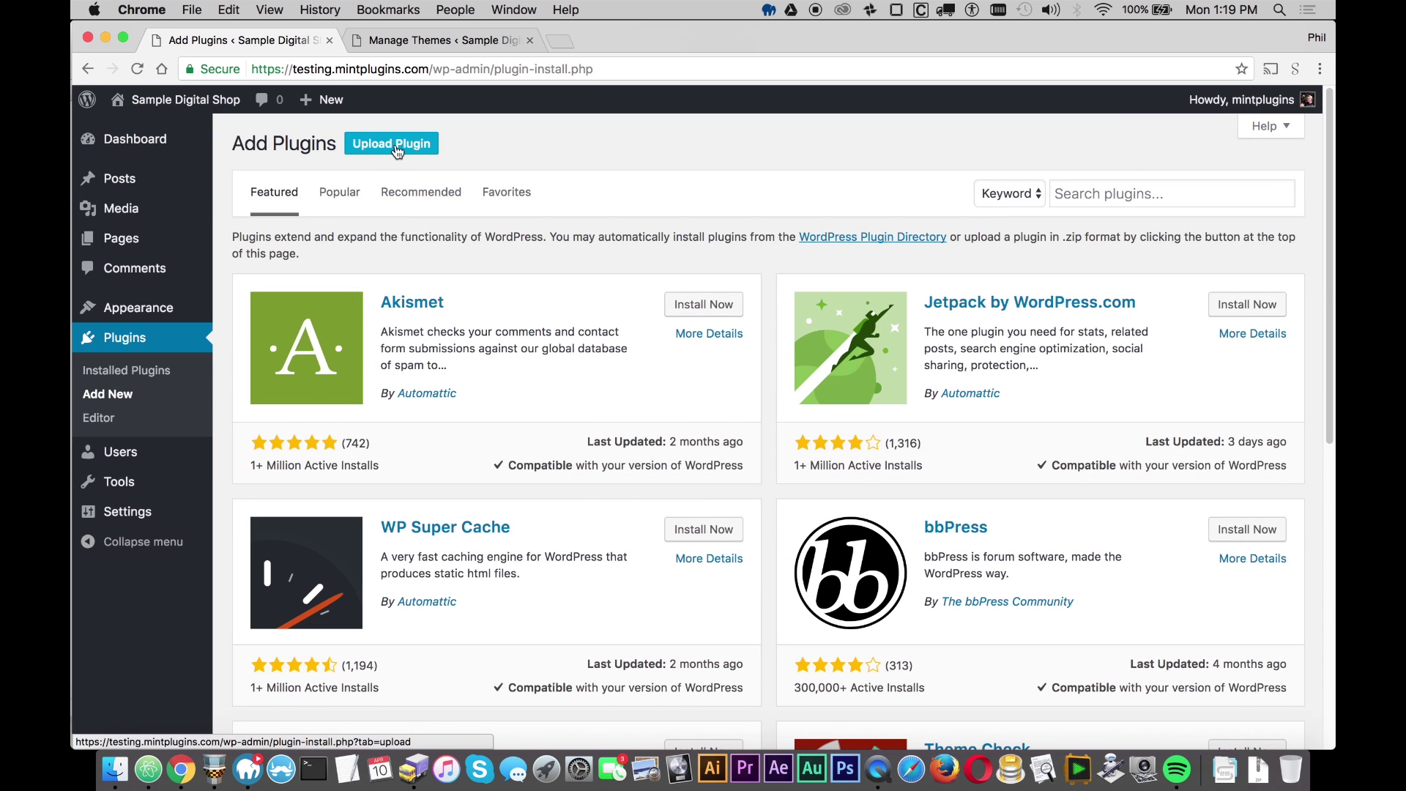
pyautogui.click(397, 146)
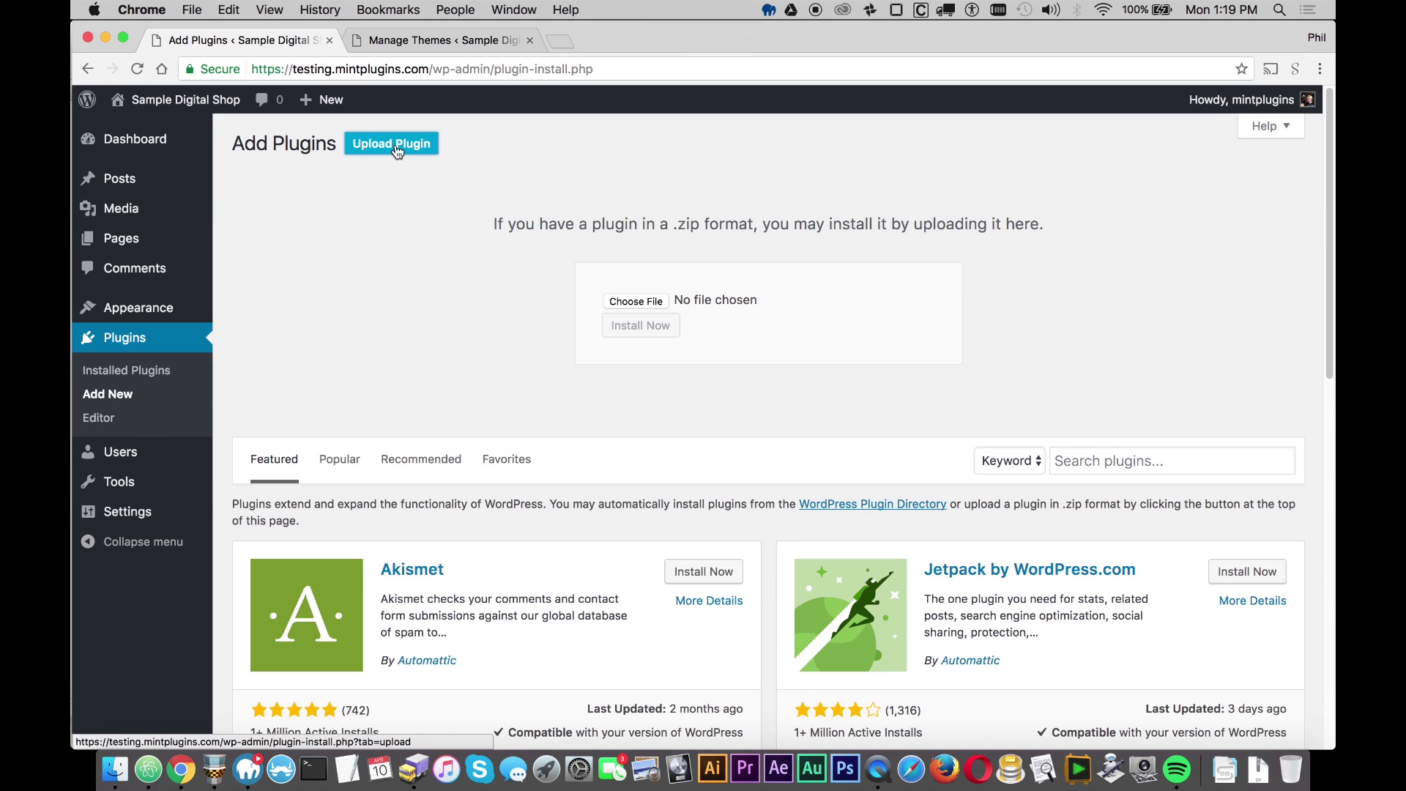
# - Upload edd-all-access.zip, install it and activate the plugin
pyautogui.click(635, 301)
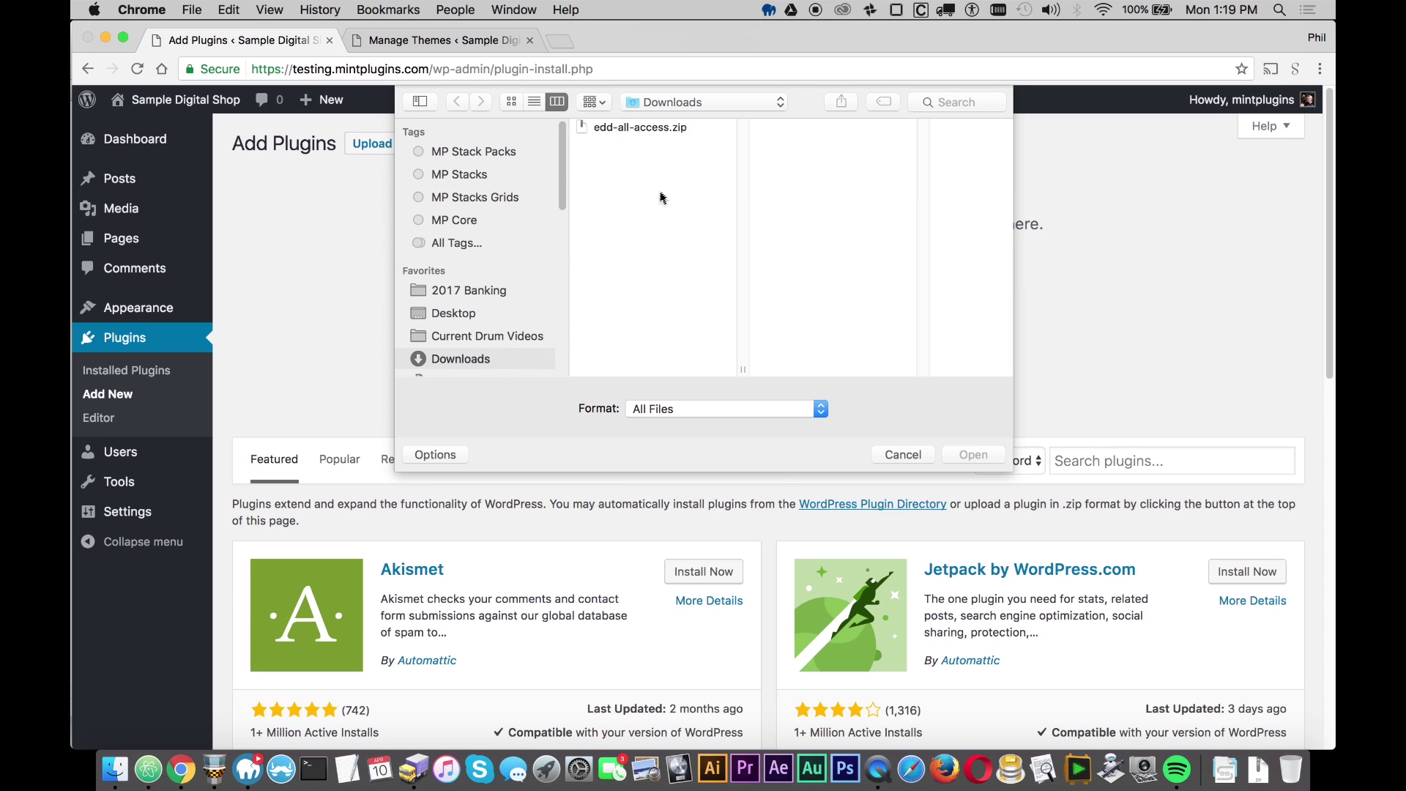
pyautogui.click(631, 130)
pyautogui.click(971, 457)
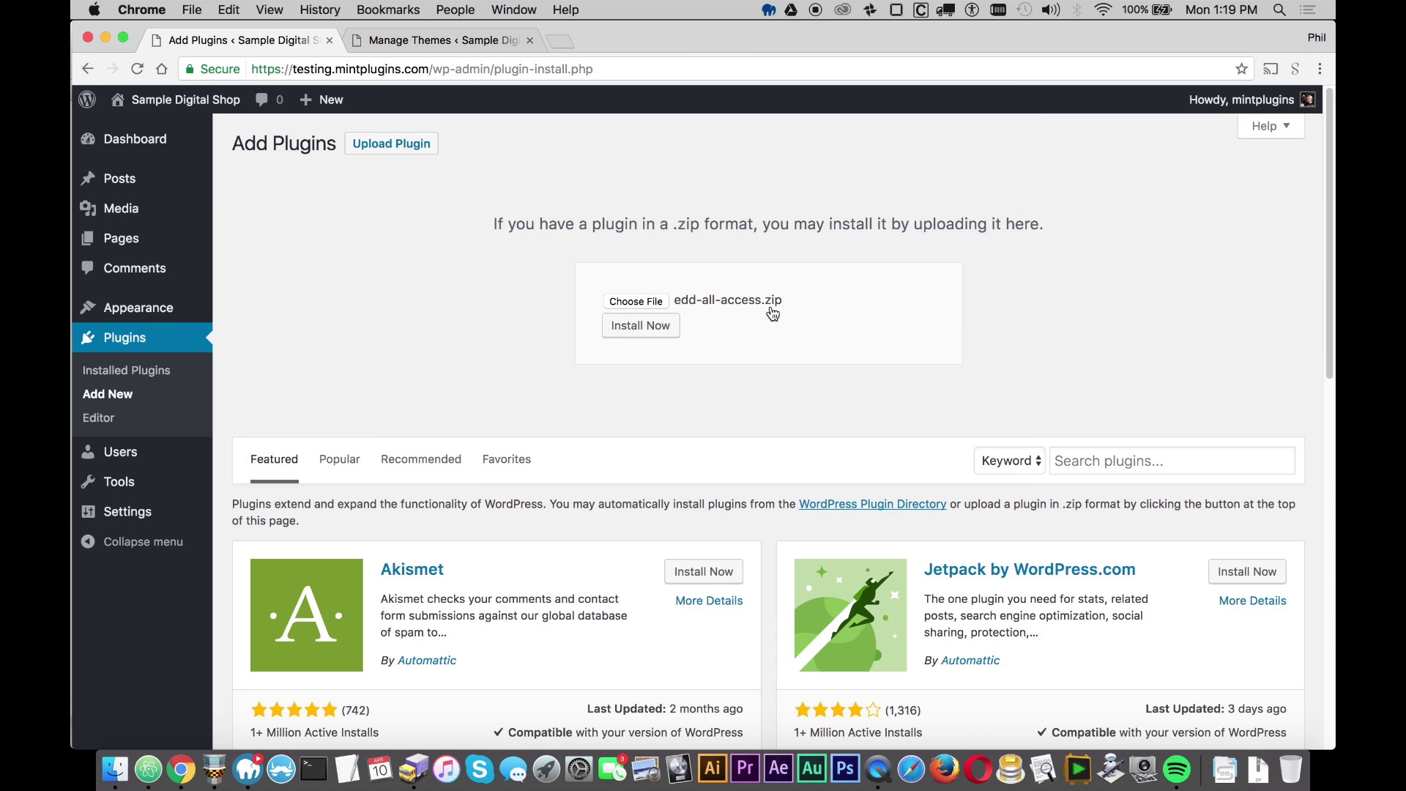
pyautogui.click(652, 331)
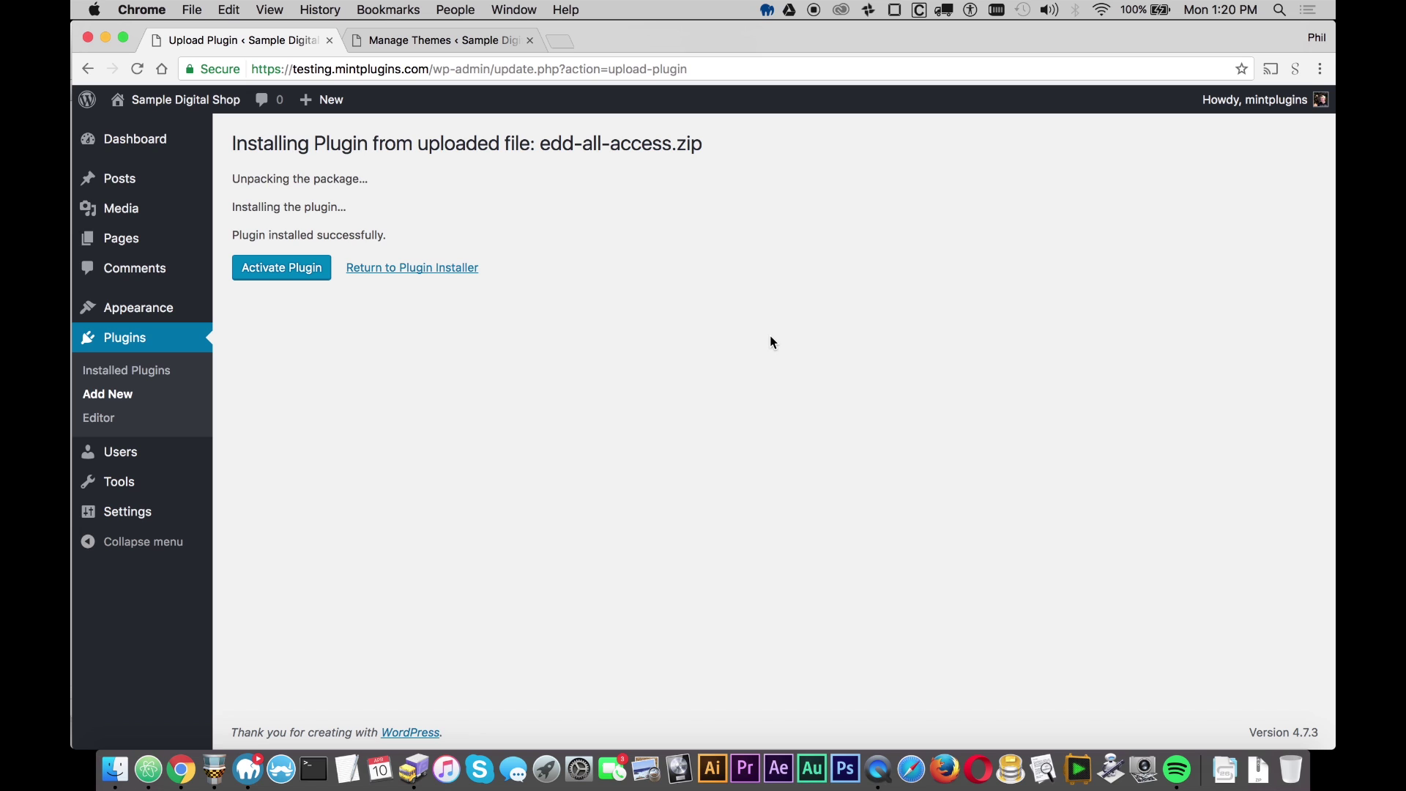
pyautogui.click(283, 276)
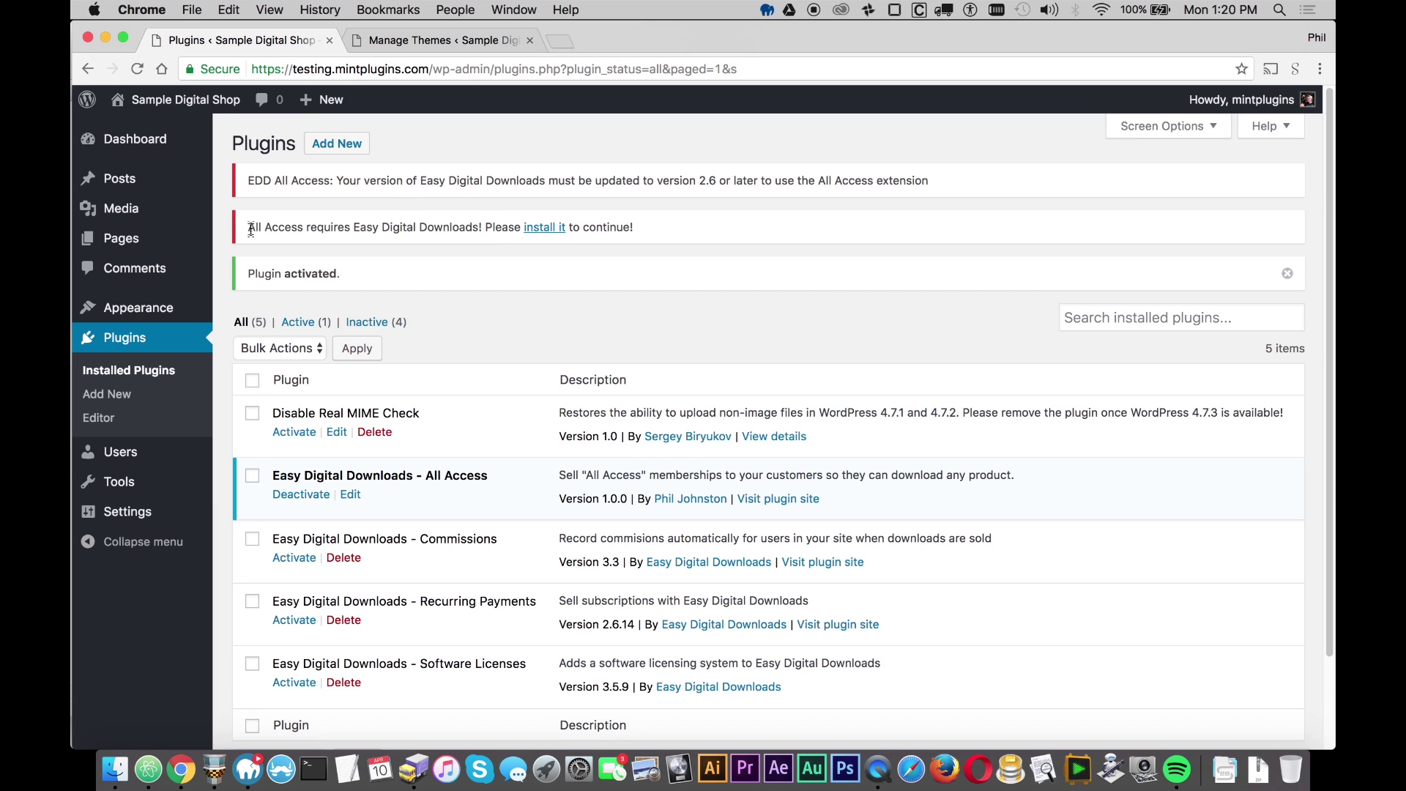
# - Install the required Easy Digital Downloads plugin from the All Access notice and activate it
pyautogui.moveTo(247, 227); pyautogui.dragTo(483, 221)
pyautogui.click(484, 222)
pyautogui.click(543, 232)
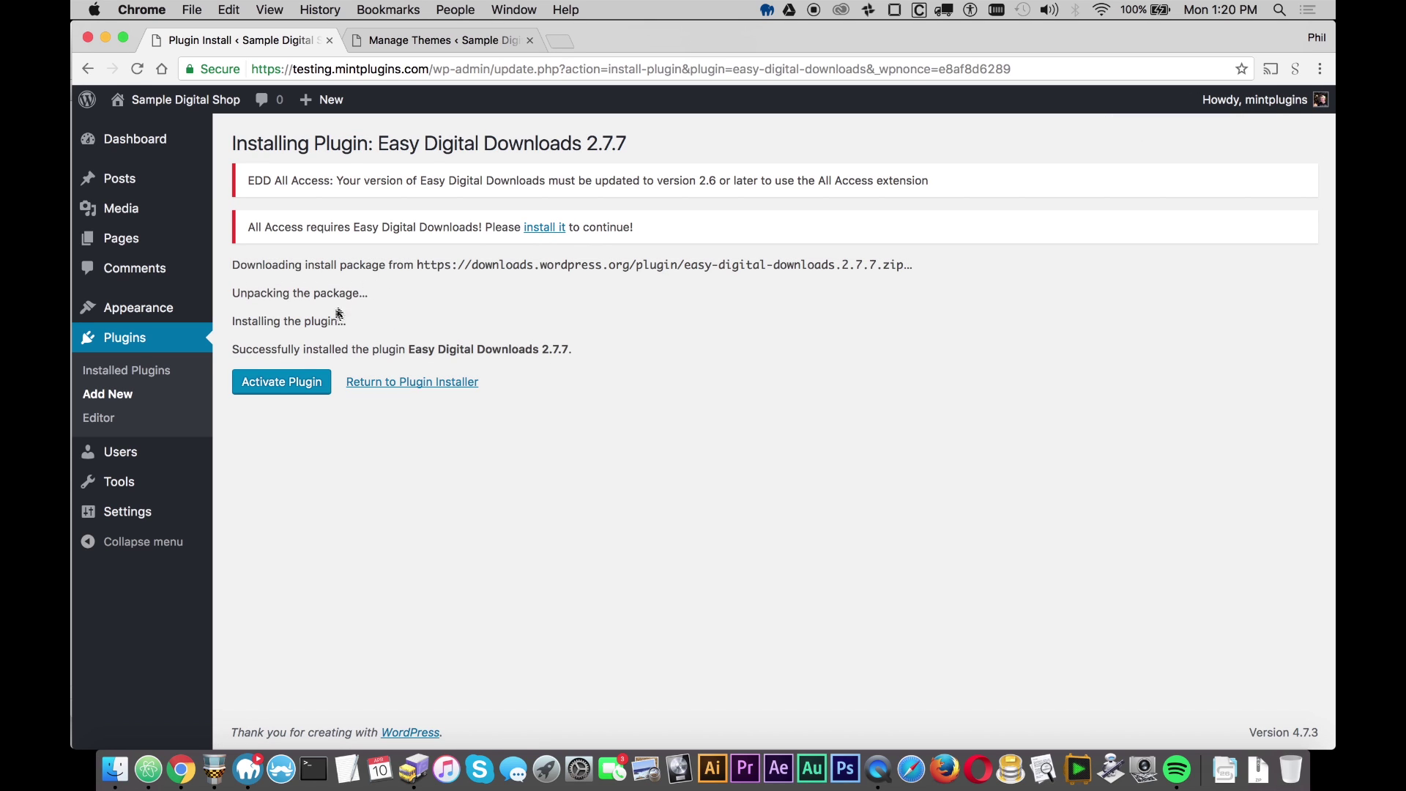
pyautogui.click(298, 383)
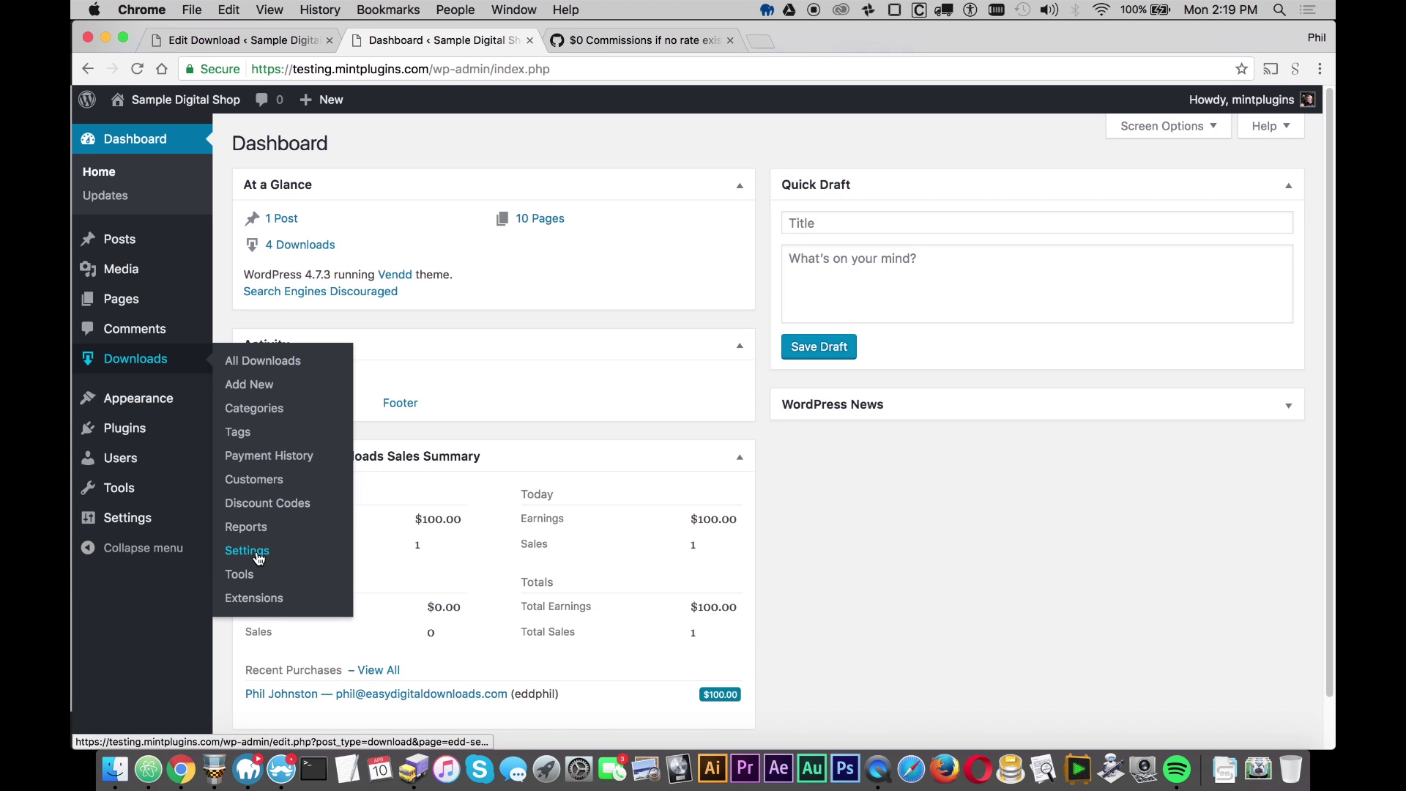
# - Open the Easy Digital Downloads license settings and go to the All Access license key field
pyautogui.click(257, 553)
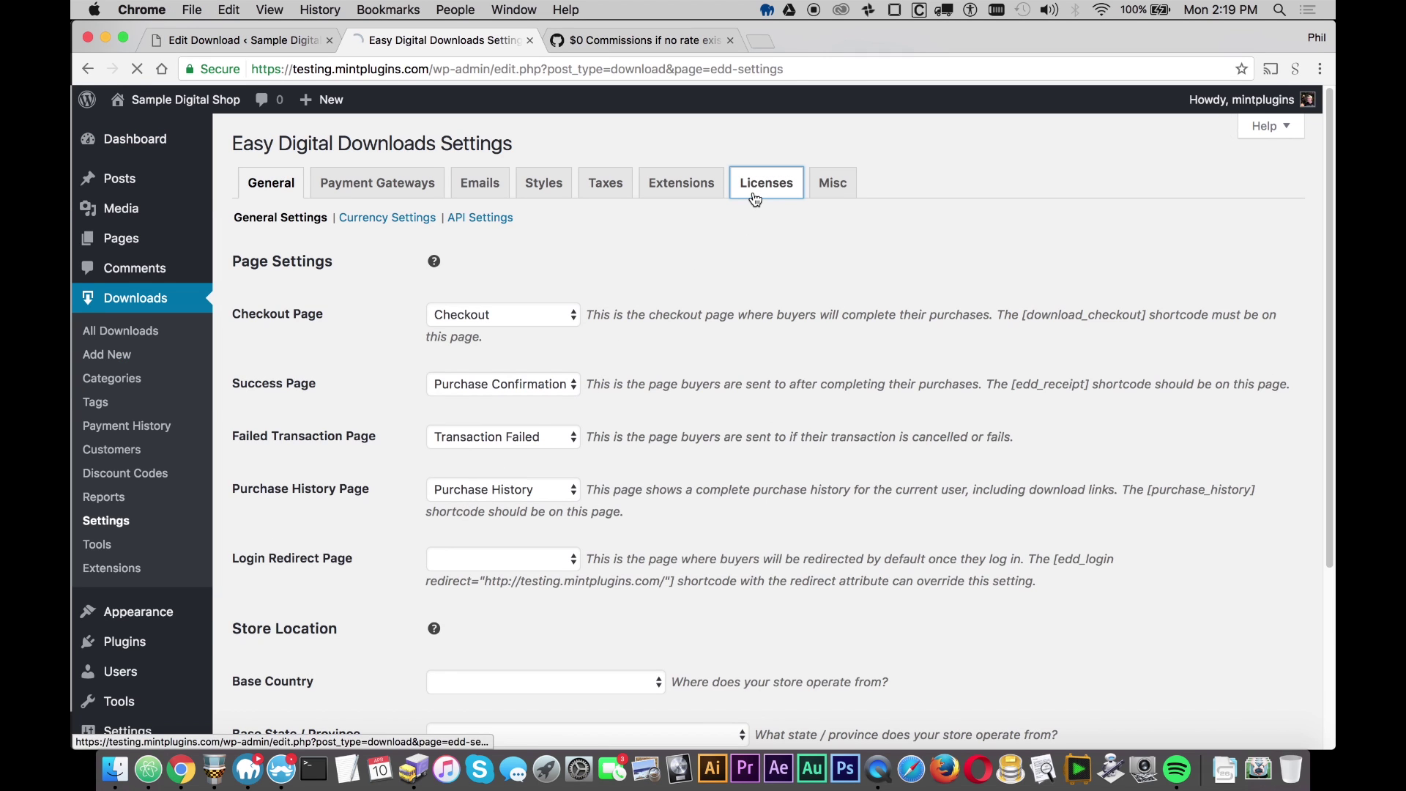
pyautogui.click(291, 308)
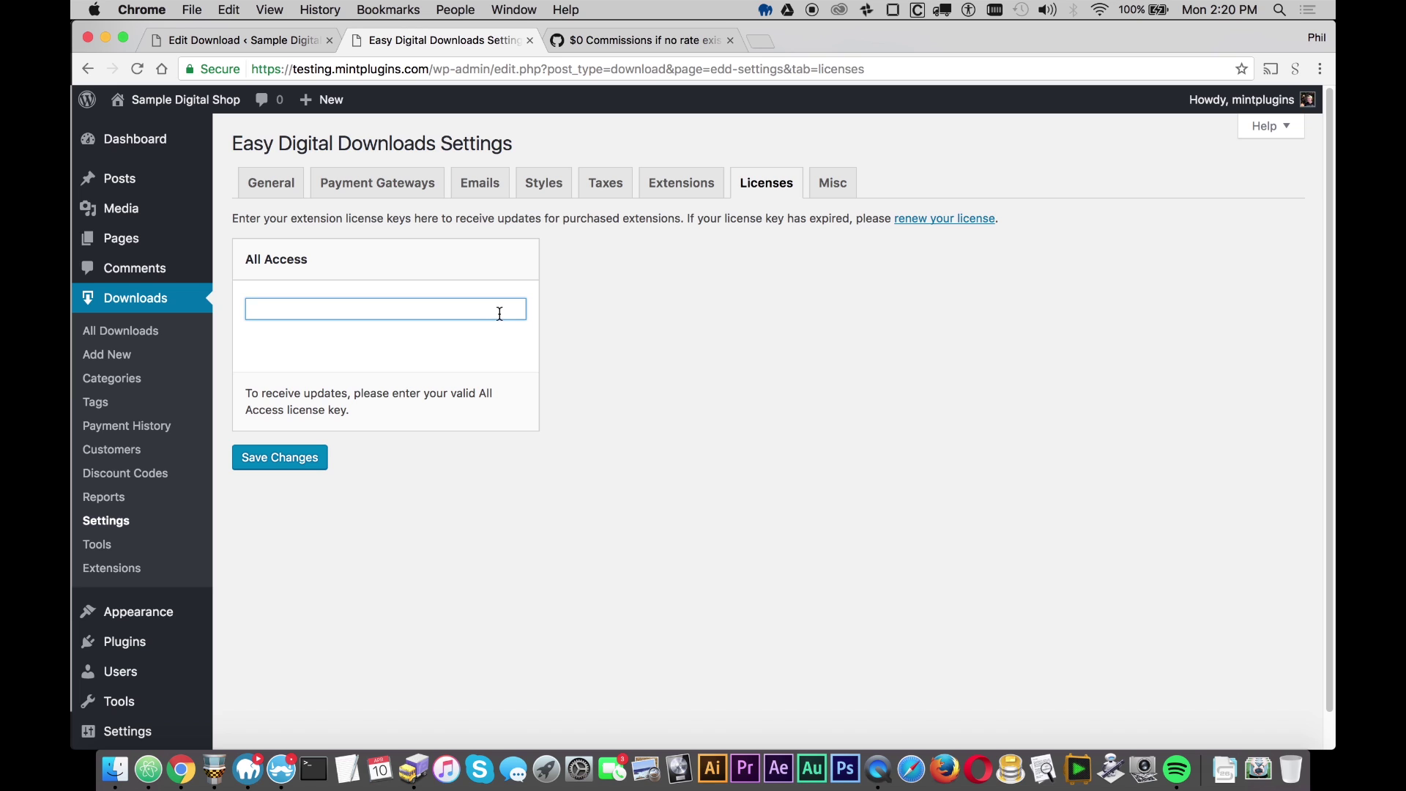
# - Open the list of all downloads and review the existing video and photo products
pyautogui.moveTo(118, 147)
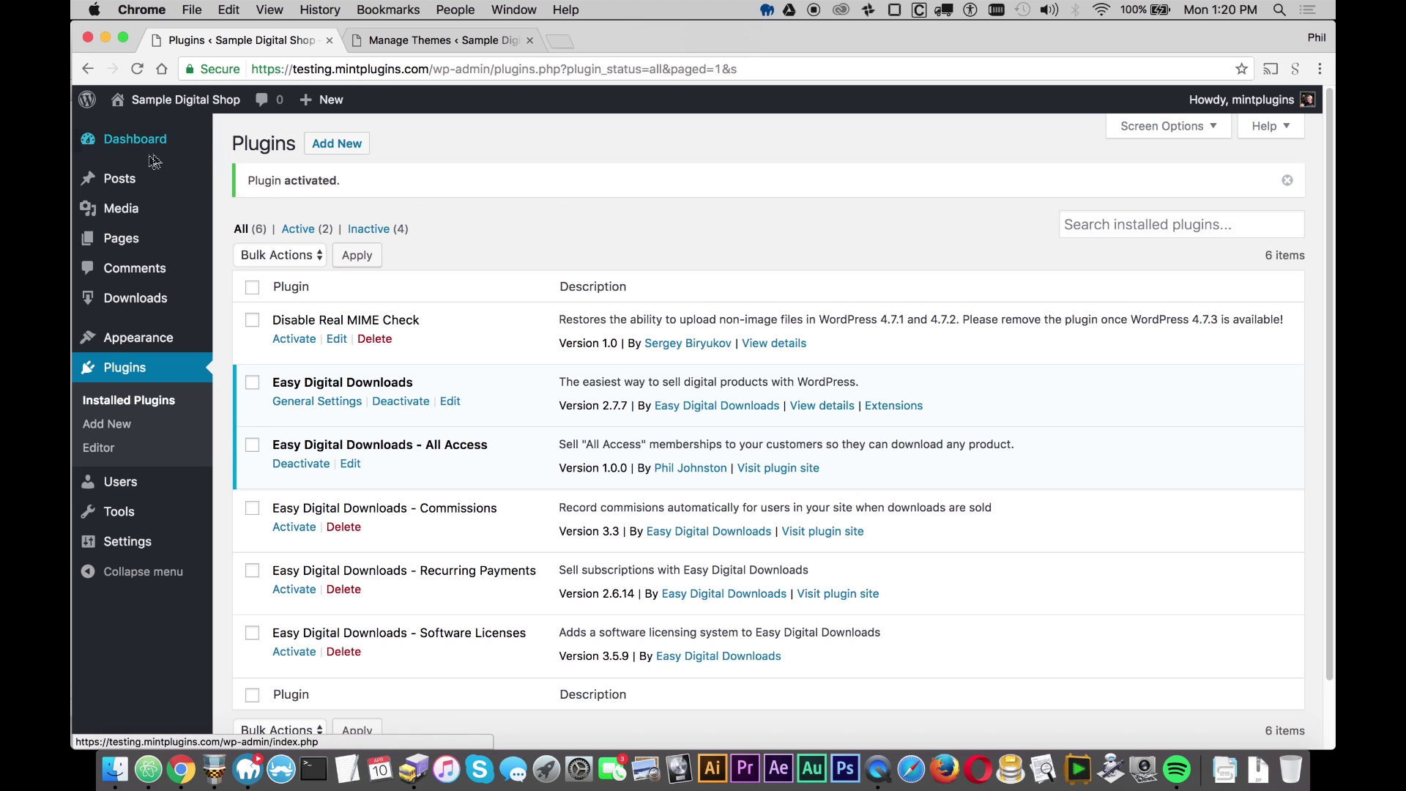
pyautogui.click(121, 305)
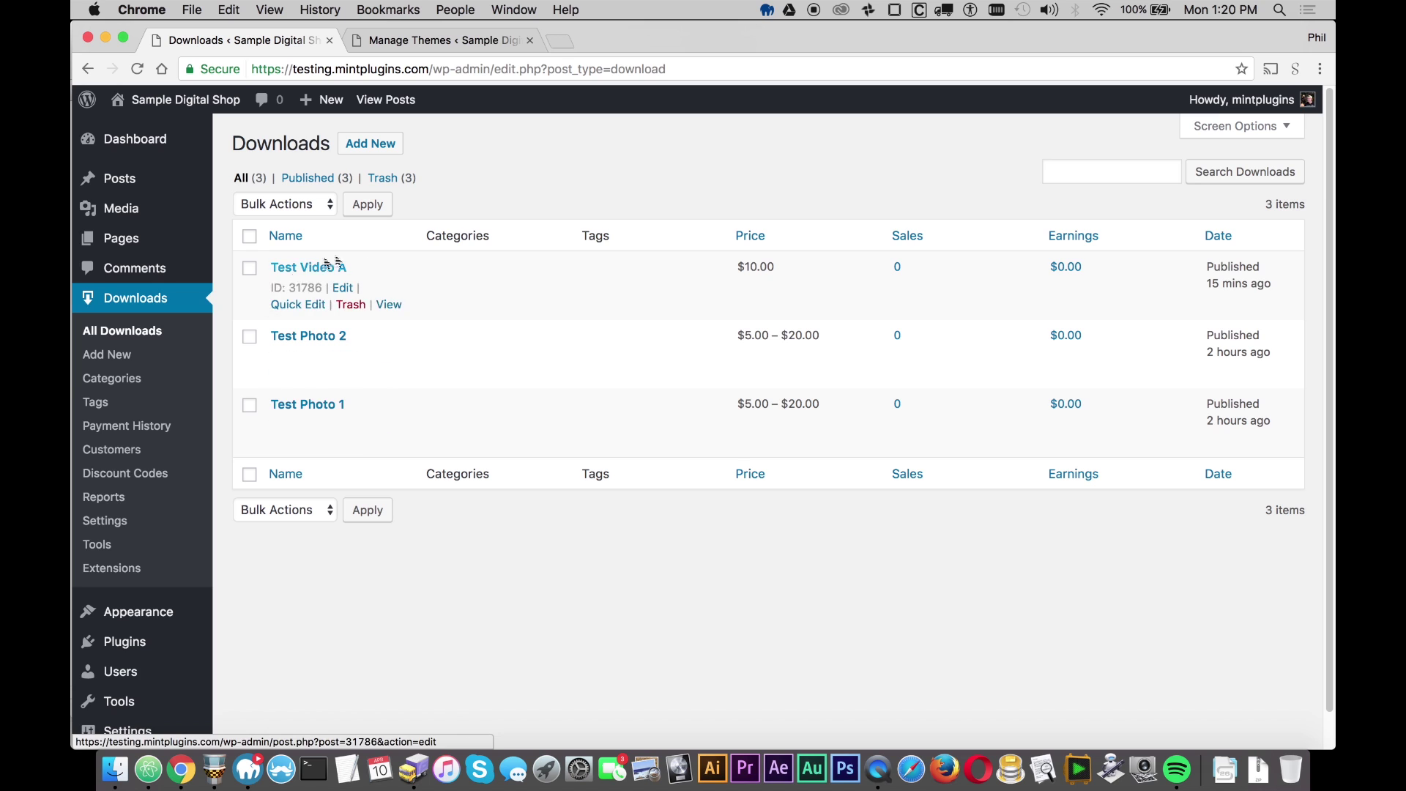
pyautogui.moveTo(322, 418)
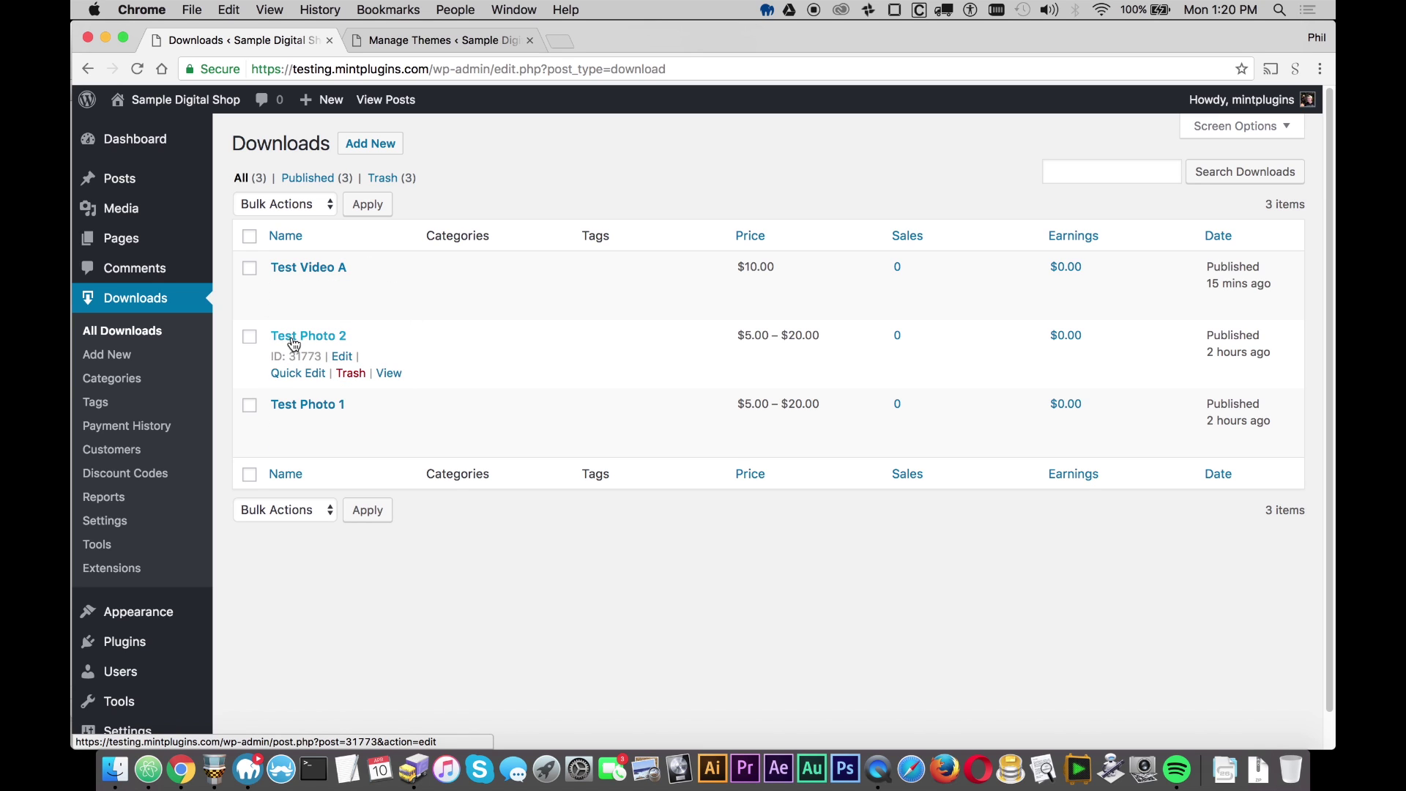
pyautogui.moveTo(340, 286)
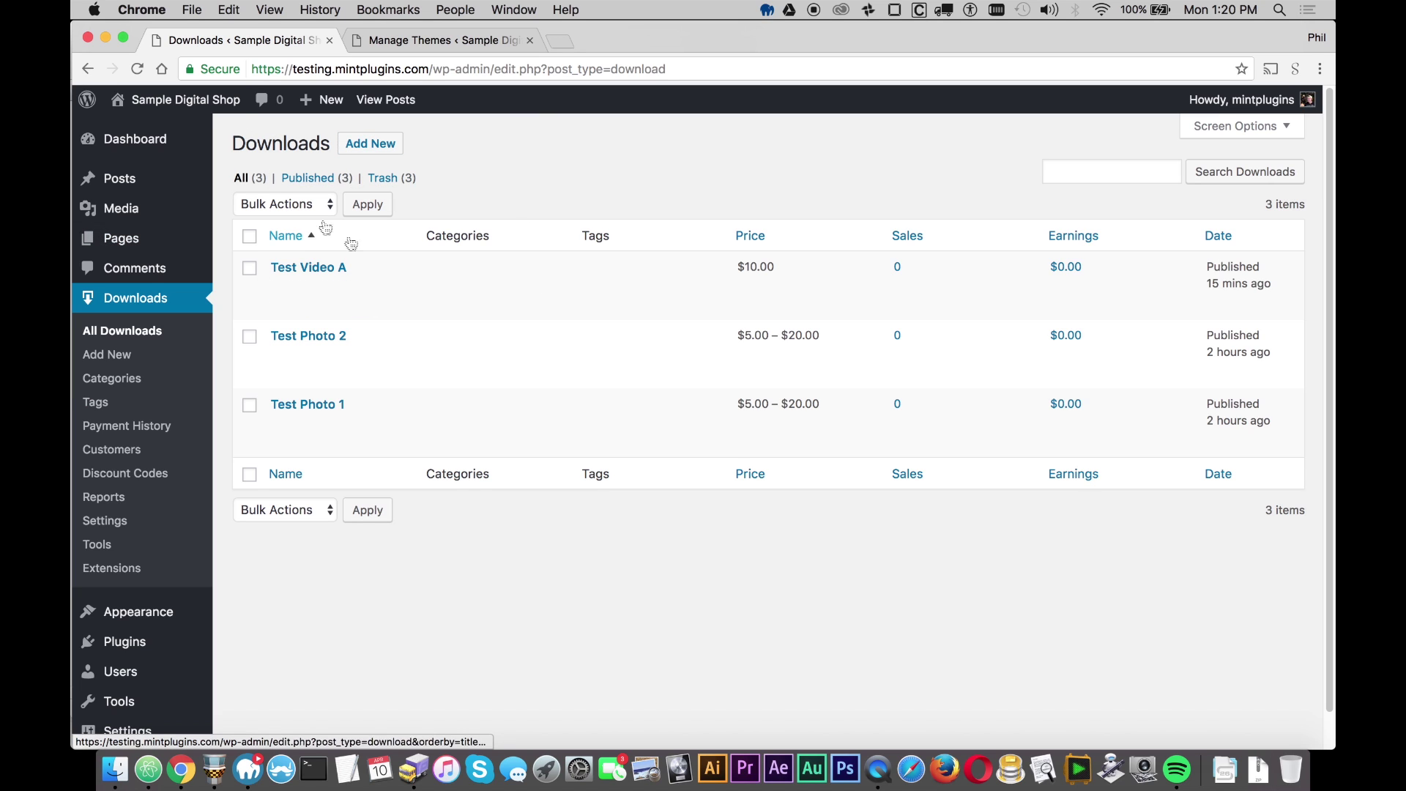
# - Visit the storefront, view the Test Photo 2 product page with its price options, and return to the shop's home page
pyautogui.moveTo(150, 103)
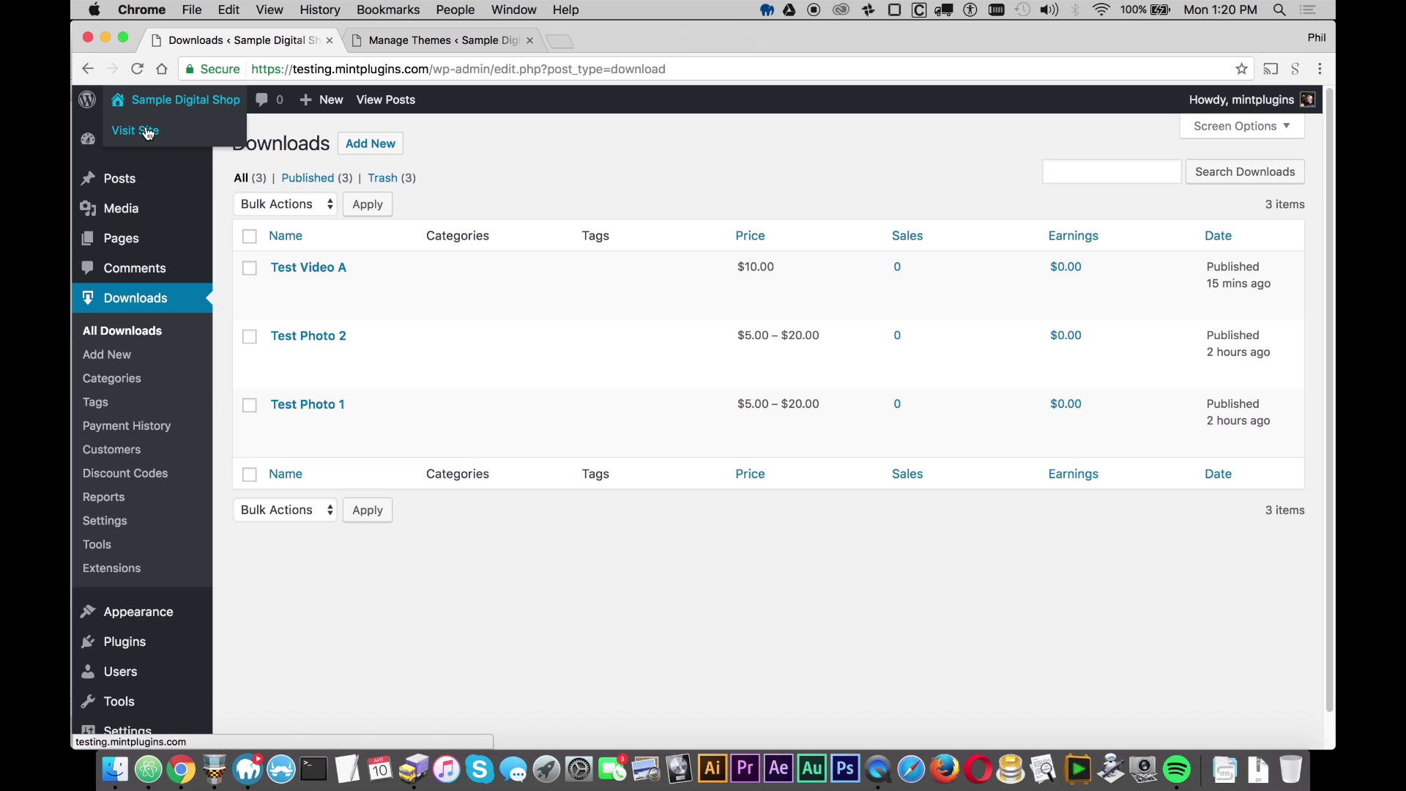
pyautogui.click(147, 131)
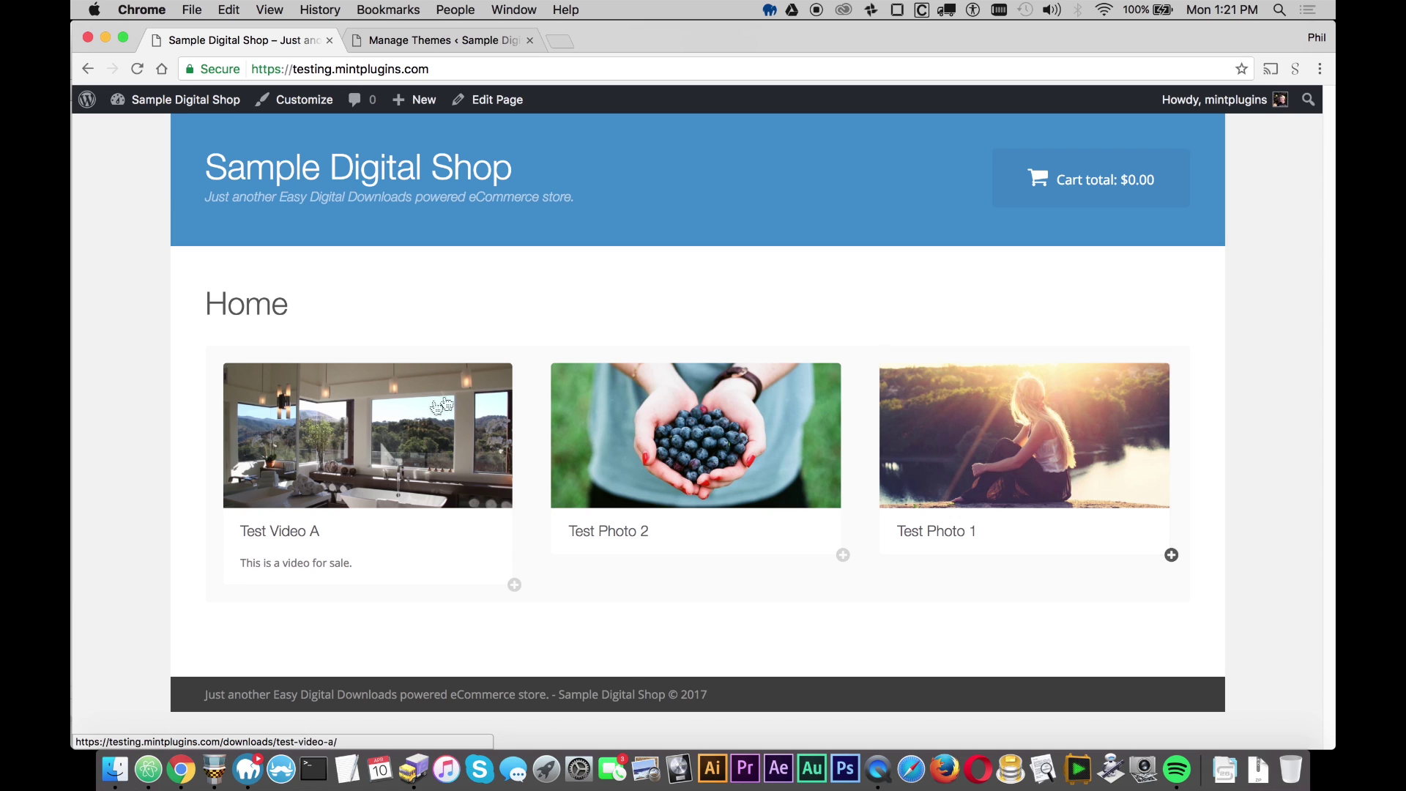
pyautogui.click(702, 404)
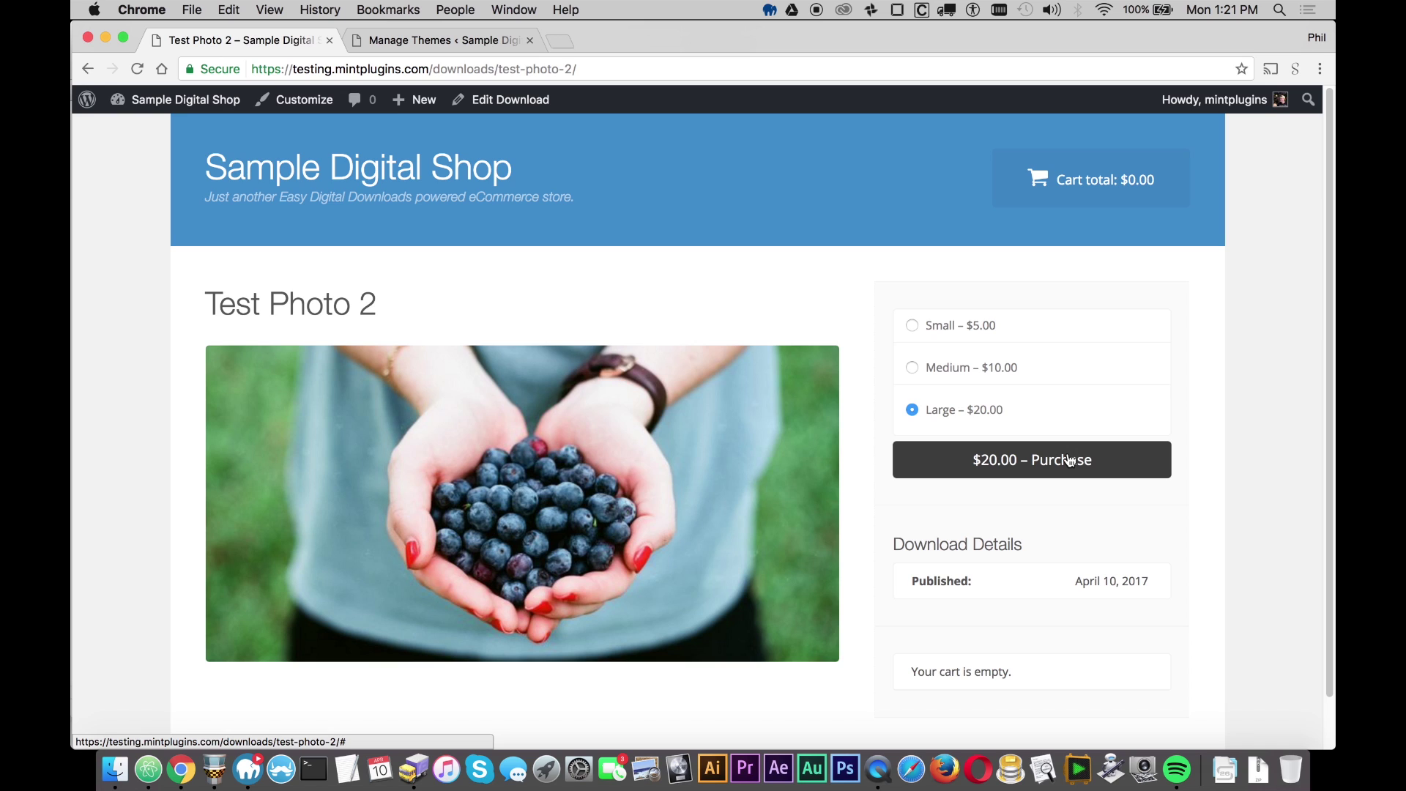
pyautogui.click(363, 177)
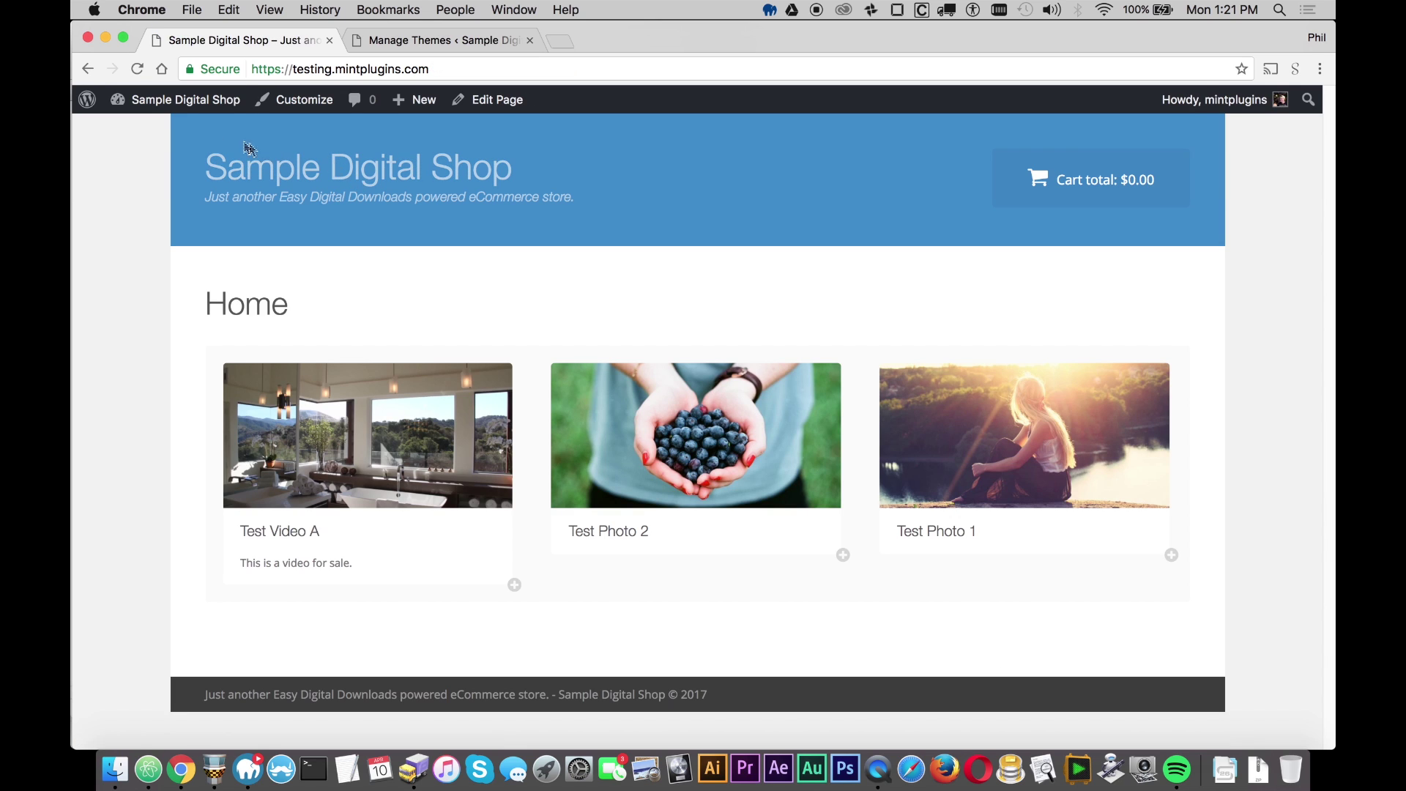
# - Return to the dashboard and start a new download named "All Access"
pyautogui.moveTo(161, 103)
pyautogui.click(136, 133)
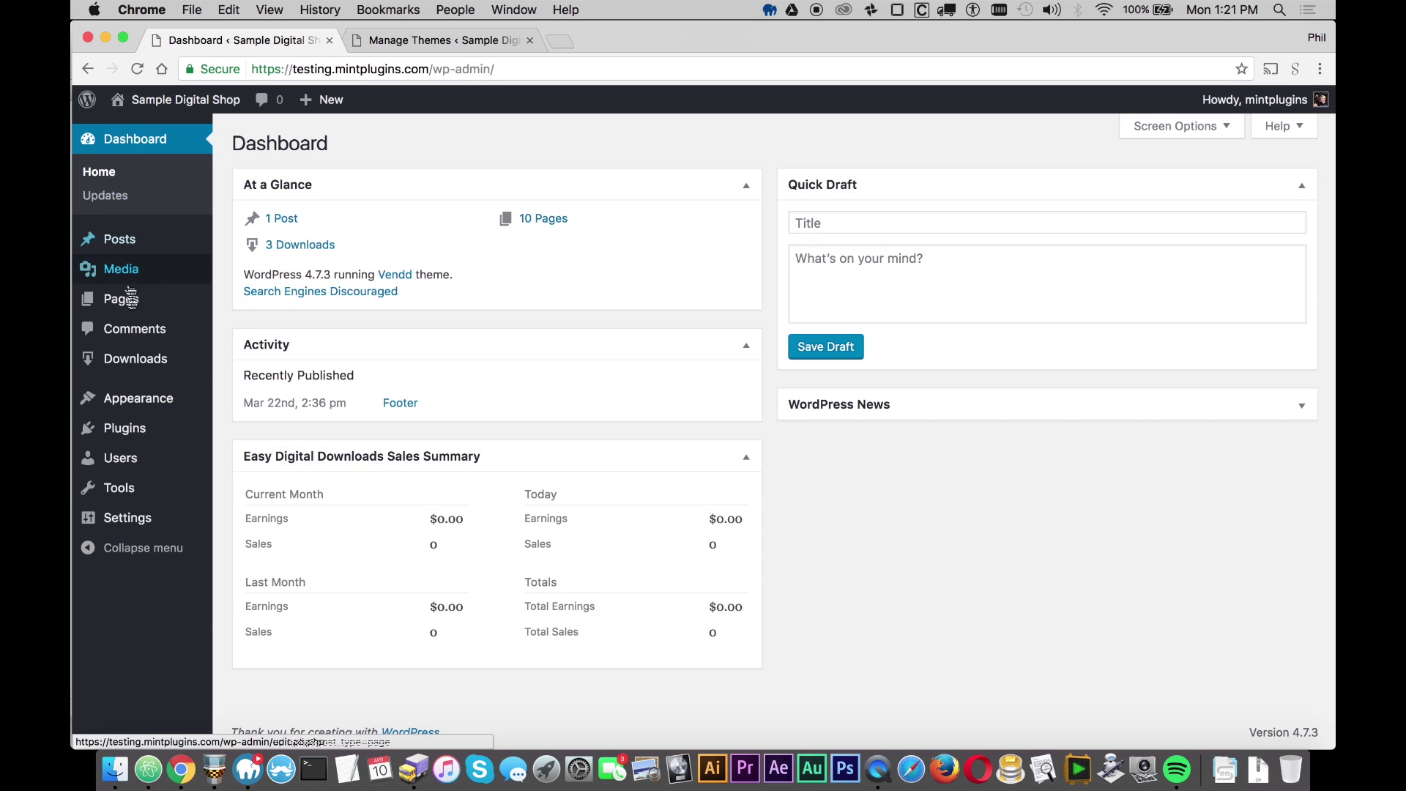
pyautogui.moveTo(131, 360)
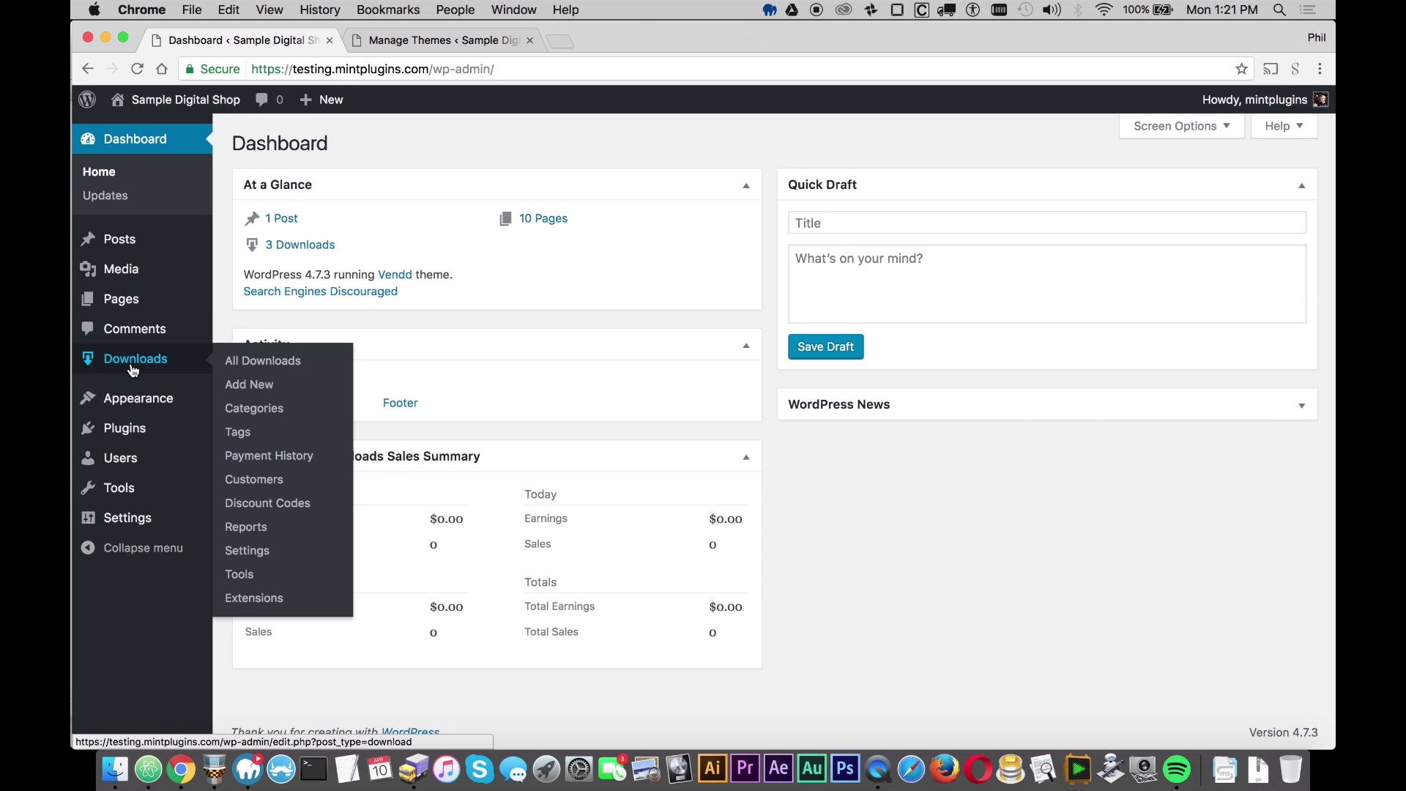
pyautogui.click(246, 385)
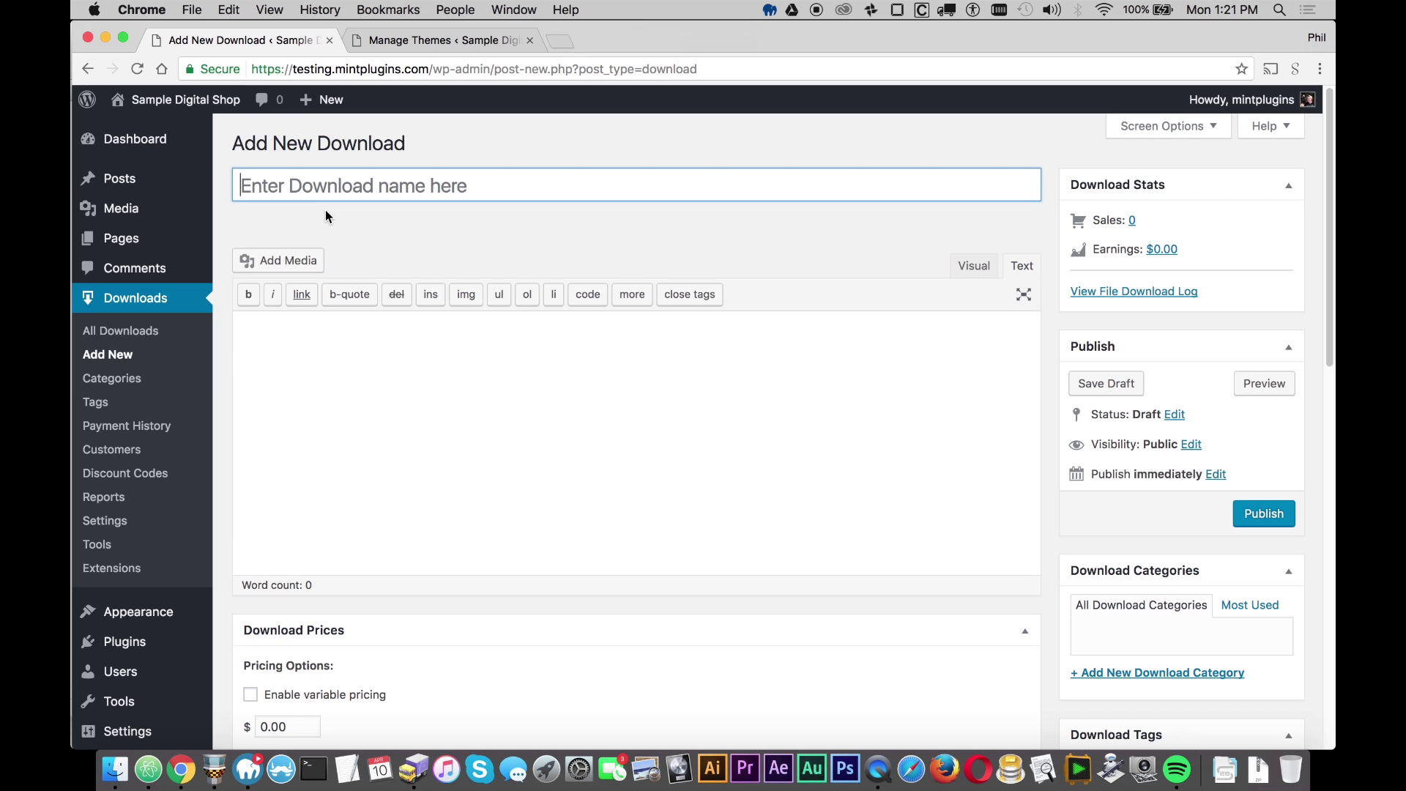
pyautogui.write('All Access')
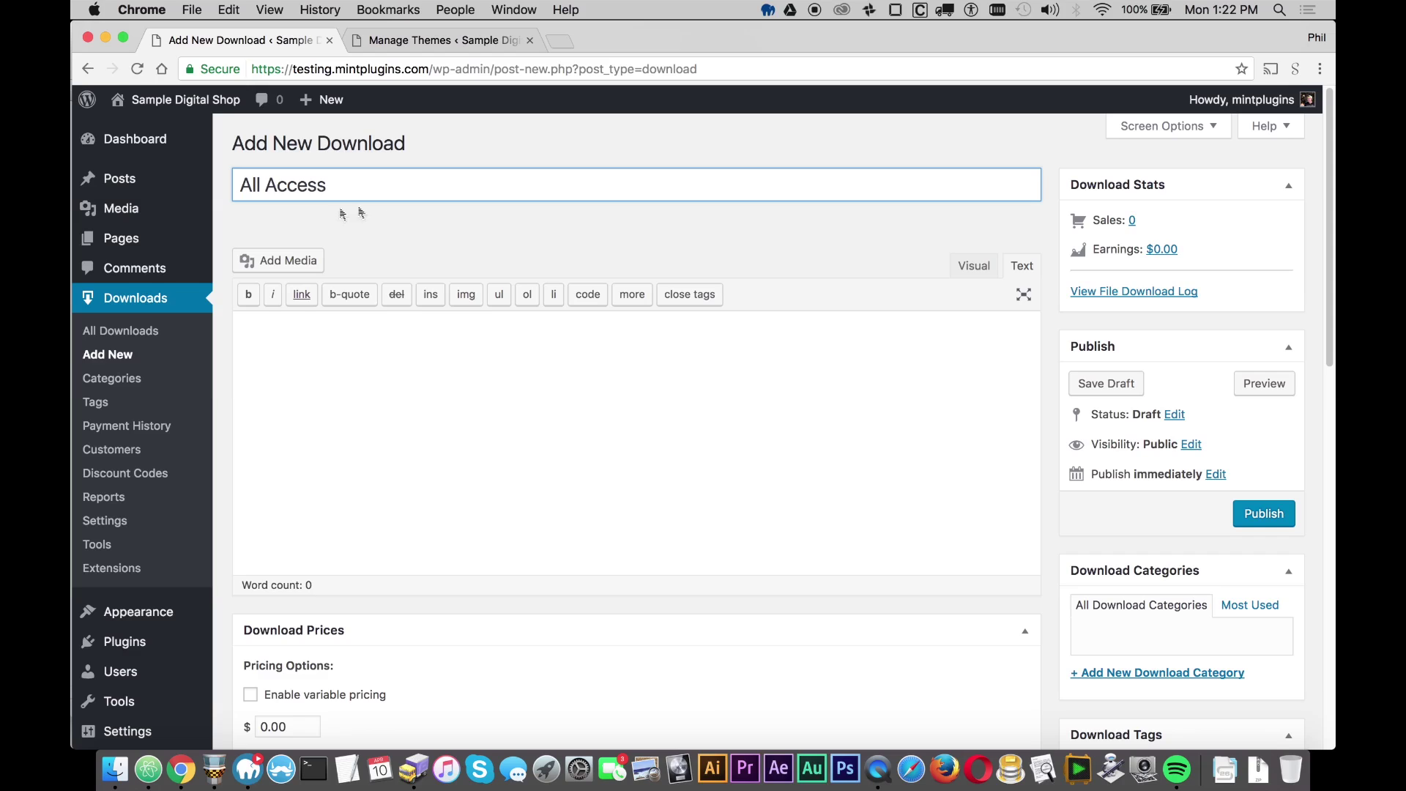
# - Enter the product description "Purchasing this product will give you access to download all products."
pyautogui.click(422, 403)
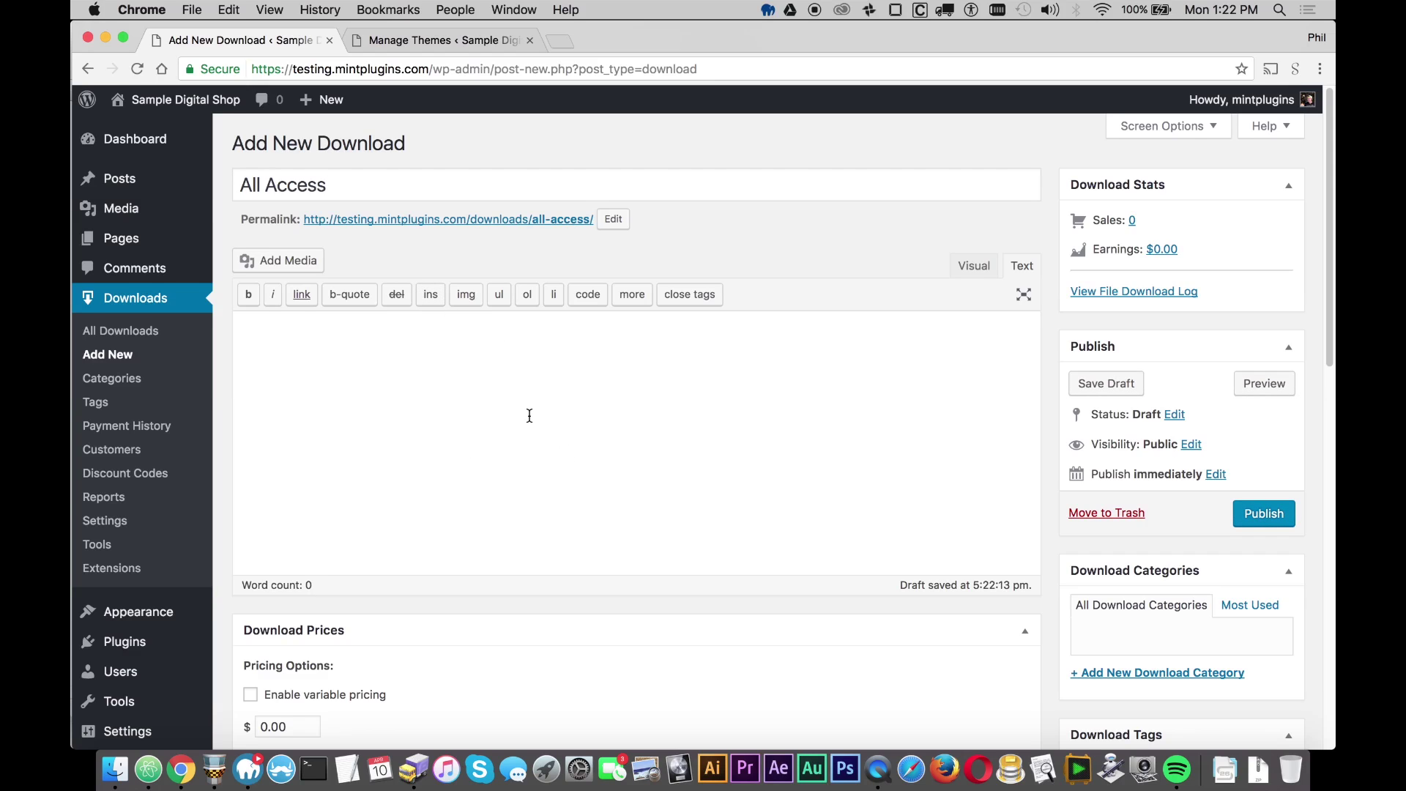
pyautogui.write('Purchasing this product wil')
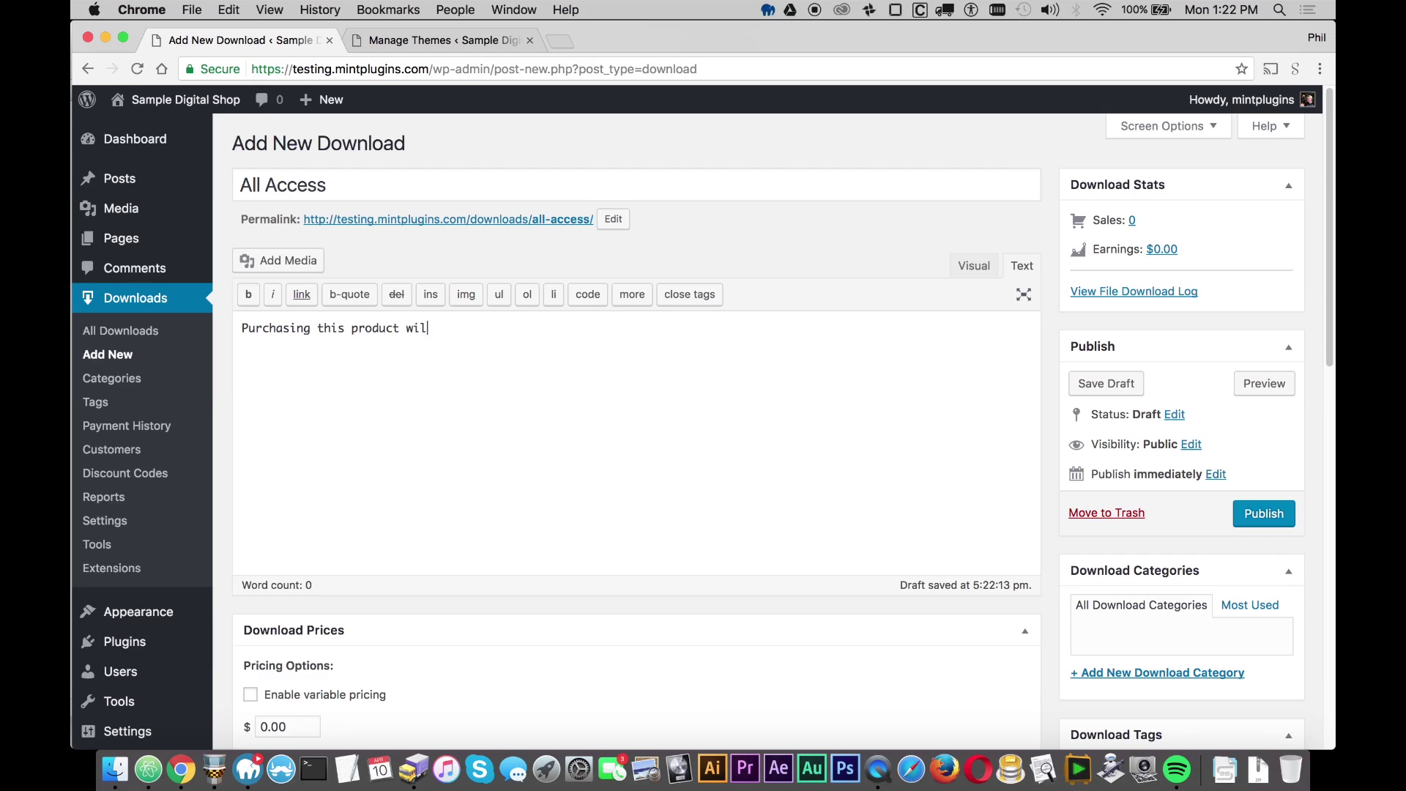
pyautogui.write('l give you access to download all products.')
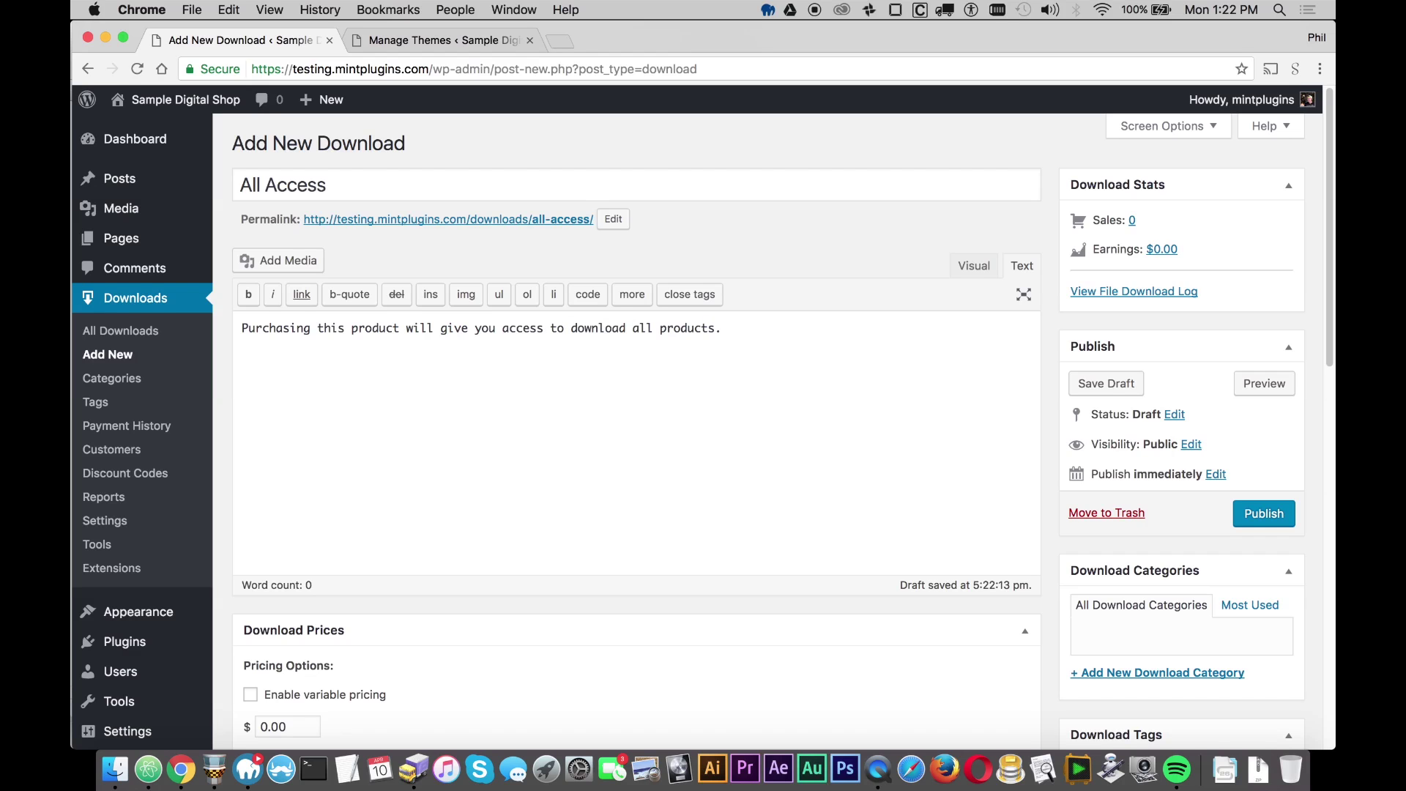
# - Set the download's price to $100
pyautogui.scroll(-5, 512, 476)
pyautogui.click(299, 515)
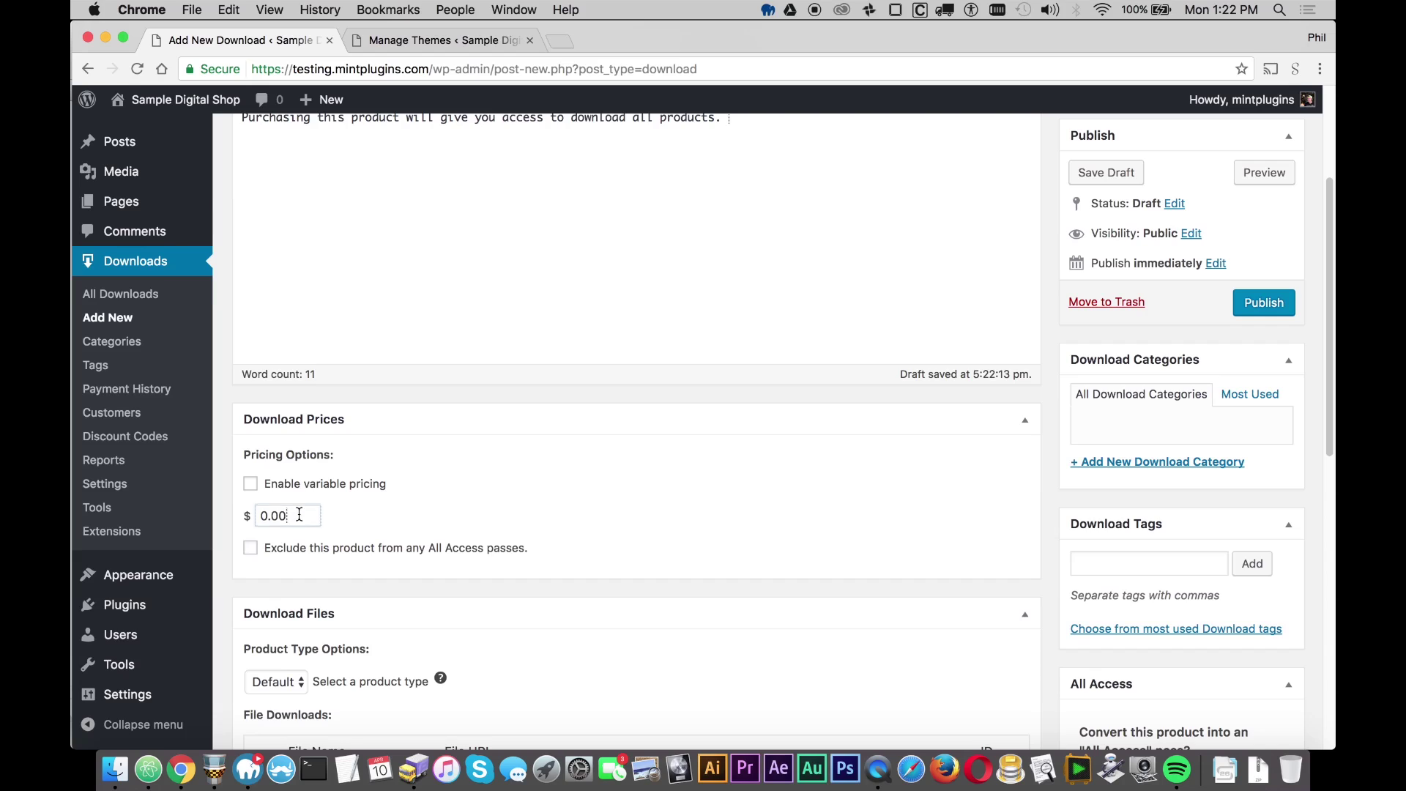
pyautogui.doubleClick(299, 515)
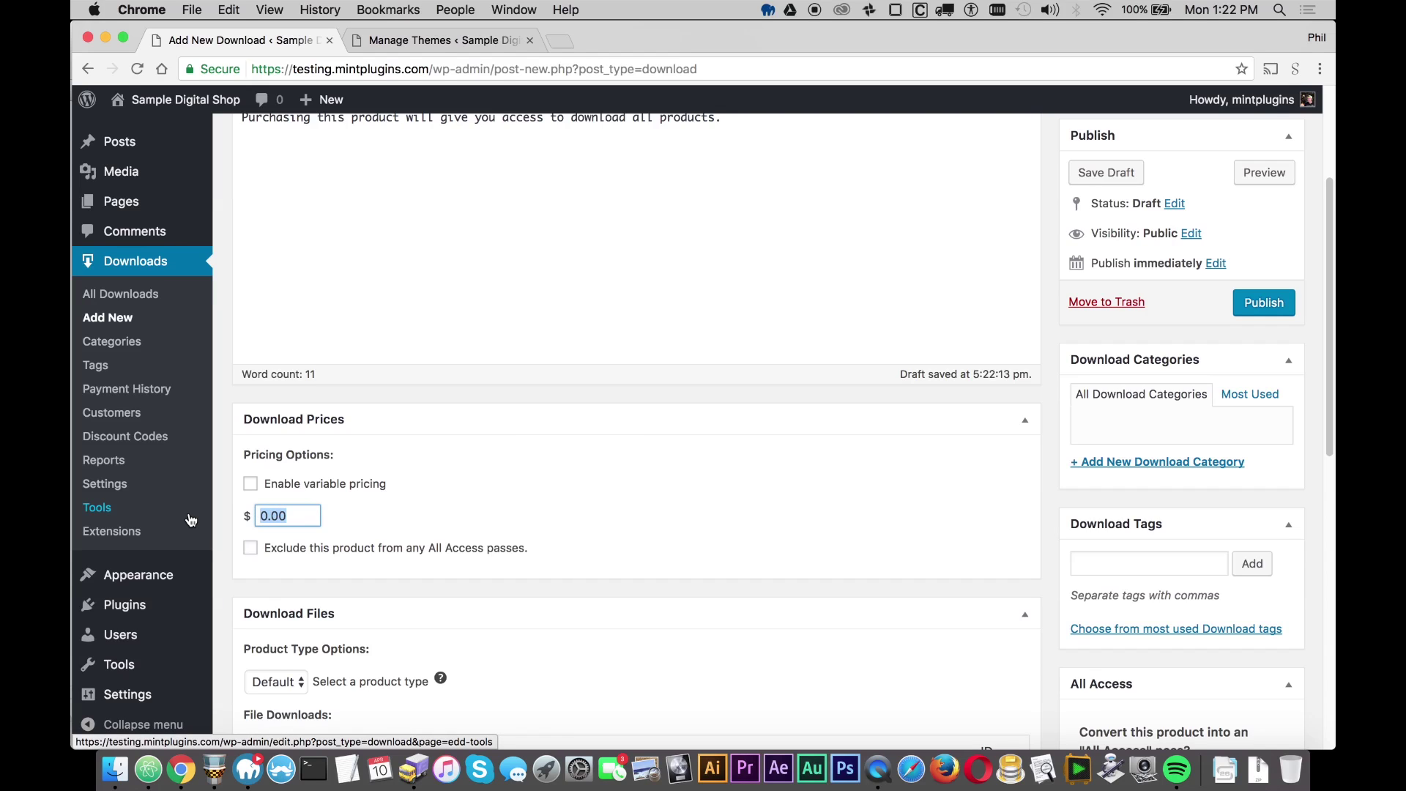
pyautogui.write('100')
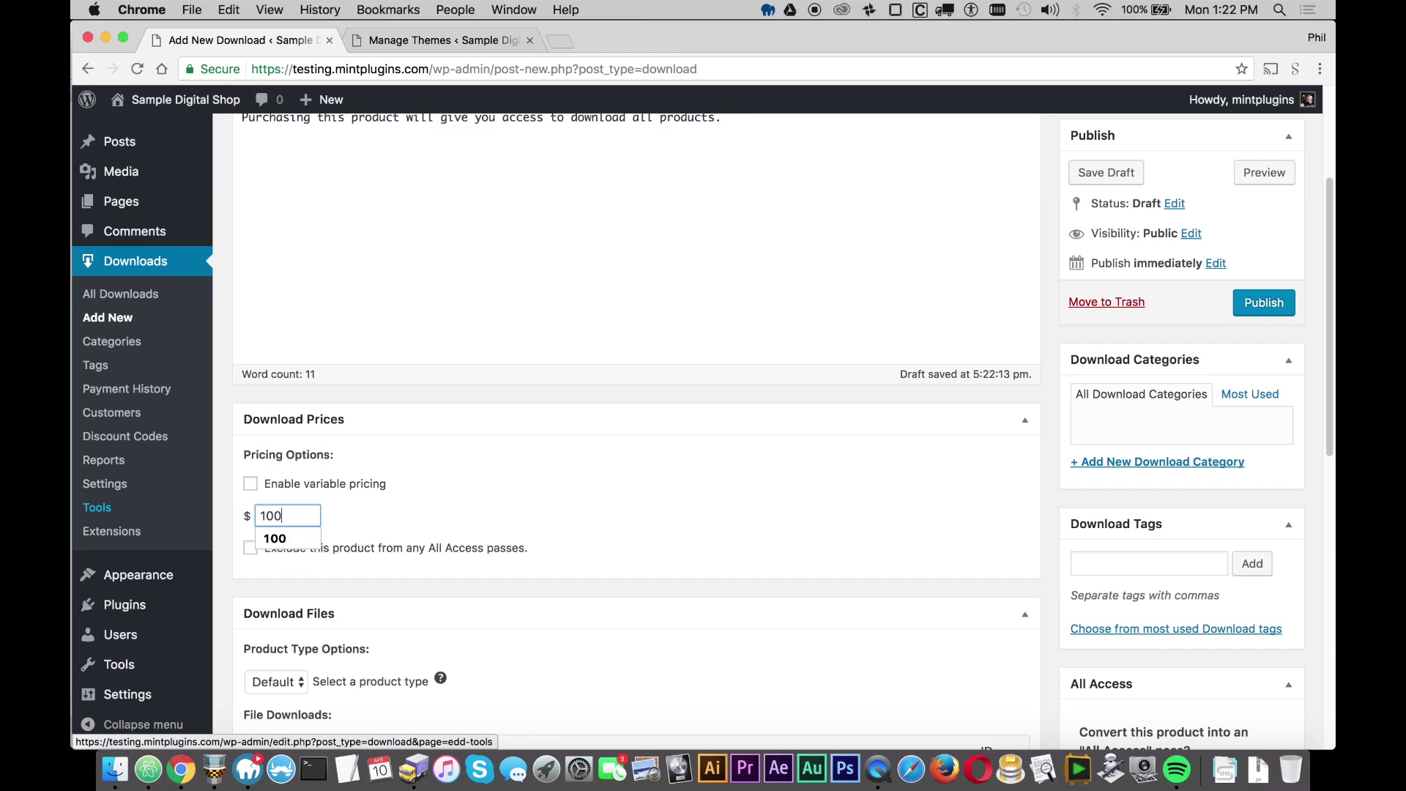
pyautogui.click(601, 464)
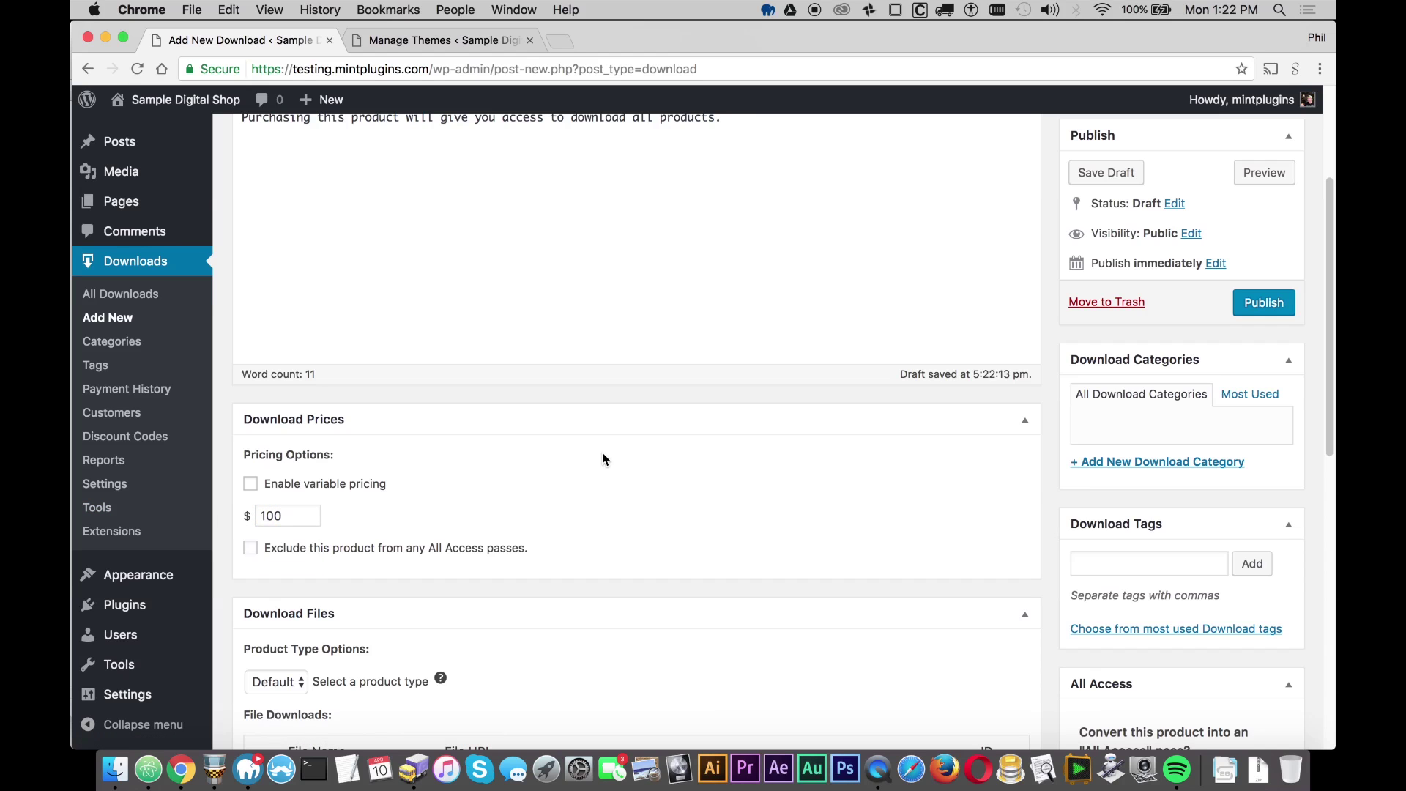
# - Convert the product into an All Access pass and set its duration to 1 Year(s)
pyautogui.moveTo(1330, 256); pyautogui.dragTo(1333, 397)
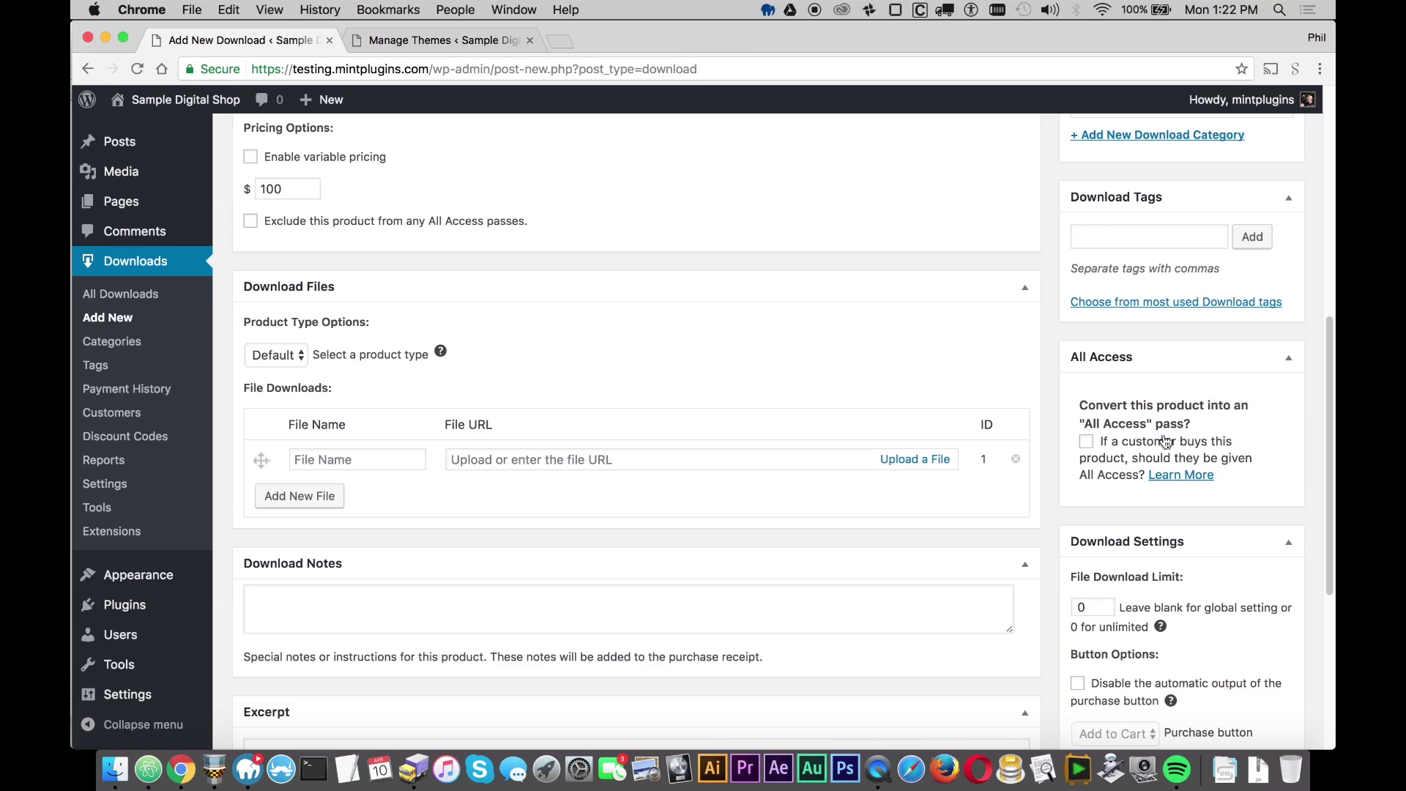
pyautogui.click(1087, 443)
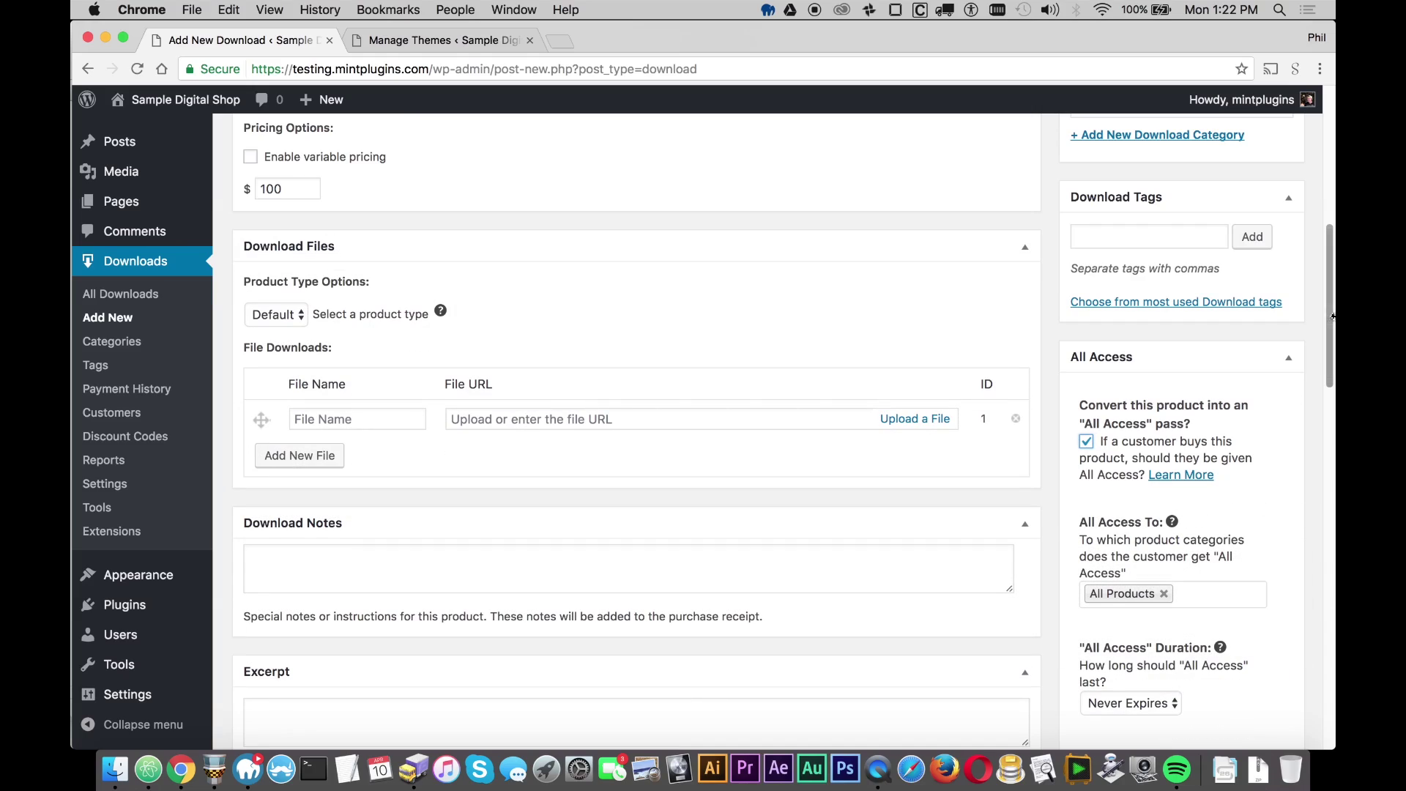
pyautogui.moveTo(1332, 314); pyautogui.dragTo(1327, 363)
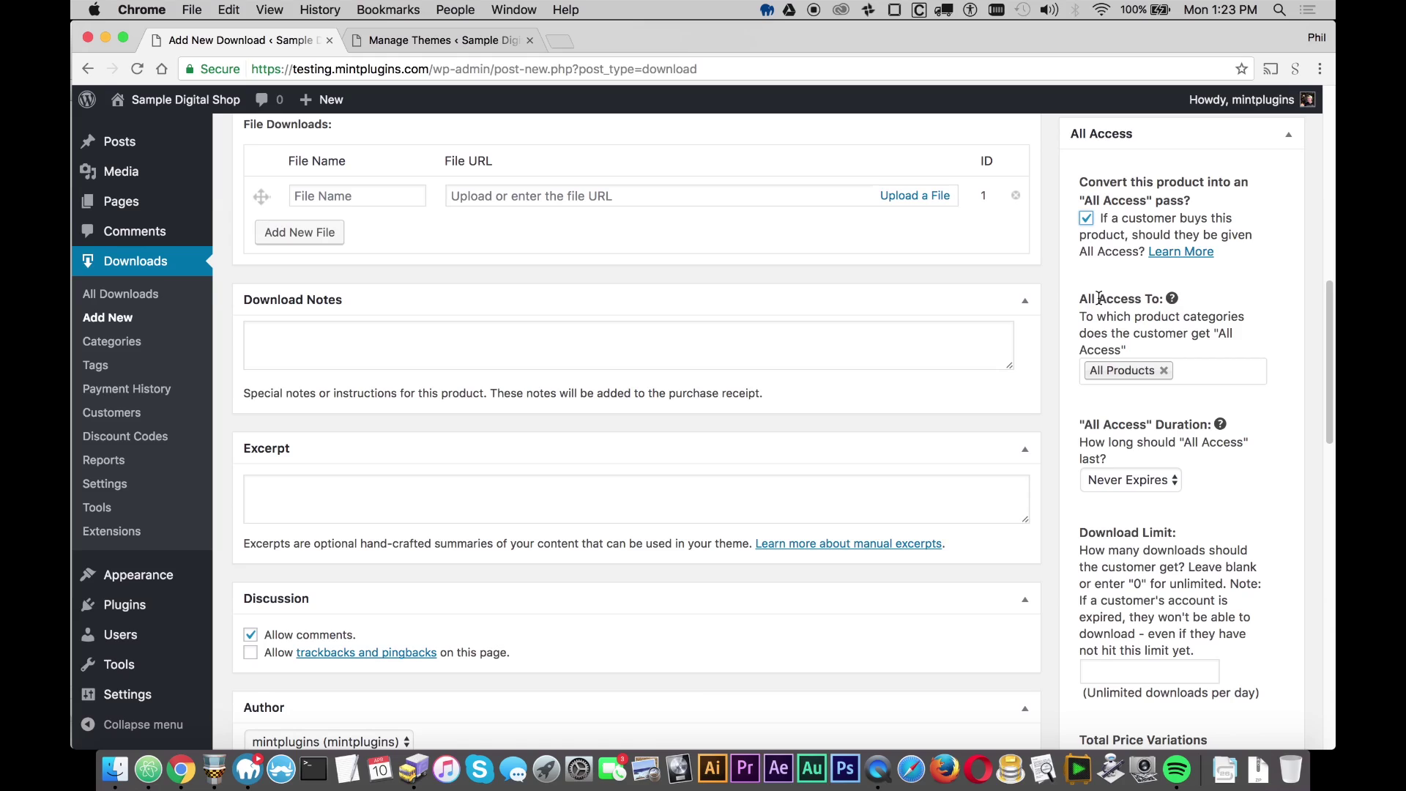
pyautogui.click(1154, 486)
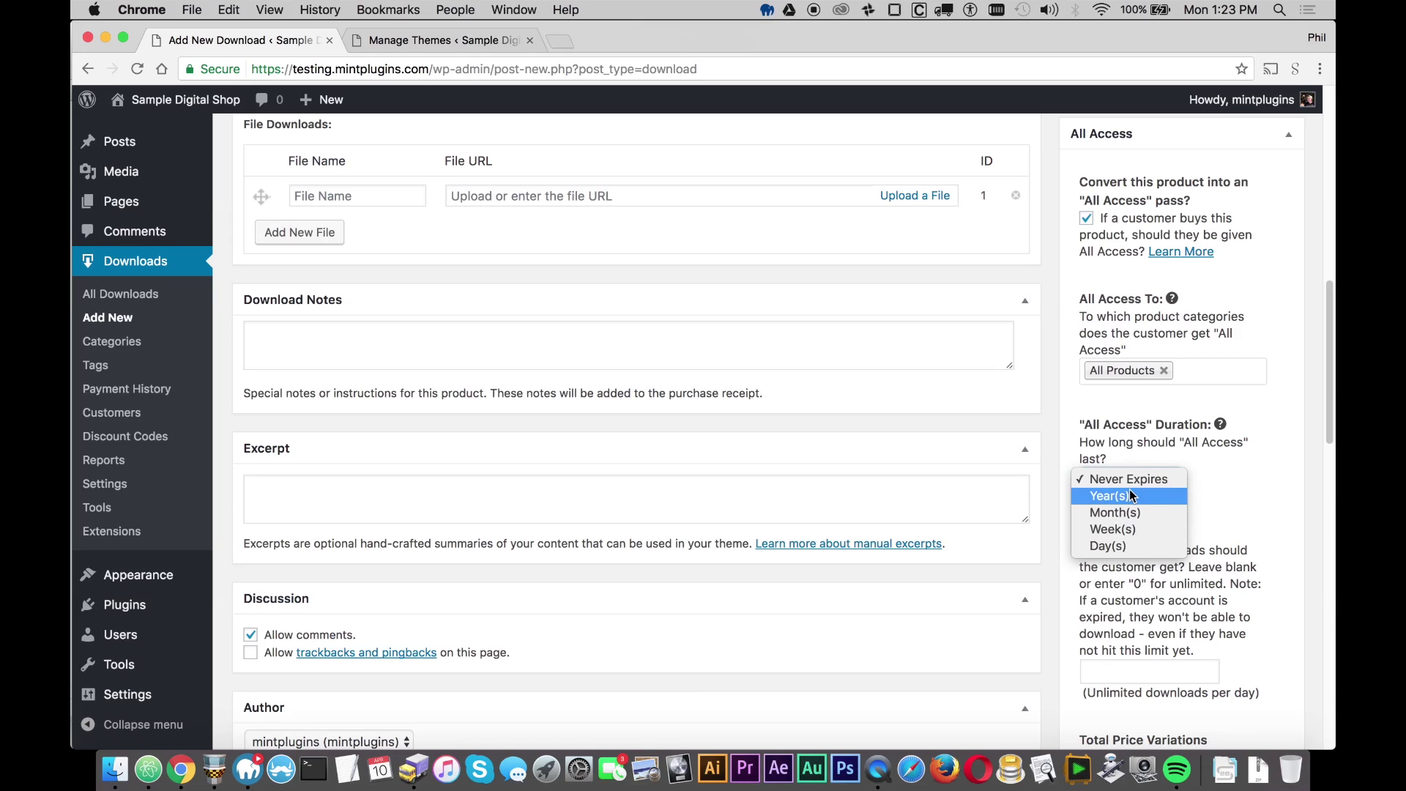
pyautogui.click(1132, 496)
pyautogui.click(1107, 478)
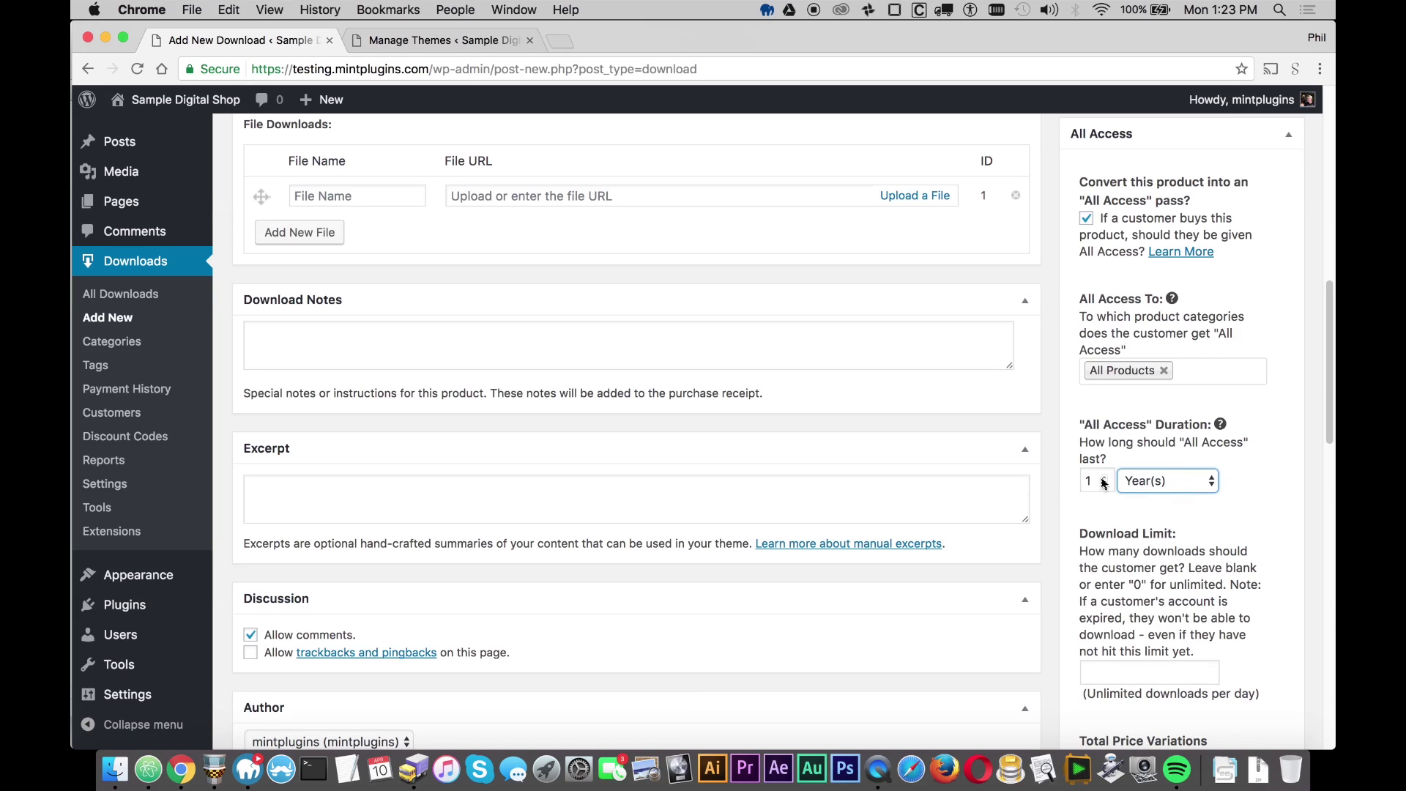
# - Try different All Access durations, including 3 Year(s), Month(s), Week(s) and Day(s)
pyautogui.click(1106, 485)
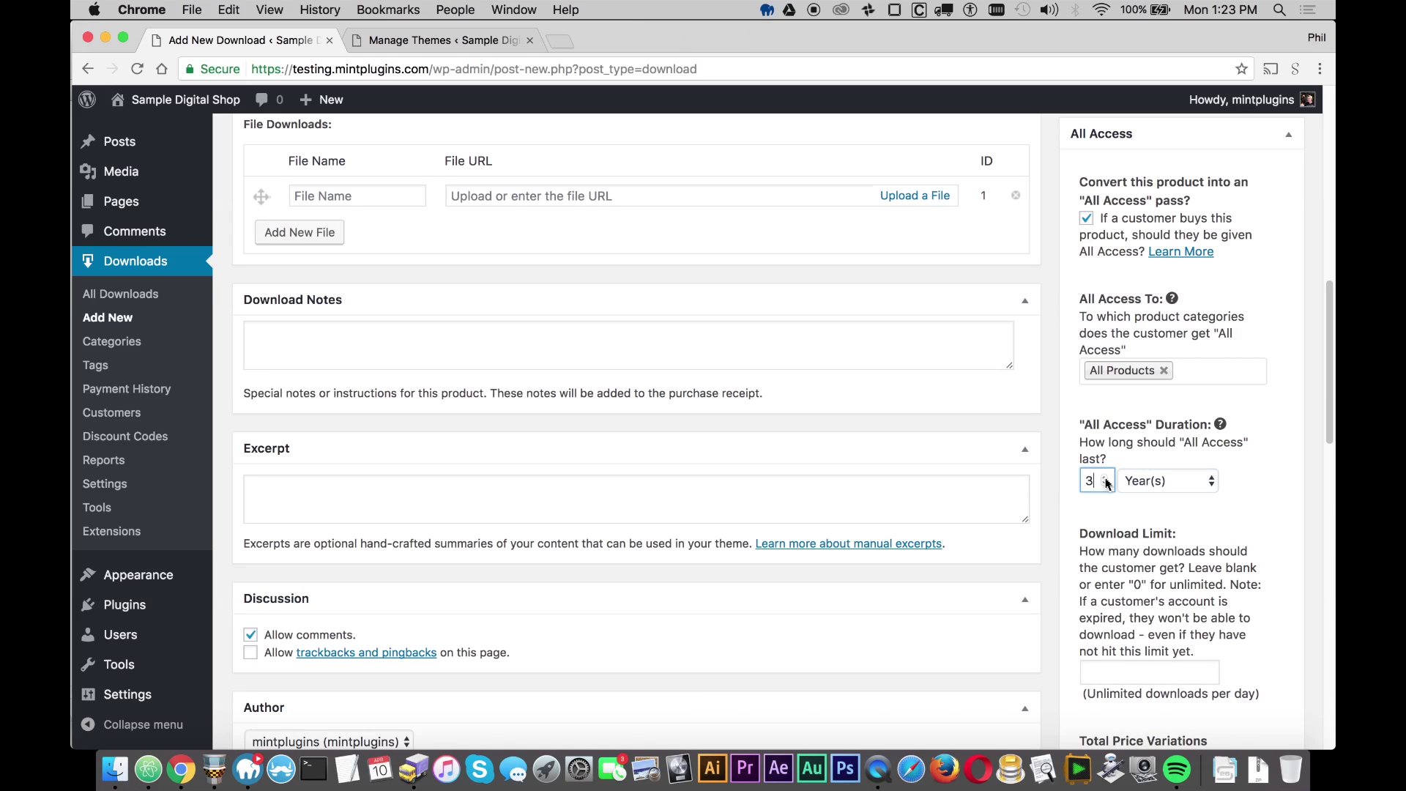
pyautogui.click(1144, 488)
pyautogui.click(1146, 497)
pyautogui.click(1151, 482)
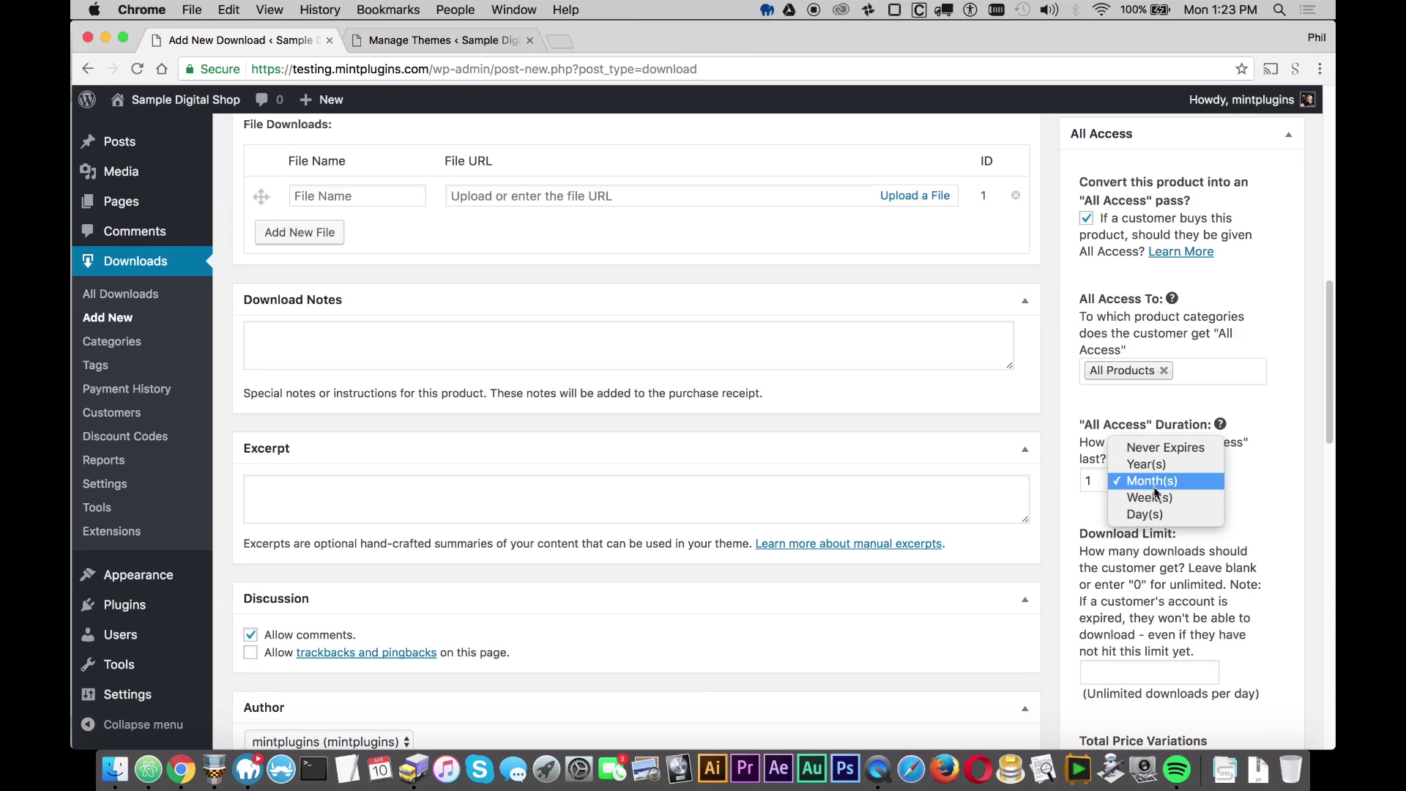
pyautogui.click(1153, 498)
pyautogui.click(1155, 481)
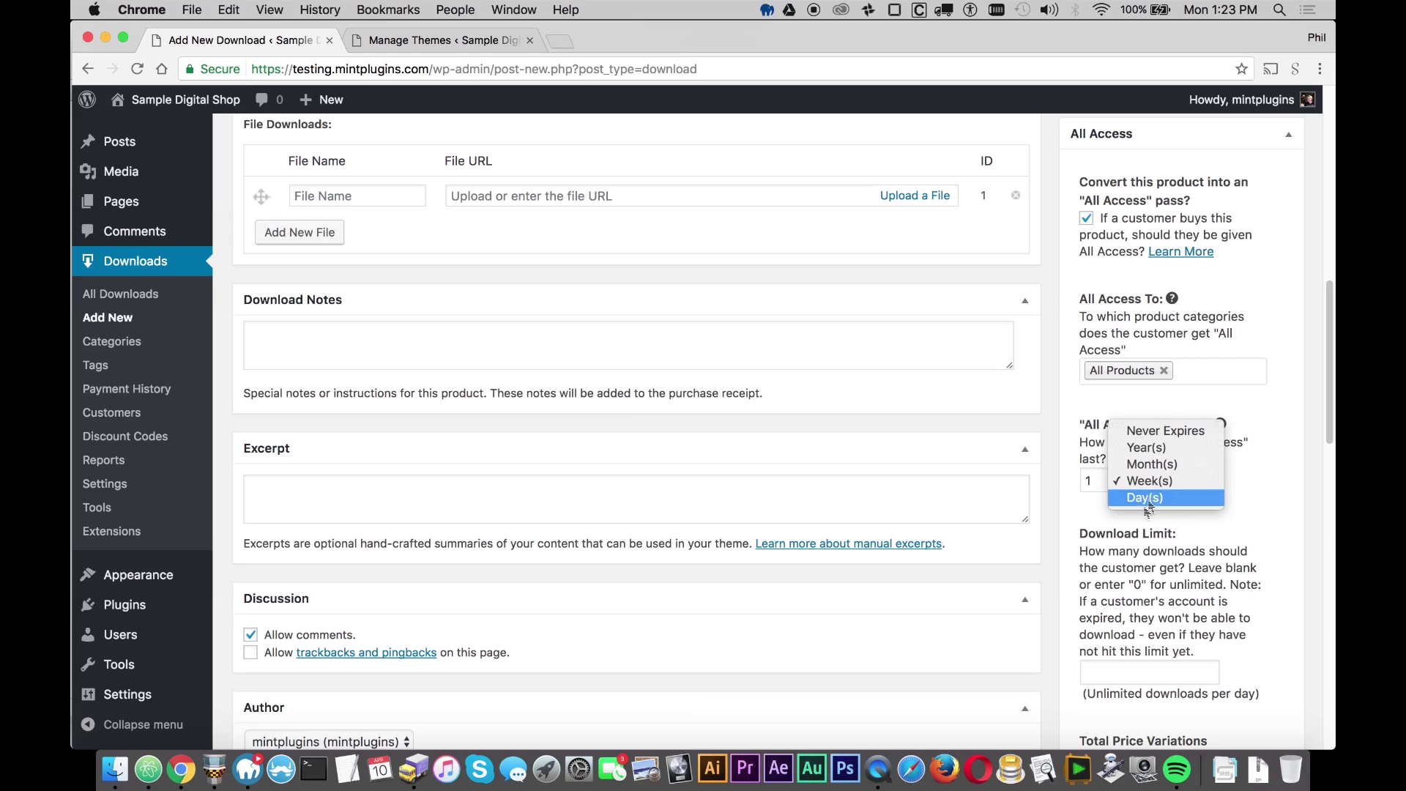
pyautogui.click(1153, 498)
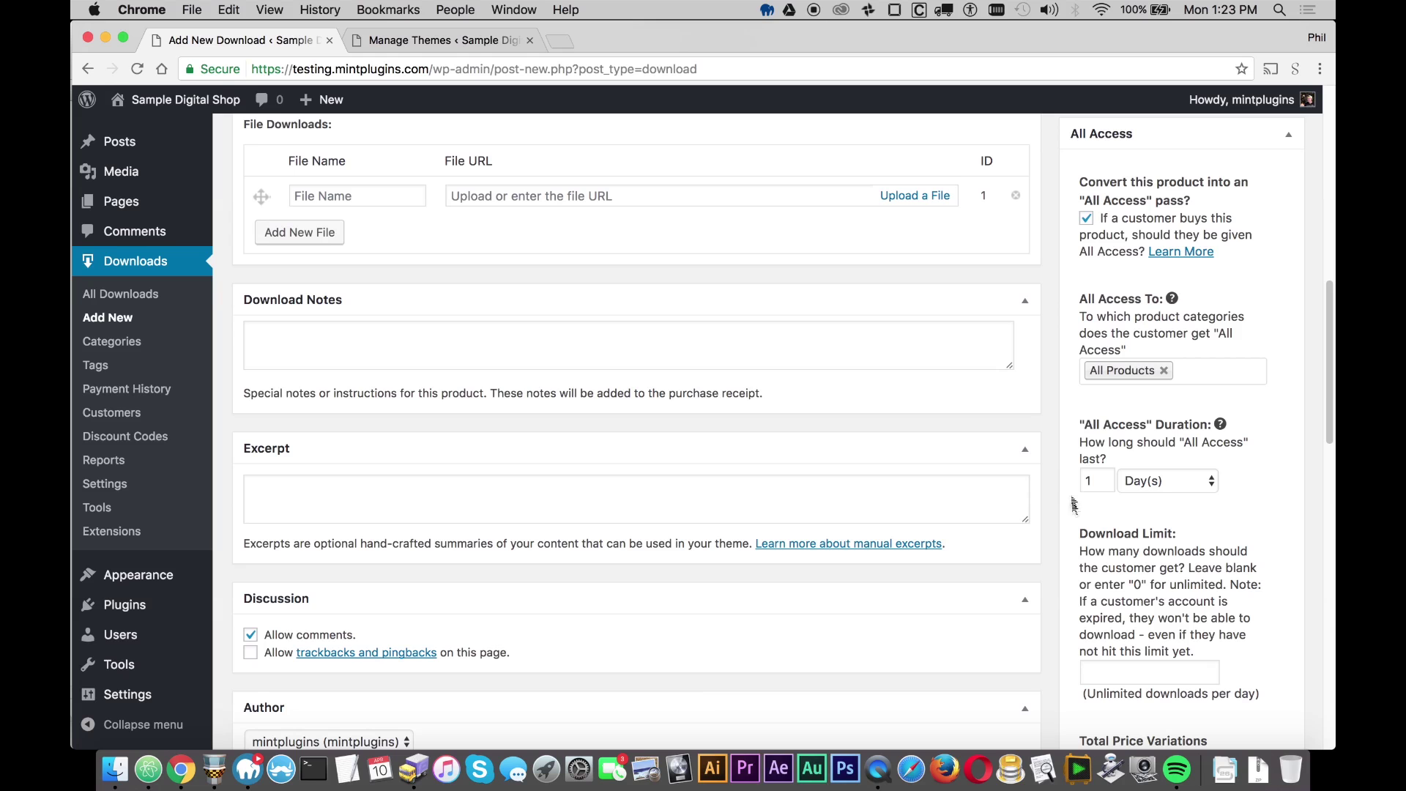
# - Set the All Access duration to Never Expires
pyautogui.click(1163, 493)
pyautogui.click(1216, 410)
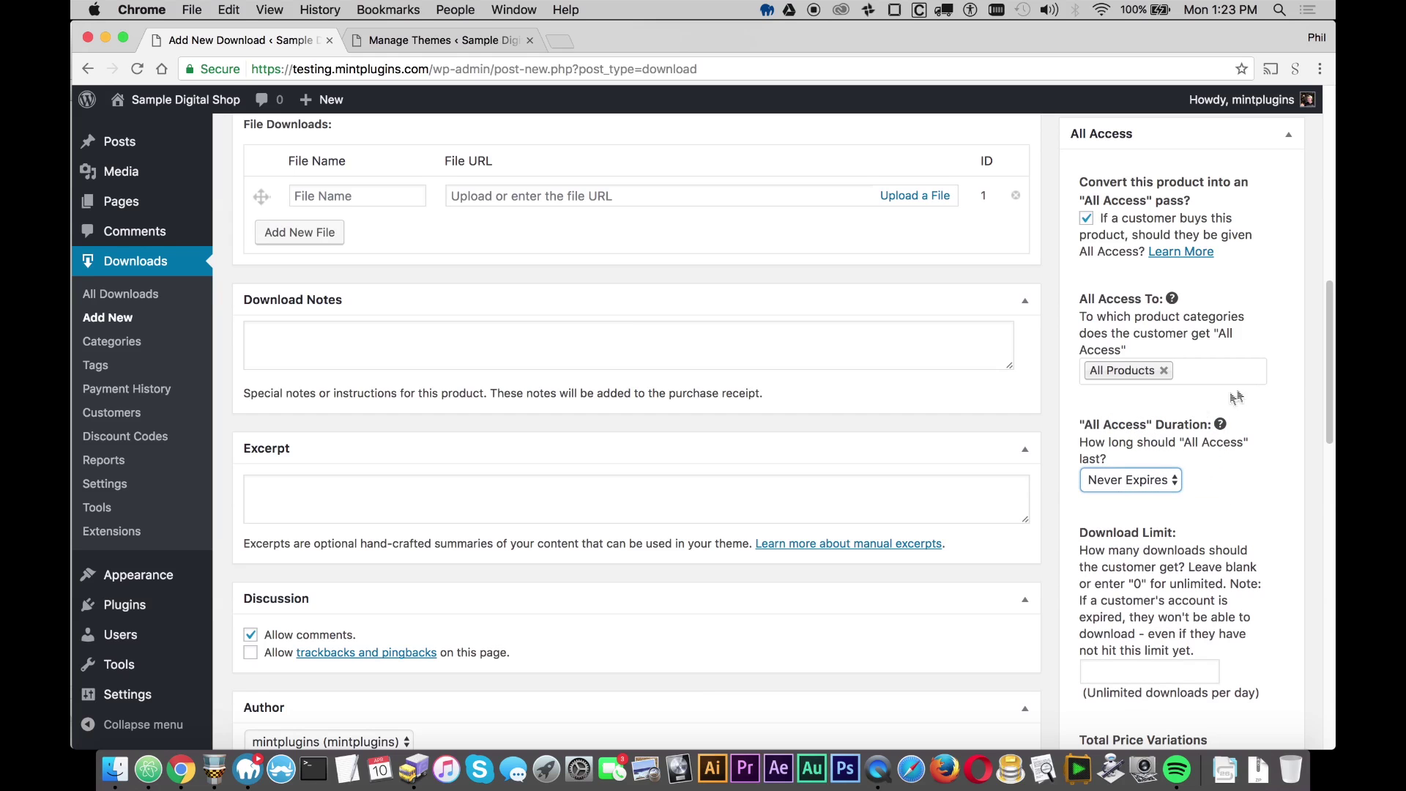
# - Try a download limit of 1 and look through its time period options, leaving it on downloads per day
pyautogui.scroll(-5, 1245, 396)
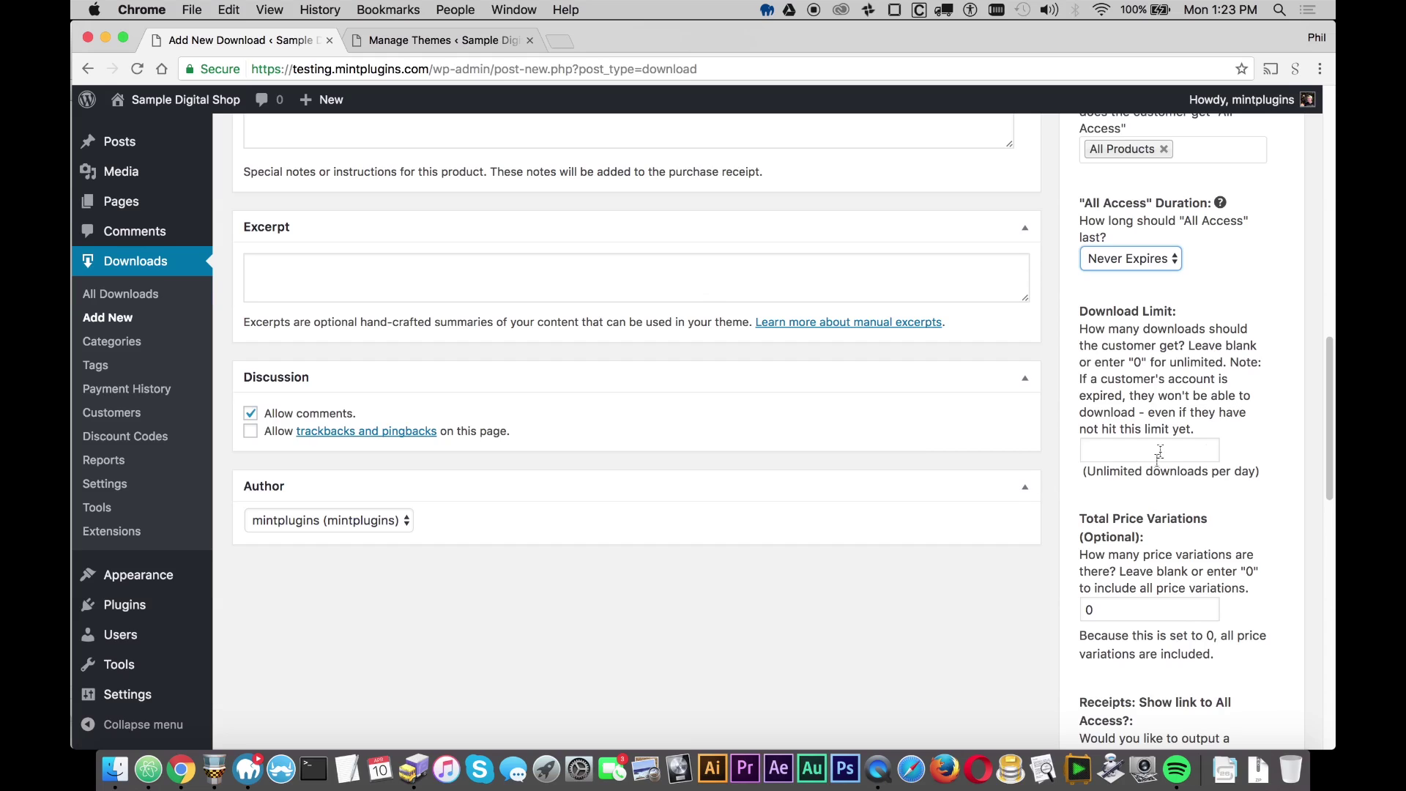
pyautogui.click(1113, 449)
pyautogui.write('1')
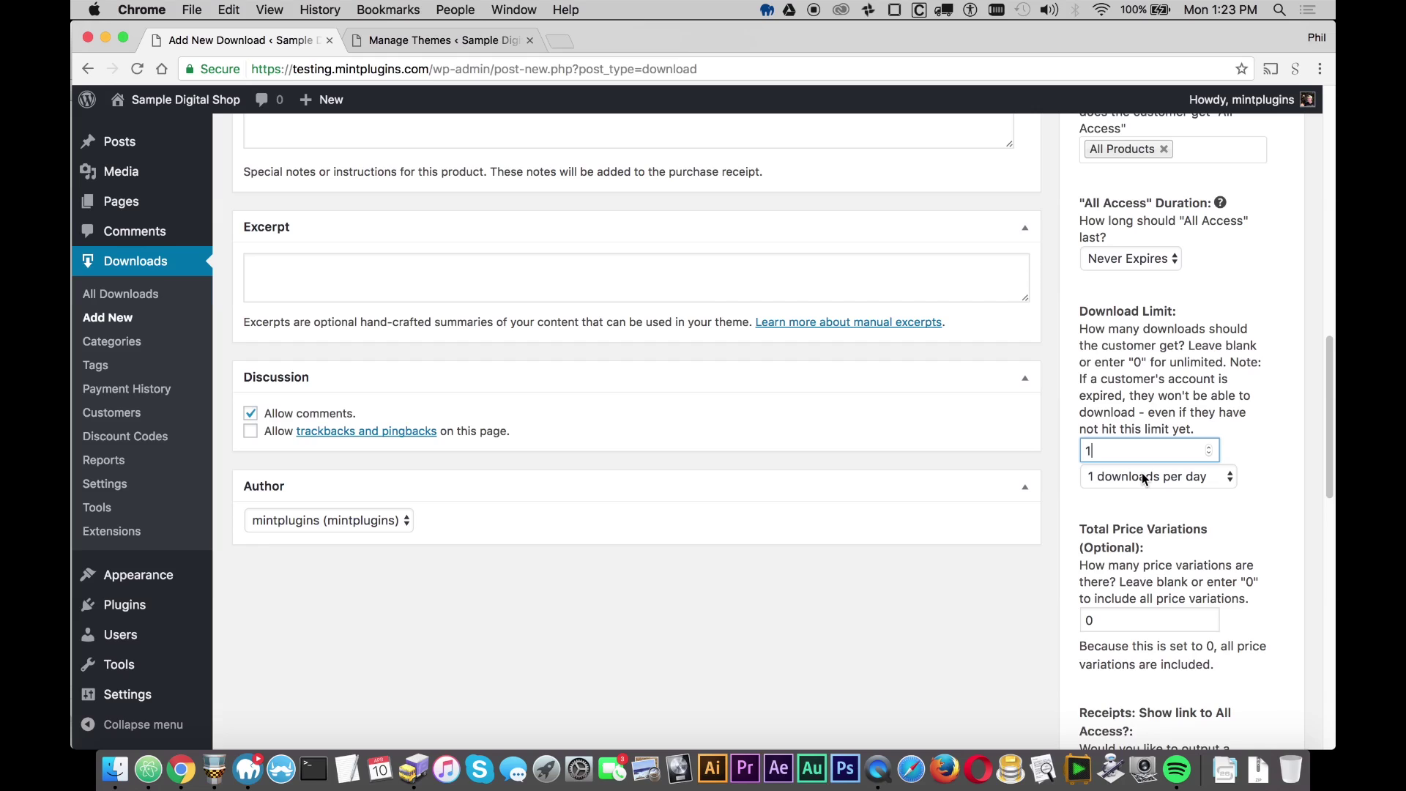
pyautogui.click(1143, 476)
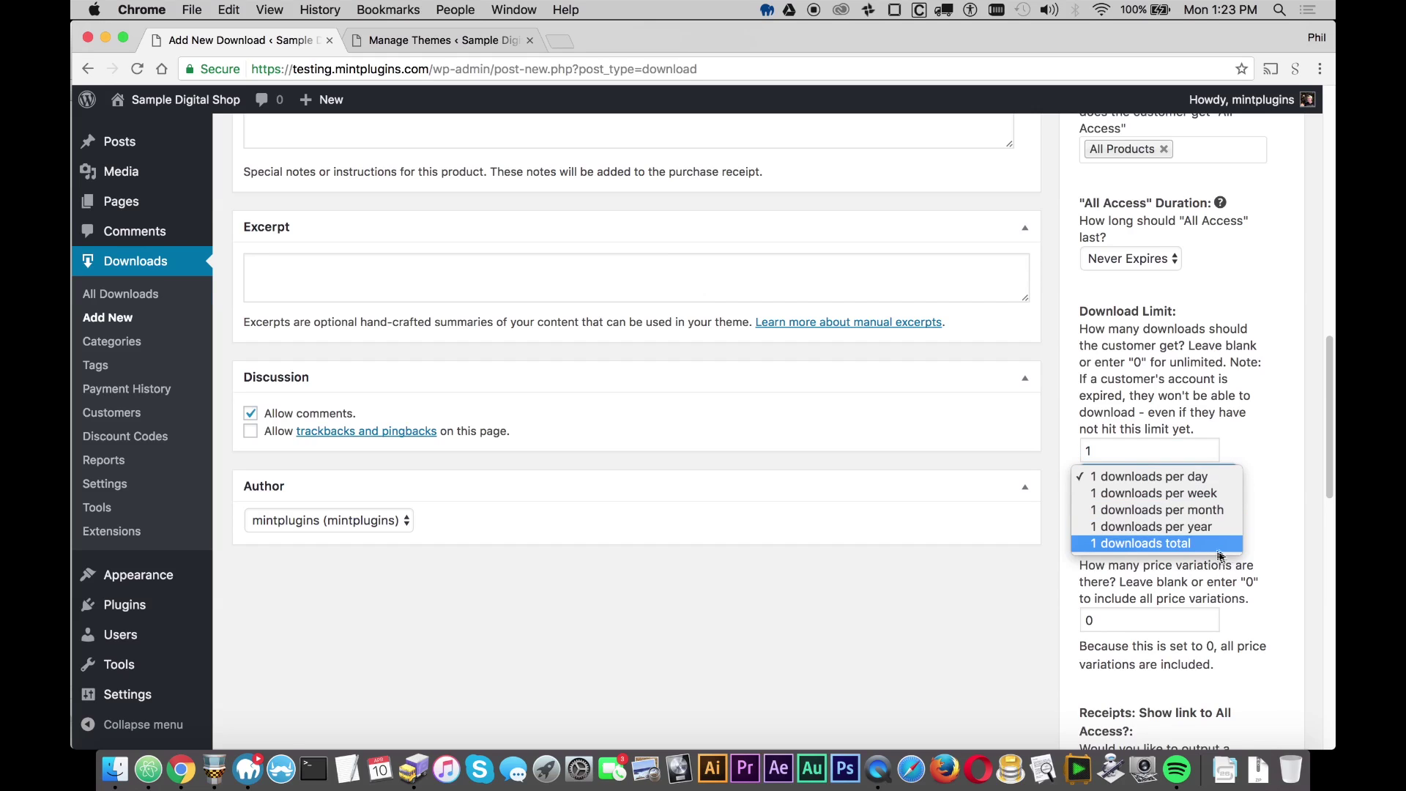
pyautogui.click(1055, 435)
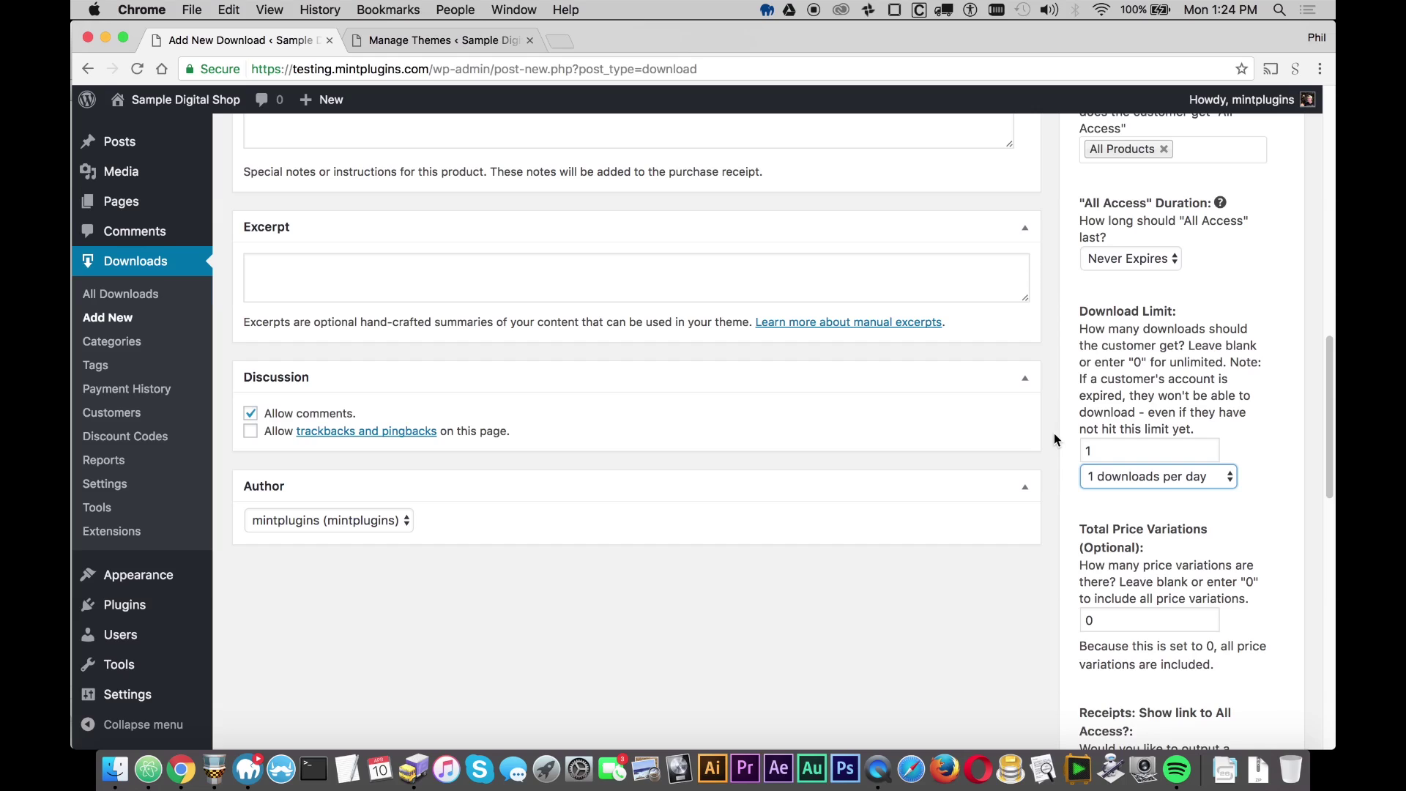
pyautogui.click(1053, 433)
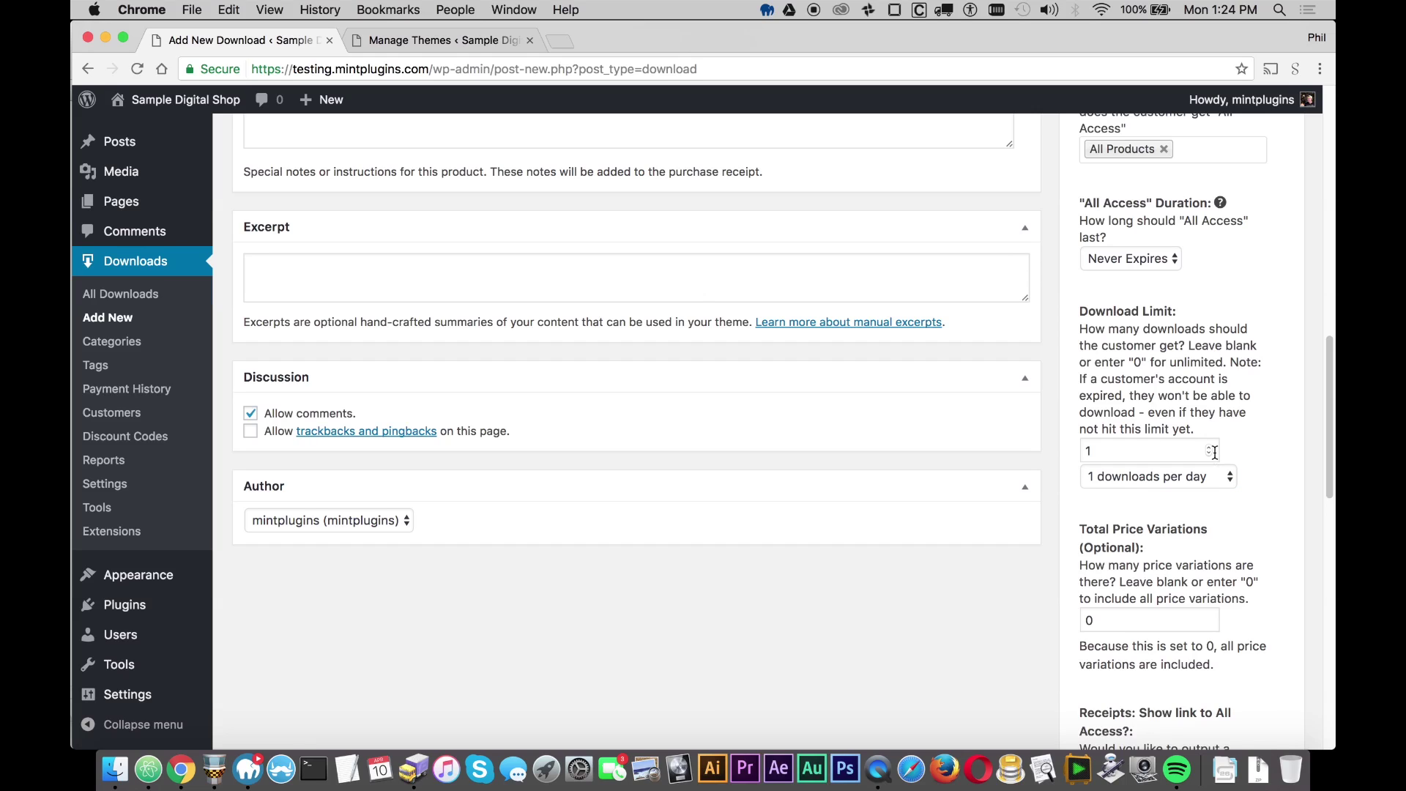
# - Set the All Access download limit to 0 for unlimited downloads
pyautogui.click(1209, 453)
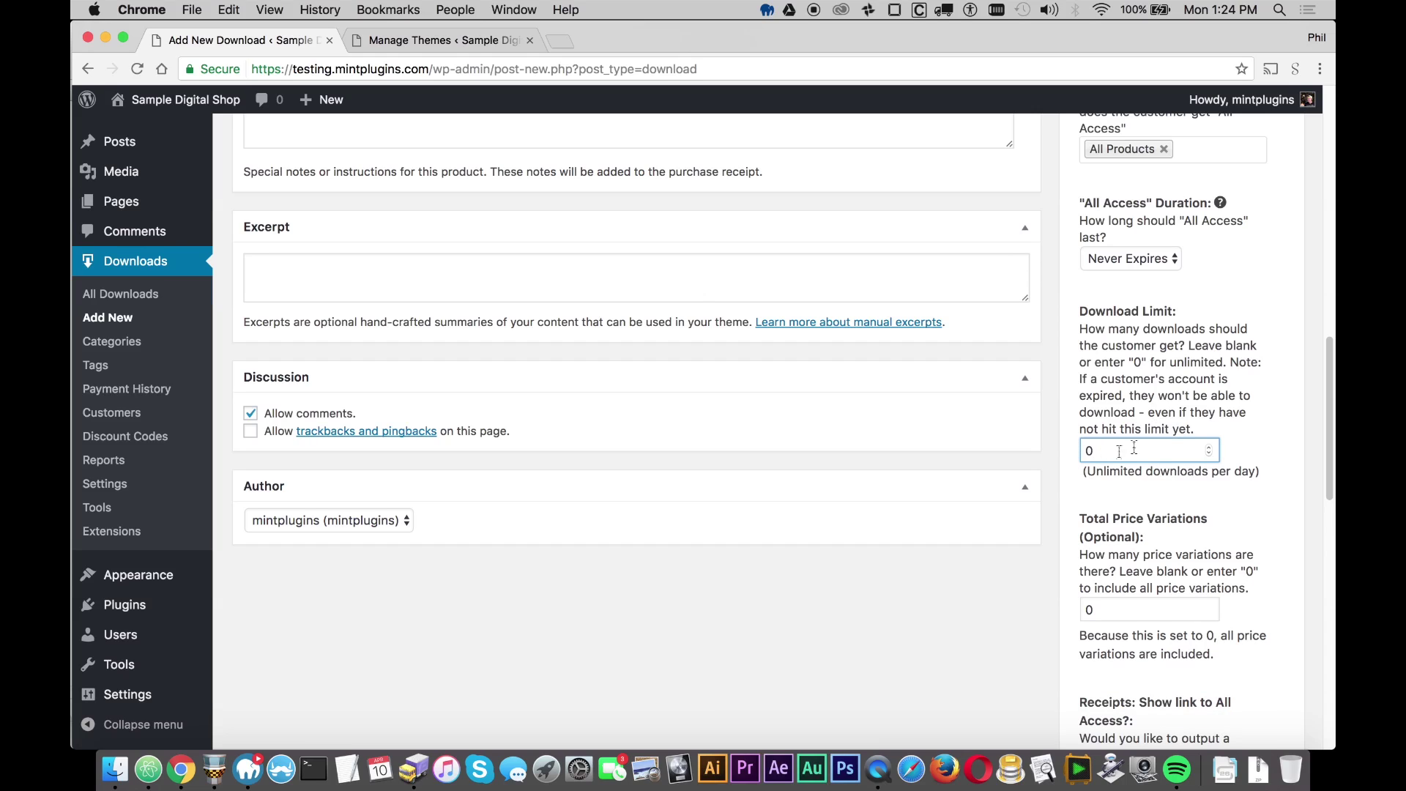
pyautogui.click(1053, 456)
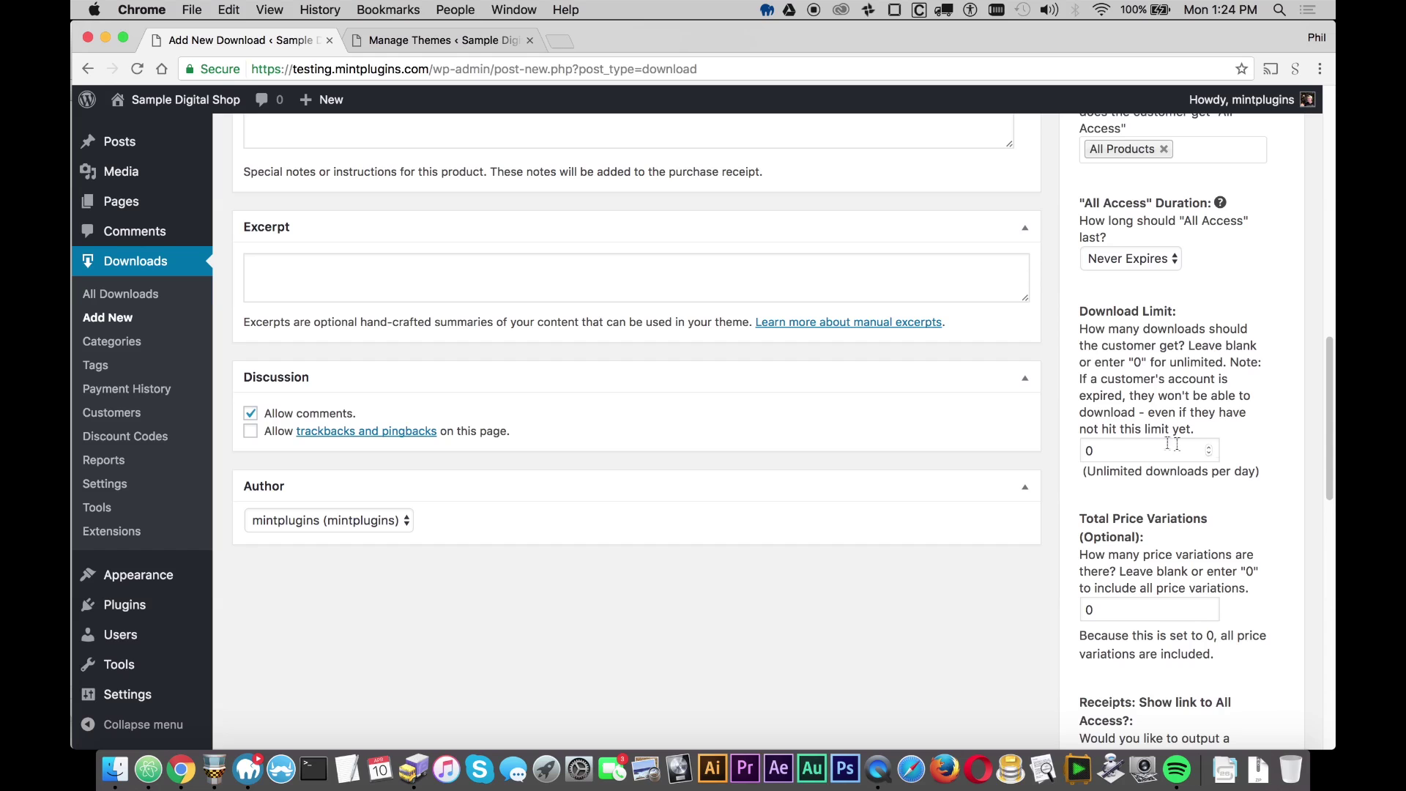
# - Try 2 total price variations, including both the 1st and 2nd price variation from each product
pyautogui.scroll(-5, 1331, 383)
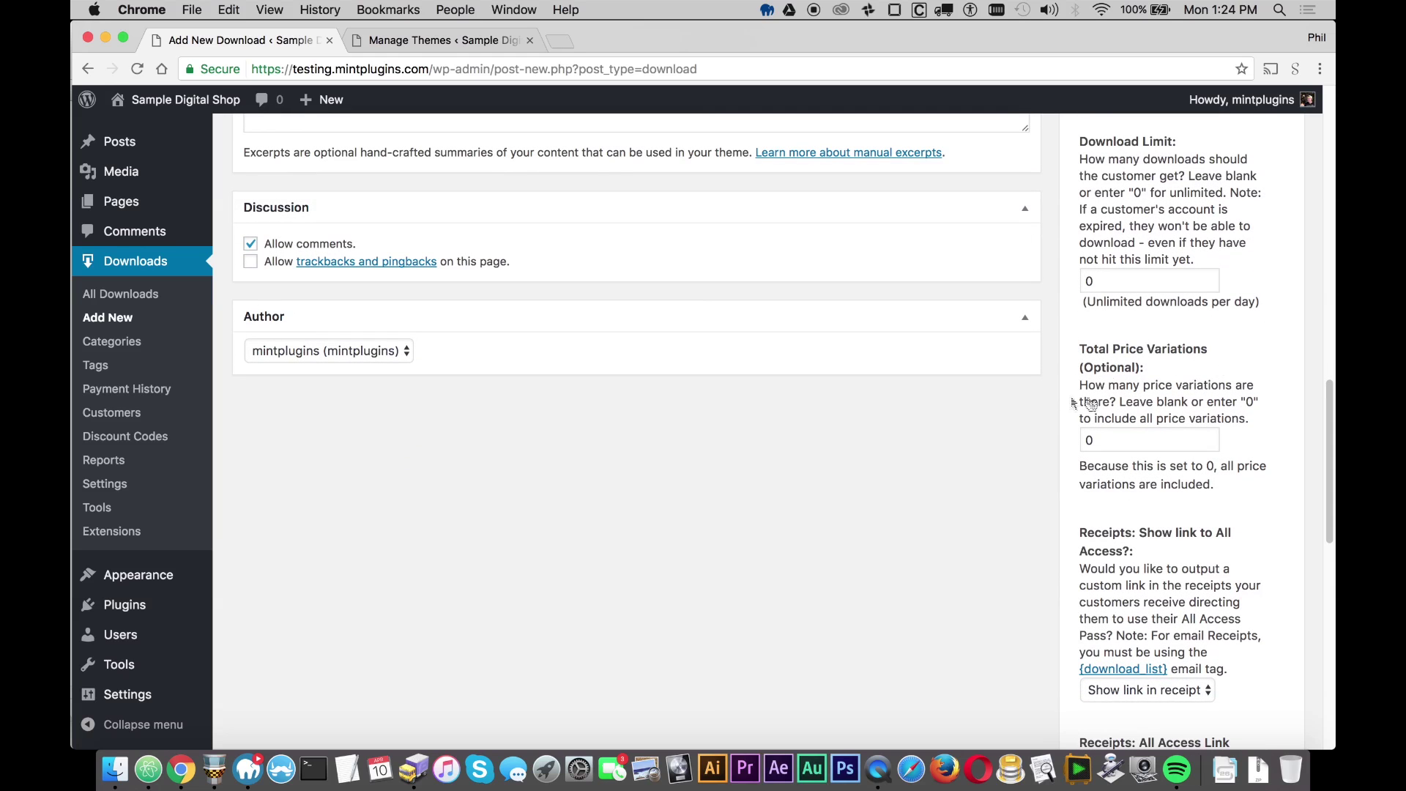
pyautogui.moveTo(1086, 350); pyautogui.dragTo(1171, 349)
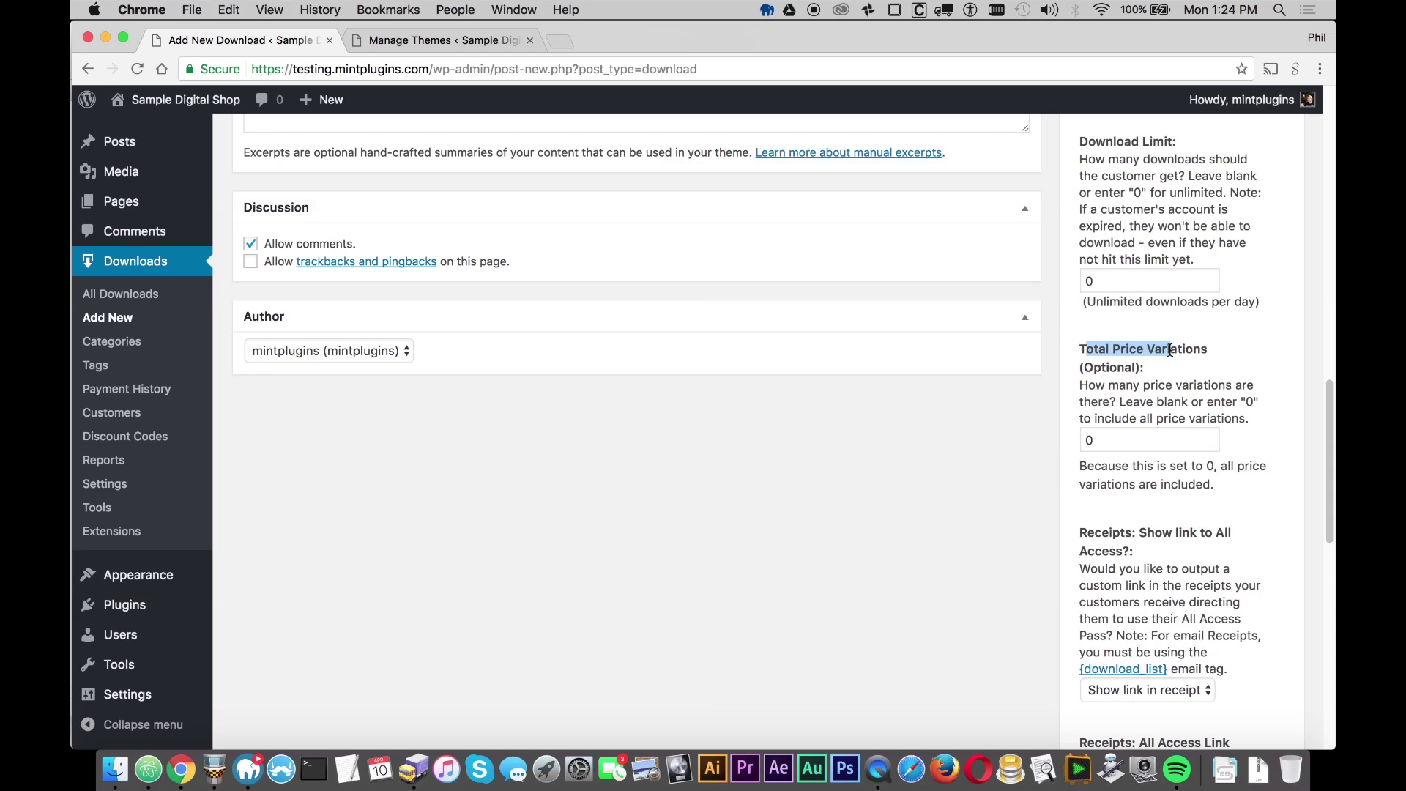
pyautogui.click(1055, 372)
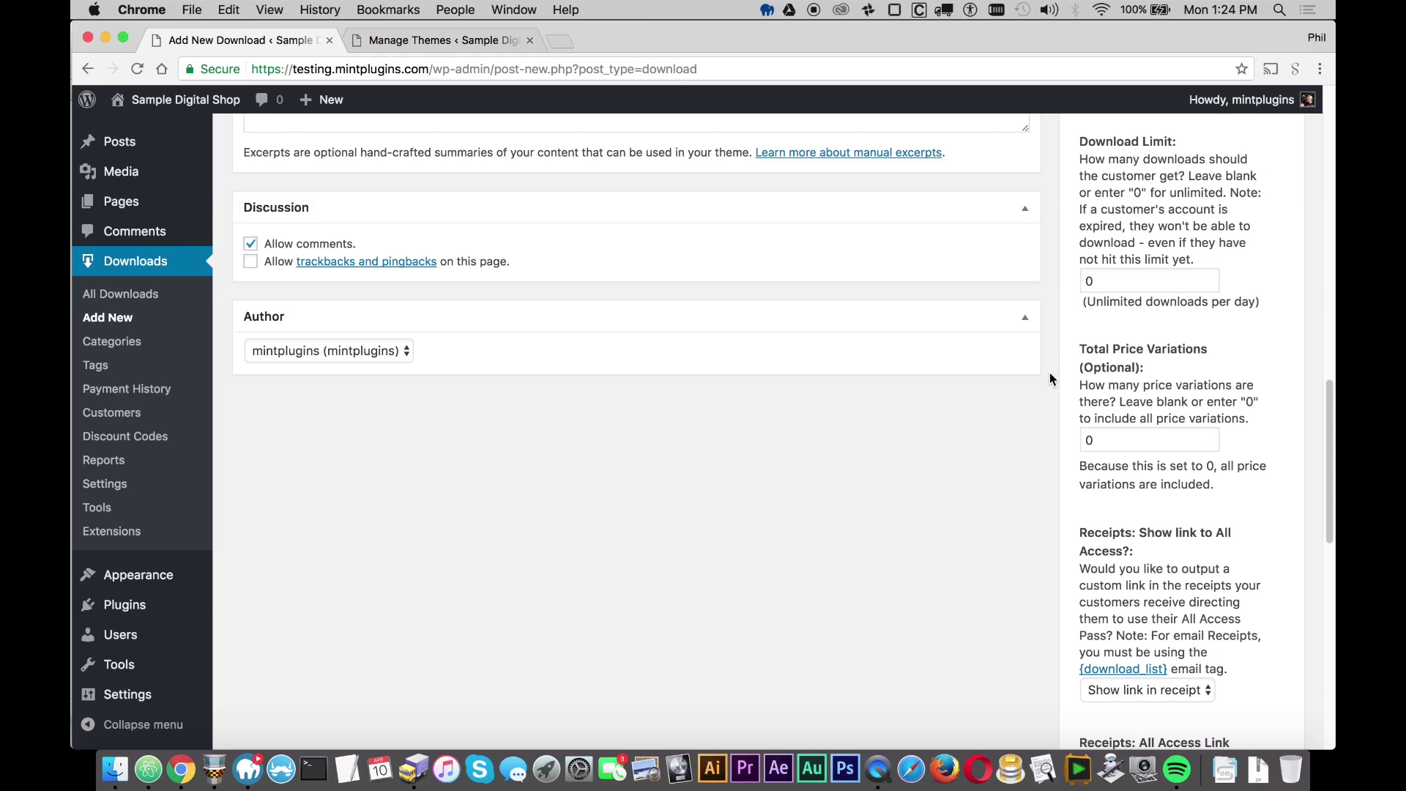
pyautogui.click(1209, 438)
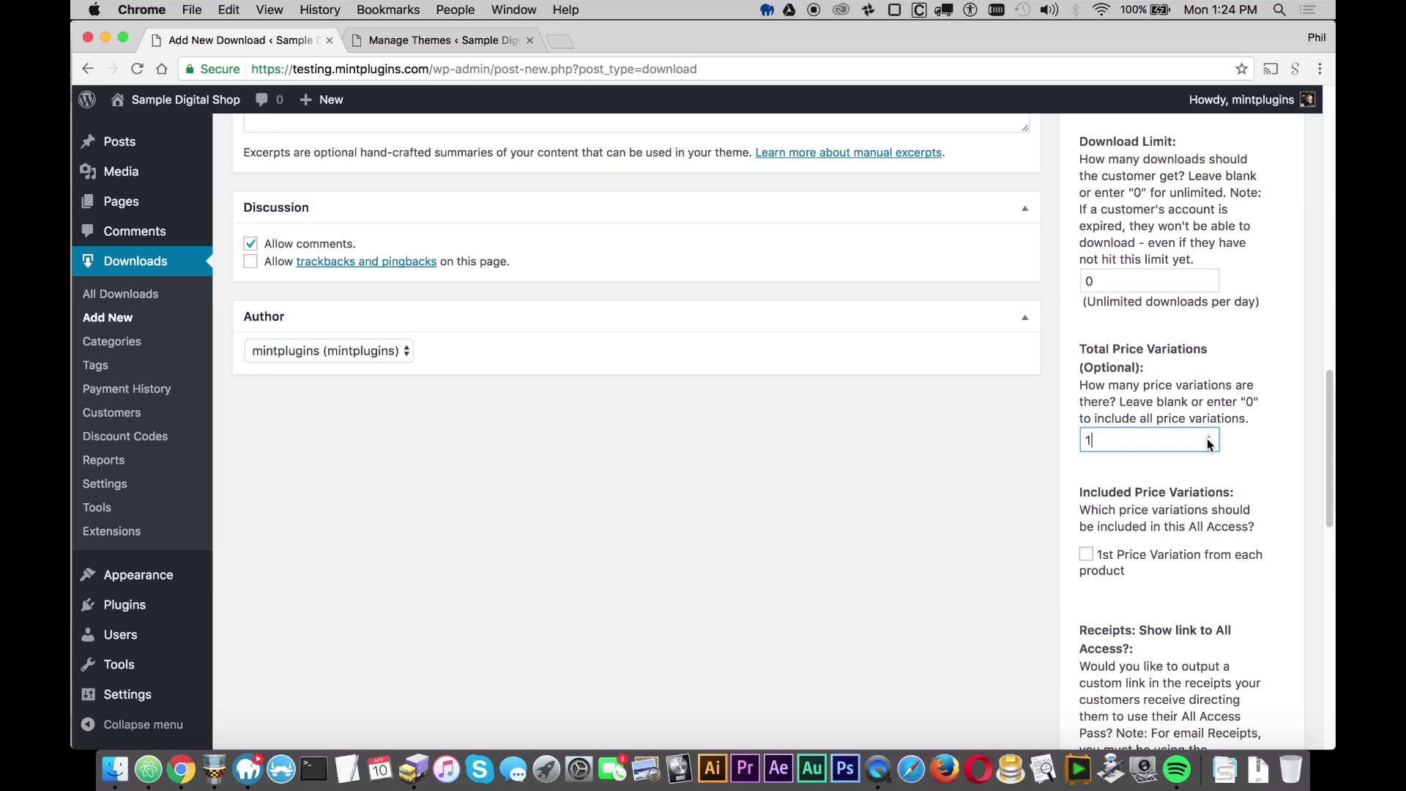
pyautogui.click(1209, 438)
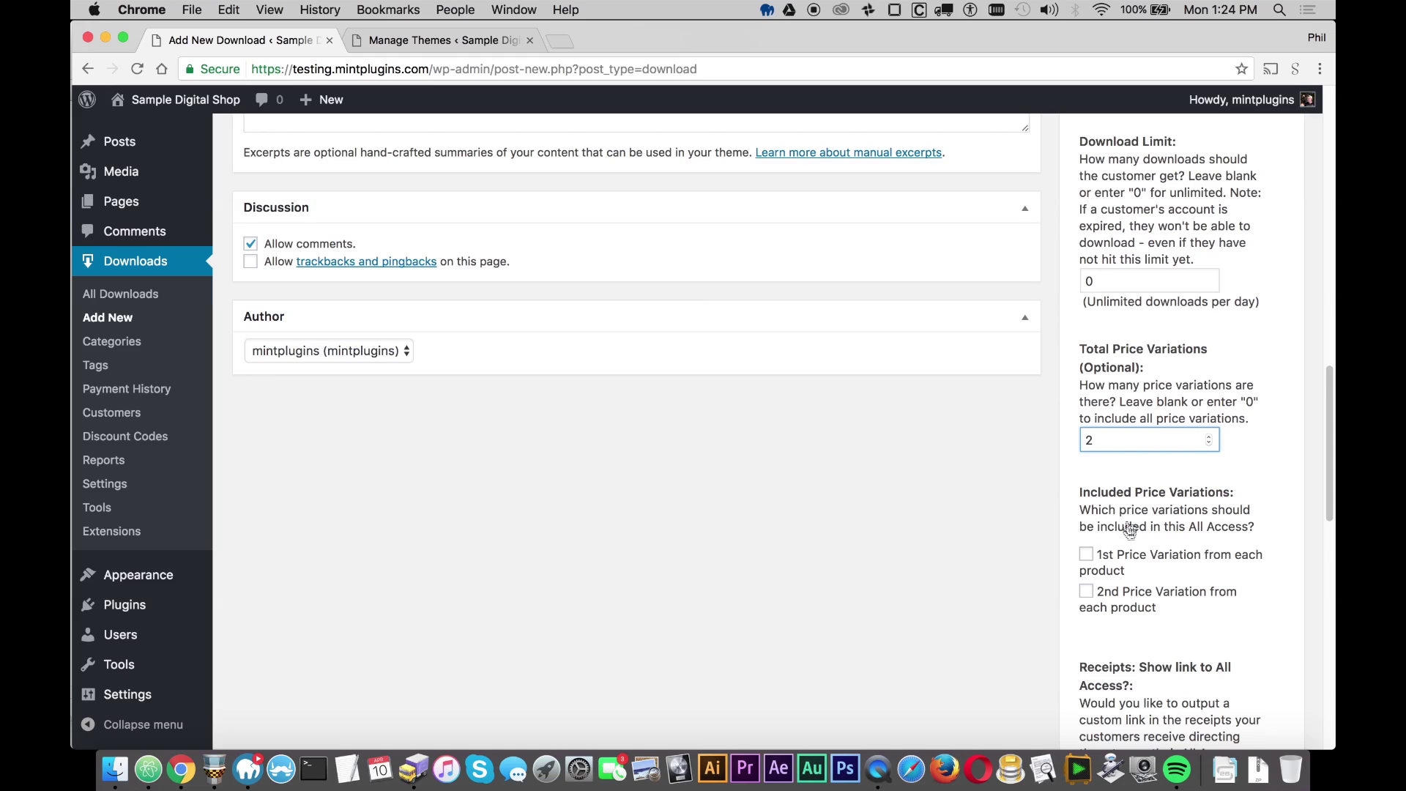
pyautogui.click(1087, 554)
pyautogui.click(1089, 594)
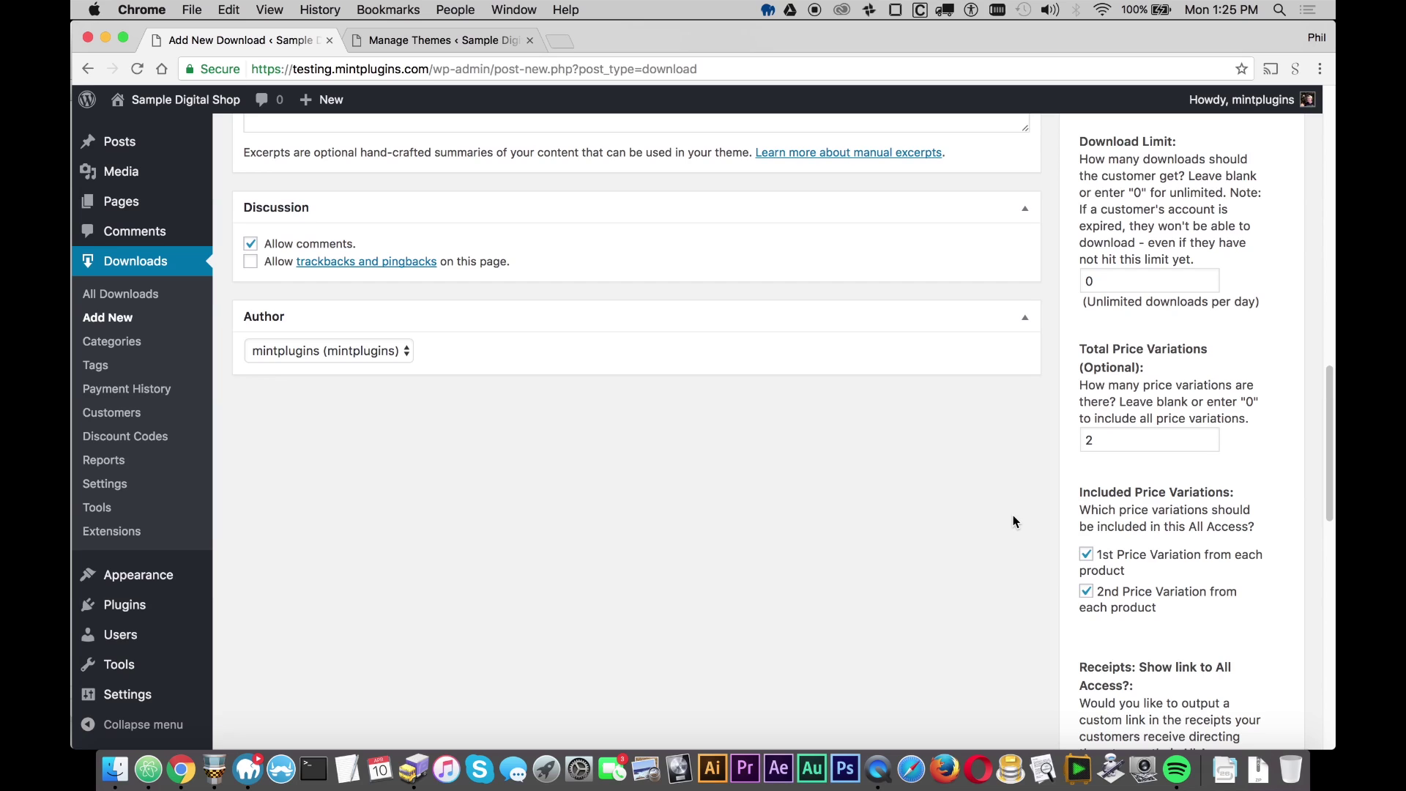
pyautogui.click(1086, 592)
pyautogui.click(1087, 592)
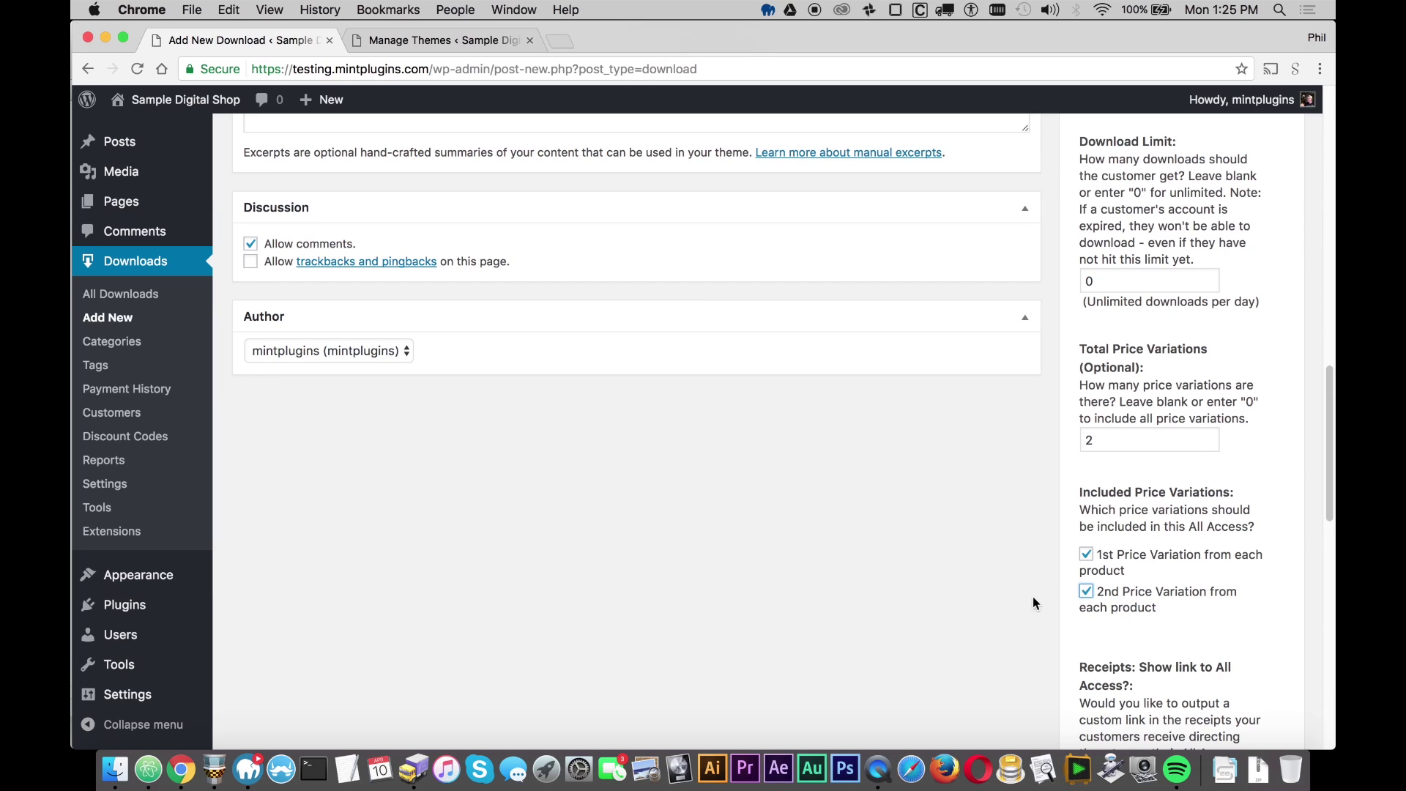
# - Return the total price variations to 0 to include all price variations
pyautogui.click(1209, 444)
pyautogui.click(1209, 444)
pyautogui.click(983, 450)
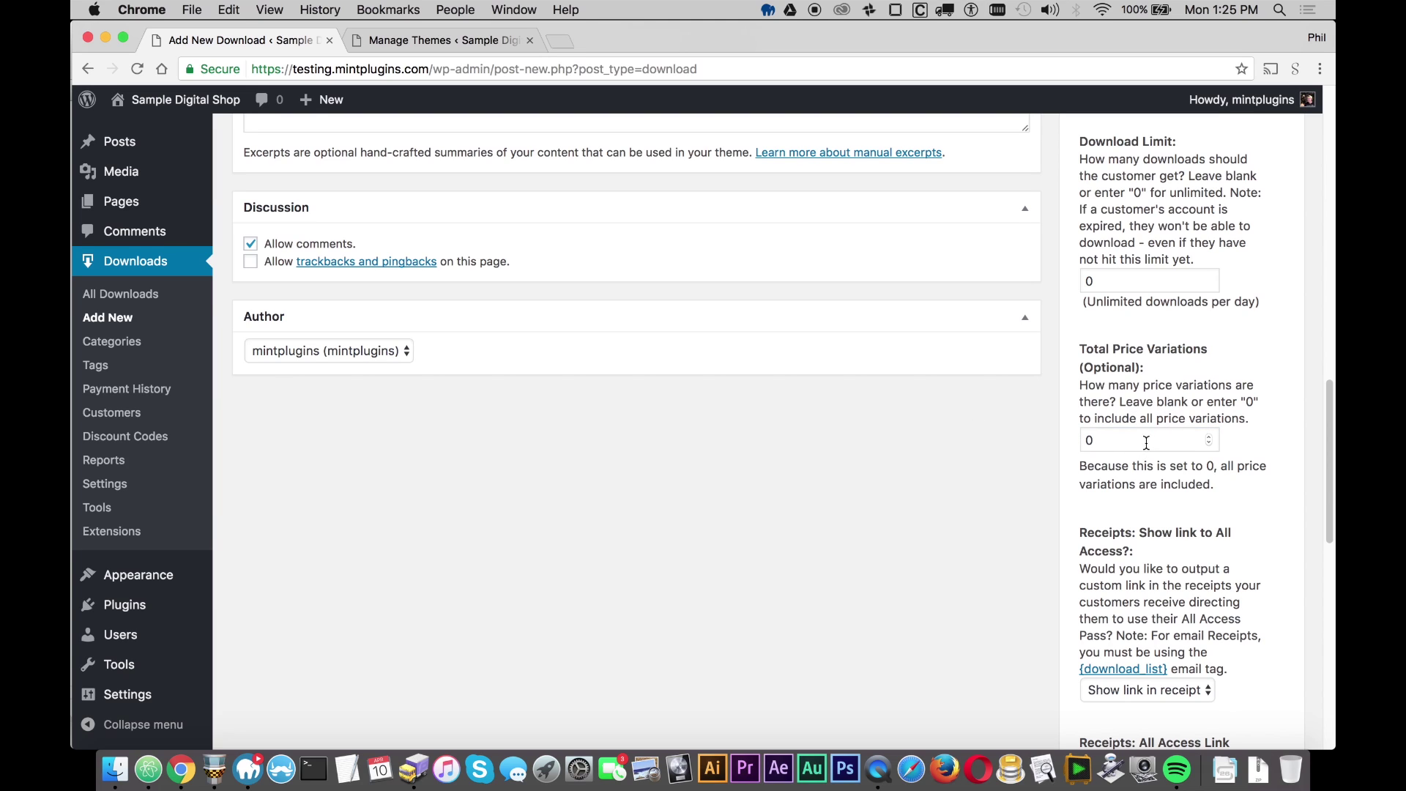
pyautogui.moveTo(1146, 442); pyautogui.dragTo(976, 463)
pyautogui.click(975, 472)
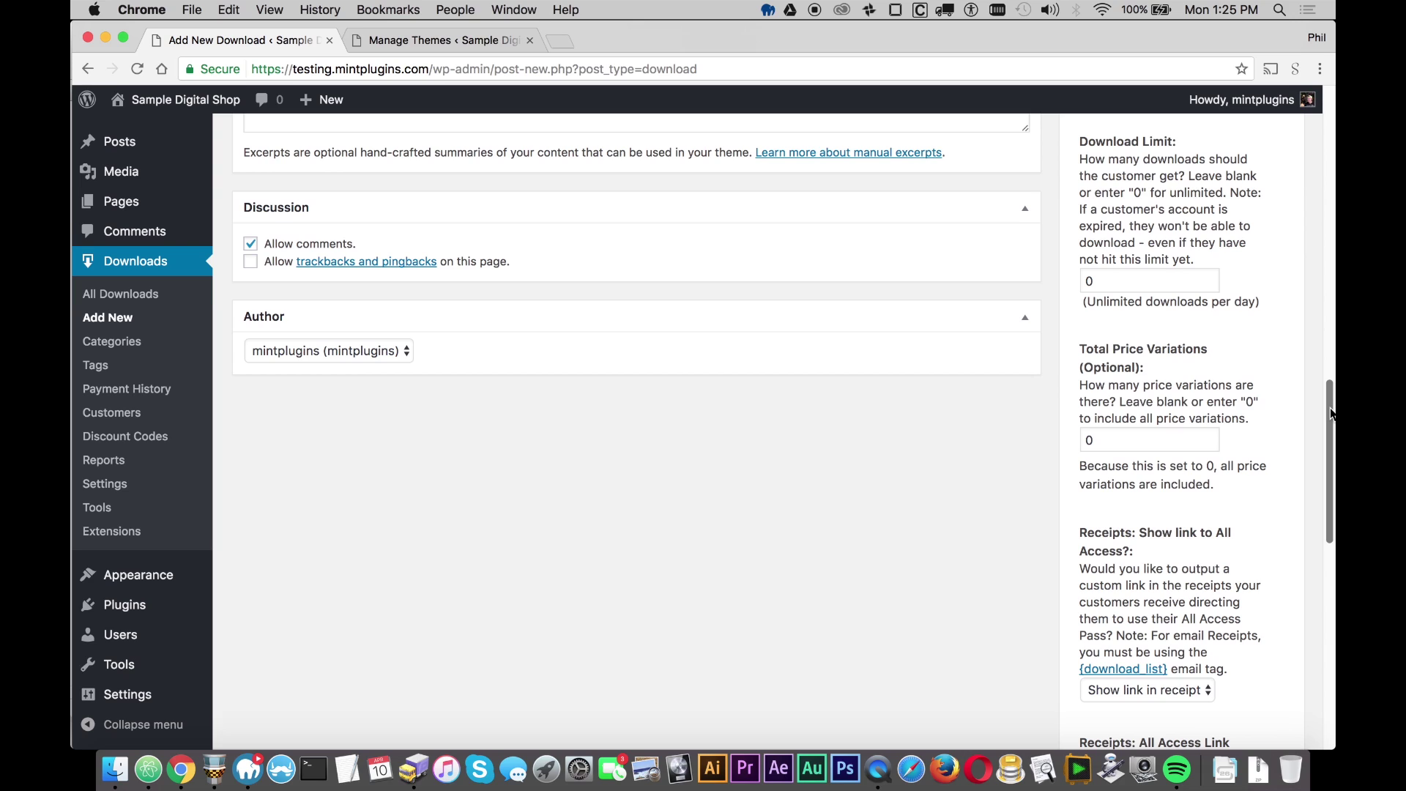
# - Review the All Access receipt link settings and publish the download
pyautogui.moveTo(1331, 414); pyautogui.dragTo(1333, 503)
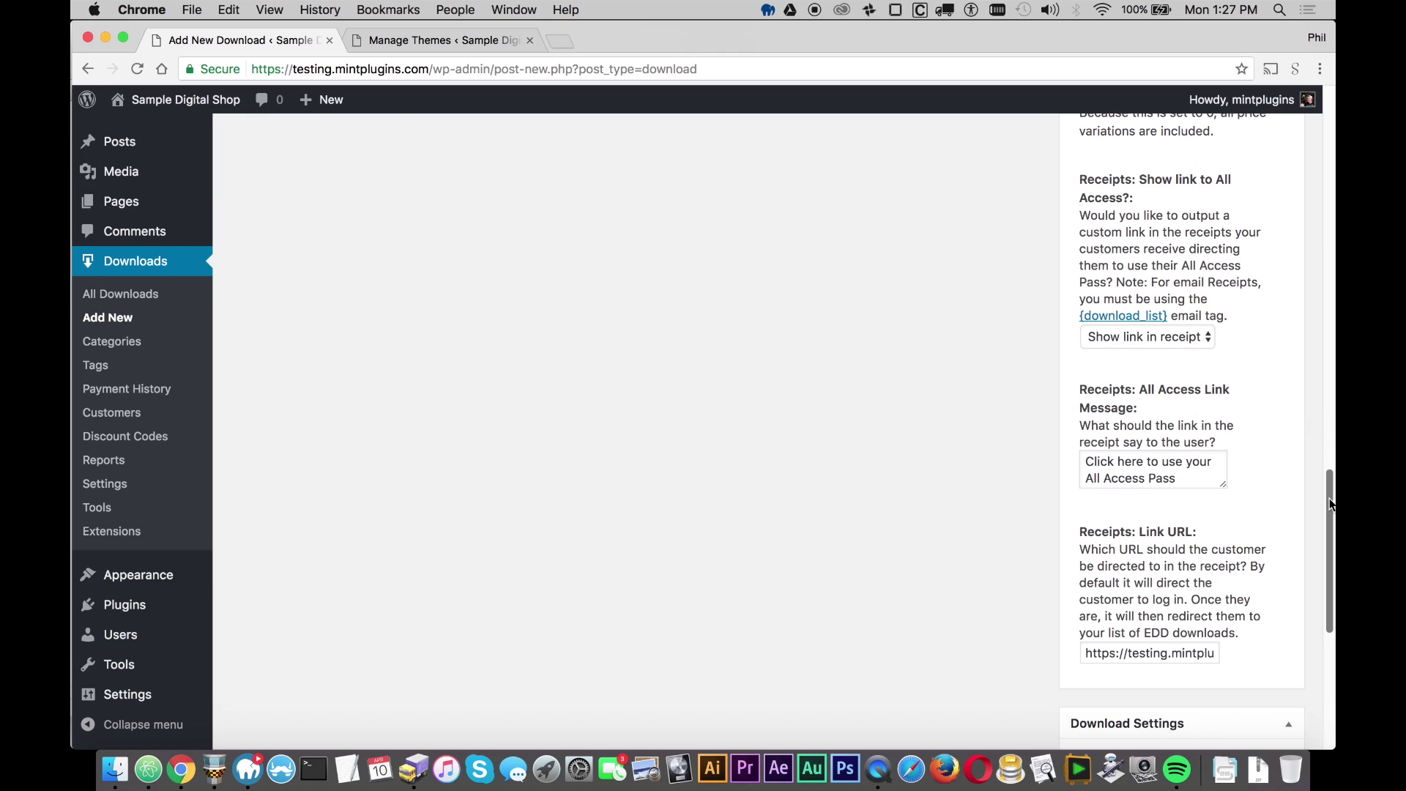
pyautogui.scroll(20, 1310, 490)
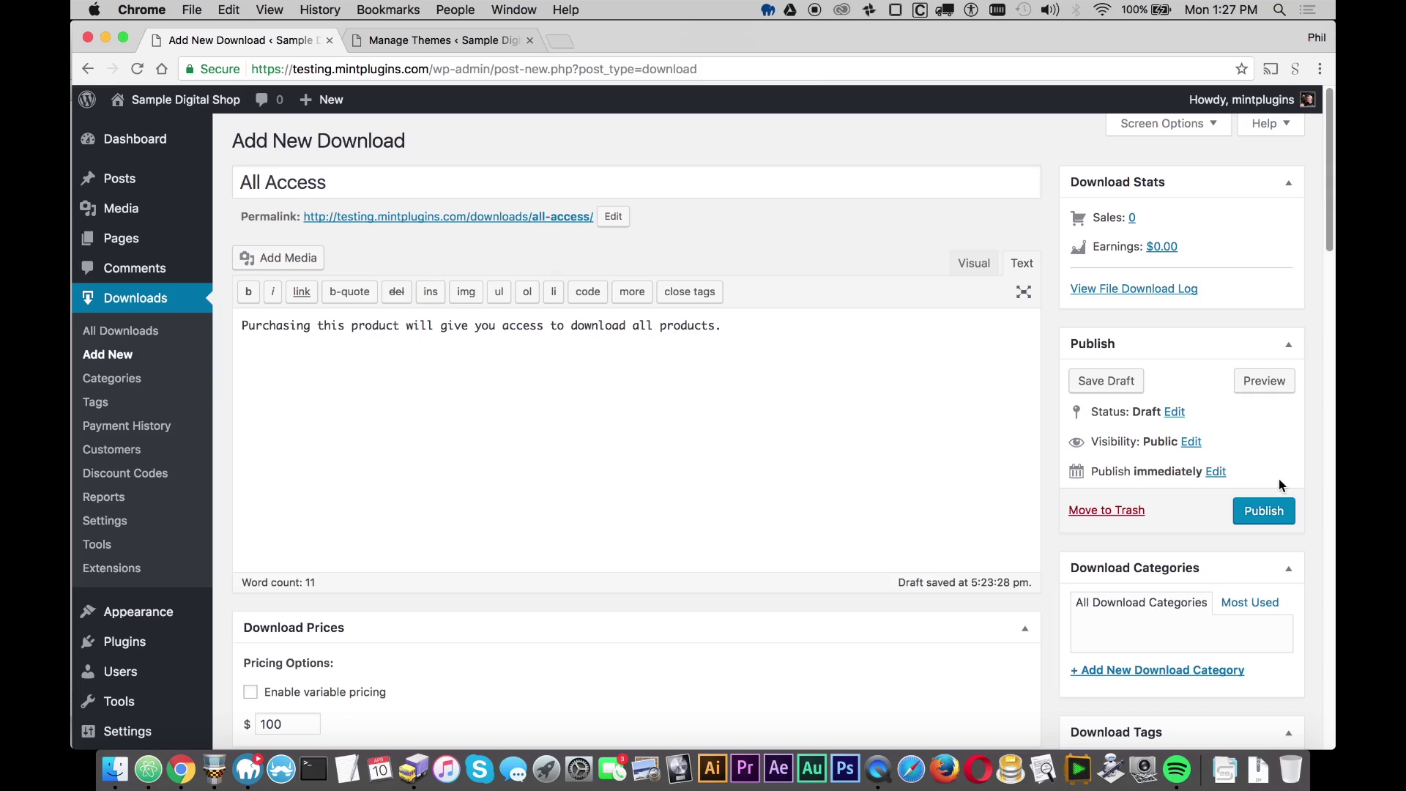
pyautogui.click(1274, 512)
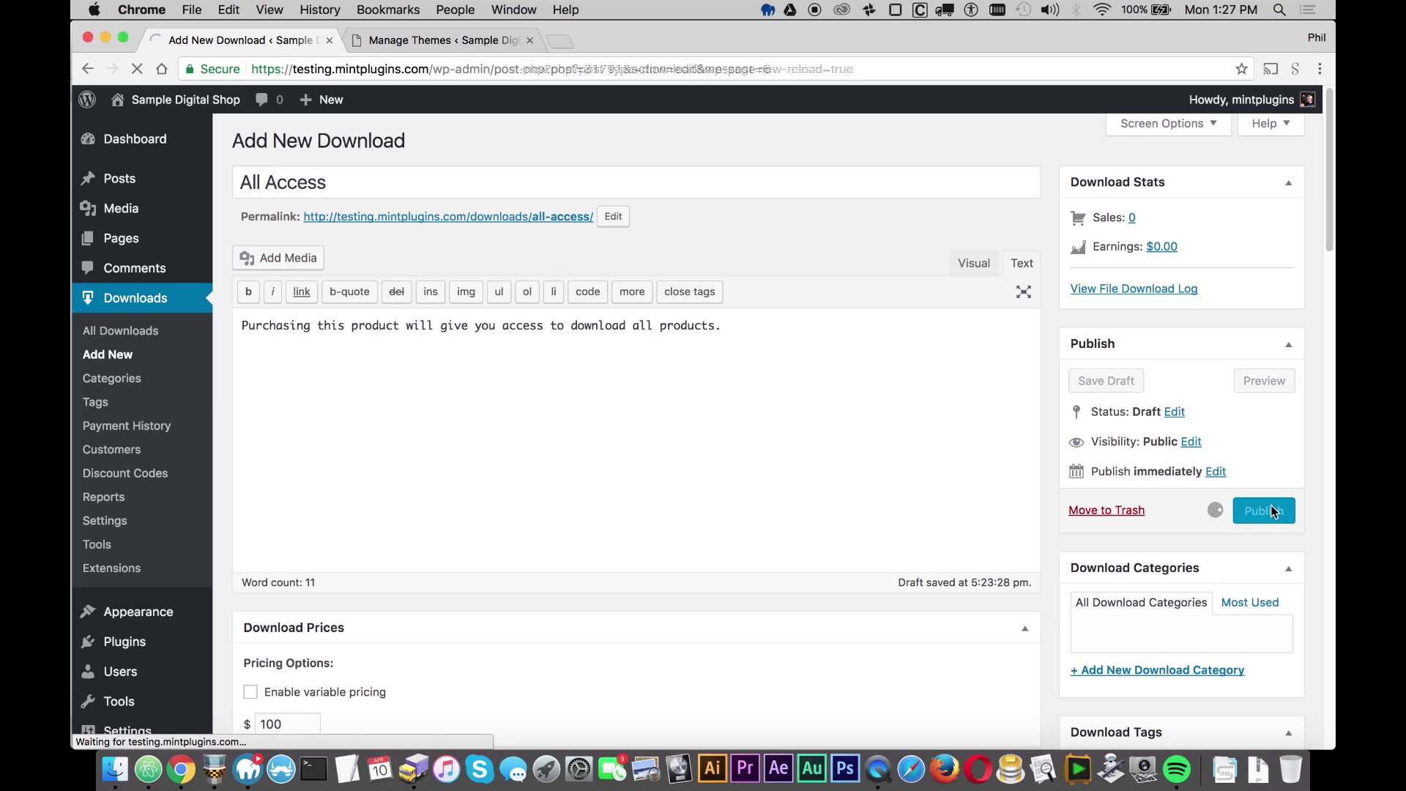
# - Assign the "All Access" pass picture from the media library as the download image and update the download
pyautogui.moveTo(1331, 186); pyautogui.dragTo(1332, 685)
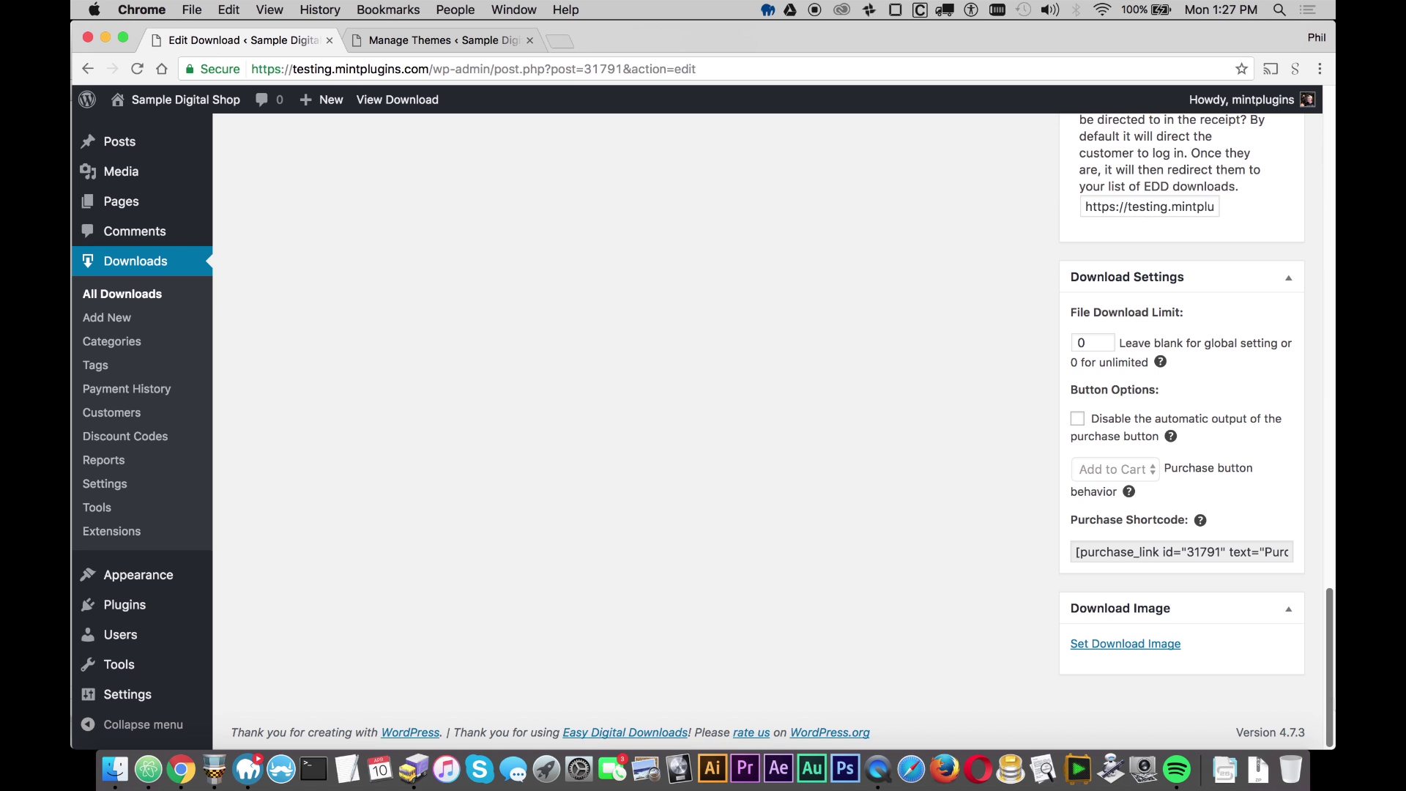
pyautogui.click(1133, 648)
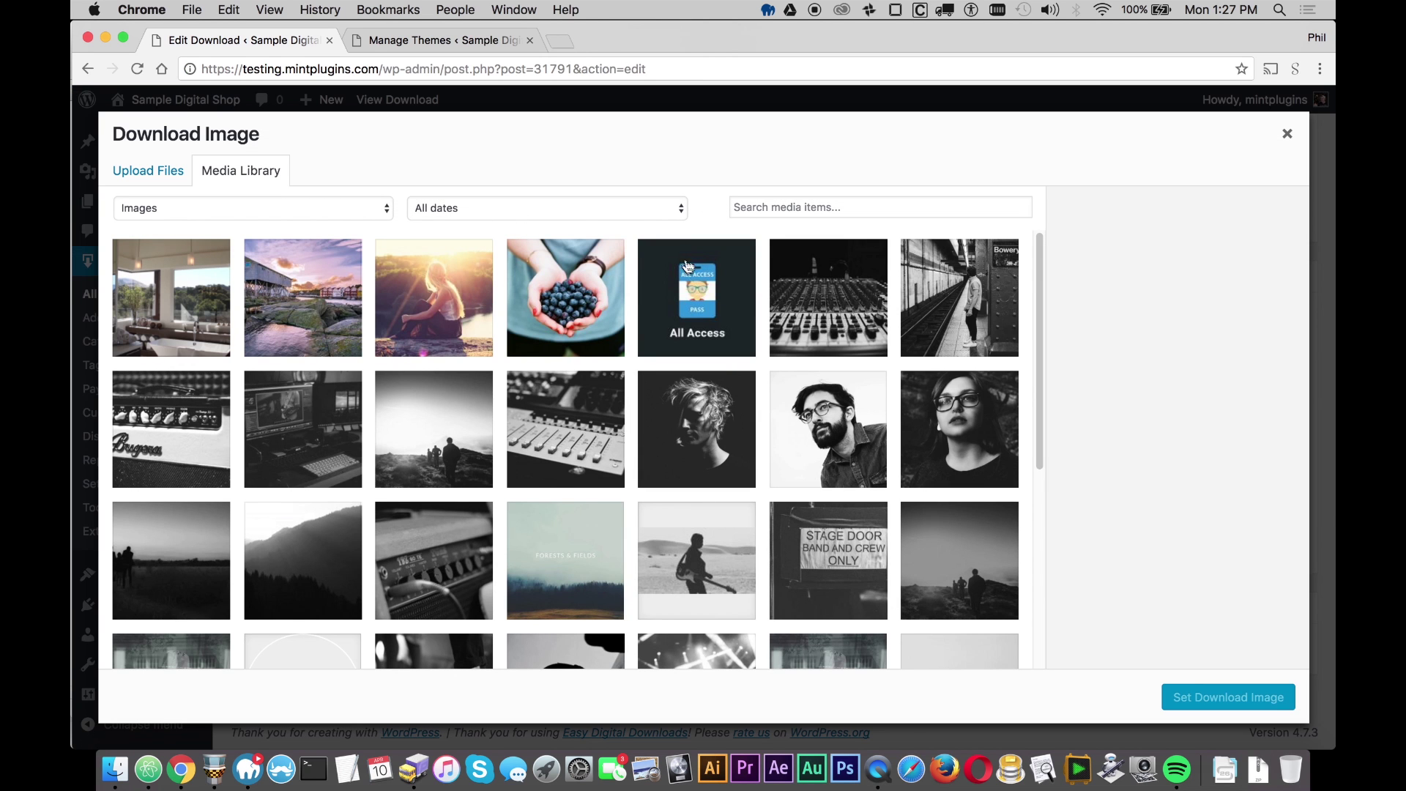
pyautogui.click(689, 268)
pyautogui.click(1195, 695)
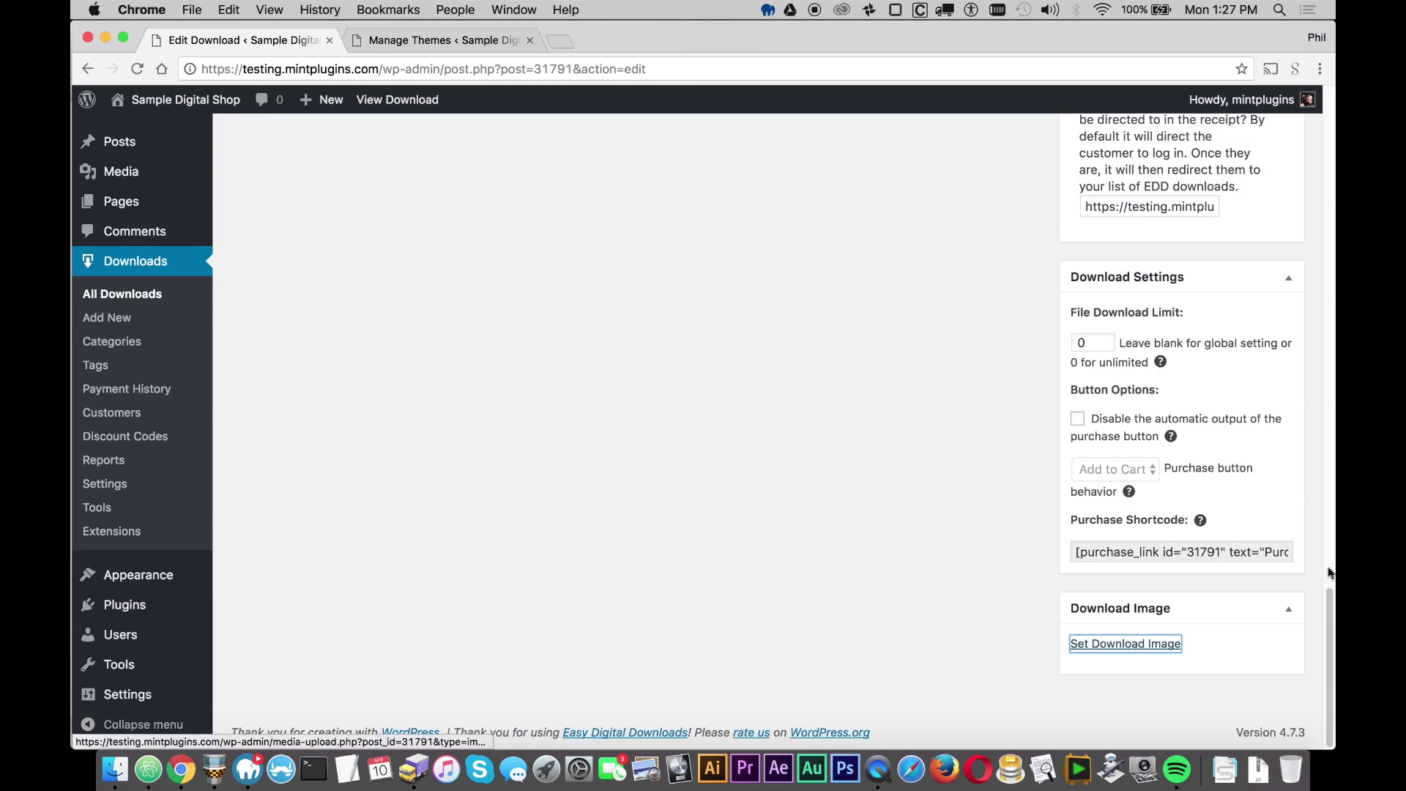
pyautogui.moveTo(1331, 621); pyautogui.dragTo(1320, 155)
pyautogui.click(1263, 517)
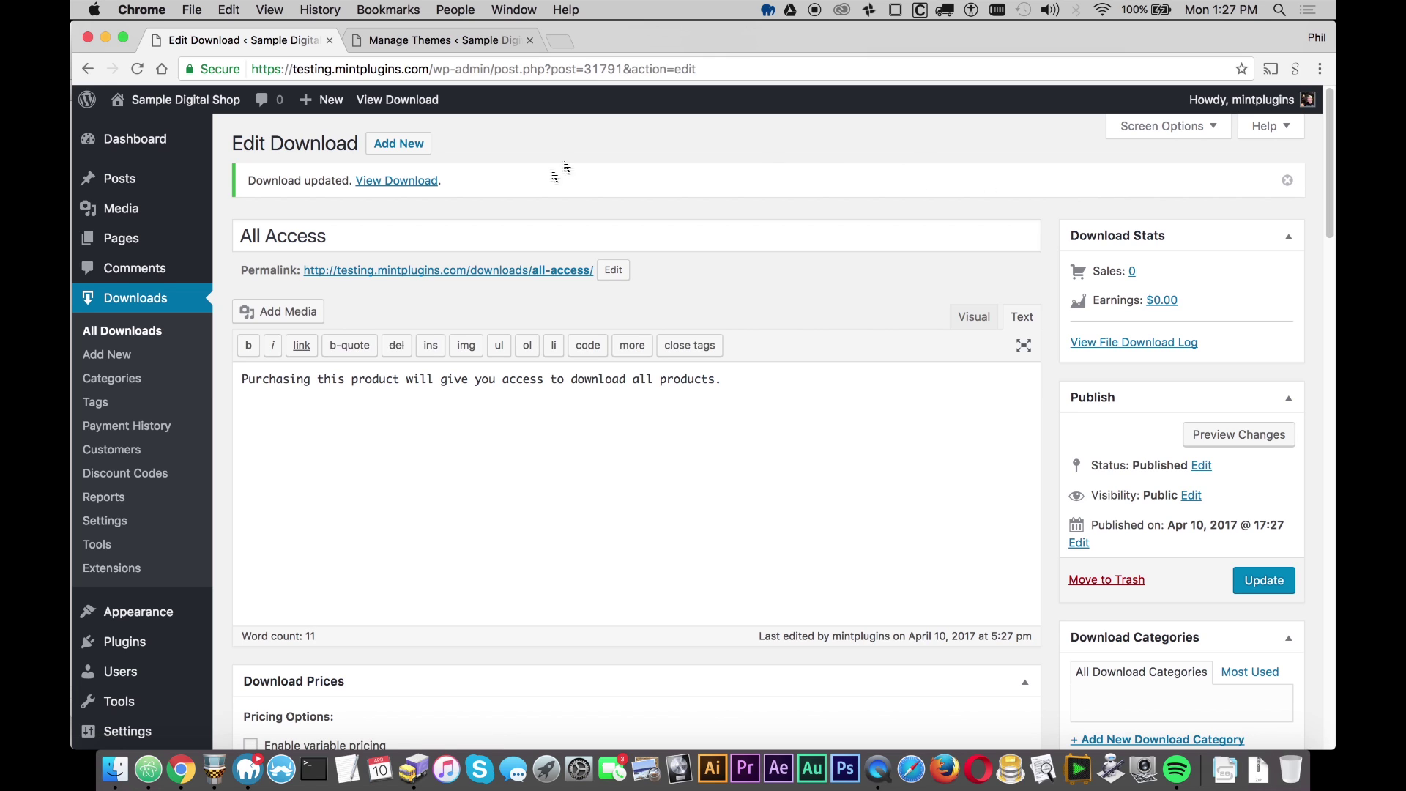
# - Visit the Sample Digital Shop storefront and open the All Access product page
pyautogui.moveTo(200, 101)
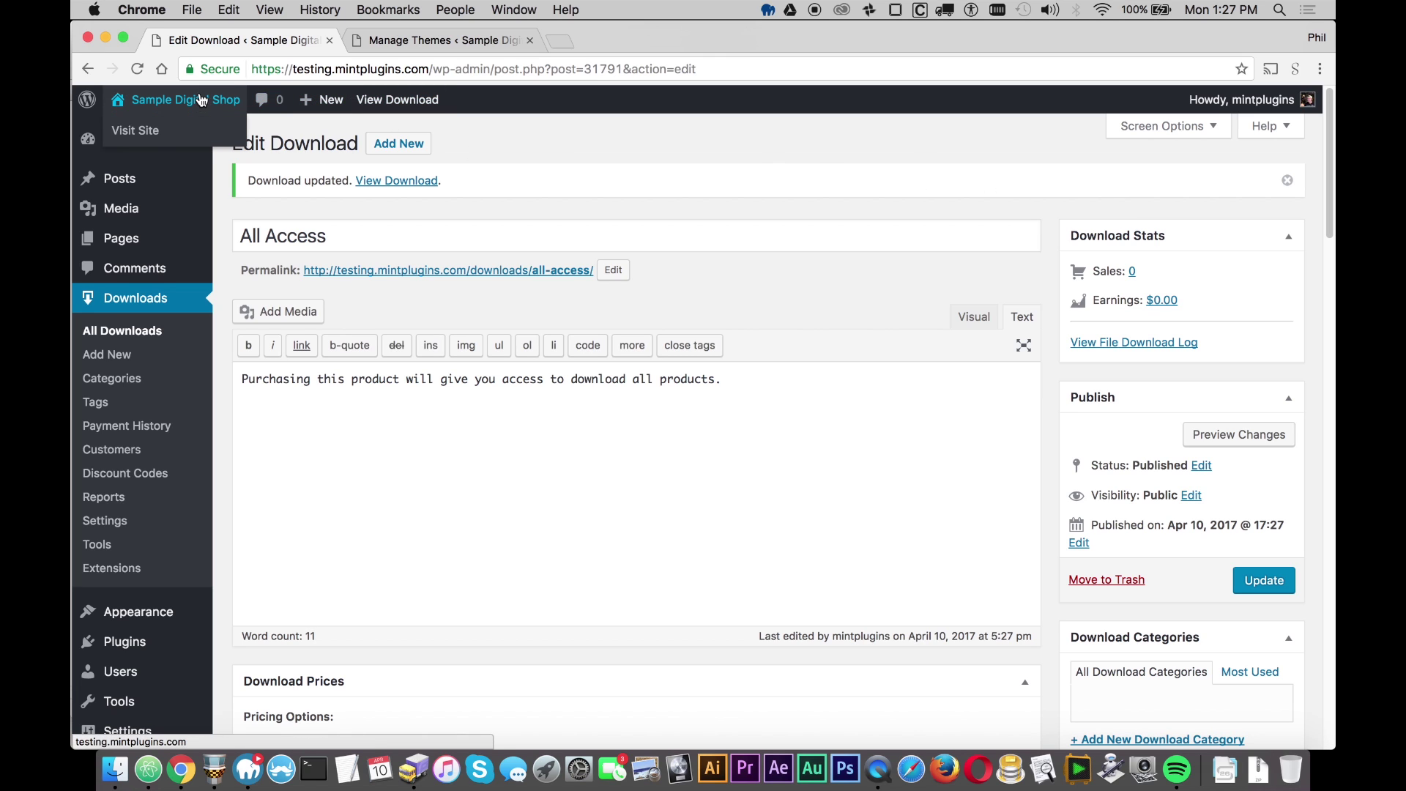
pyautogui.click(139, 130)
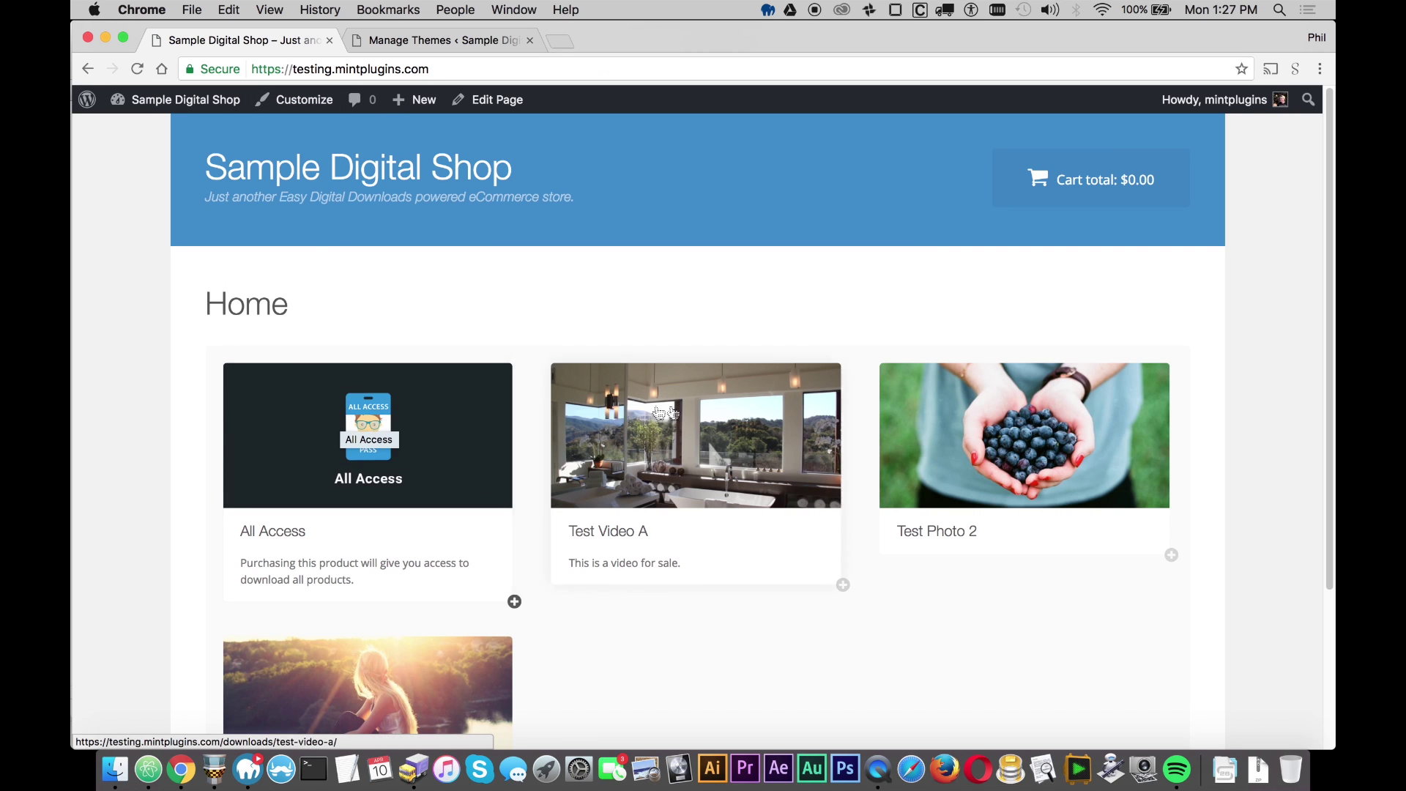
pyautogui.scroll(-4, 761, 412)
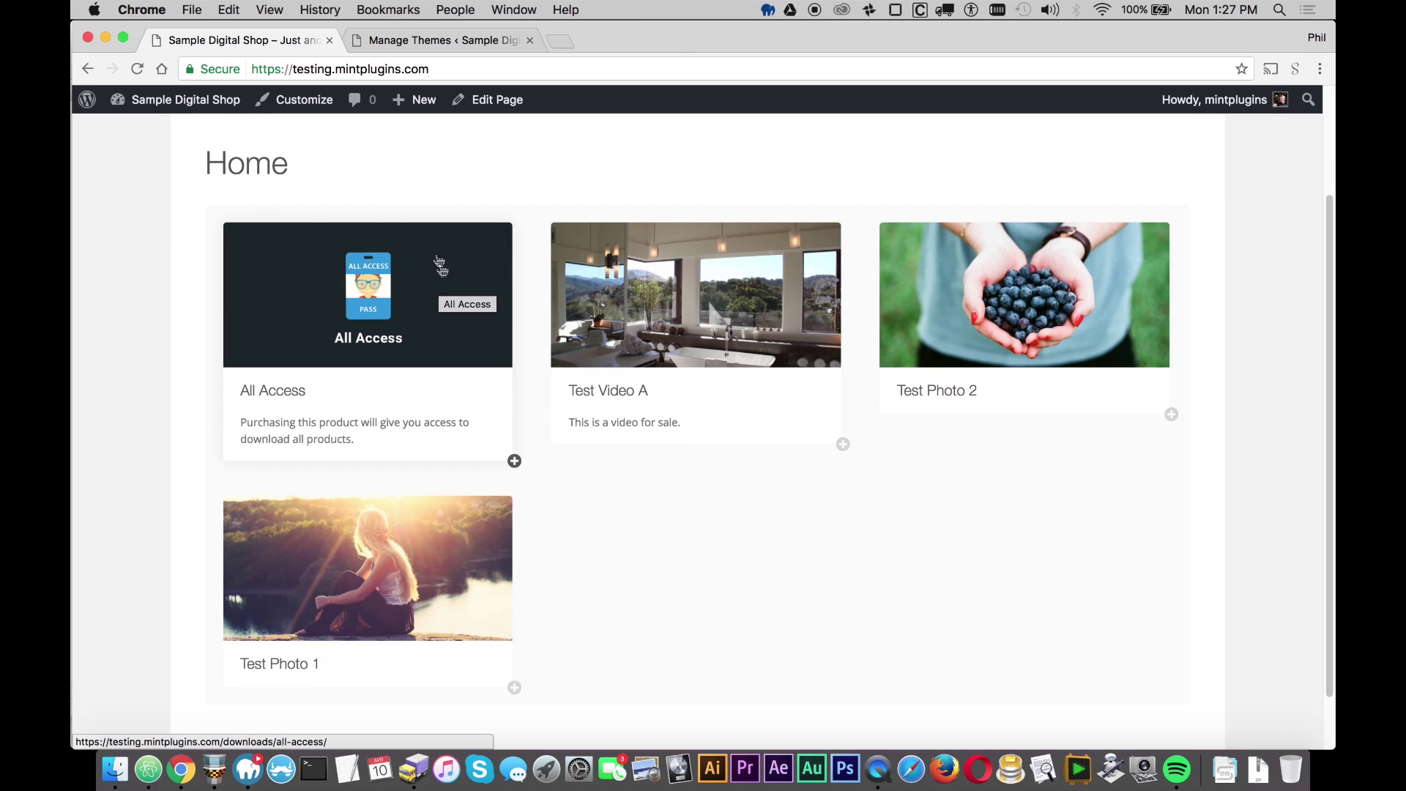
pyautogui.click(442, 278)
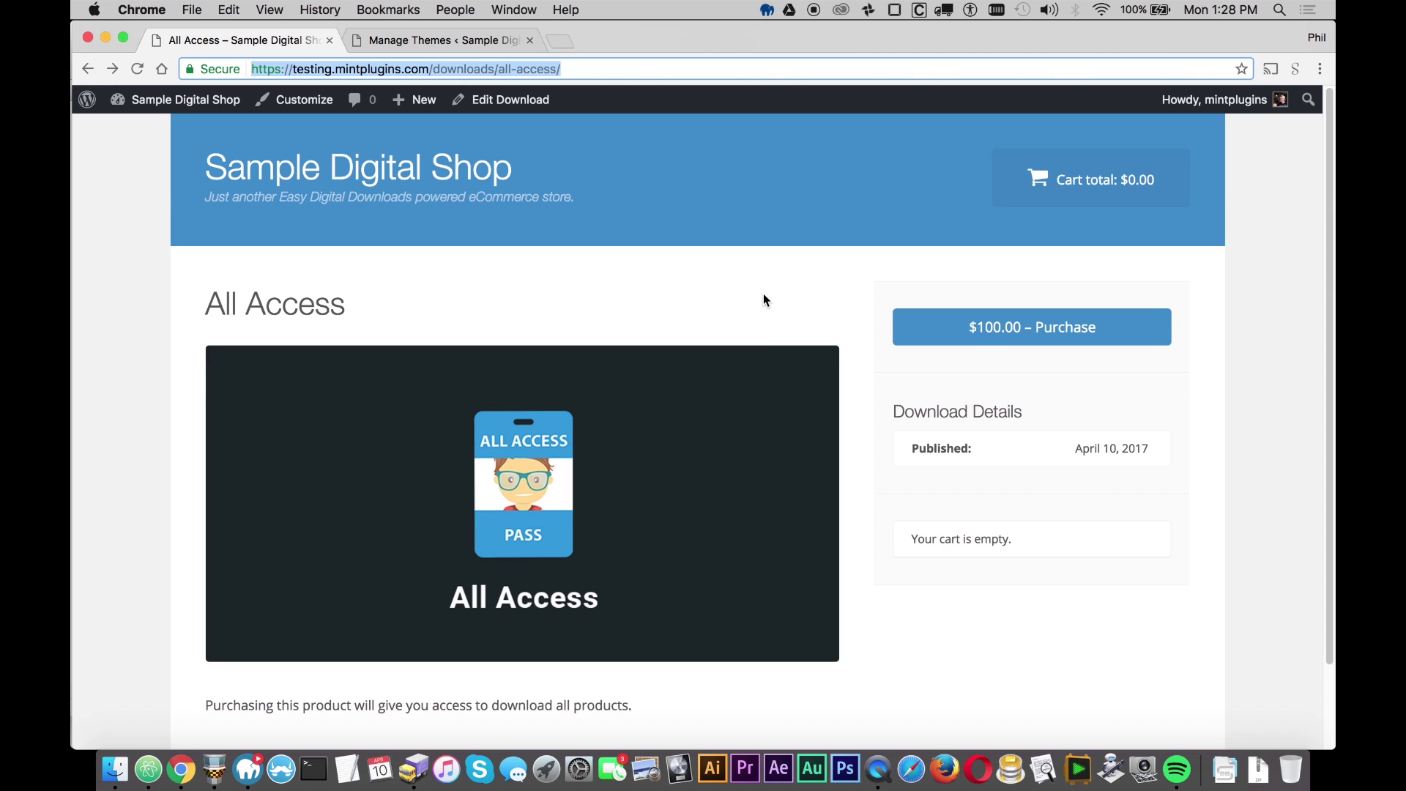
pyautogui.click(197, 13)
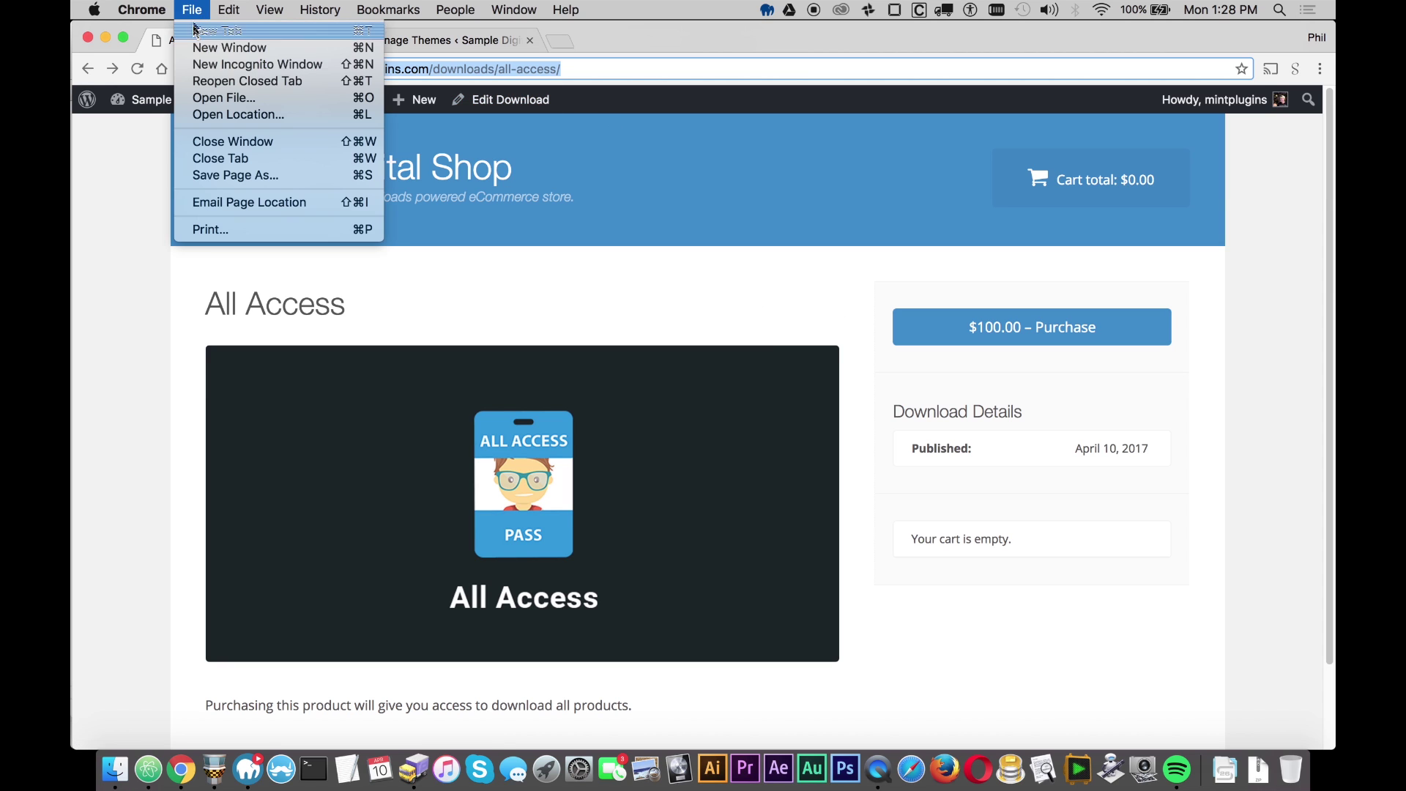
pyautogui.click(208, 61)
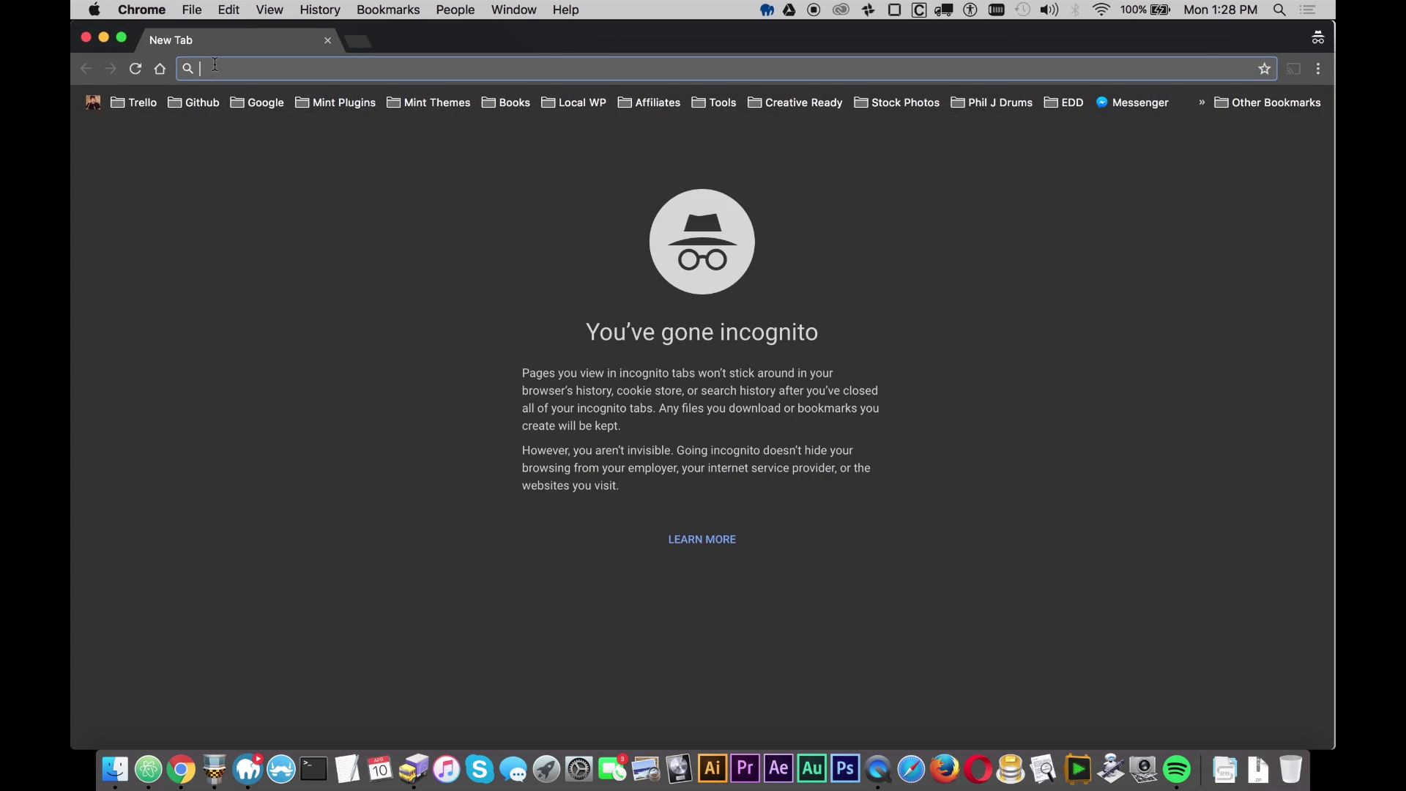
pyautogui.write('https://testing.mintplugins.com/downloads/all-access/')
pyautogui.press('Return')
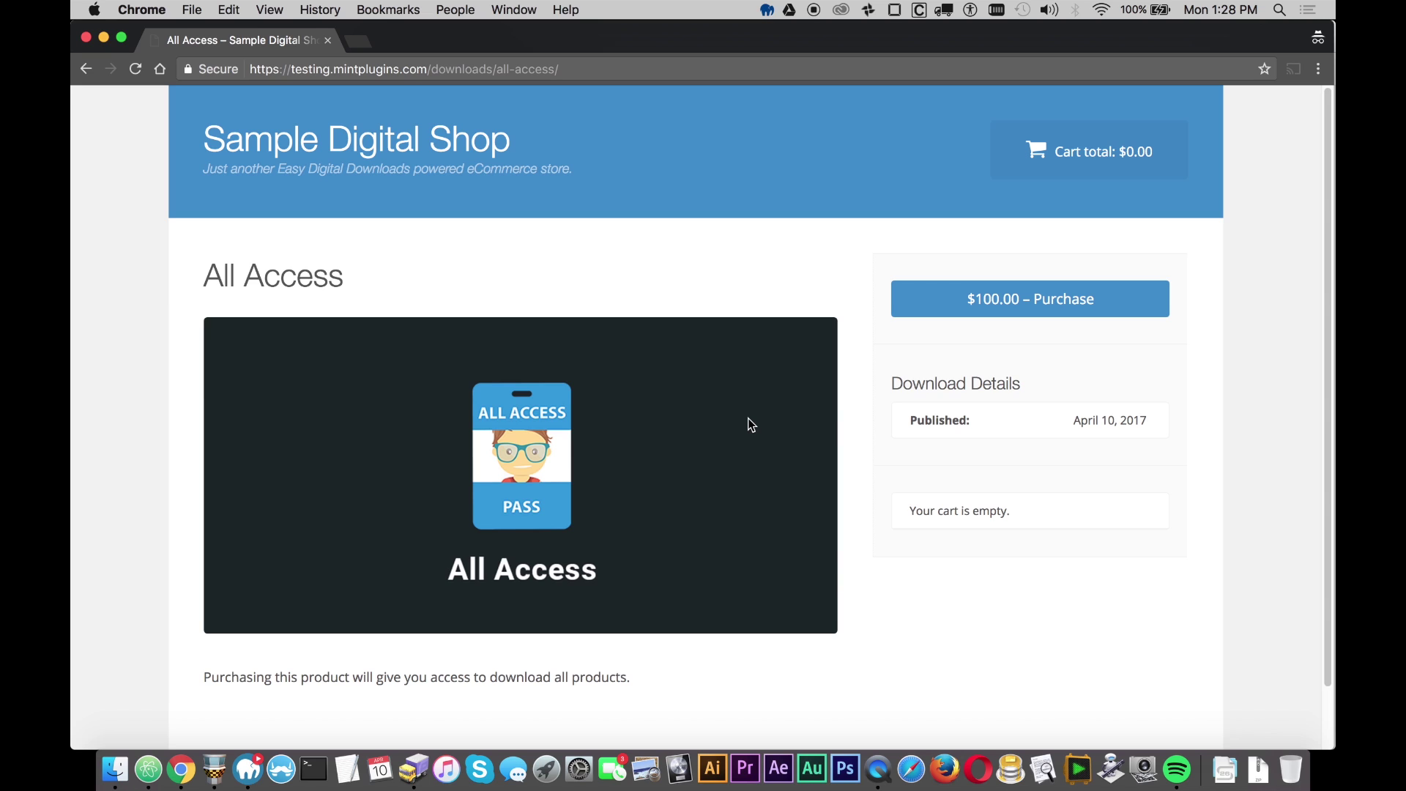
# - Take the All Access pass to checkout and try to purchase it while logged out, filling in the customer's saved personal details
pyautogui.click(1011, 306)
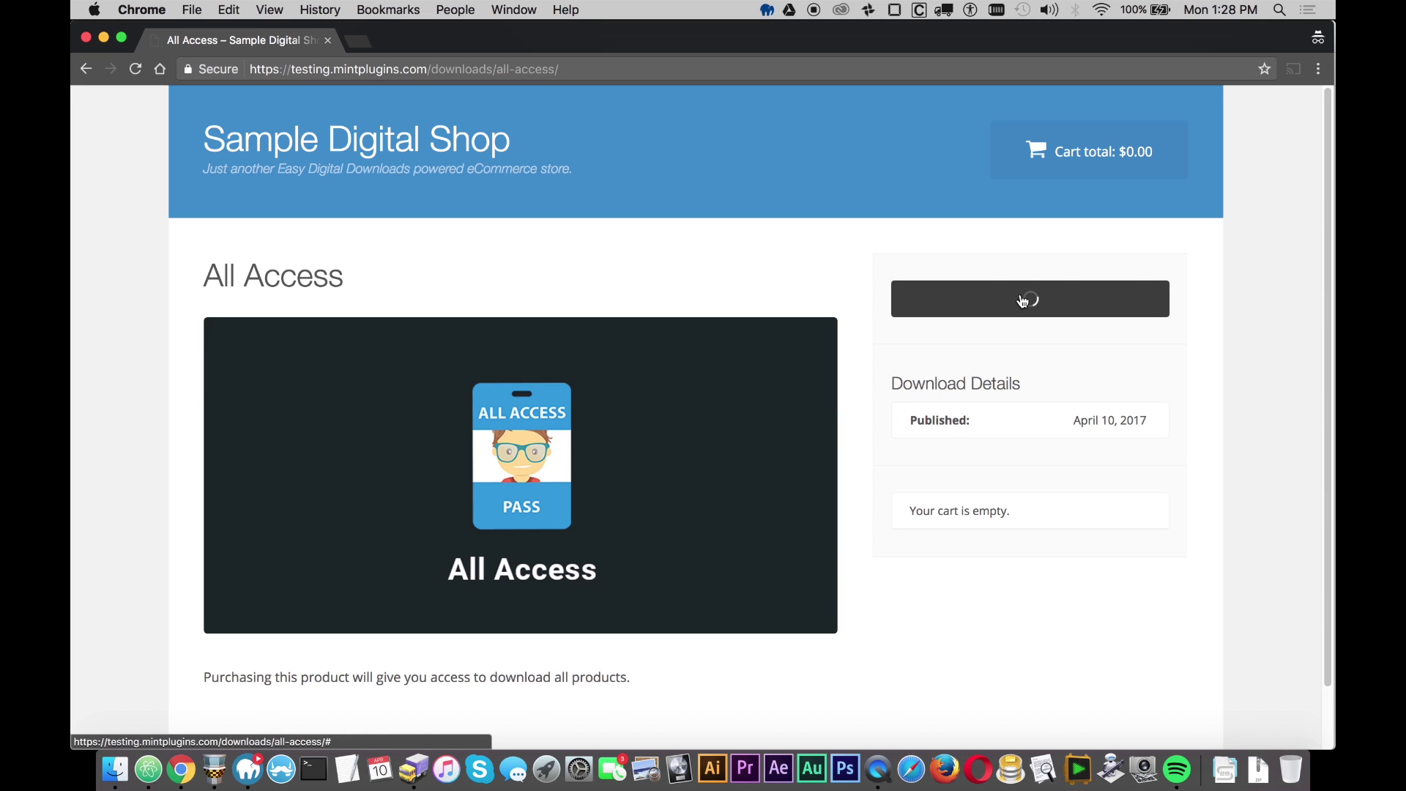
pyautogui.click(1023, 301)
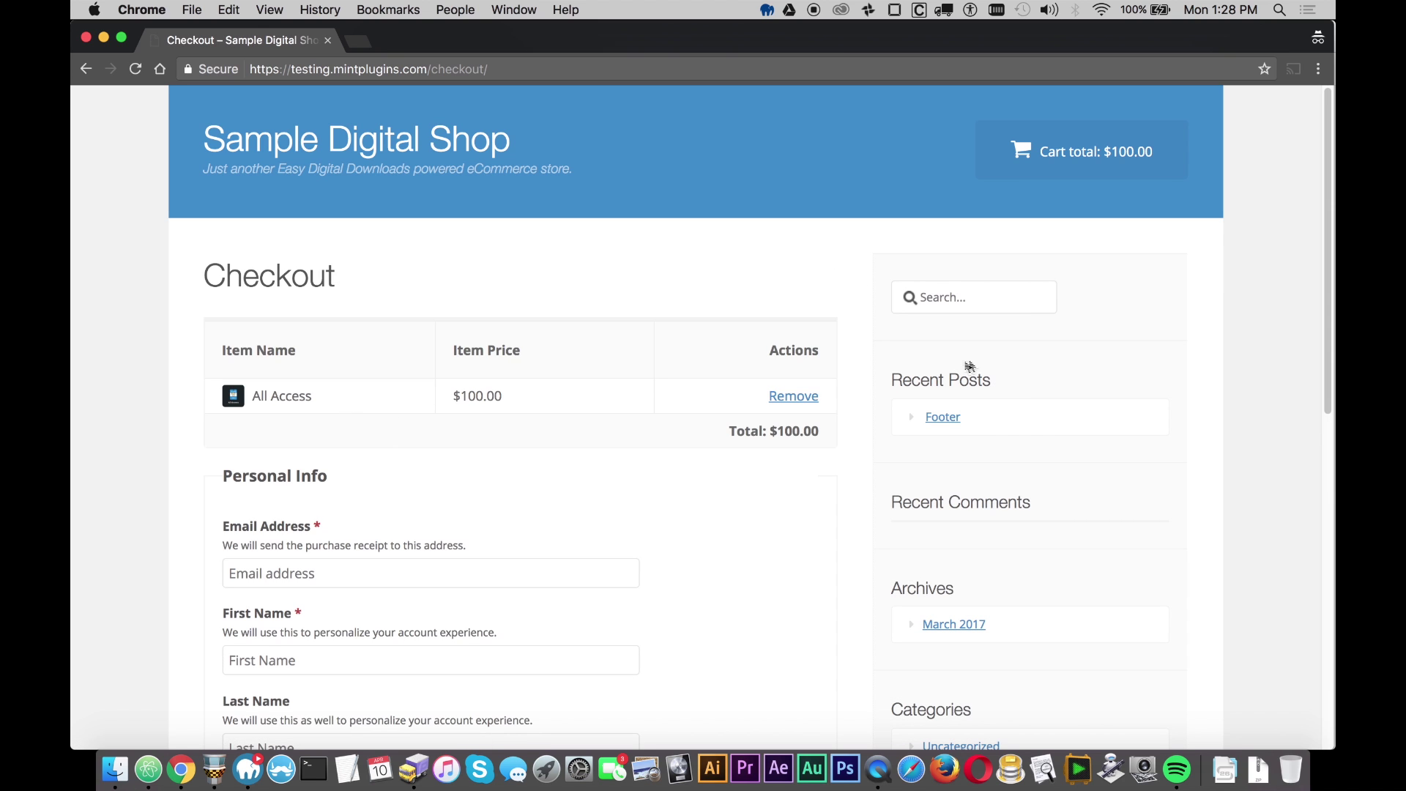
pyautogui.moveTo(1322, 214); pyautogui.dragTo(1324, 312)
pyautogui.click(297, 393)
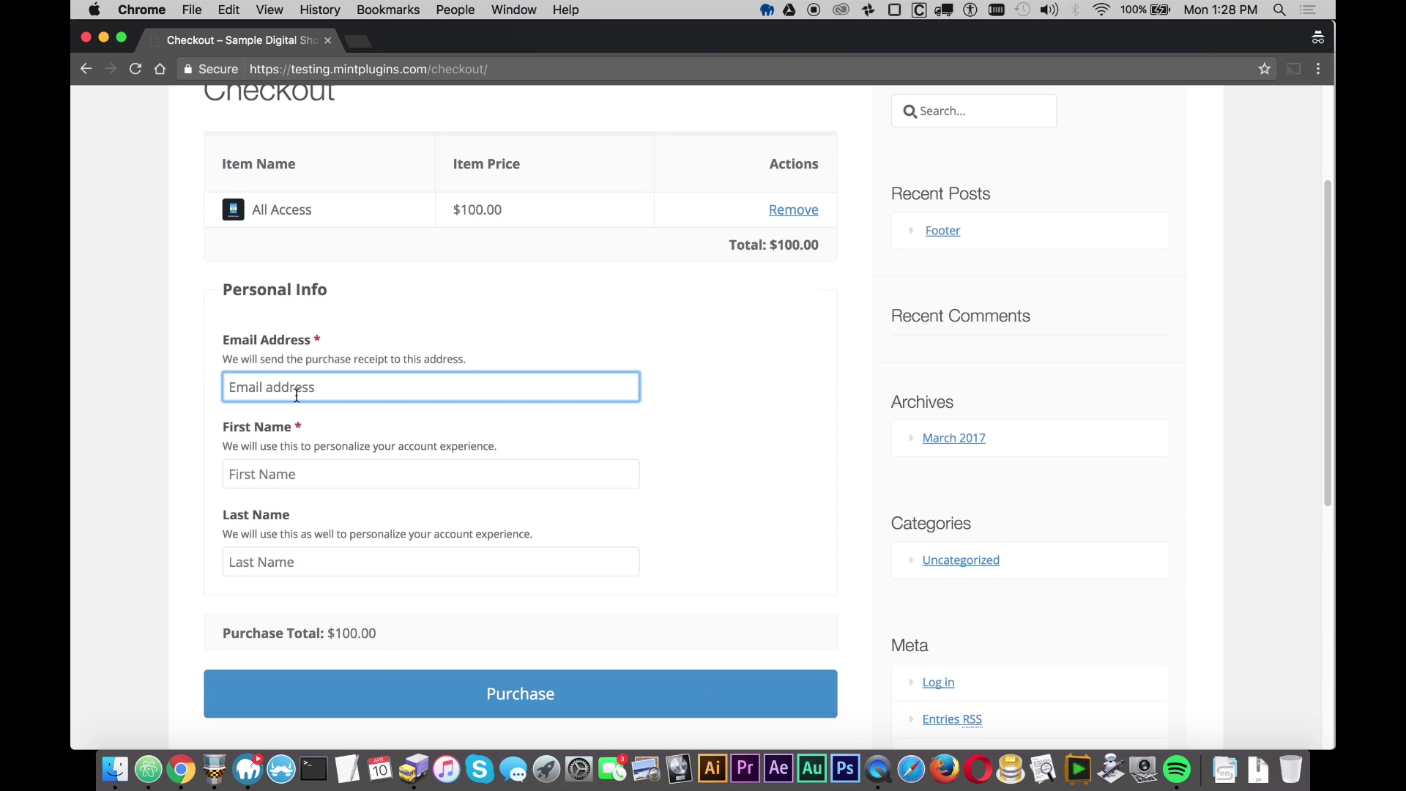
pyautogui.press('Down')
pyautogui.press('Return')
pyautogui.click(555, 695)
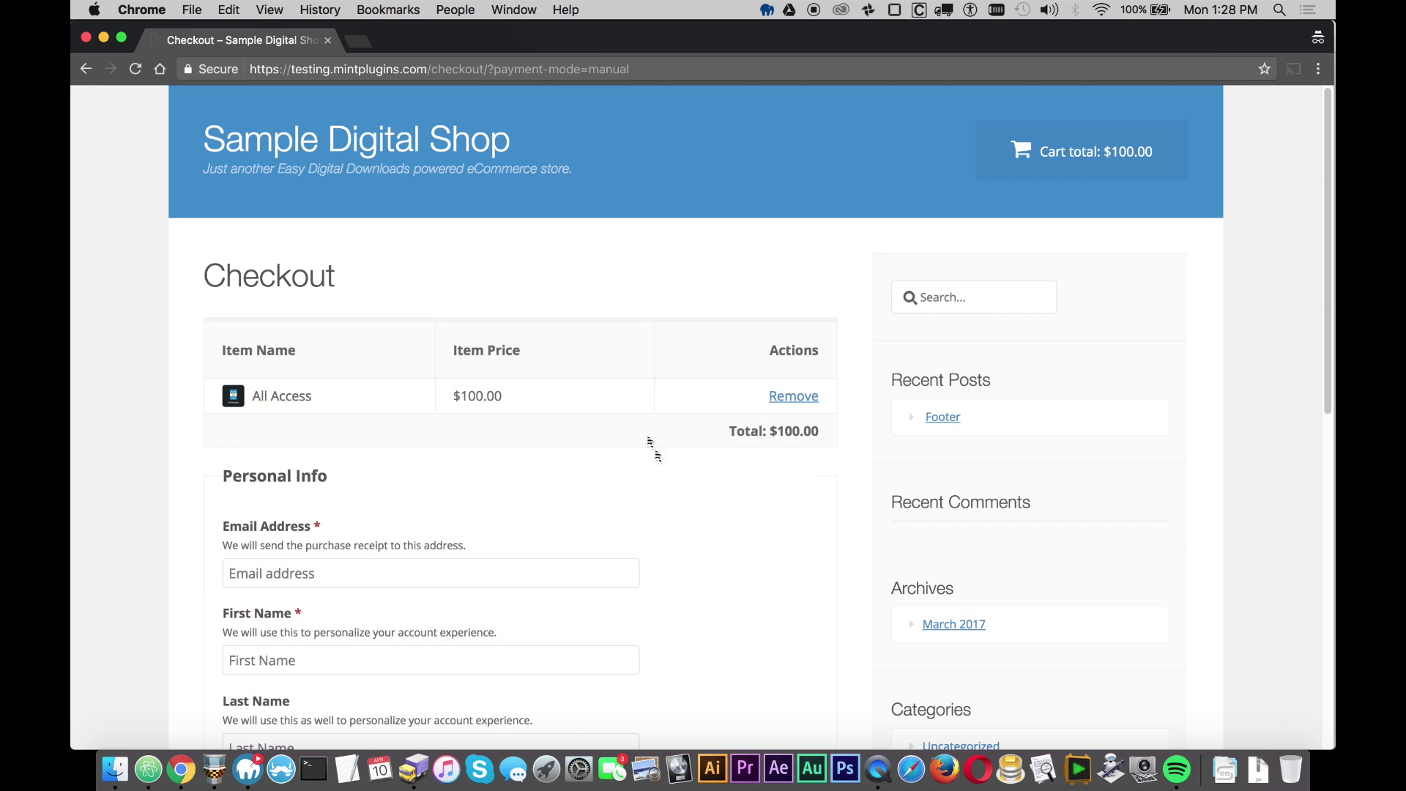
# - Read the error message displayed above the purchase total on the checkout page
pyautogui.moveTo(1330, 207); pyautogui.dragTo(1329, 344)
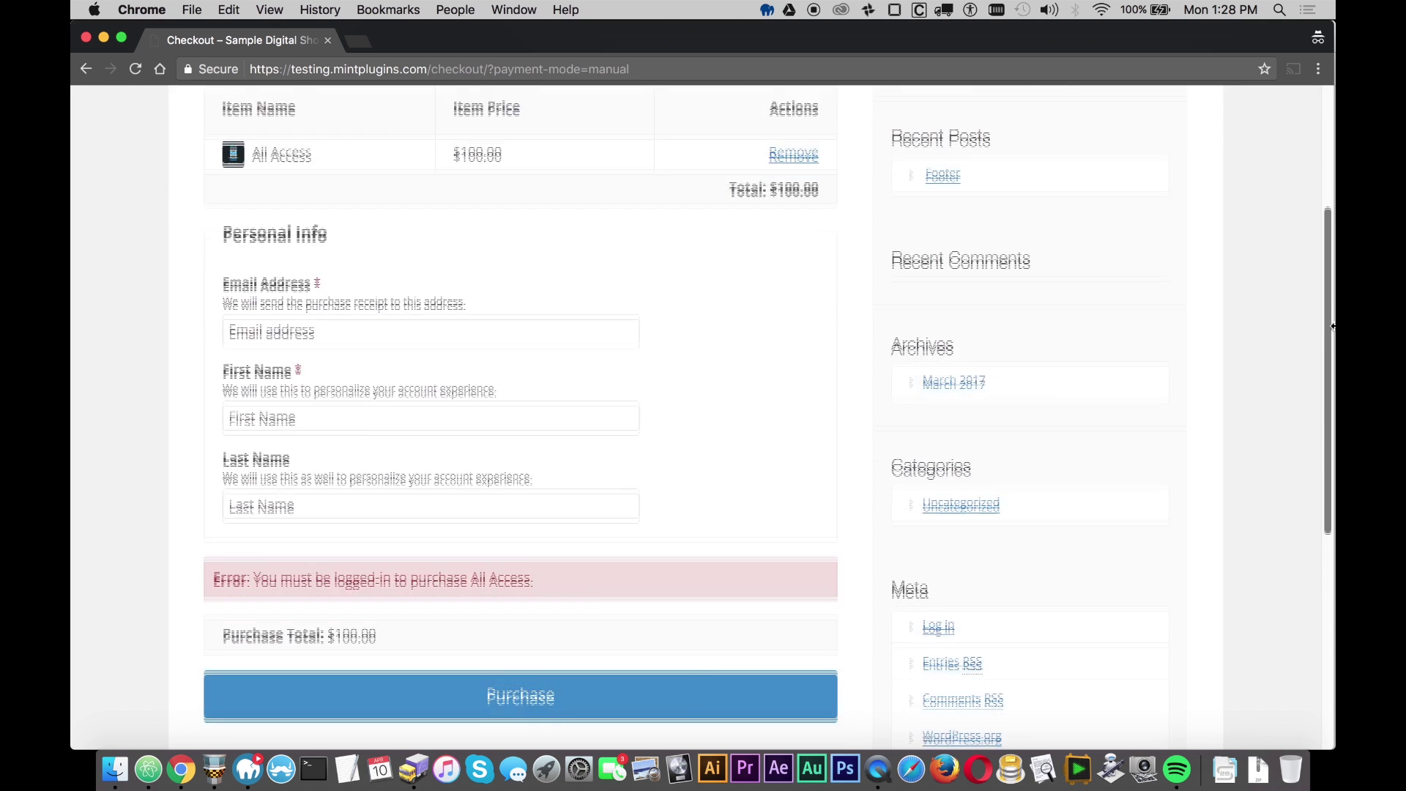
pyautogui.moveTo(217, 545); pyautogui.dragTo(573, 553)
pyautogui.click(573, 553)
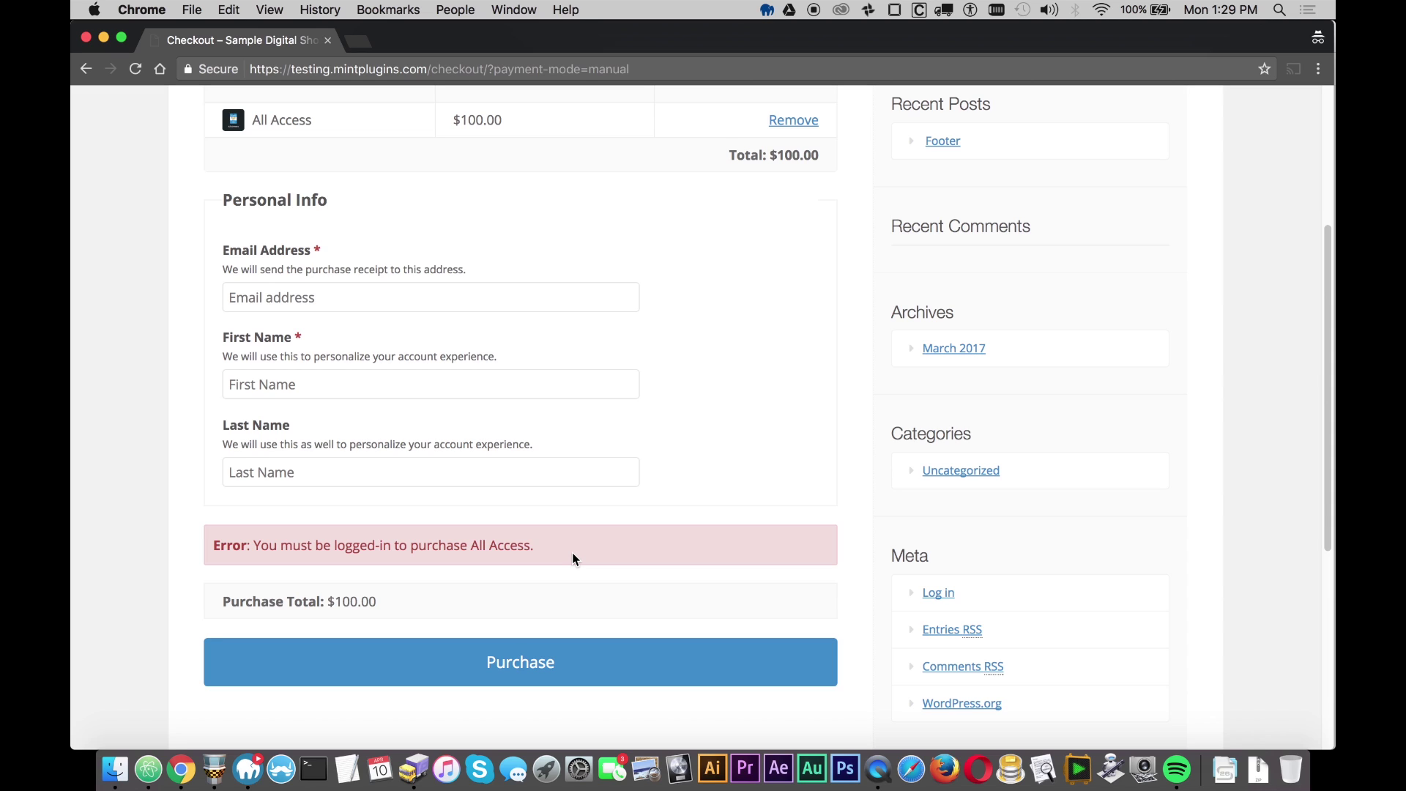
pyautogui.moveTo(253, 545); pyautogui.dragTo(534, 547)
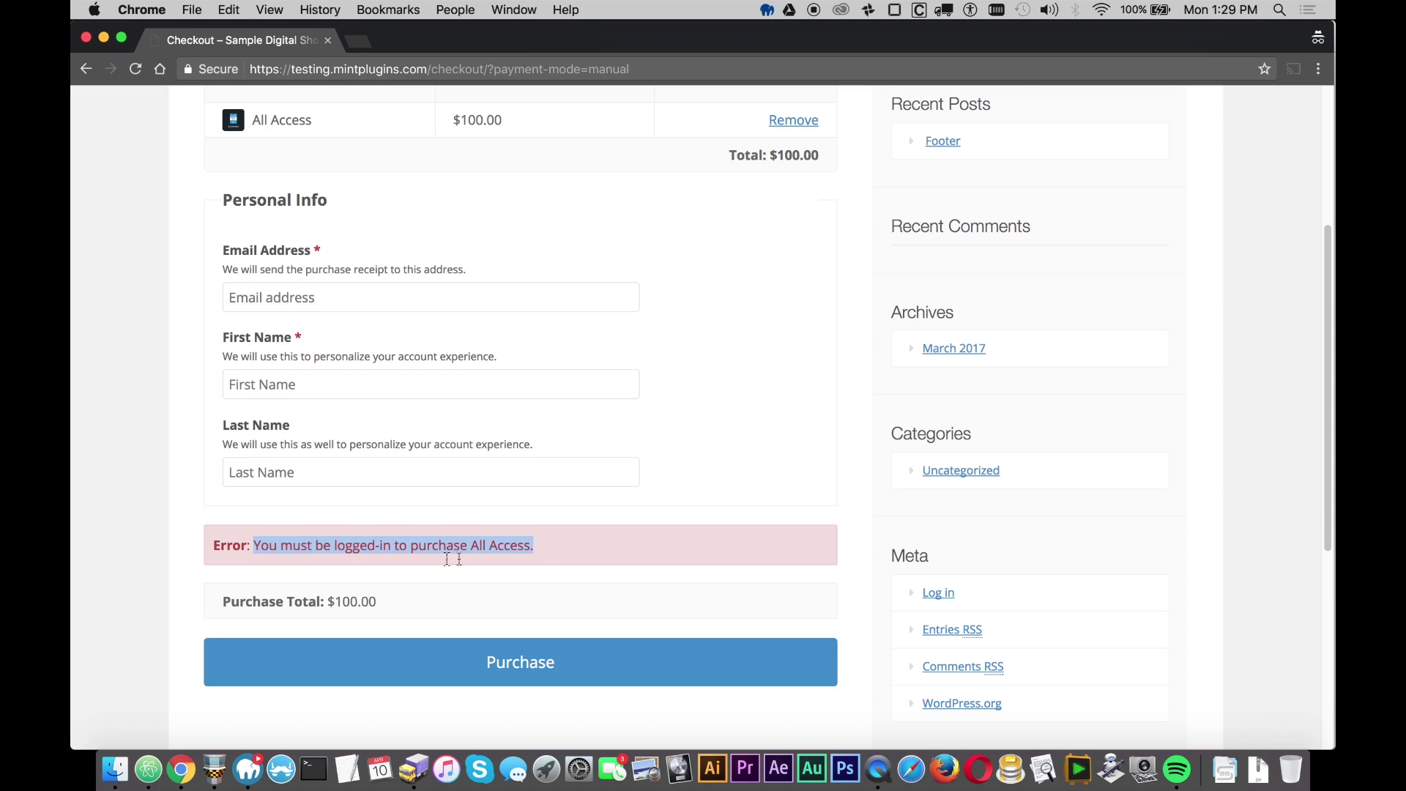
pyautogui.click(587, 547)
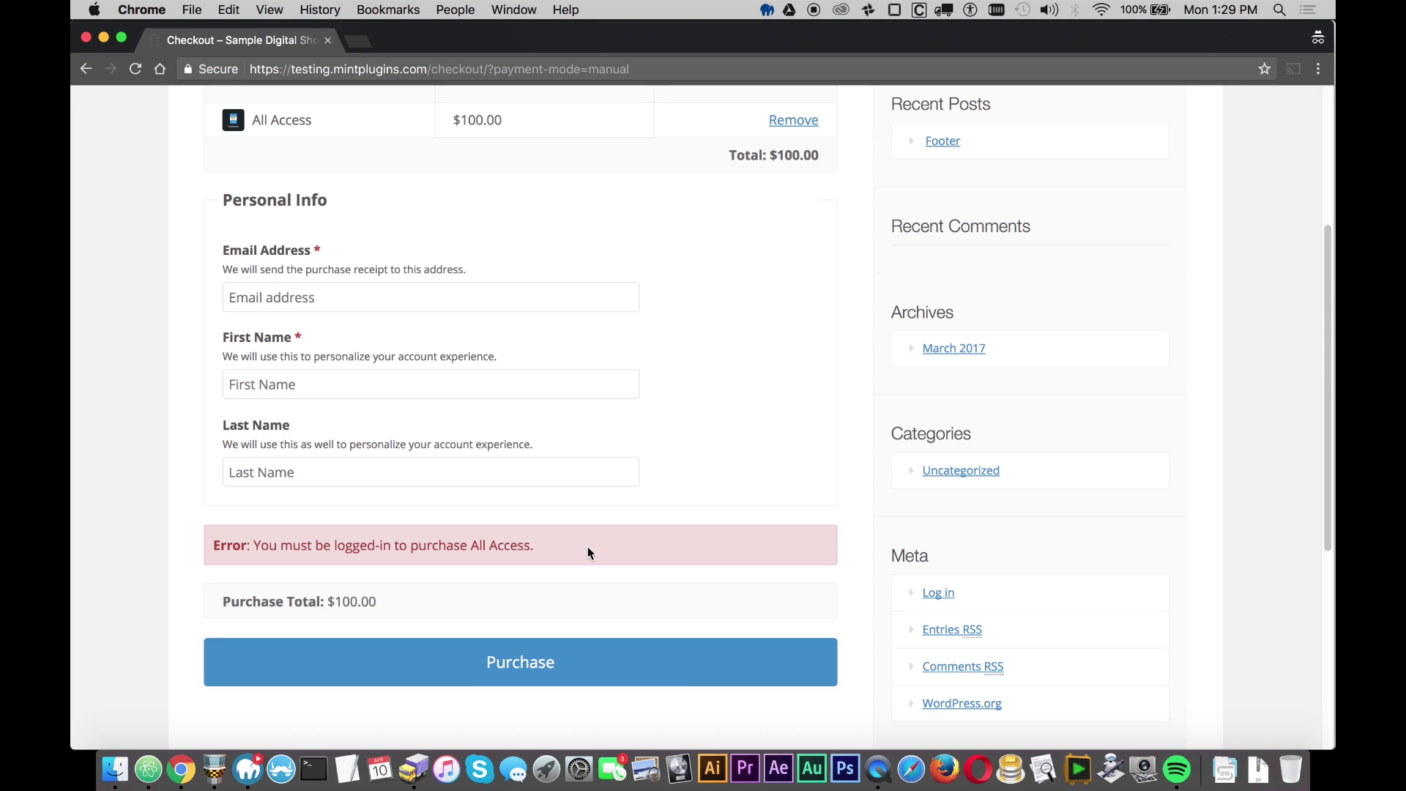
# - Switch to the logged-in shop window and open the Easy Digital Downloads miscellaneous Checkout Settings
pyautogui.rightClick(182, 782)
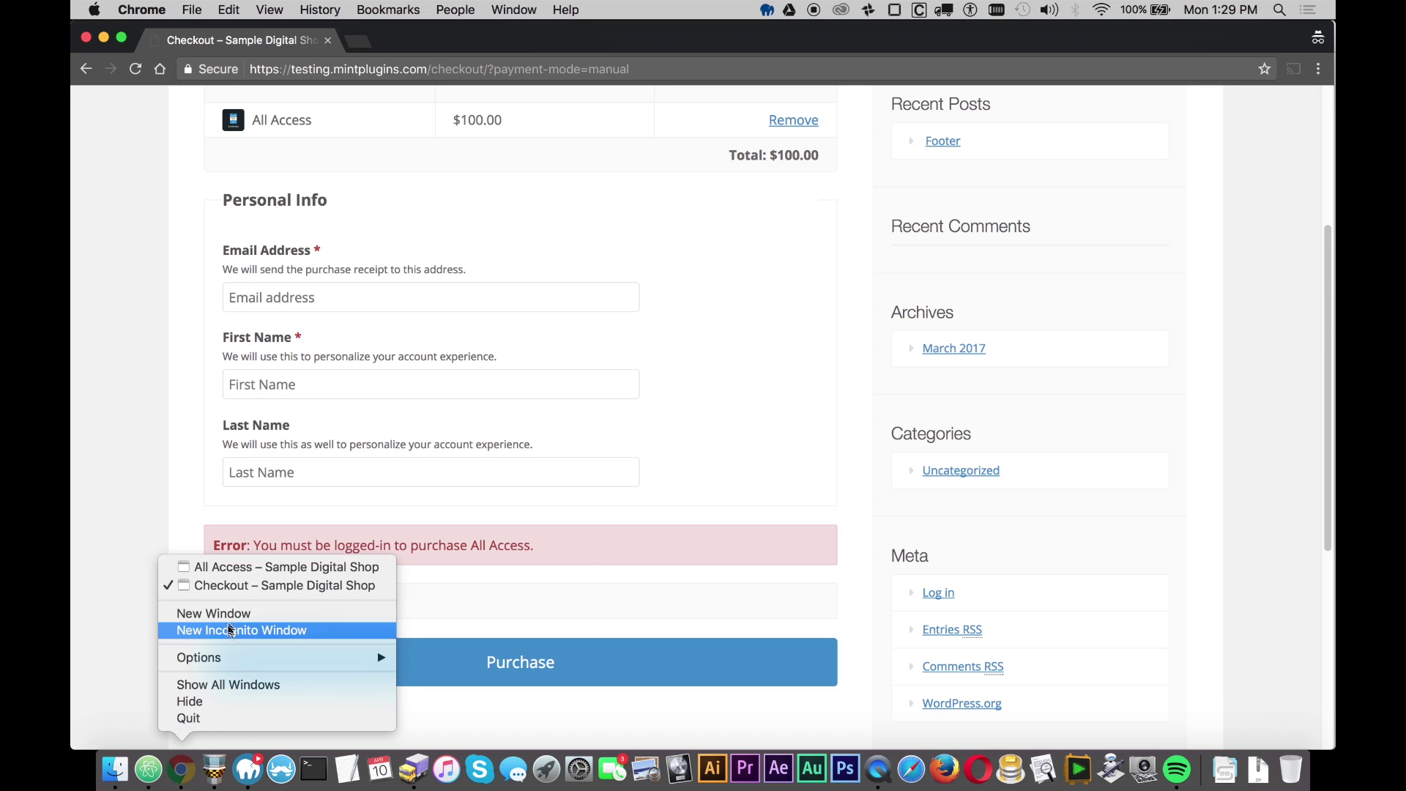
pyautogui.click(233, 556)
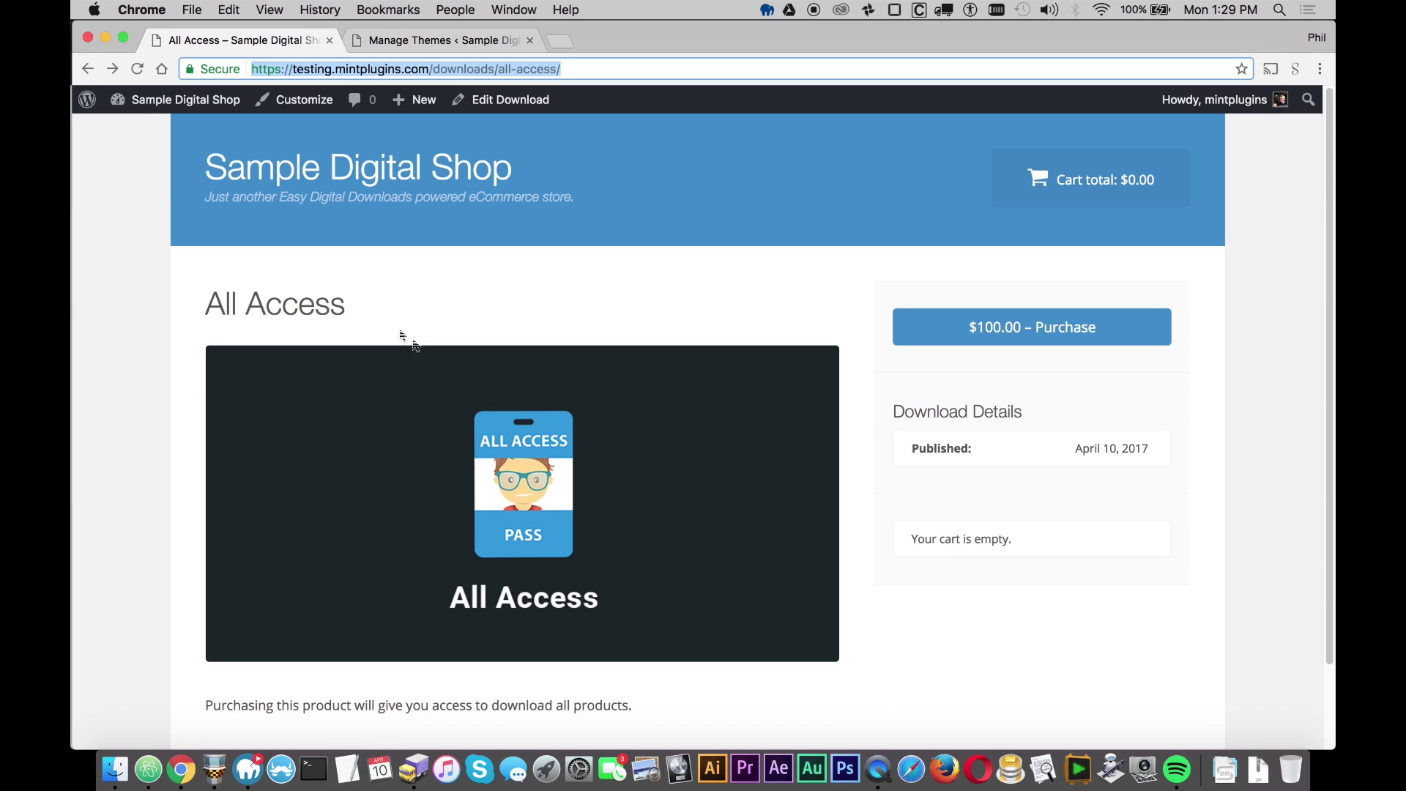
pyautogui.moveTo(150, 102)
pyautogui.click(144, 131)
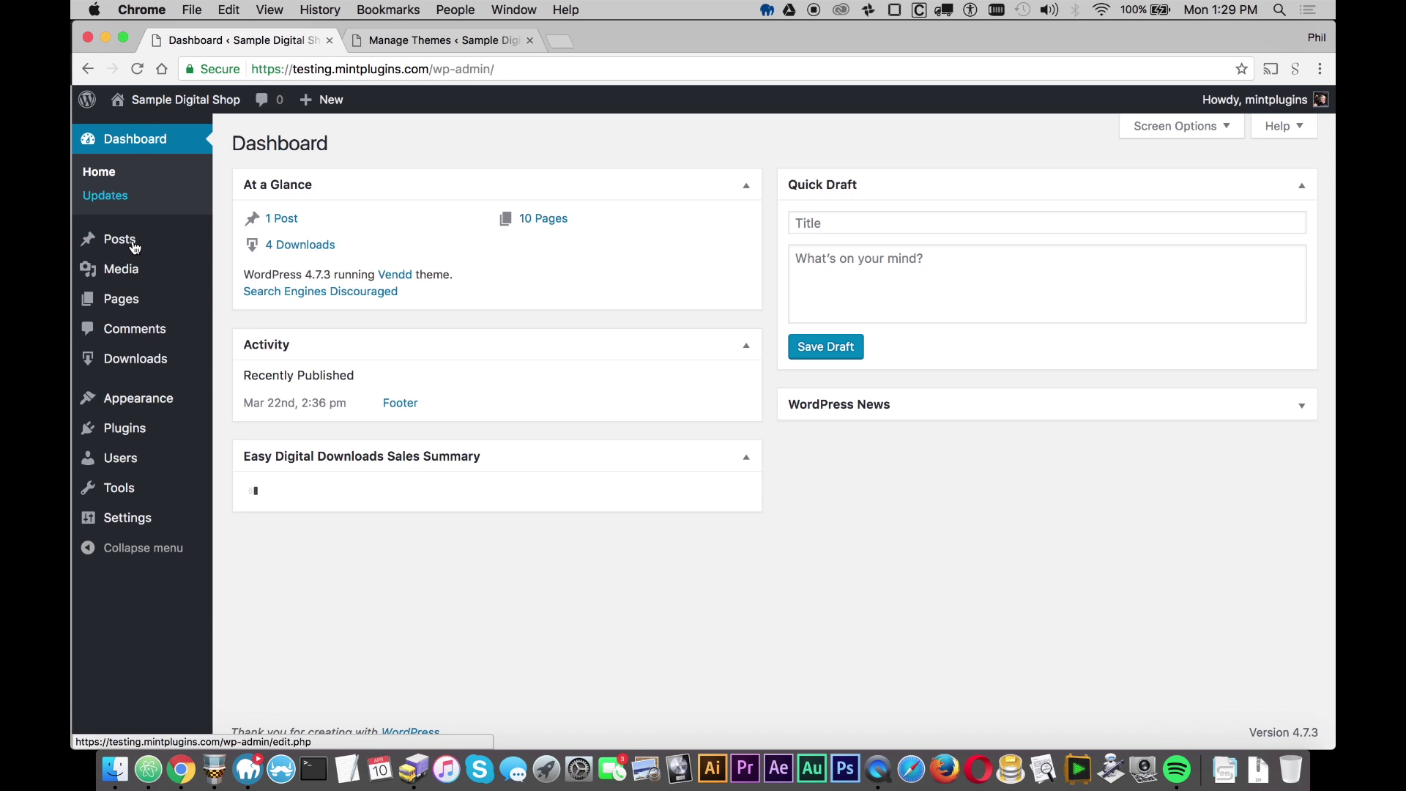
pyautogui.moveTo(118, 371)
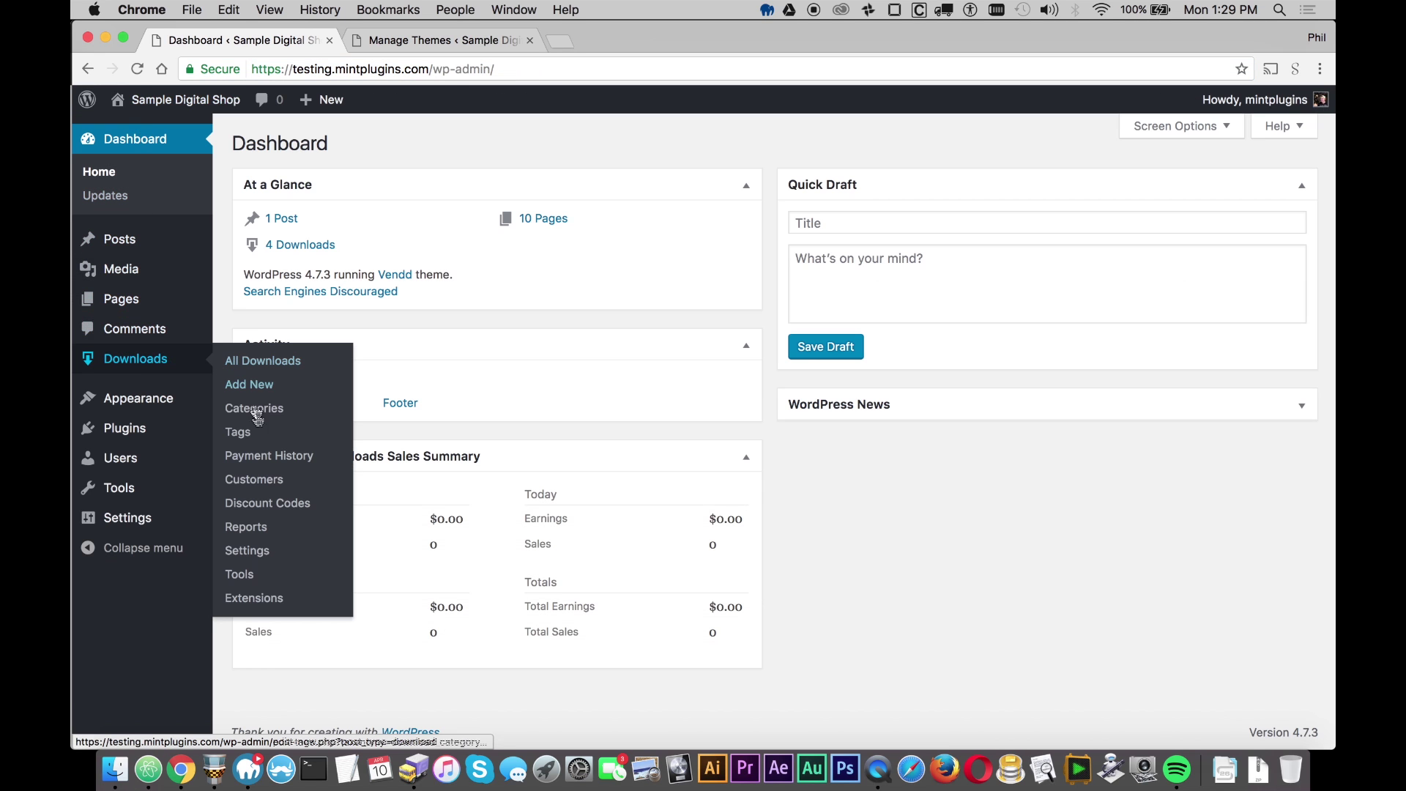
pyautogui.click(258, 559)
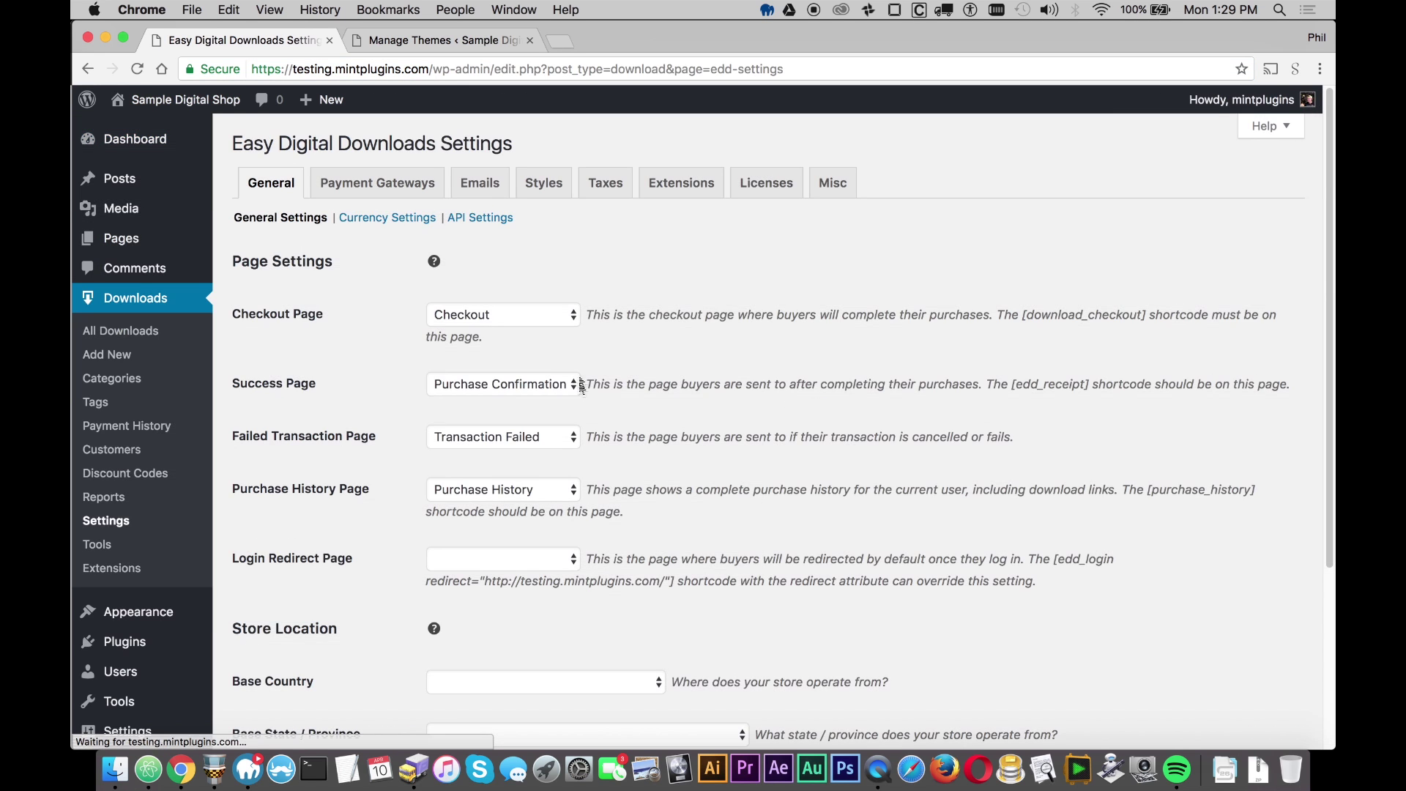
pyautogui.click(831, 188)
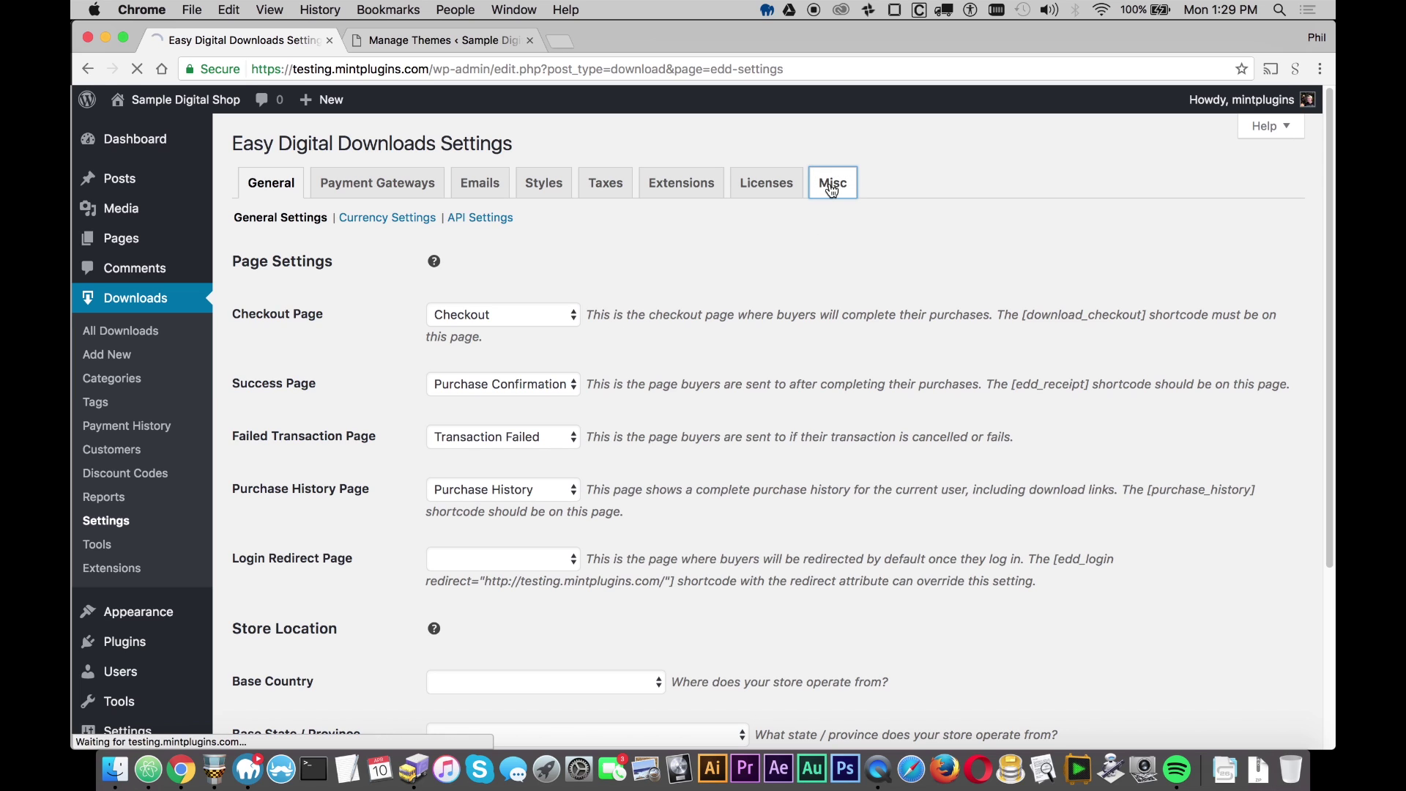
pyautogui.click(392, 218)
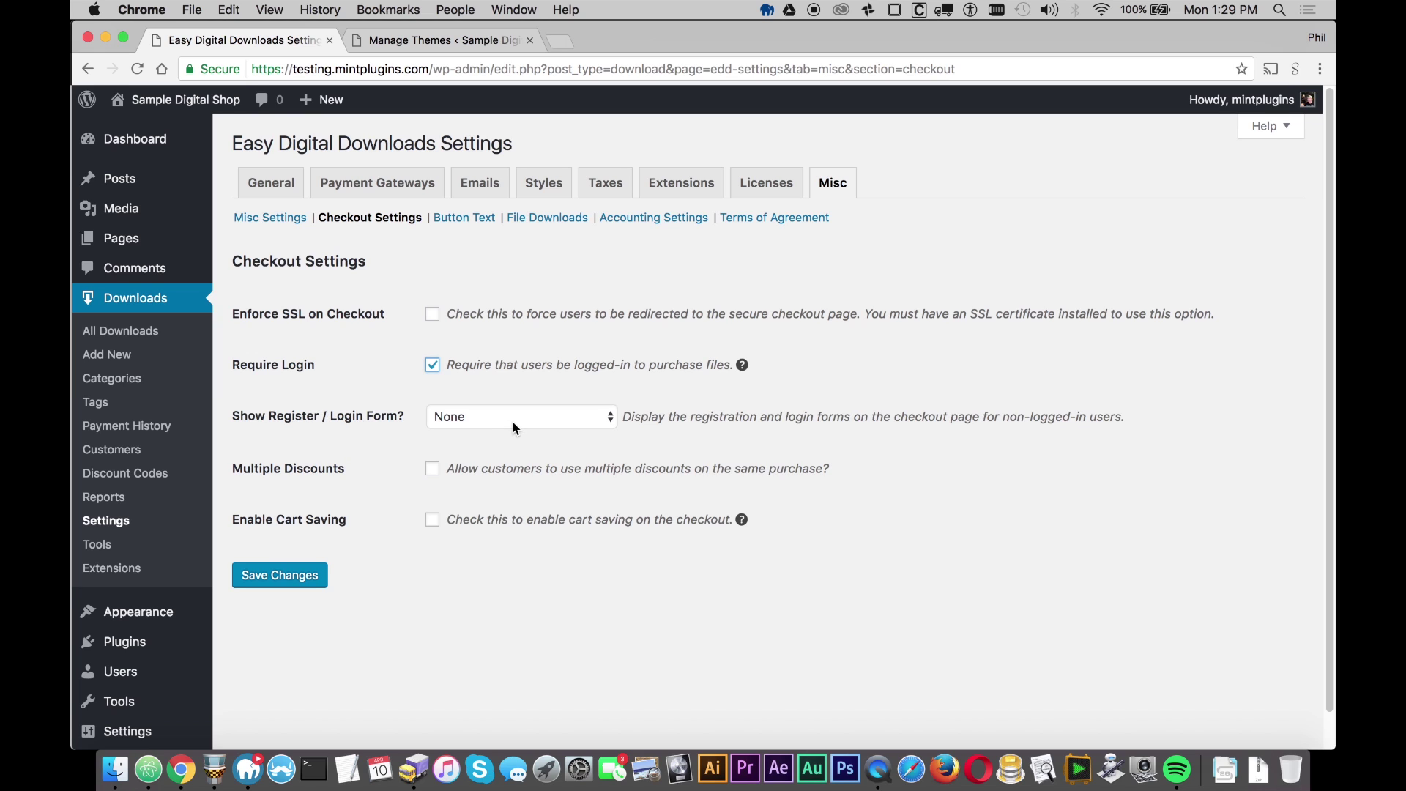
# - Require login for purchases, set Show Register / Login Form to "Registration and Login Forms", and save the checkout settings
pyautogui.click(469, 416)
pyautogui.click(510, 370)
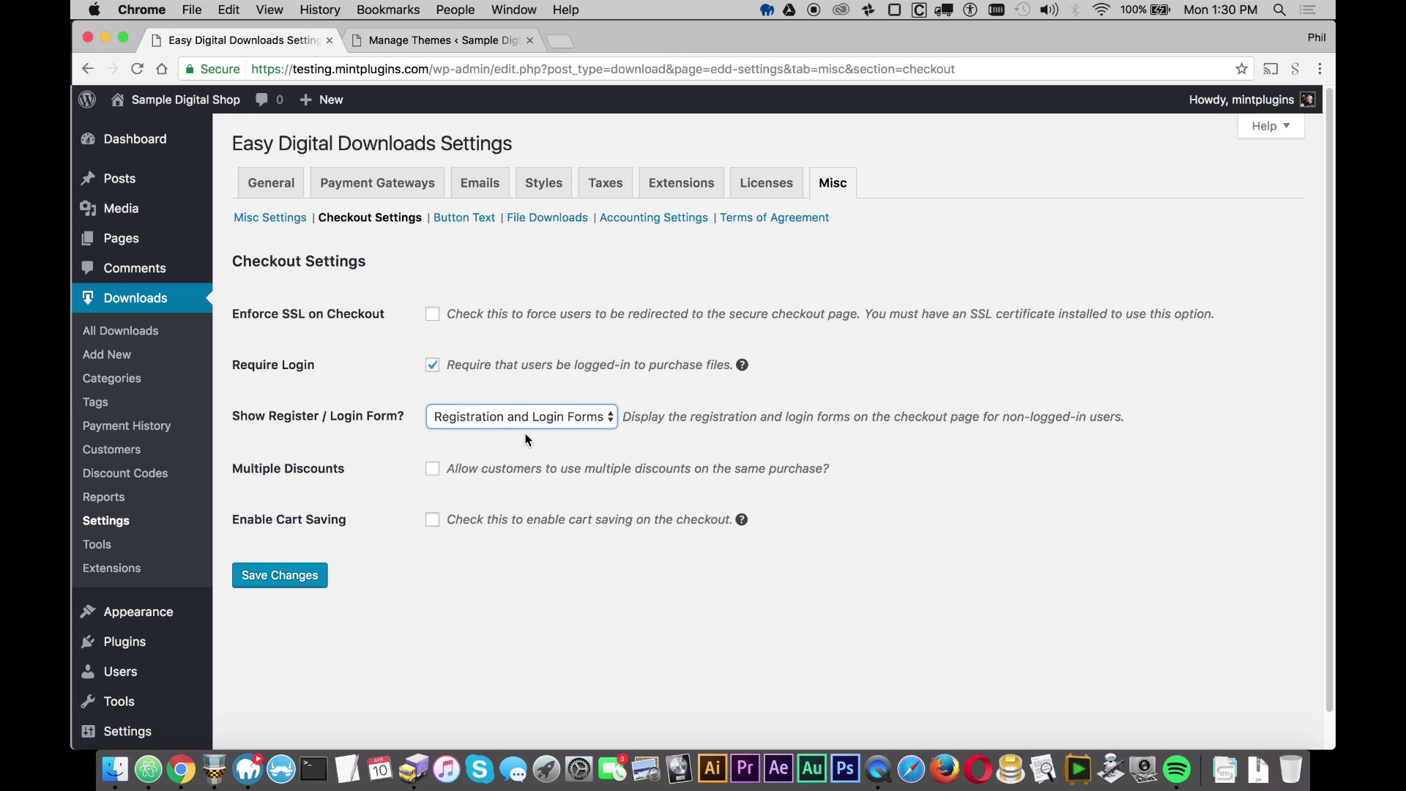
pyautogui.click(281, 578)
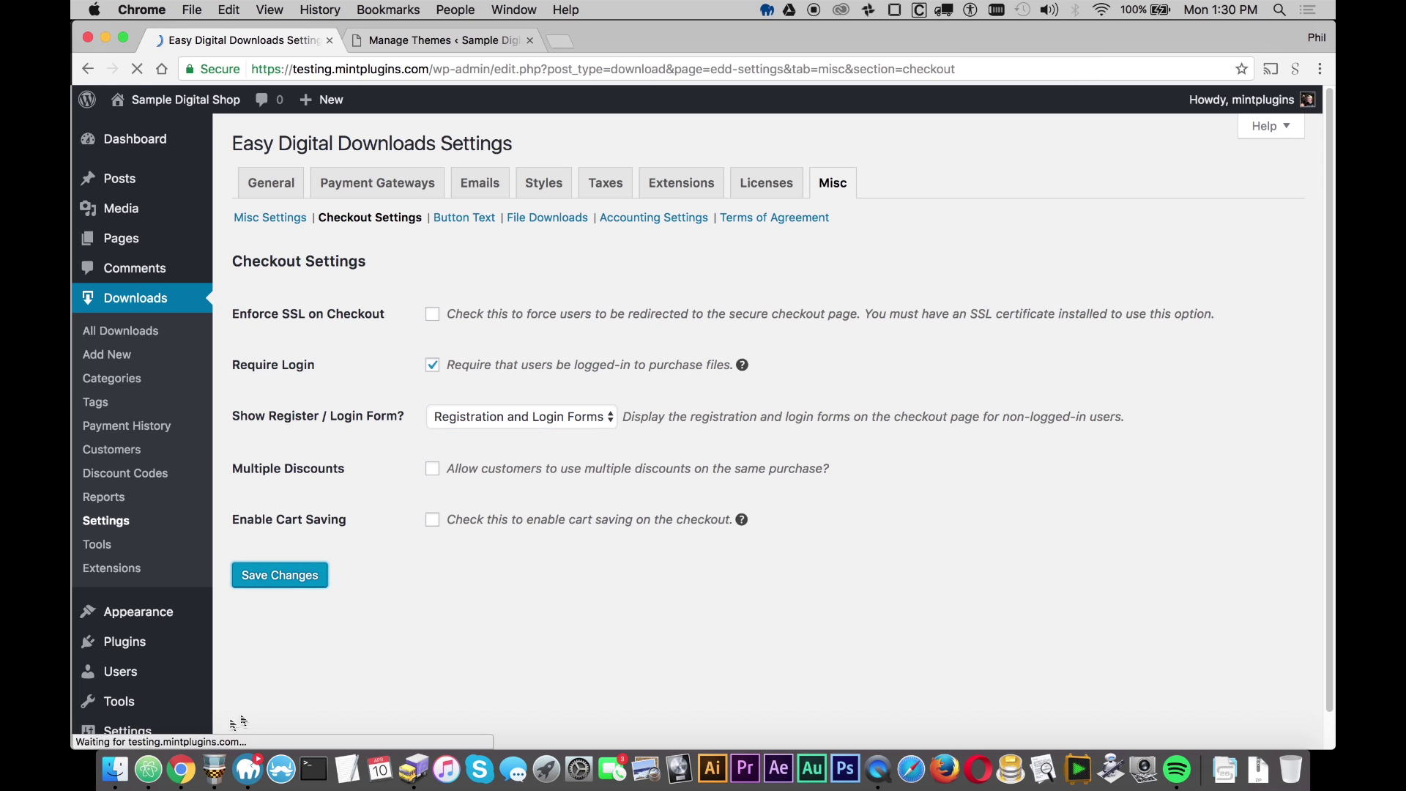
# - Return to the incognito checkout window and reload the page
pyautogui.rightClick(187, 768)
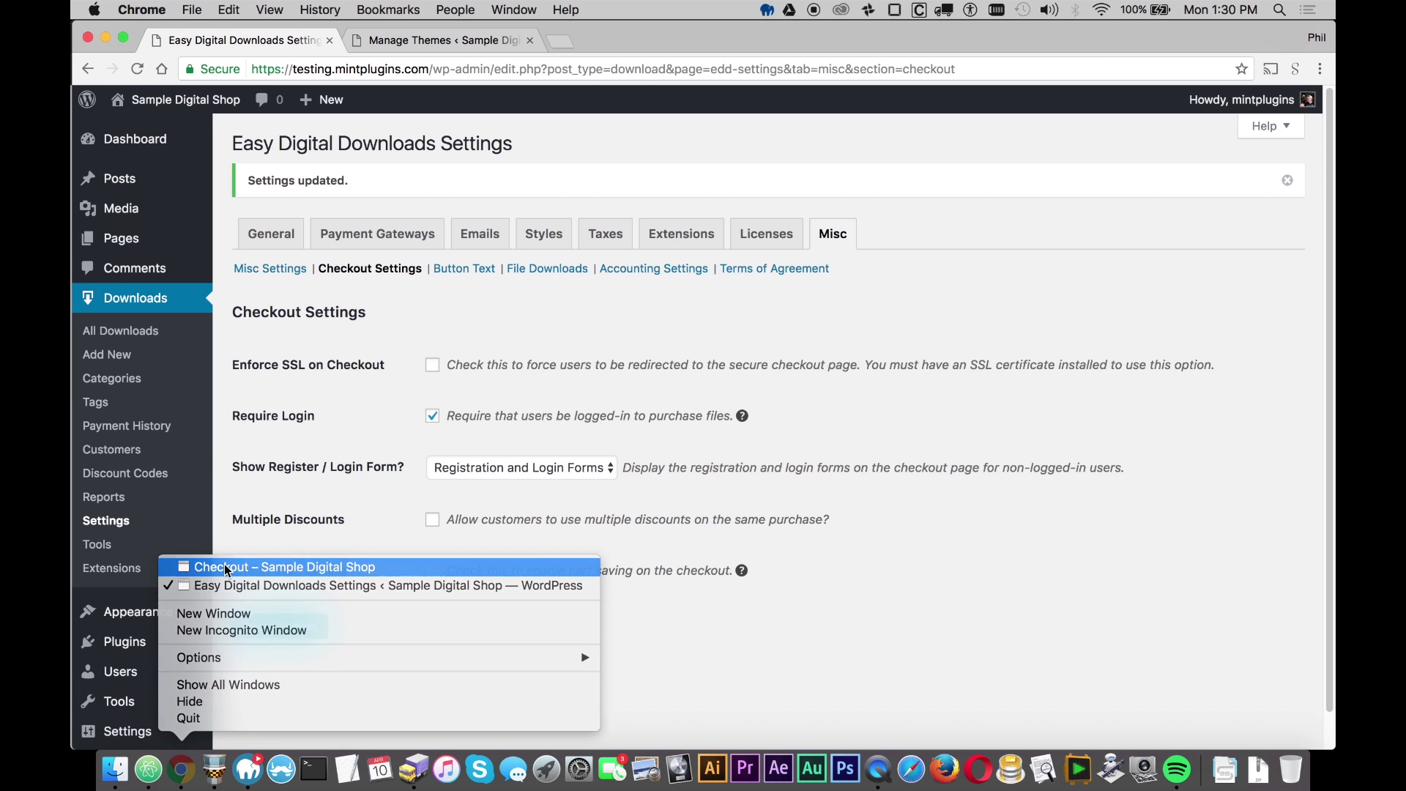
pyautogui.click(224, 564)
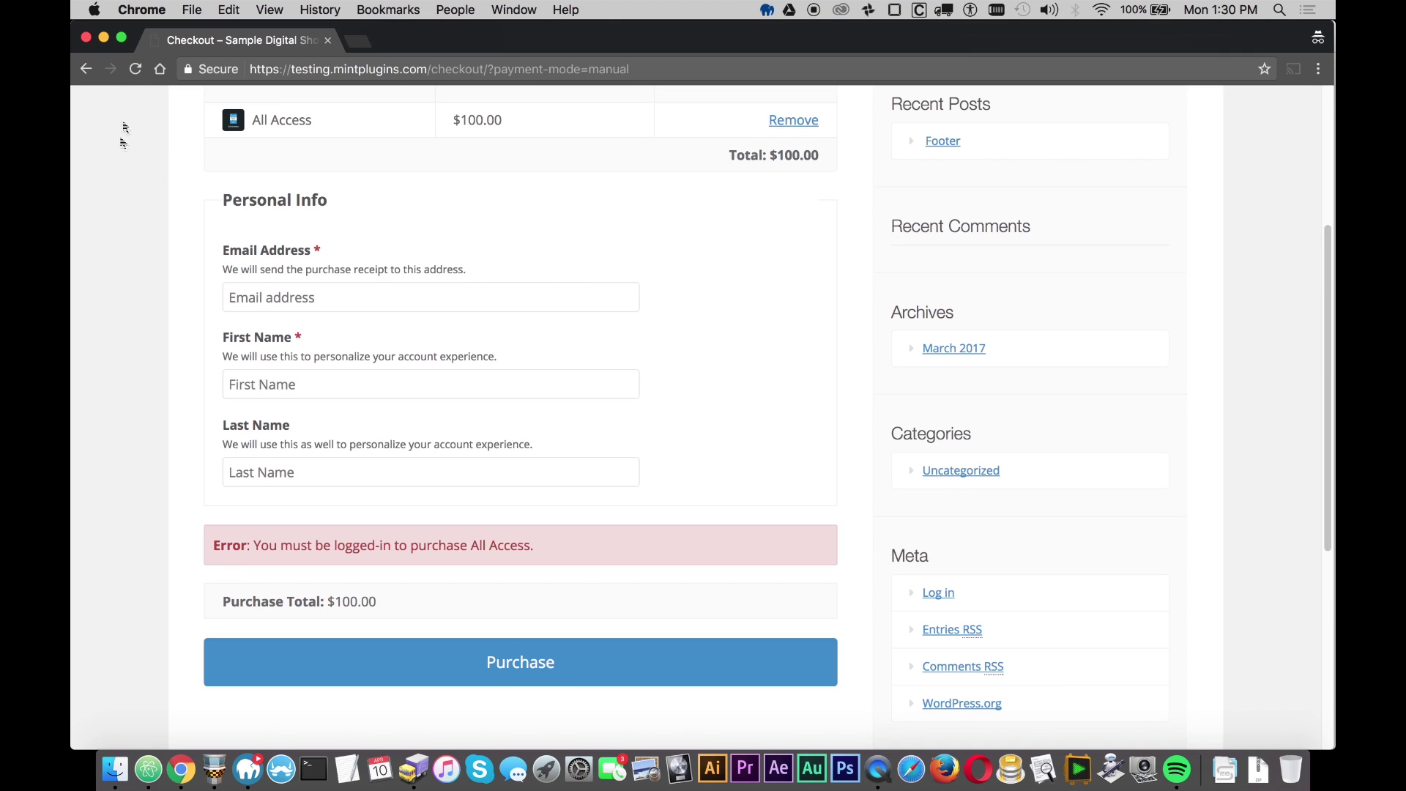
pyautogui.click(136, 67)
pyautogui.click(869, 201)
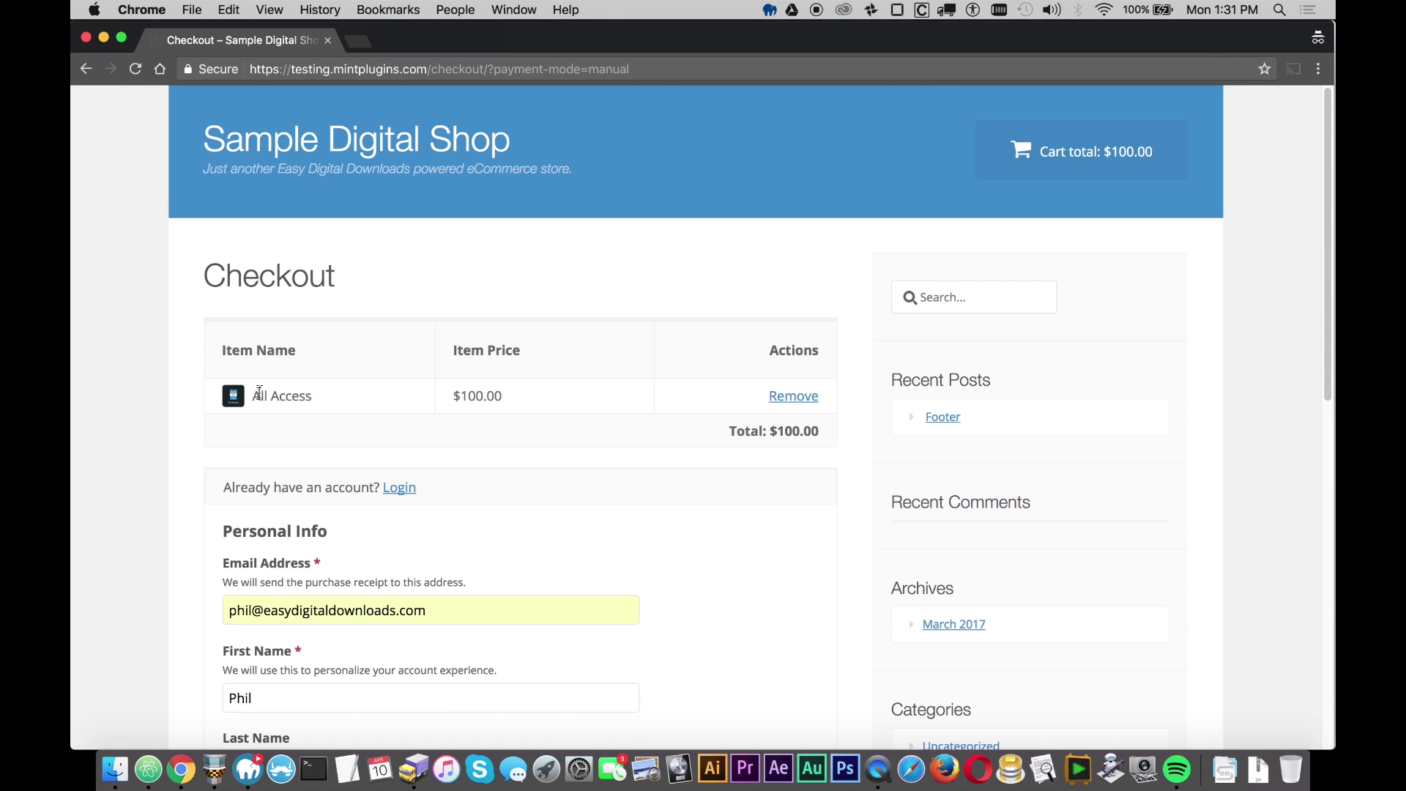
# - Examine the existing-account login prompt and the "Create an account" section of the checkout form
pyautogui.moveTo(224, 496); pyautogui.dragTo(366, 487)
pyautogui.click(469, 502)
pyautogui.scroll(-2, 241, 548)
pyautogui.scroll(-5, 242, 548)
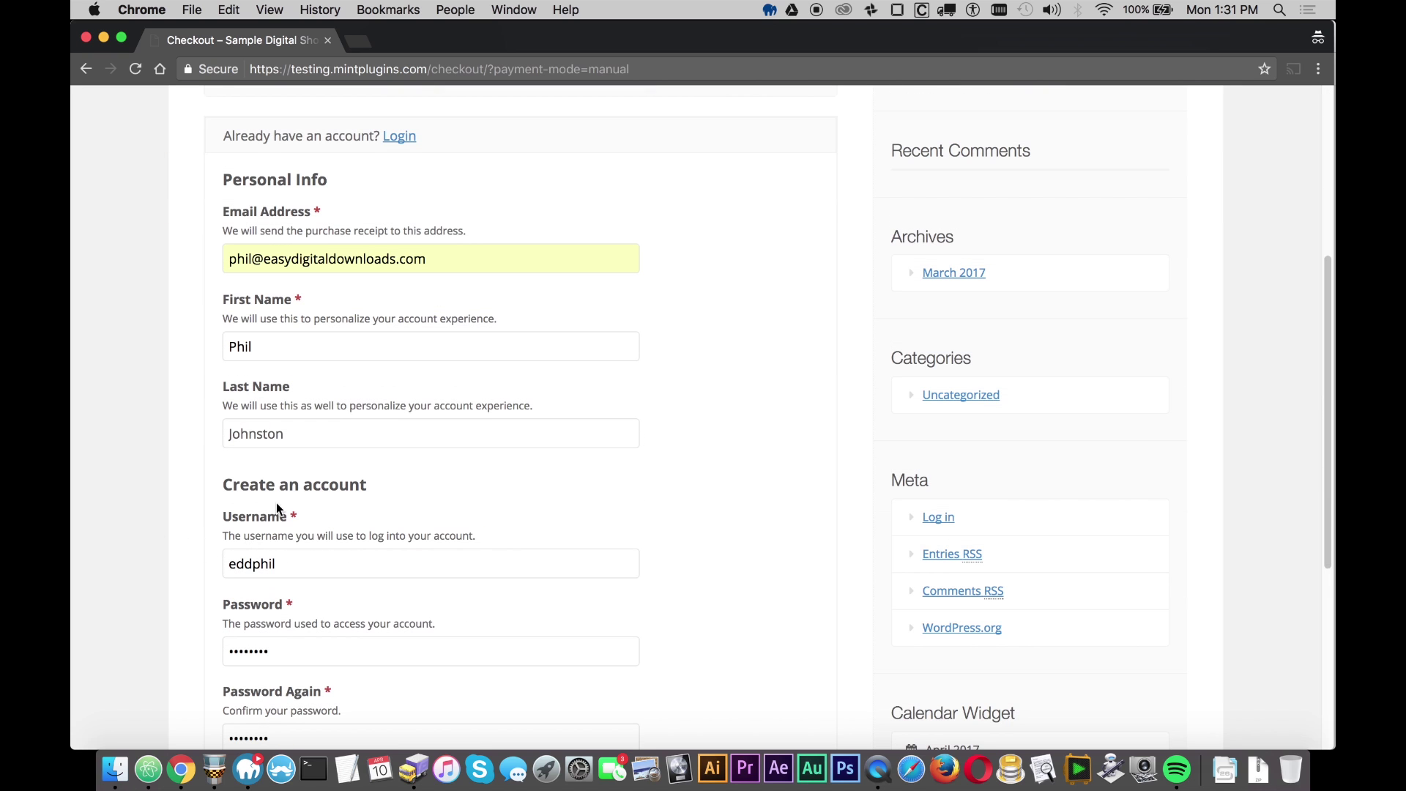
pyautogui.moveTo(224, 492); pyautogui.dragTo(427, 486)
pyautogui.click(442, 490)
pyautogui.scroll(5, 442, 490)
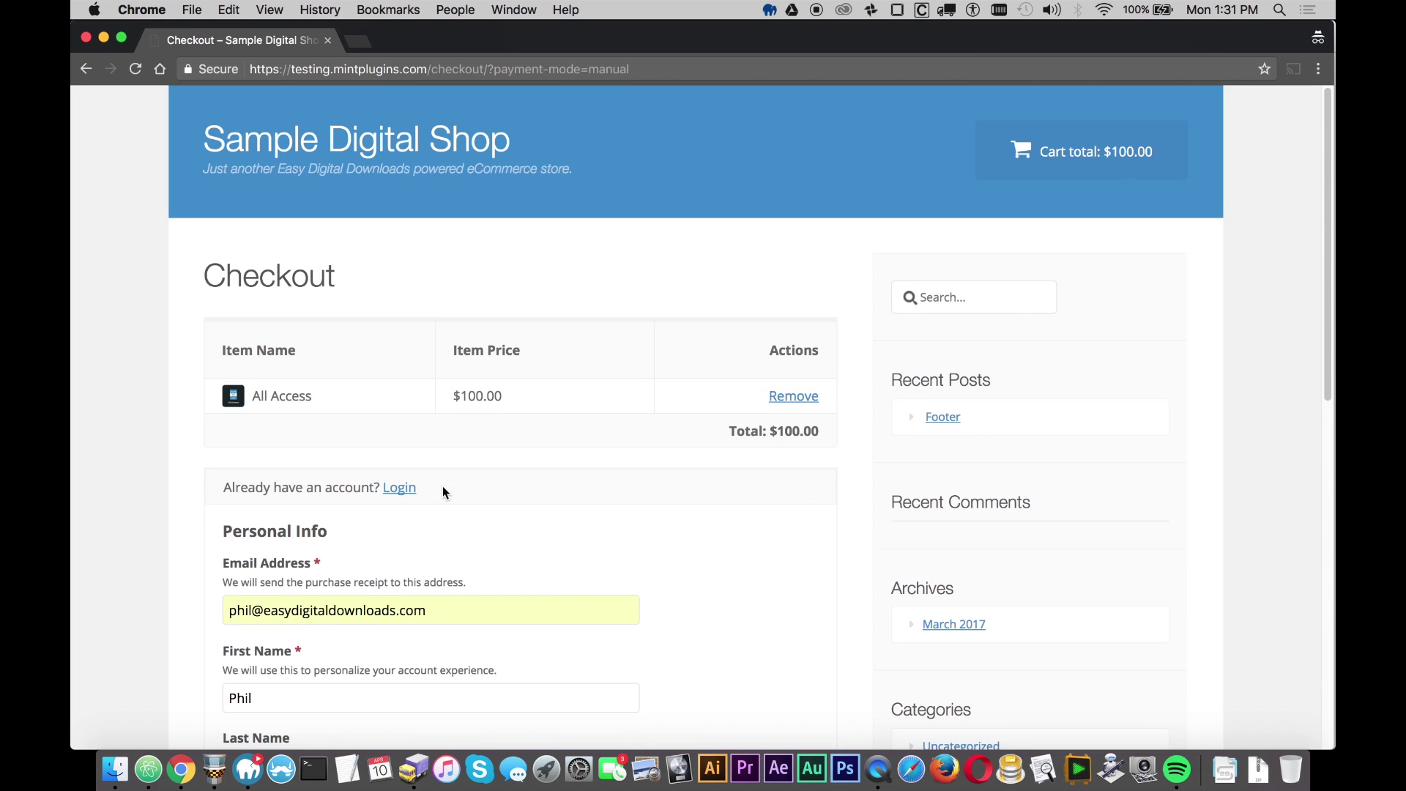
# - Switch the checkout to its login form and log in with the customer's username and account password
pyautogui.click(397, 489)
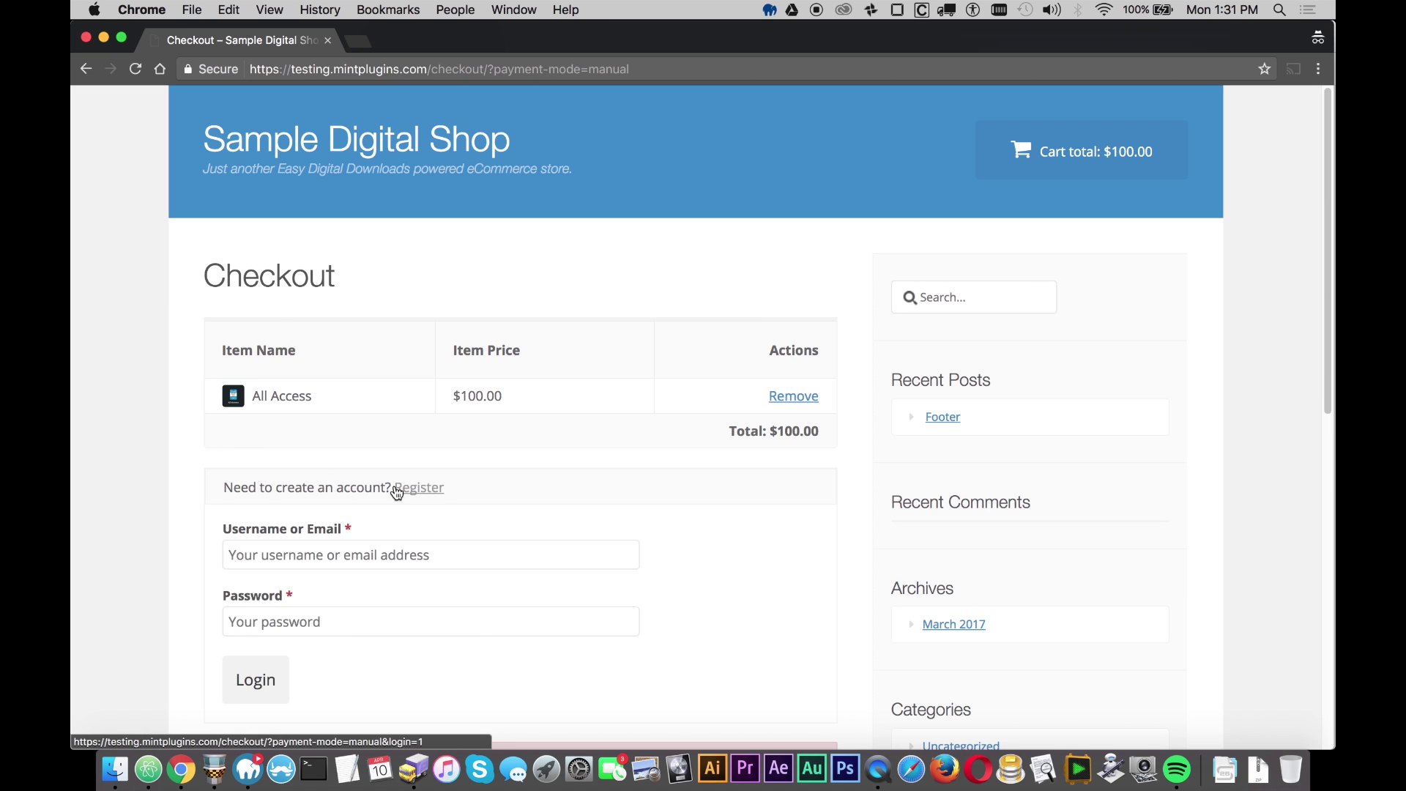
pyautogui.click(285, 555)
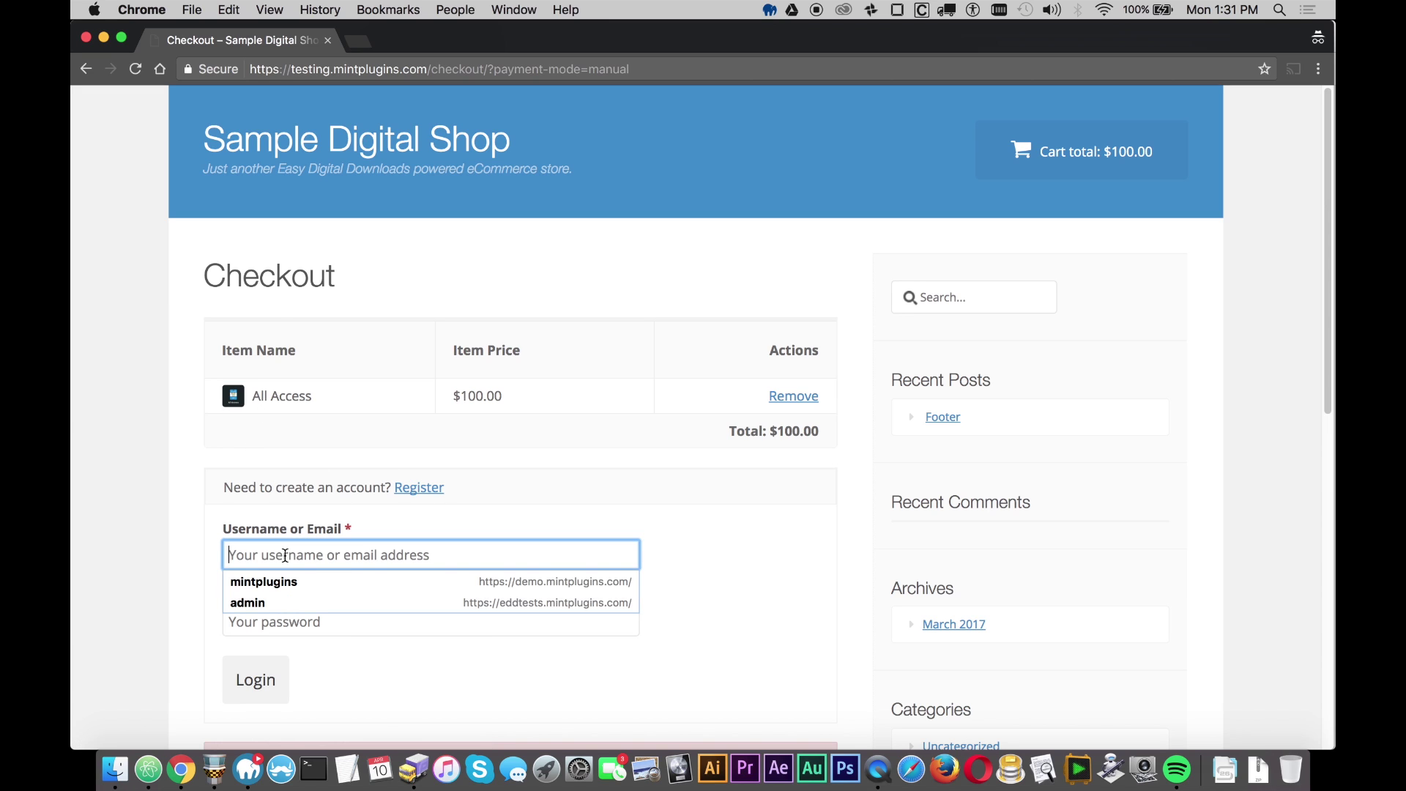
pyautogui.write('ed')
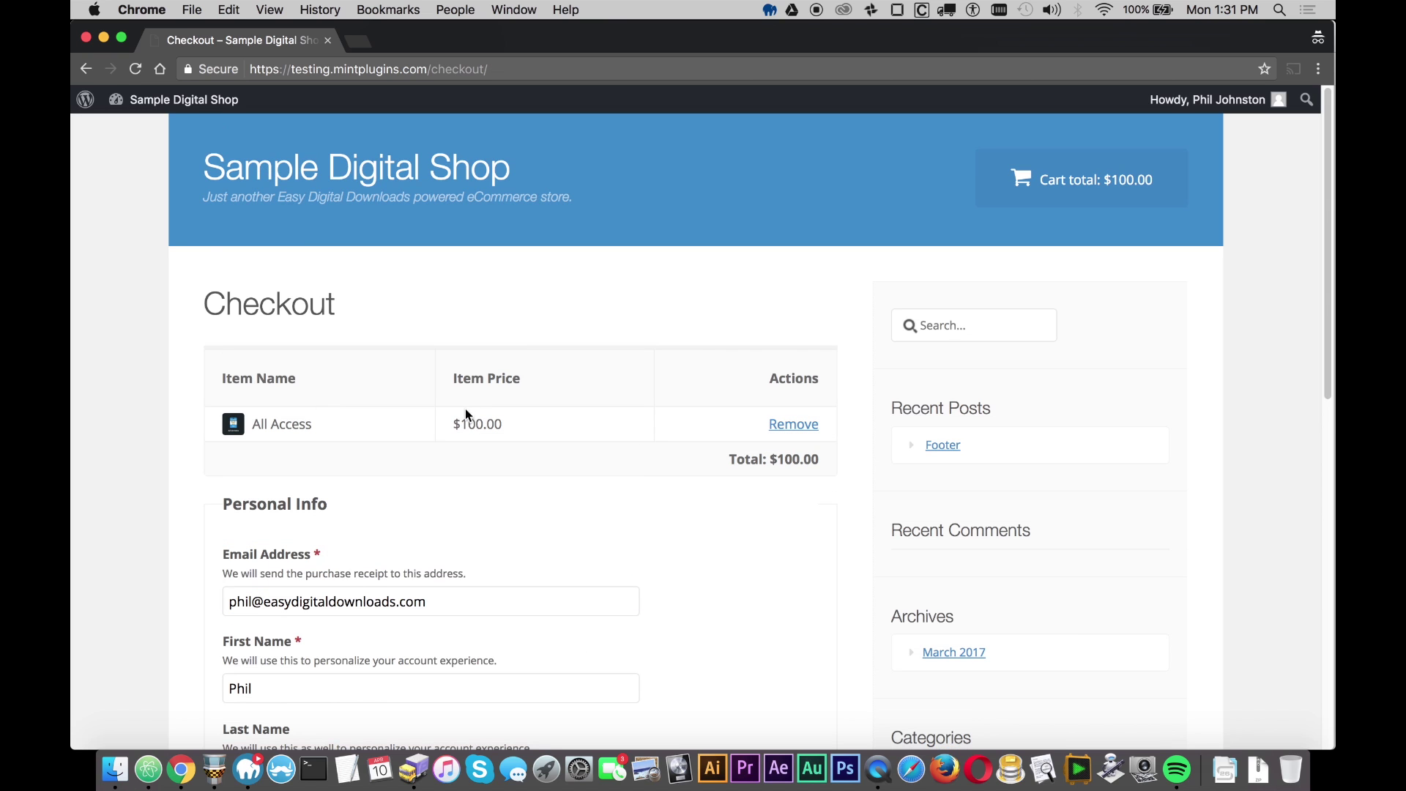
# - Complete the $100.00 All Access purchase as the logged-in customer with the prefilled personal info
pyautogui.scroll(-3, 176, 476)
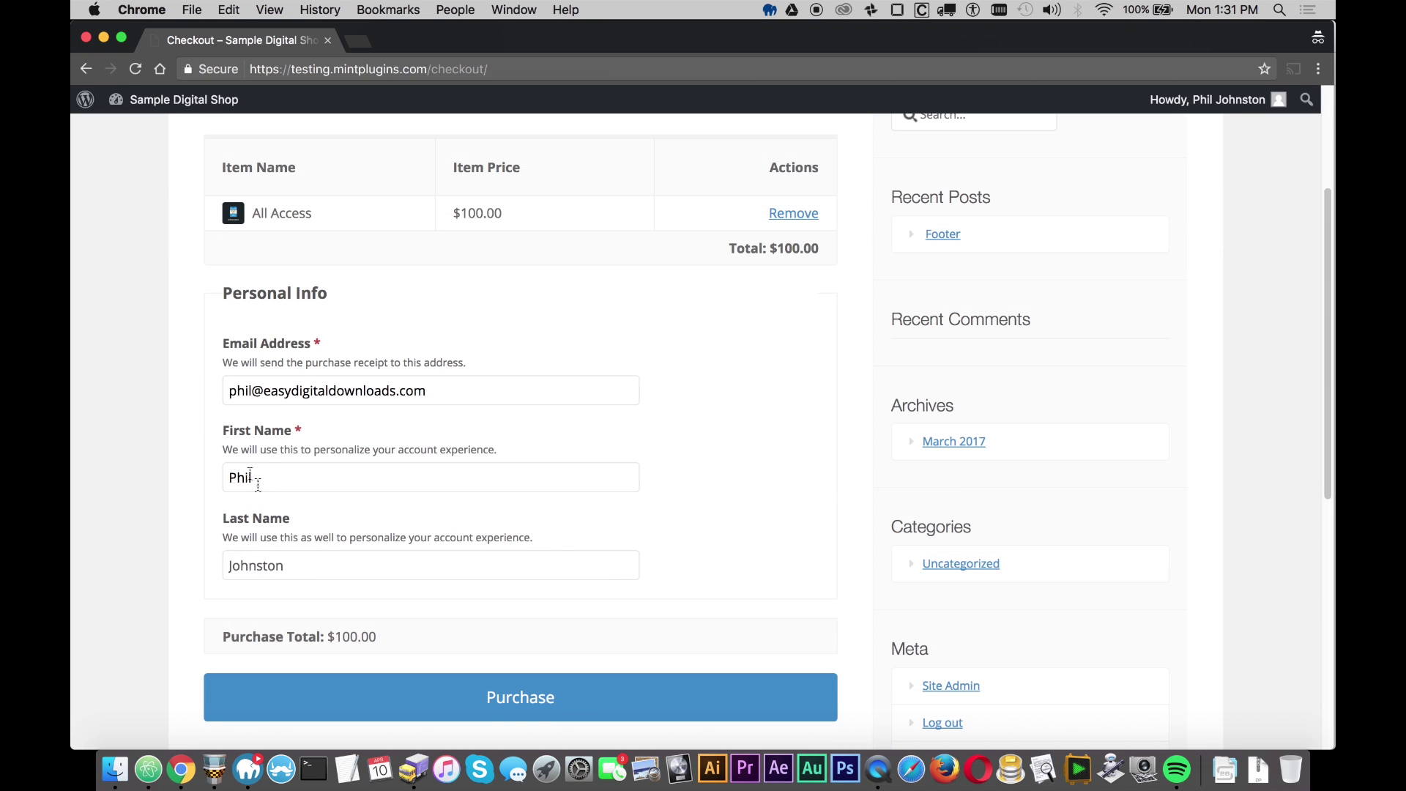
pyautogui.scroll(-3, 191, 528)
pyautogui.click(496, 497)
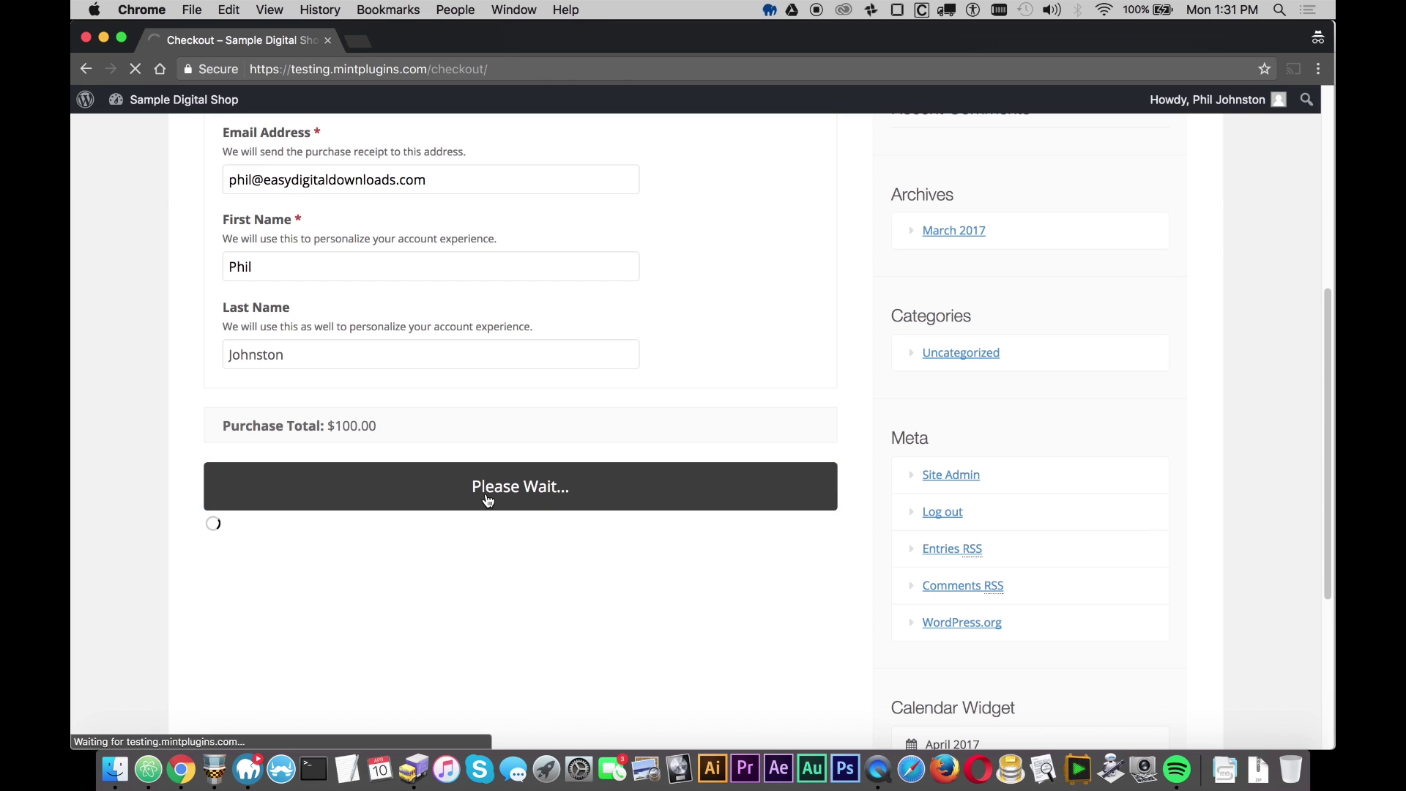
# - Review the purchase confirmation, follow its link to use the All Access Pass, and open the Test Photo 2 product
pyautogui.moveTo(208, 303); pyautogui.dragTo(591, 309)
pyautogui.click(512, 309)
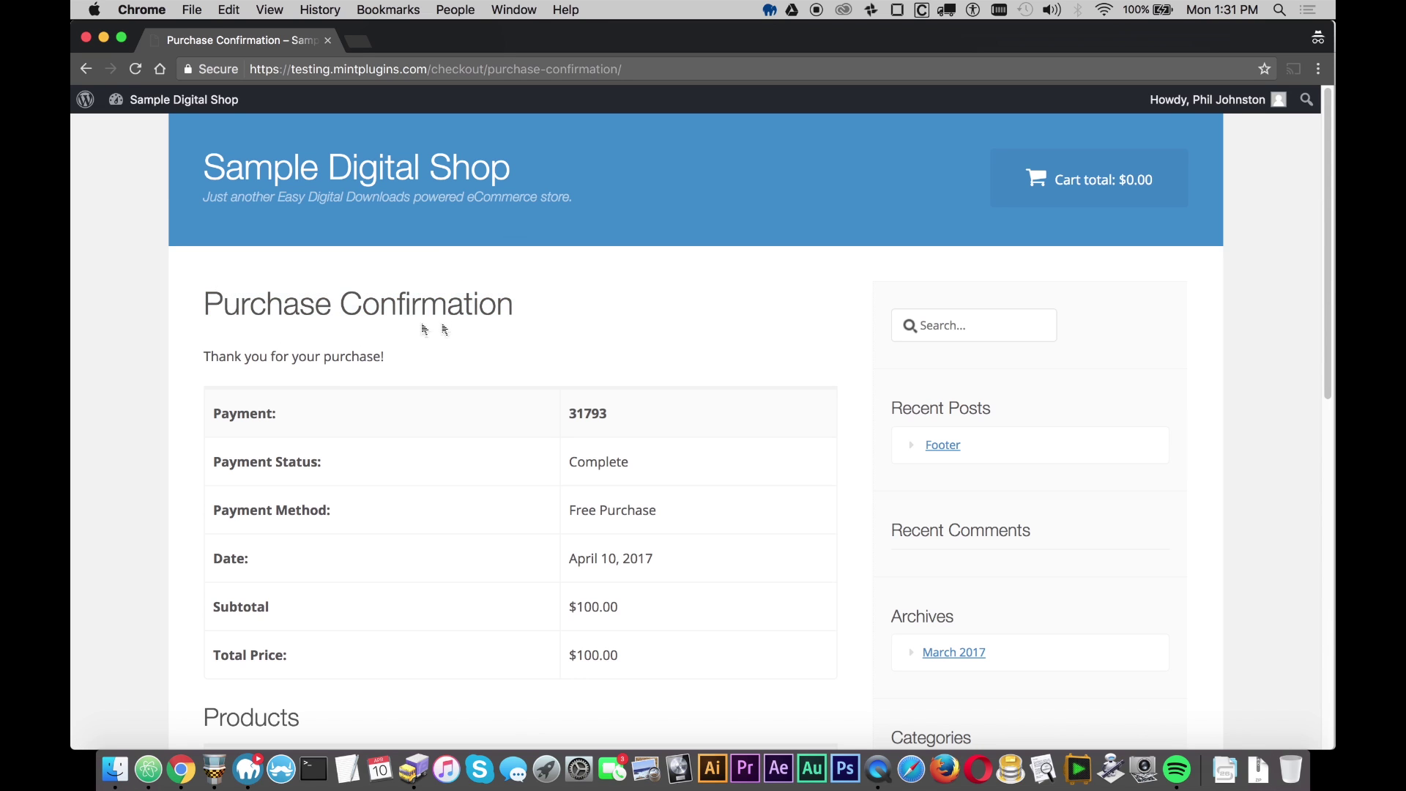
pyautogui.scroll(-3, 388, 520)
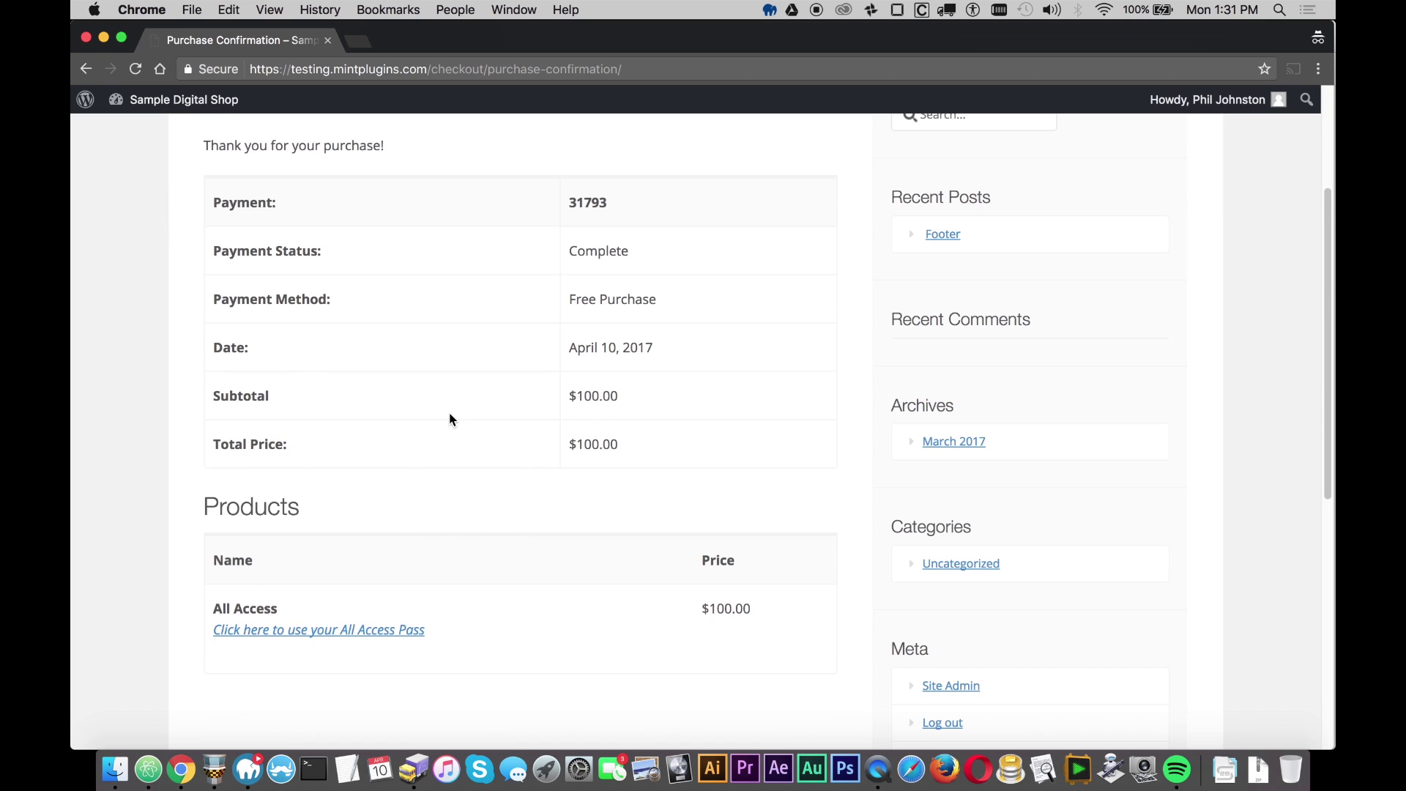
pyautogui.scroll(-2, 513, 399)
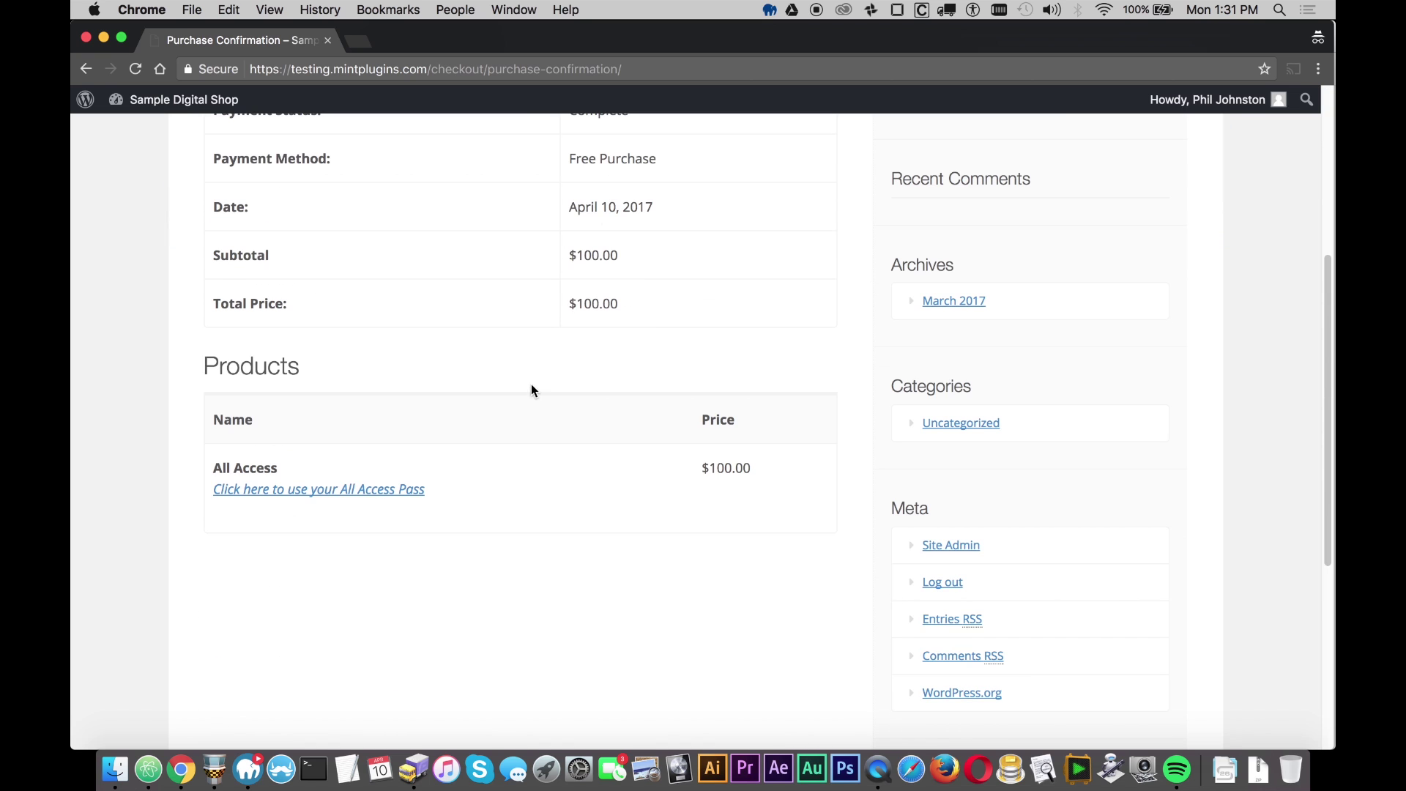
pyautogui.click(388, 490)
pyautogui.write('••••••••')
pyautogui.press('Return')
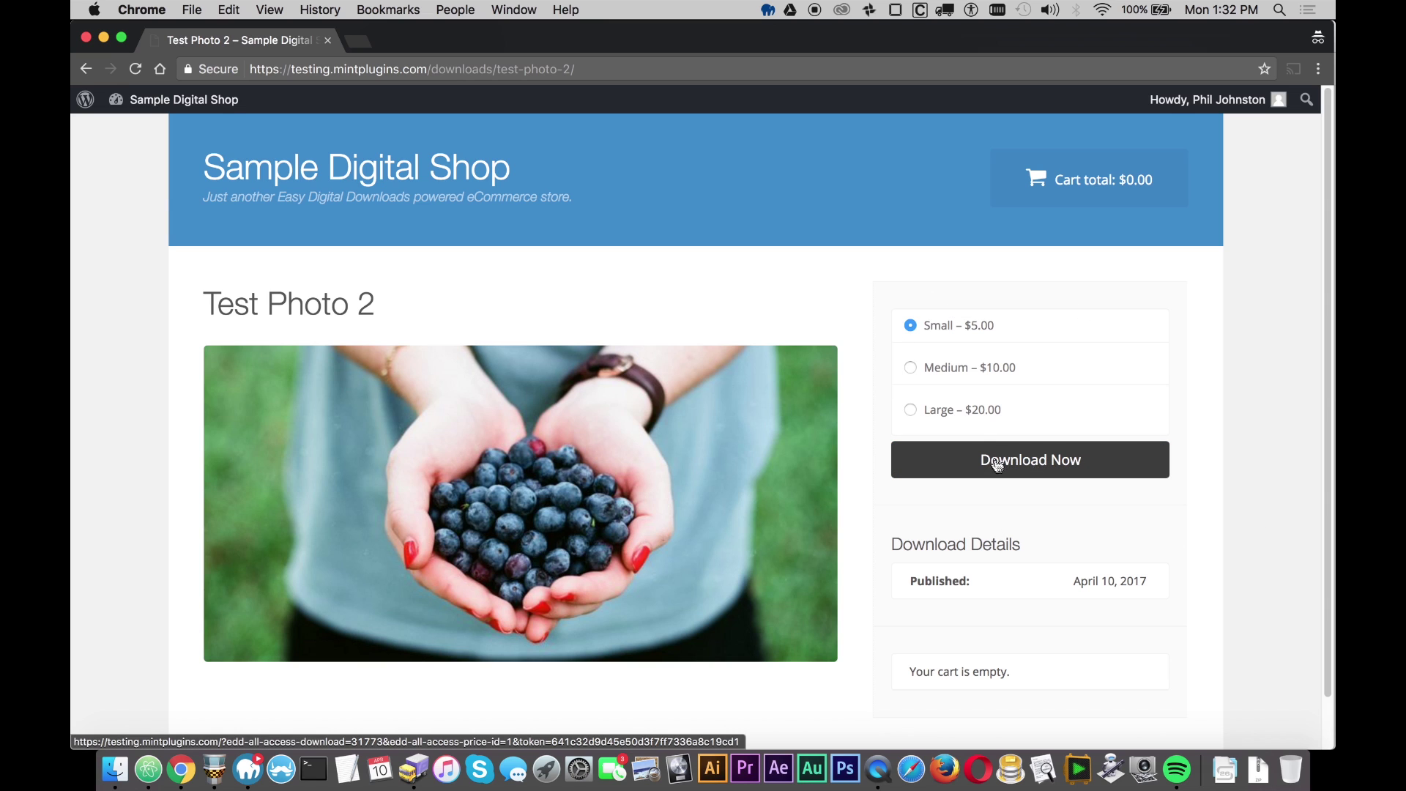
# - Try the size options of Test Photo 2, download the Medium version, and return to the downloads list
pyautogui.click(931, 371)
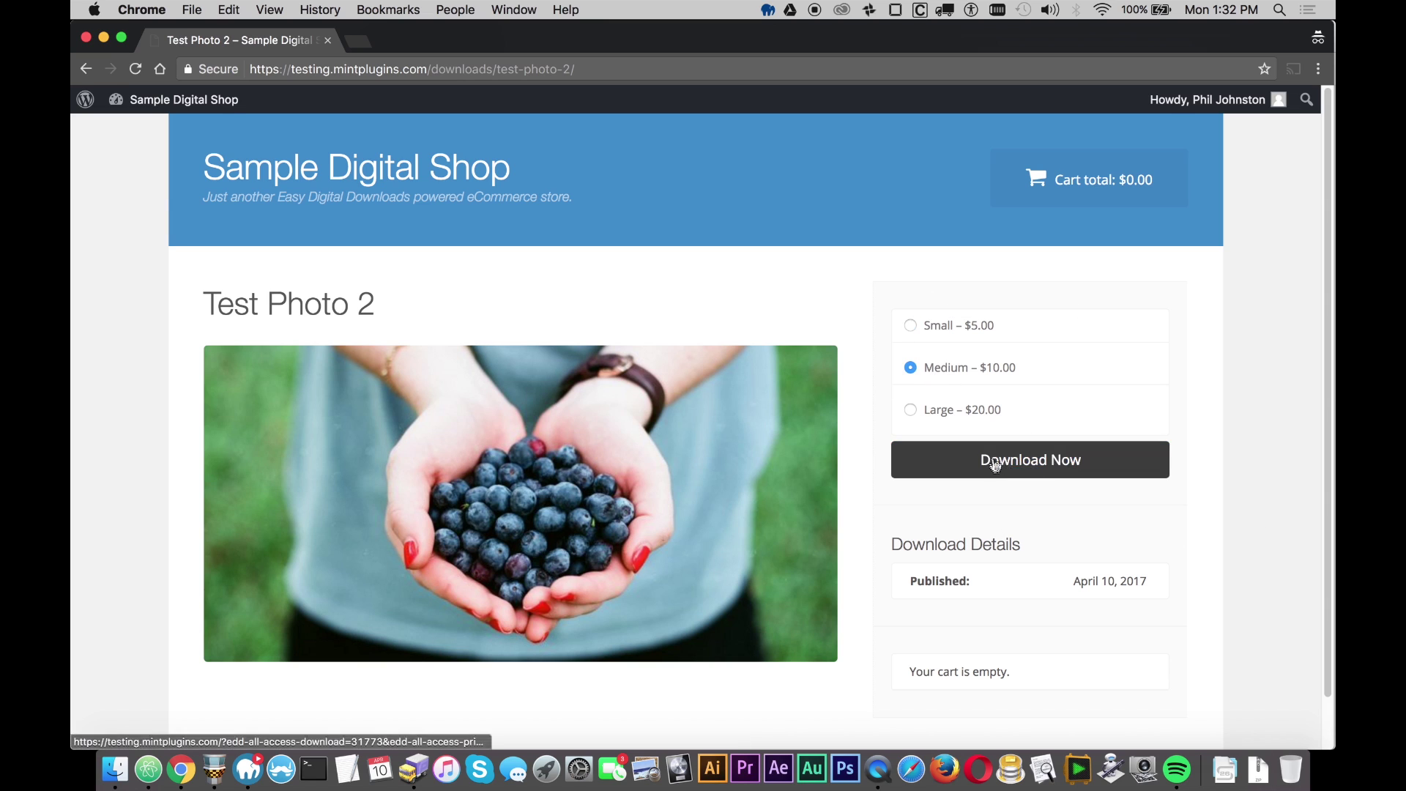
pyautogui.click(933, 408)
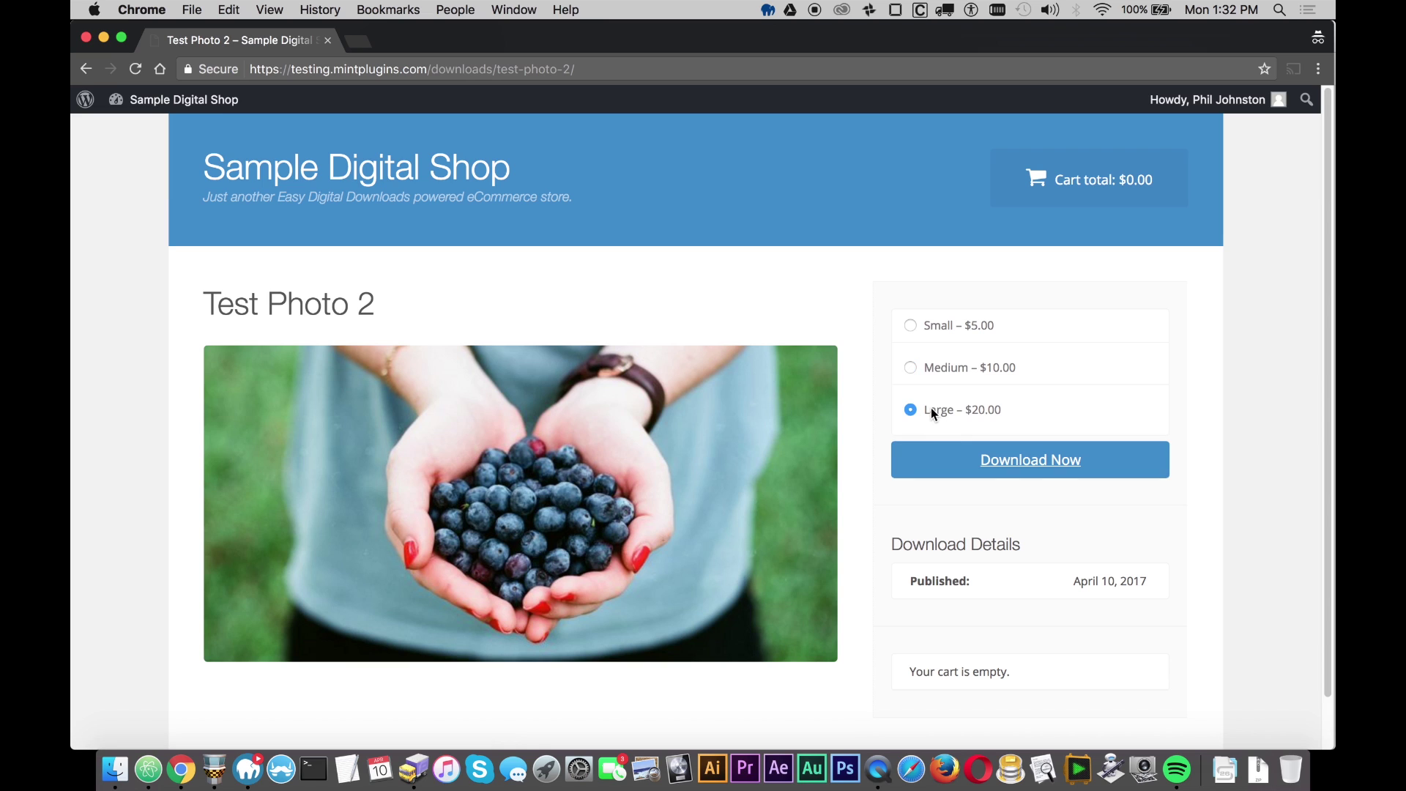
pyautogui.click(949, 370)
pyautogui.click(996, 463)
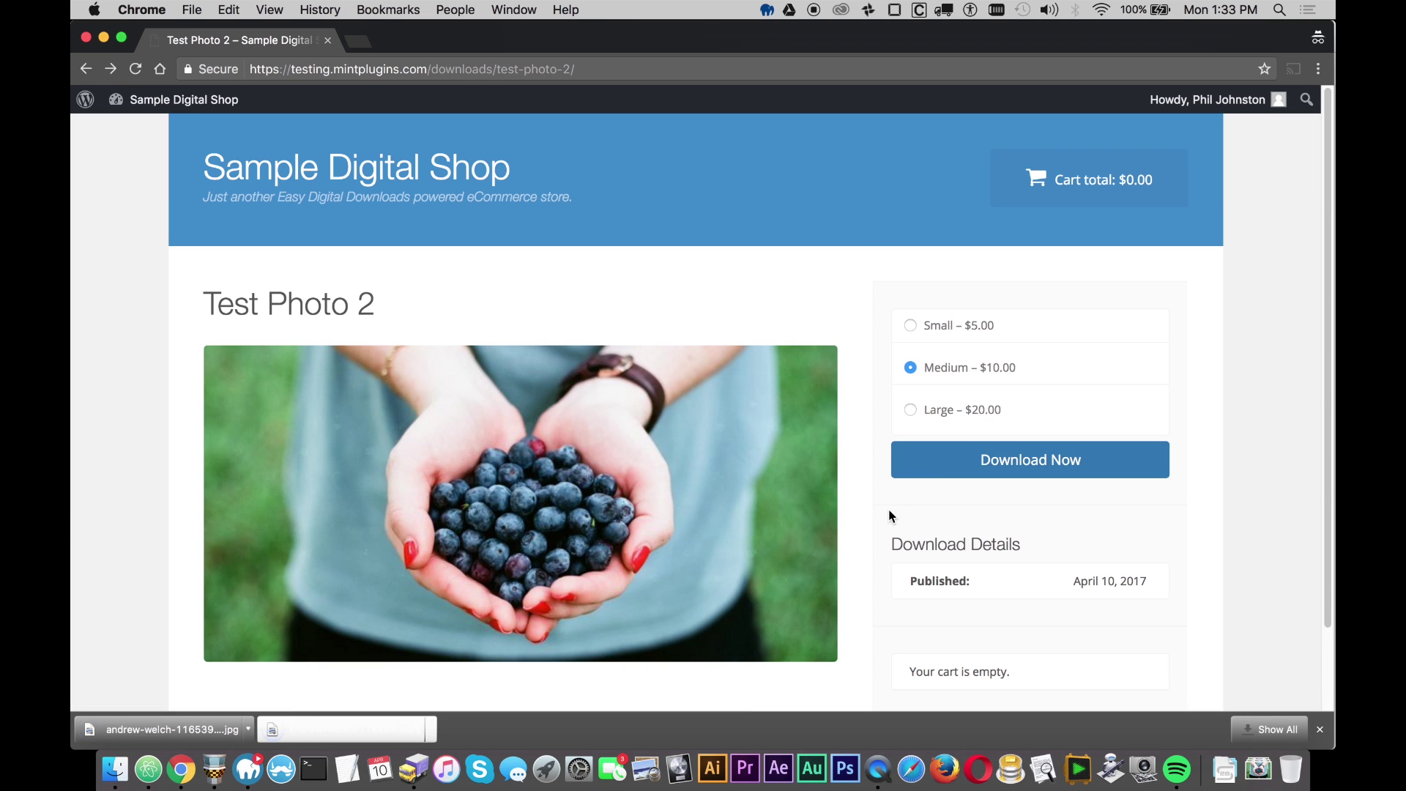
pyautogui.click(86, 69)
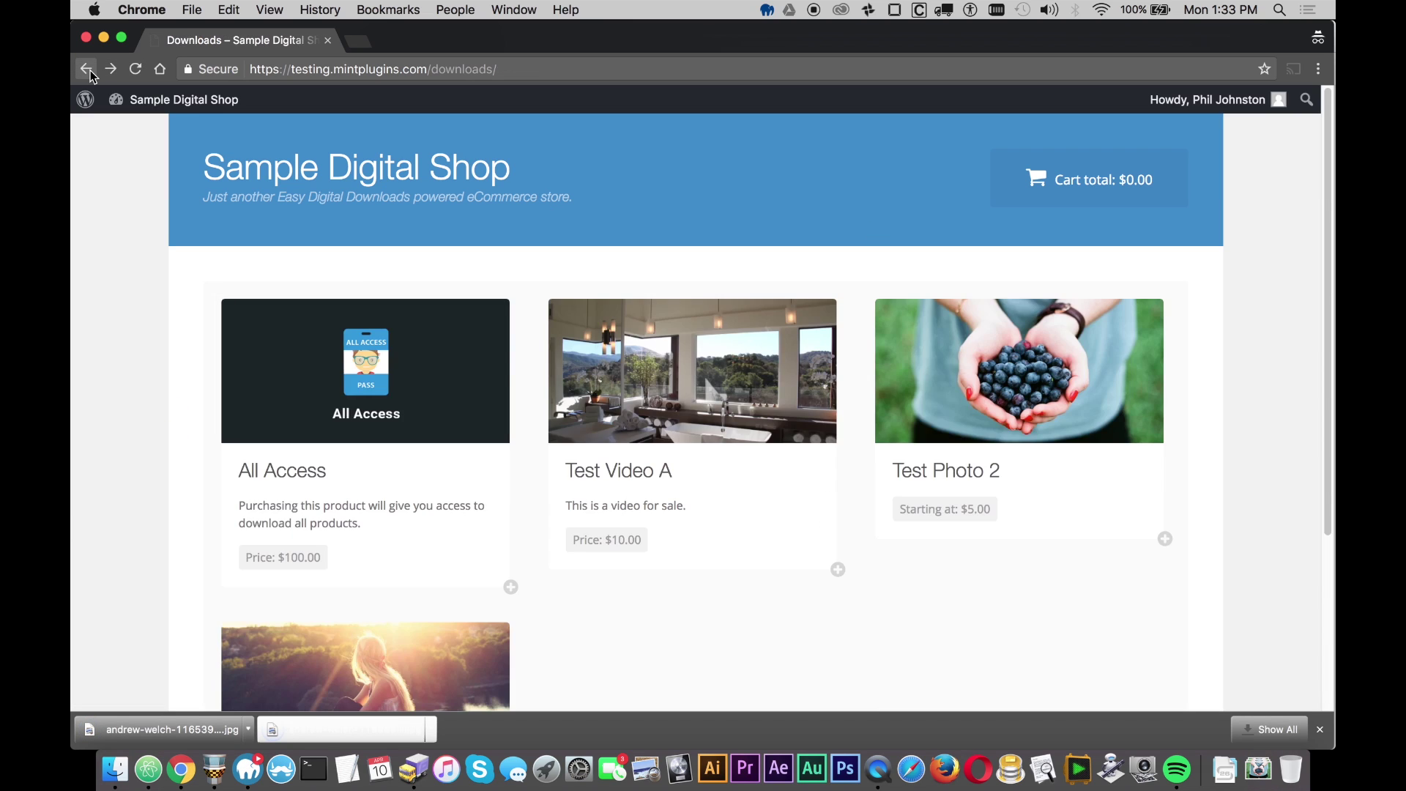
# - Open the Test Video A product from the downloads list and download it with the All Access pass
pyautogui.click(838, 569)
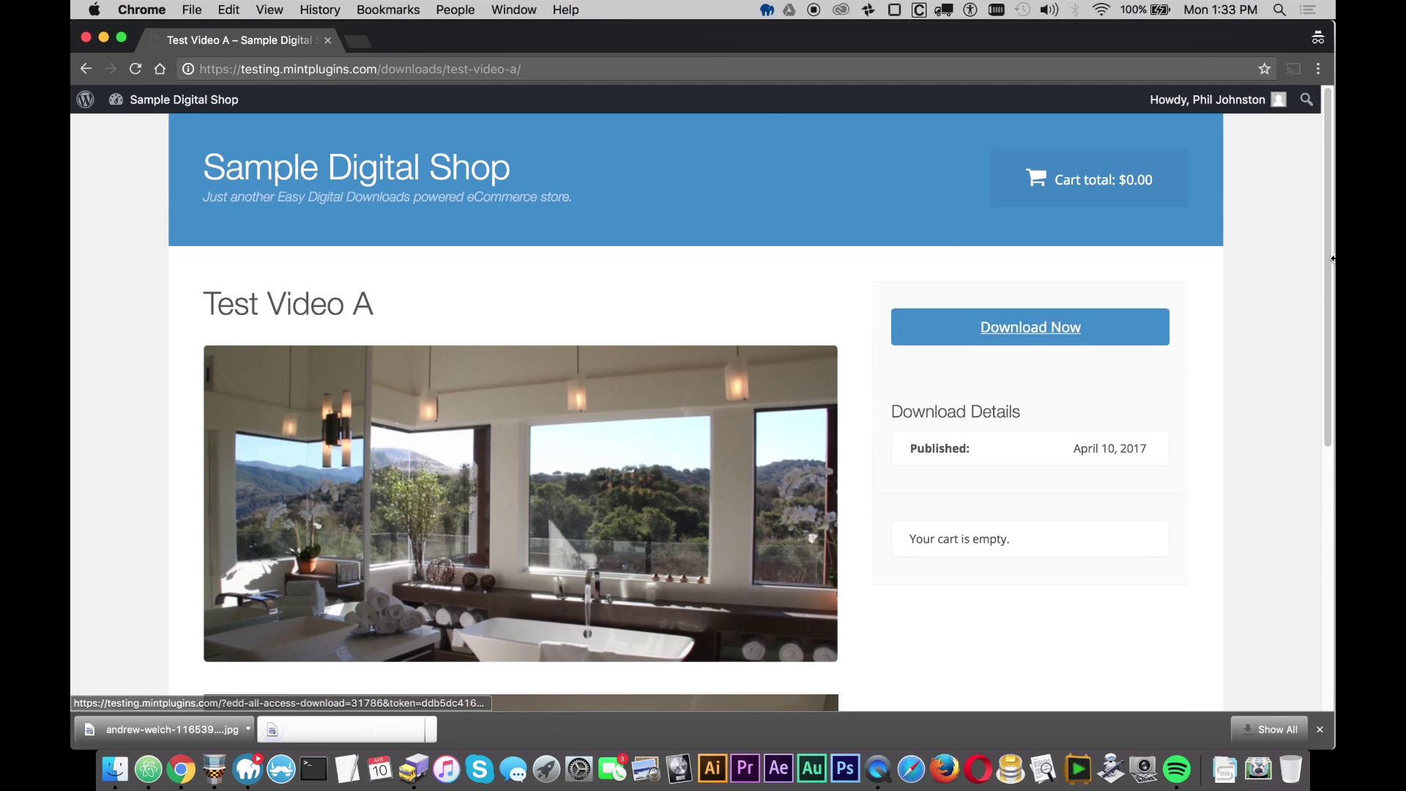
pyautogui.scroll(-5, 1330, 261)
pyautogui.scroll(4, 998, 301)
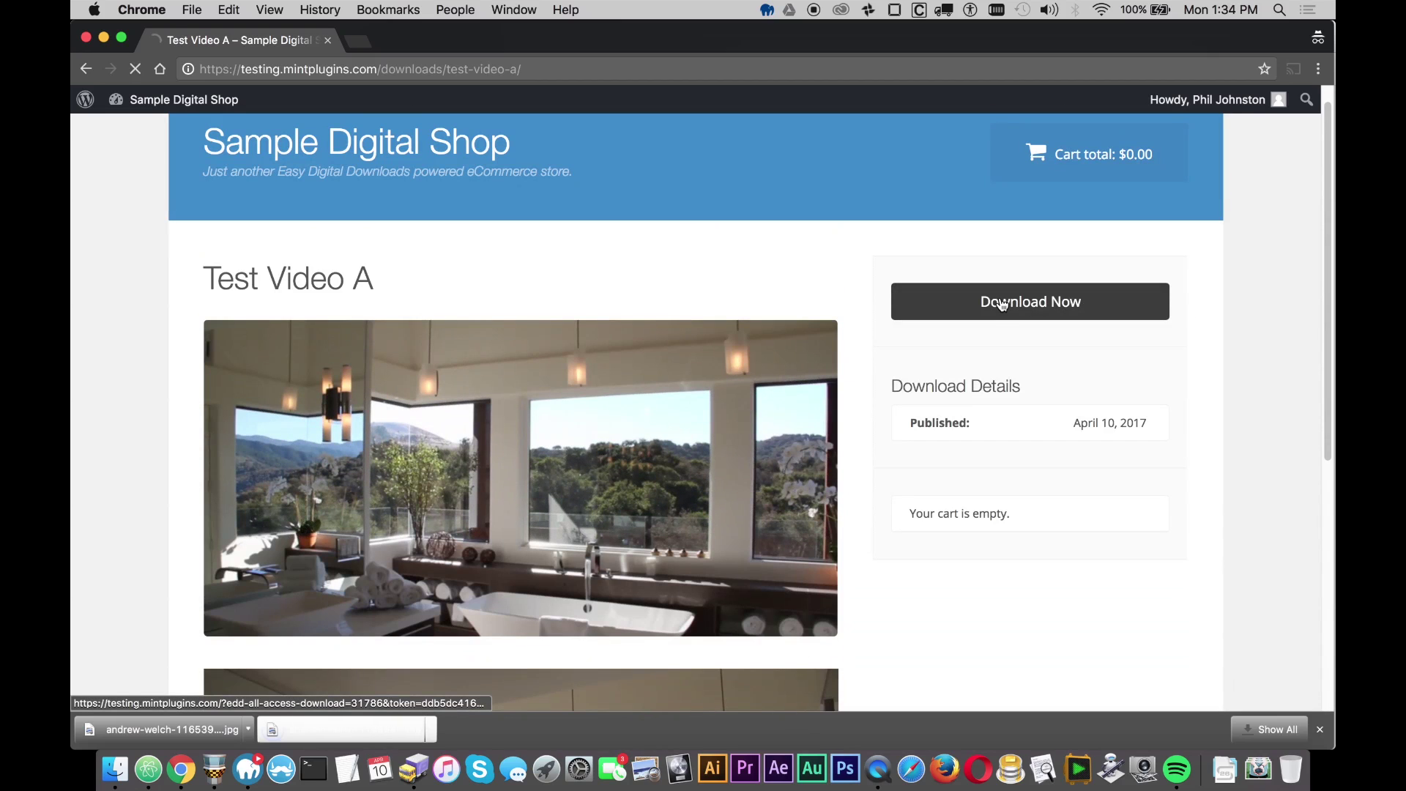
pyautogui.click(998, 301)
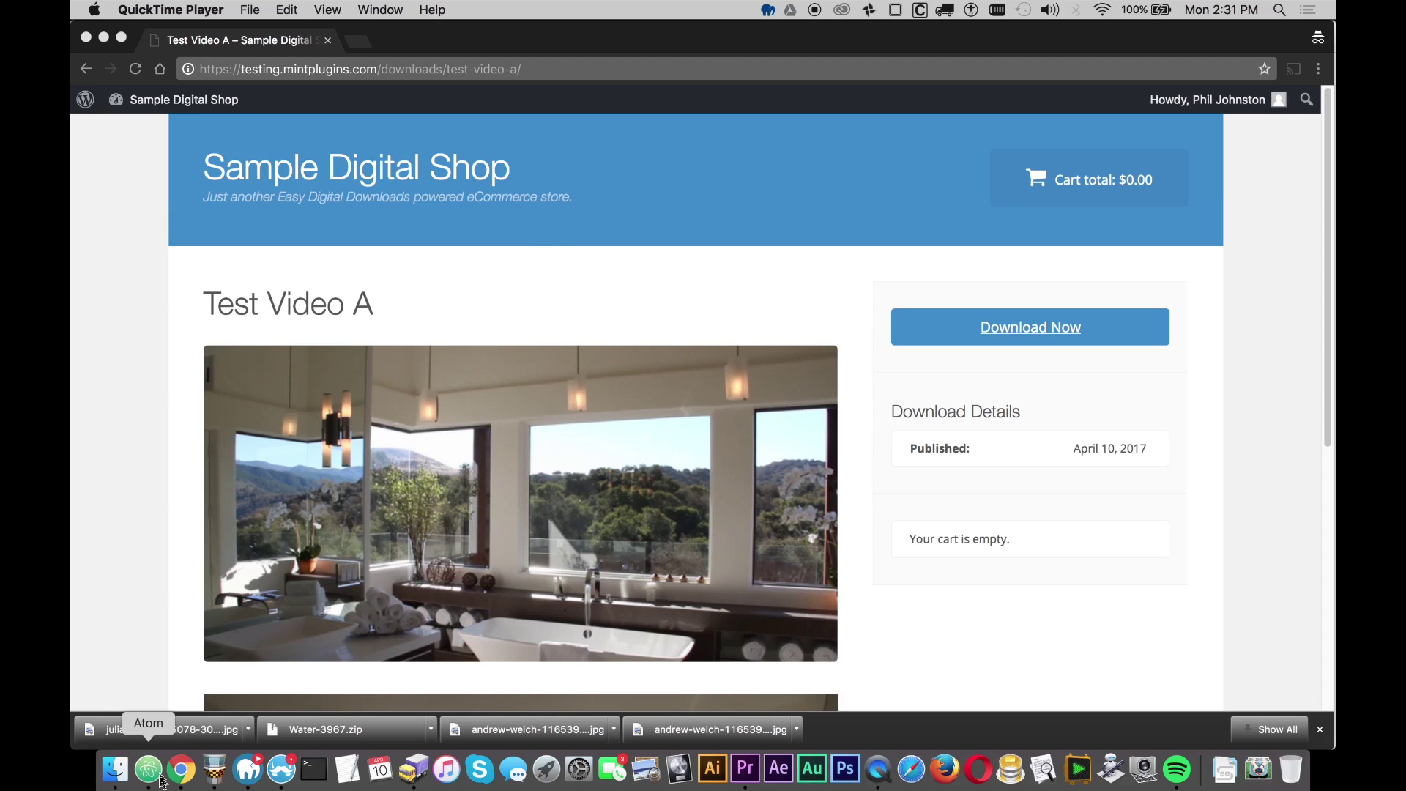
# - Switch to the shop's admin window and add a download category named Photos
pyautogui.rightClick(181, 769)
pyautogui.click(250, 568)
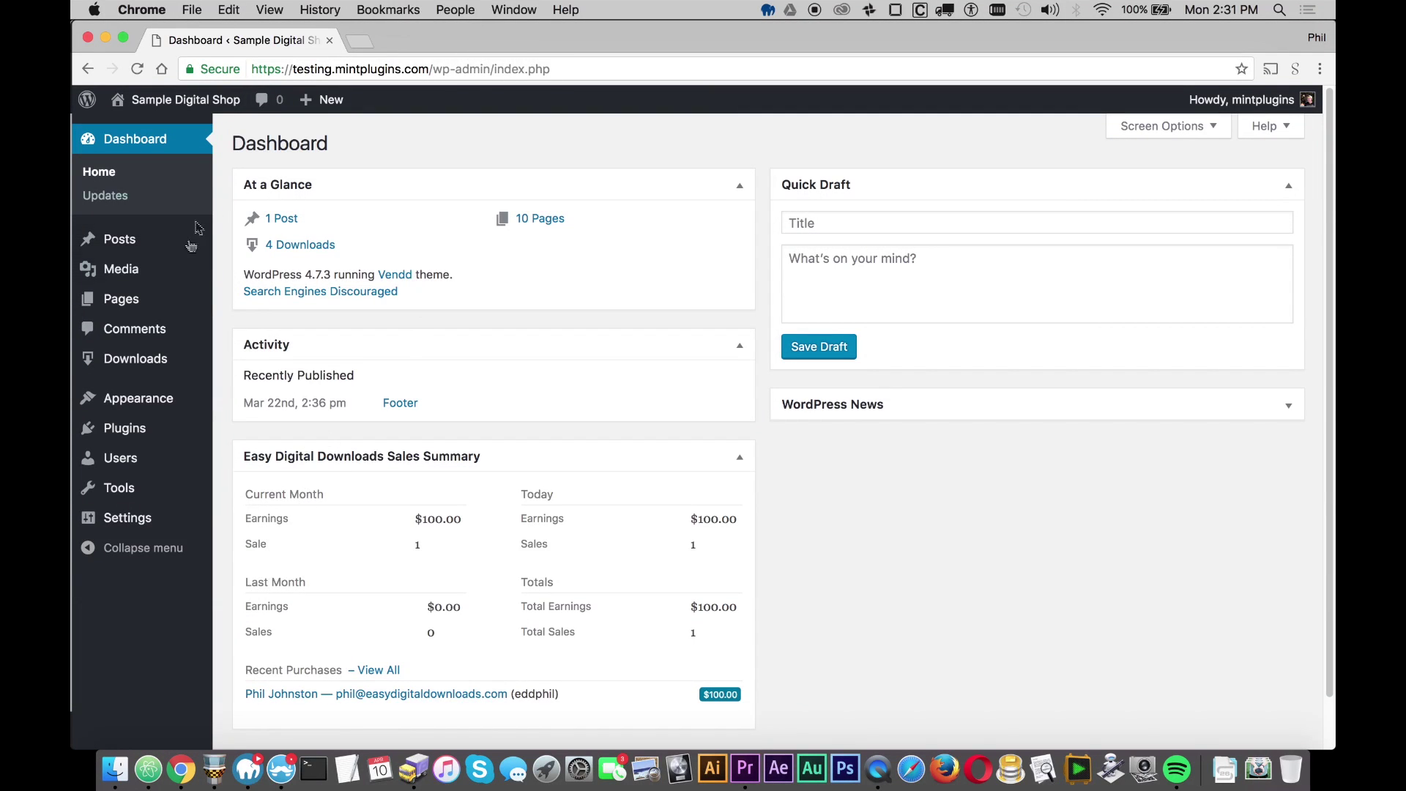
pyautogui.moveTo(144, 365)
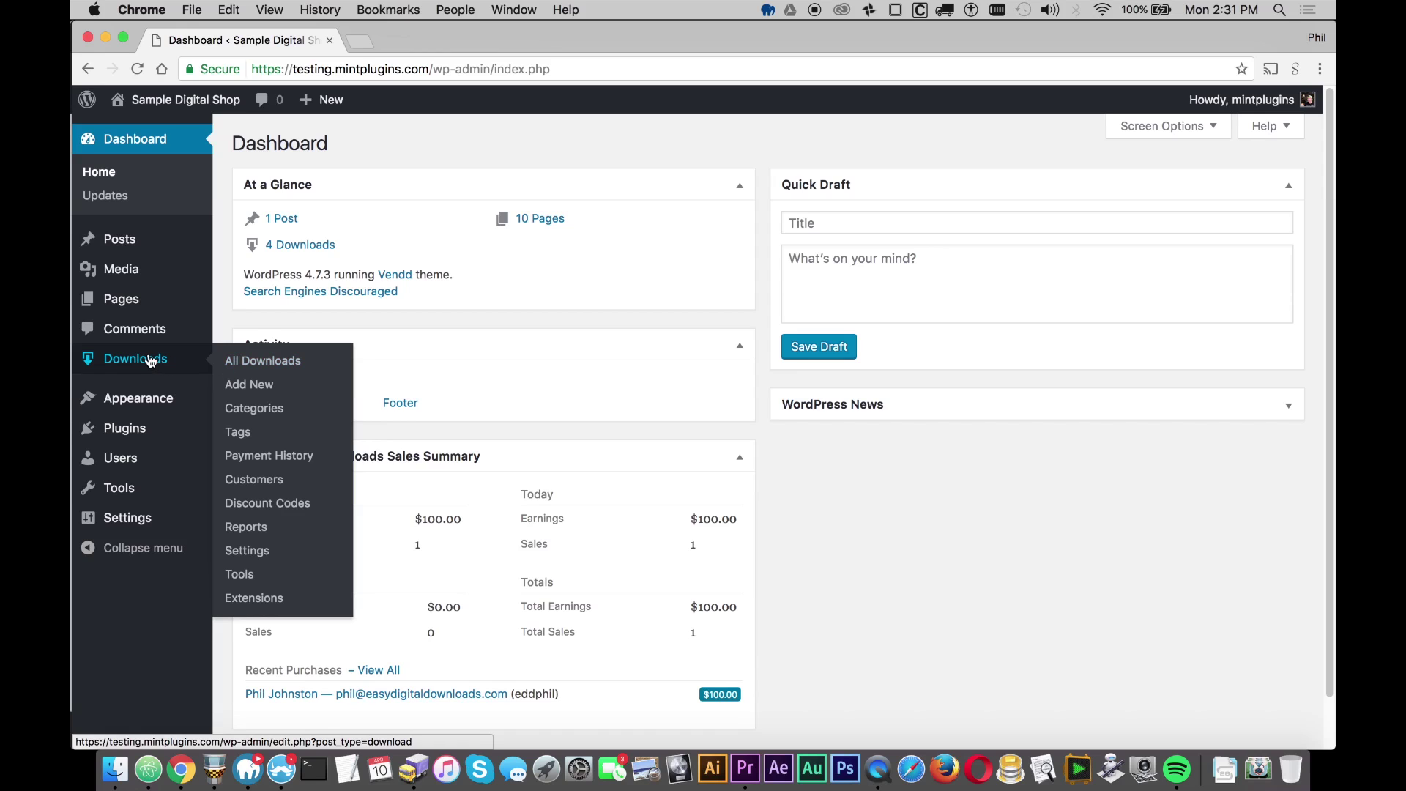
pyautogui.click(245, 416)
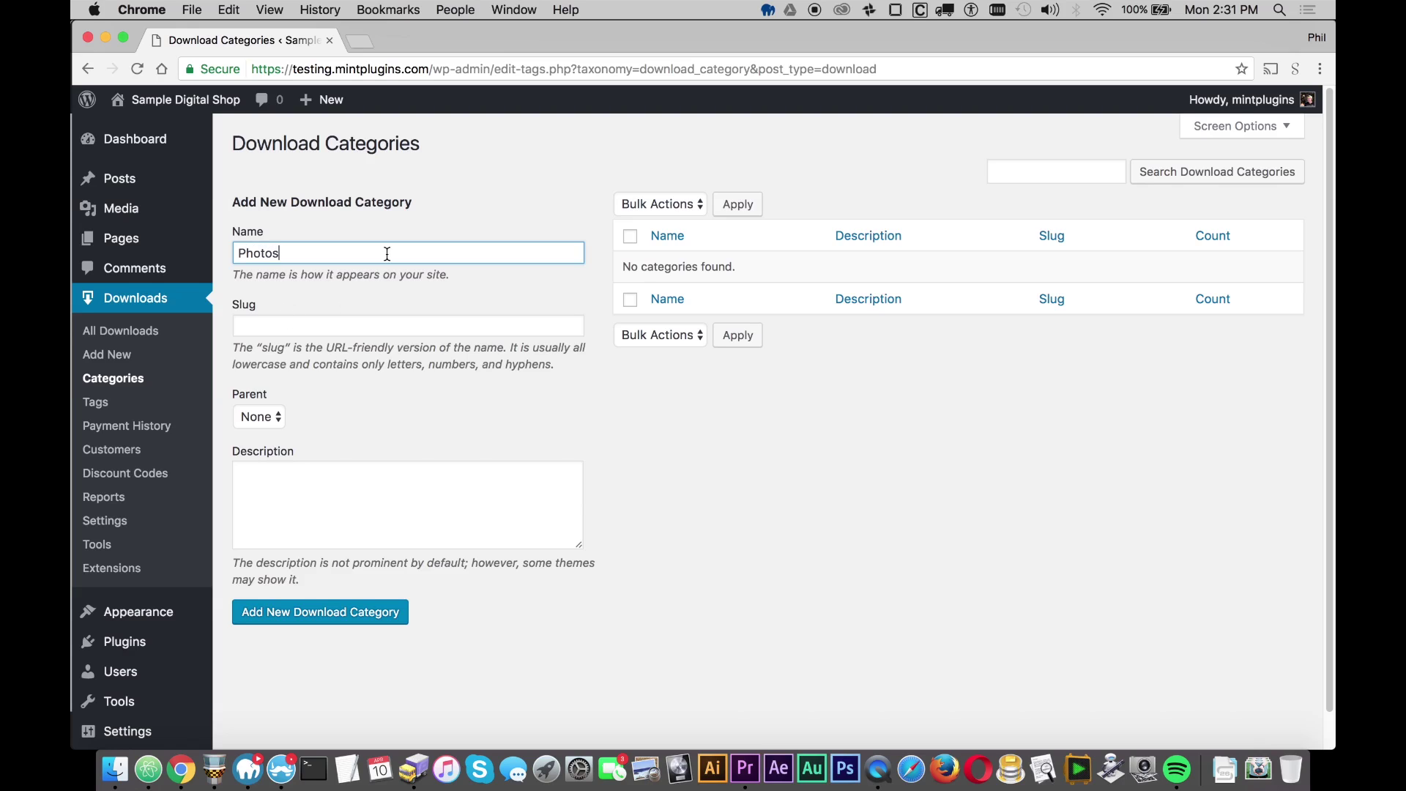
pyautogui.click(306, 615)
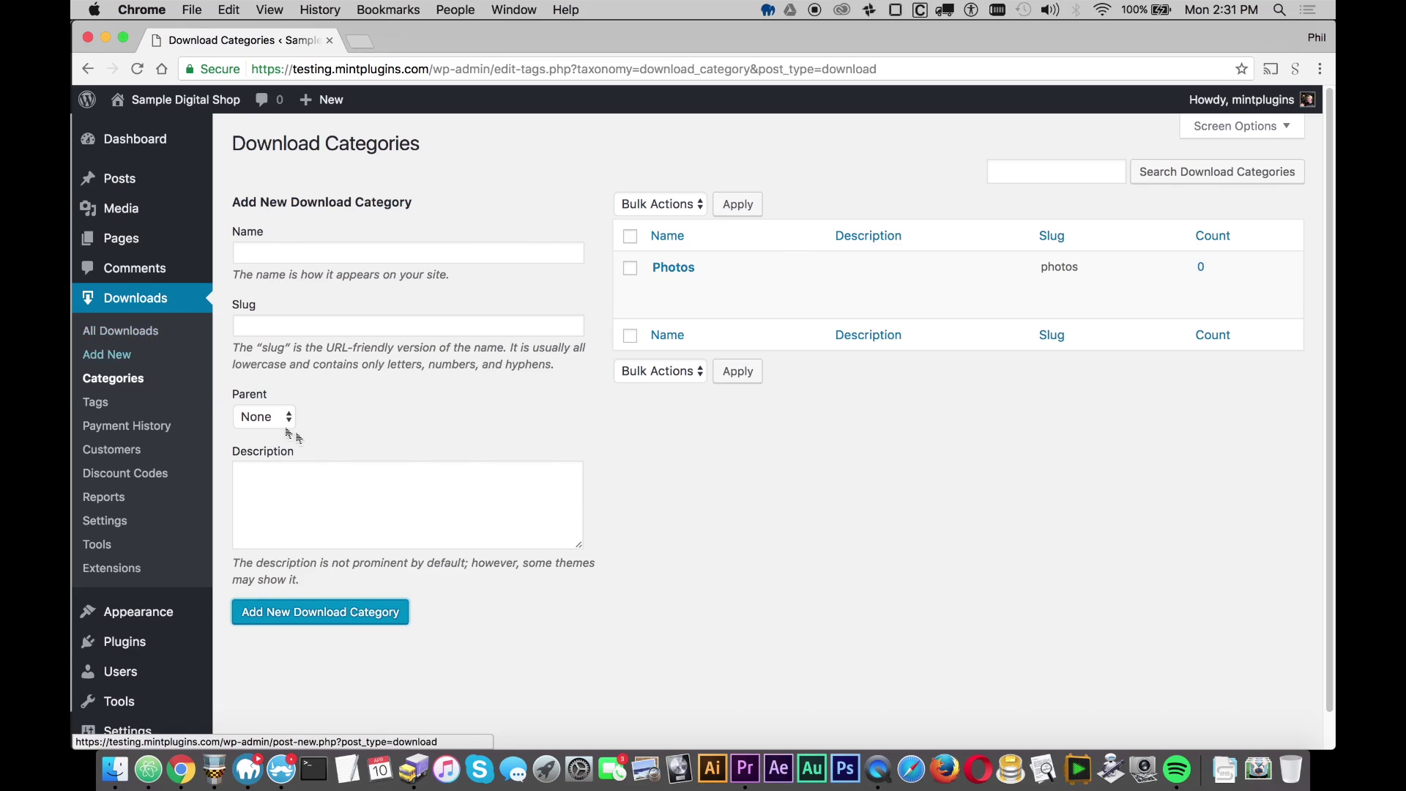
# - Bulk edit Test Photo 2 and Test Photo 1 to assign both to the Photos category
pyautogui.click(125, 336)
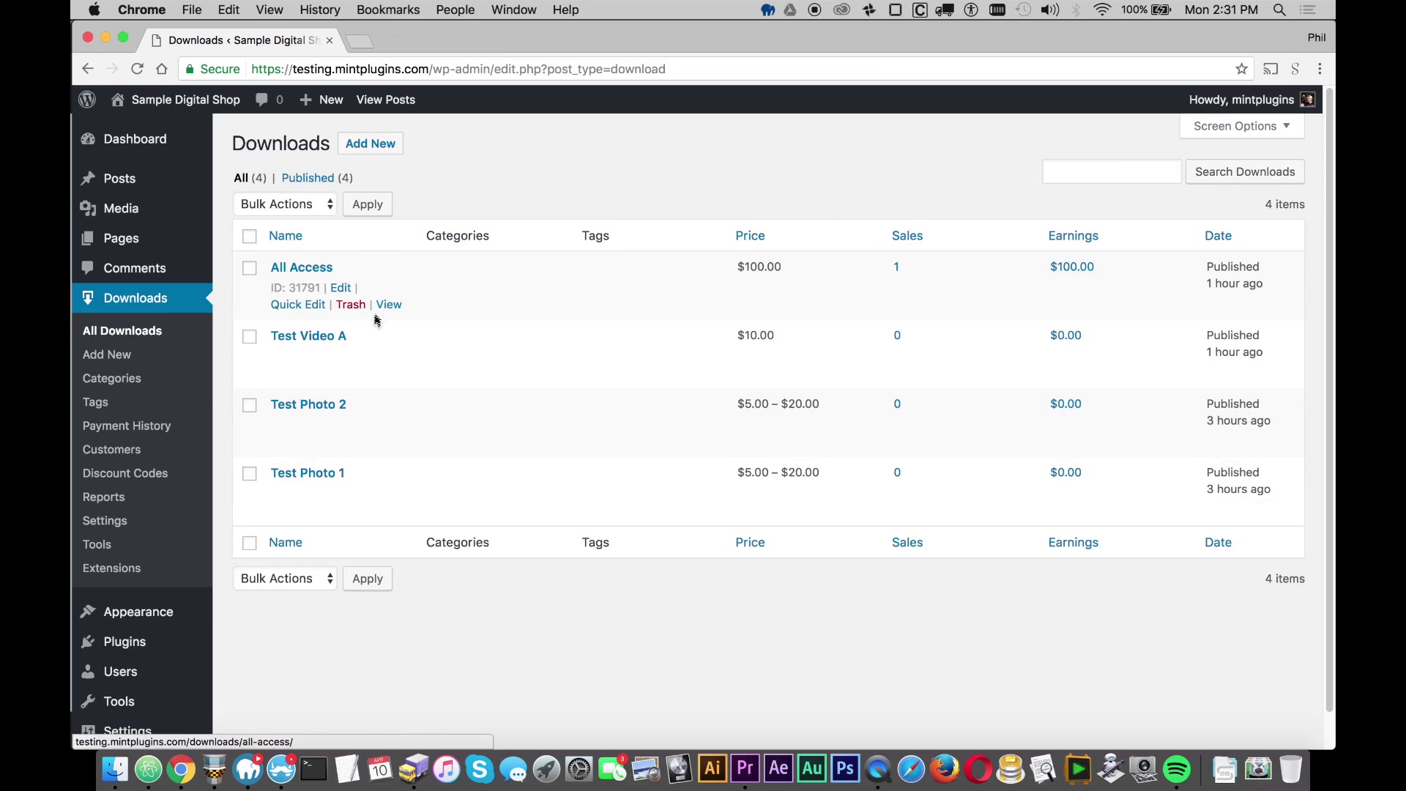
pyautogui.click(249, 408)
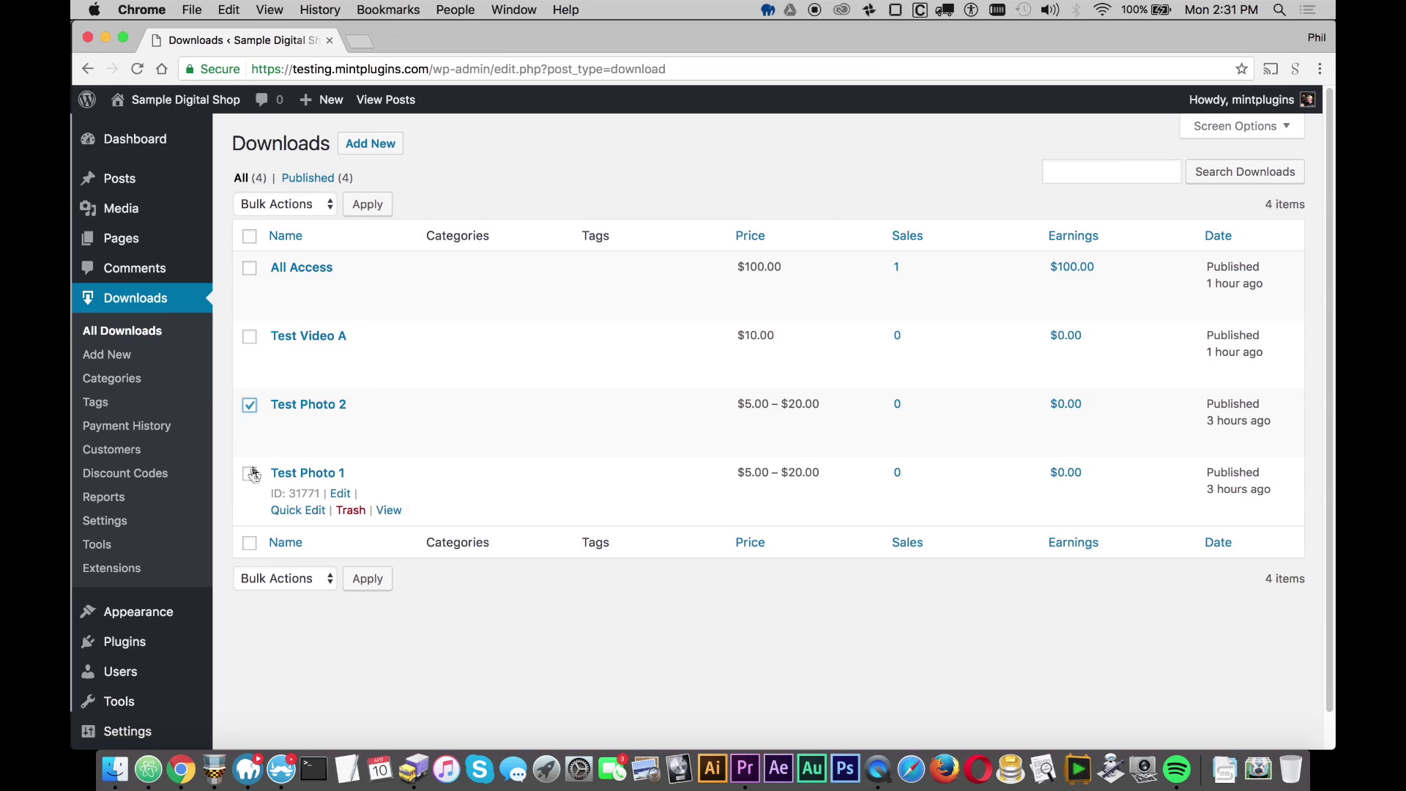
pyautogui.click(250, 473)
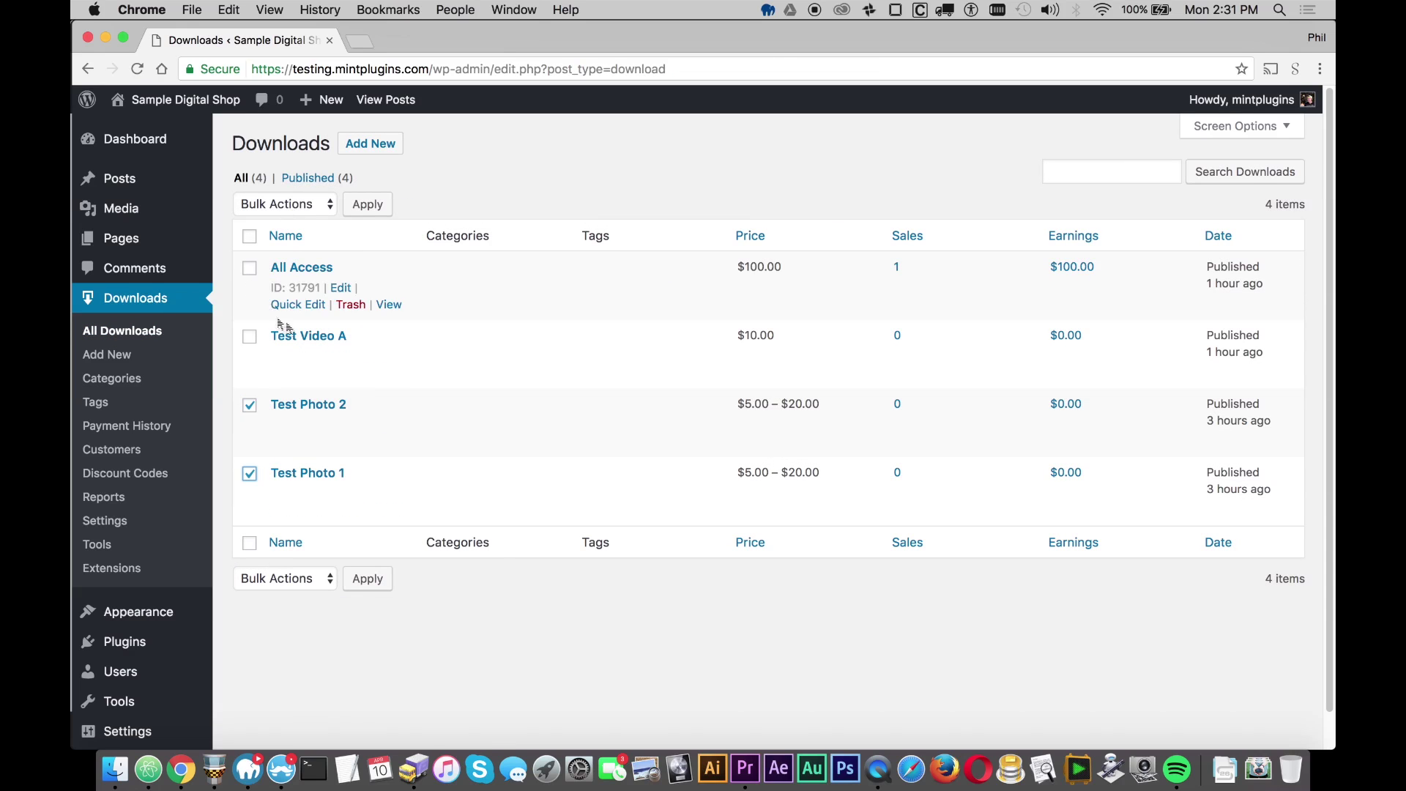
pyautogui.click(288, 204)
pyautogui.click(241, 223)
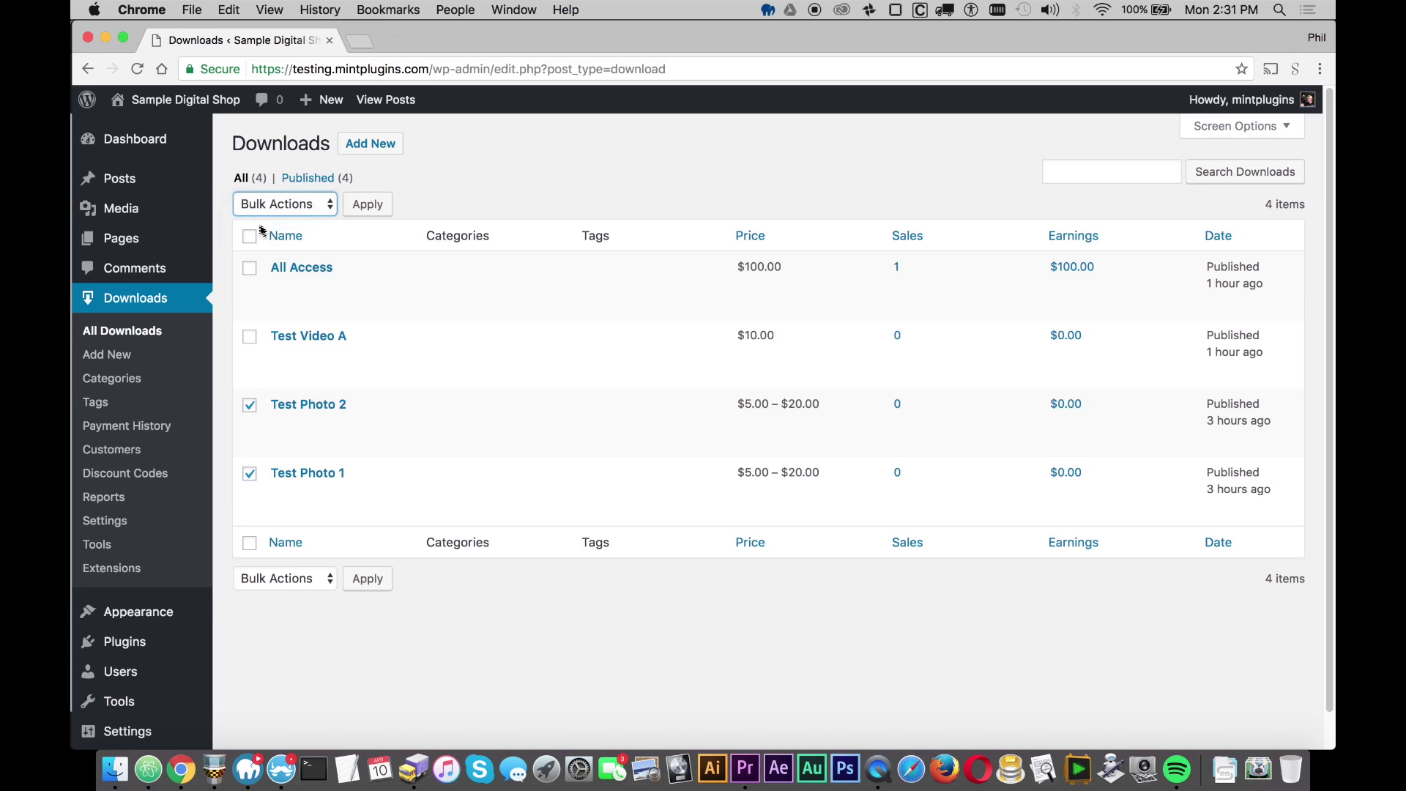
pyautogui.click(378, 209)
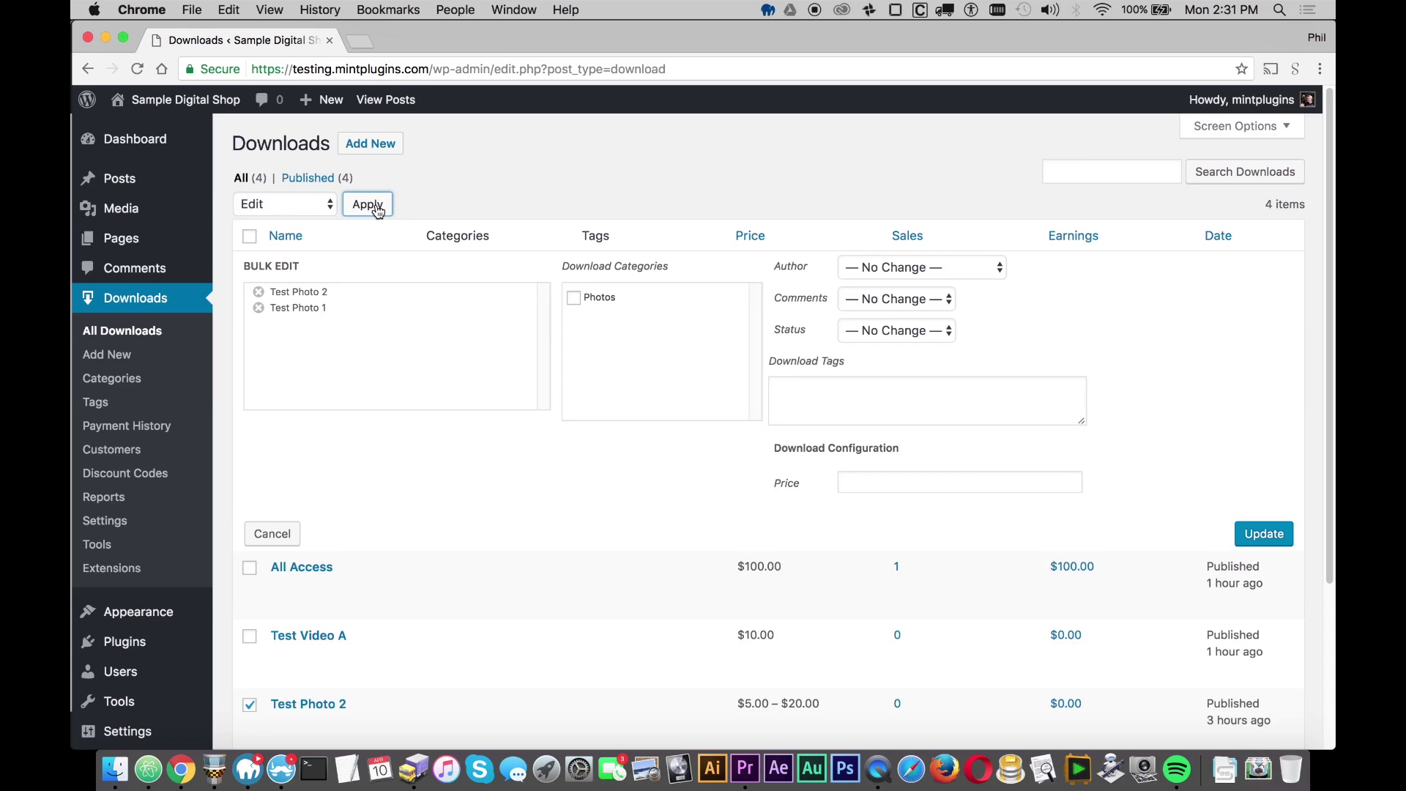
pyautogui.click(575, 300)
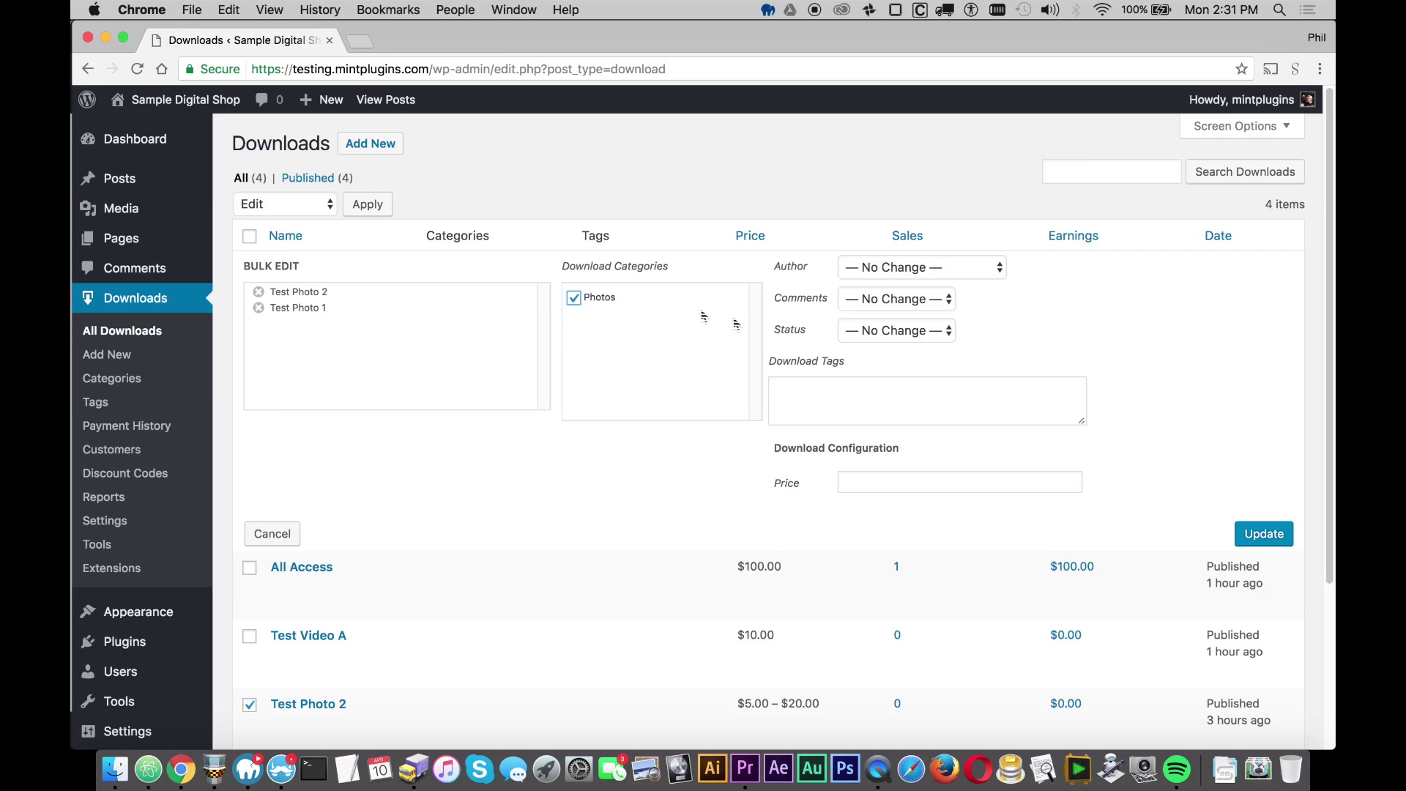
pyautogui.click(1263, 537)
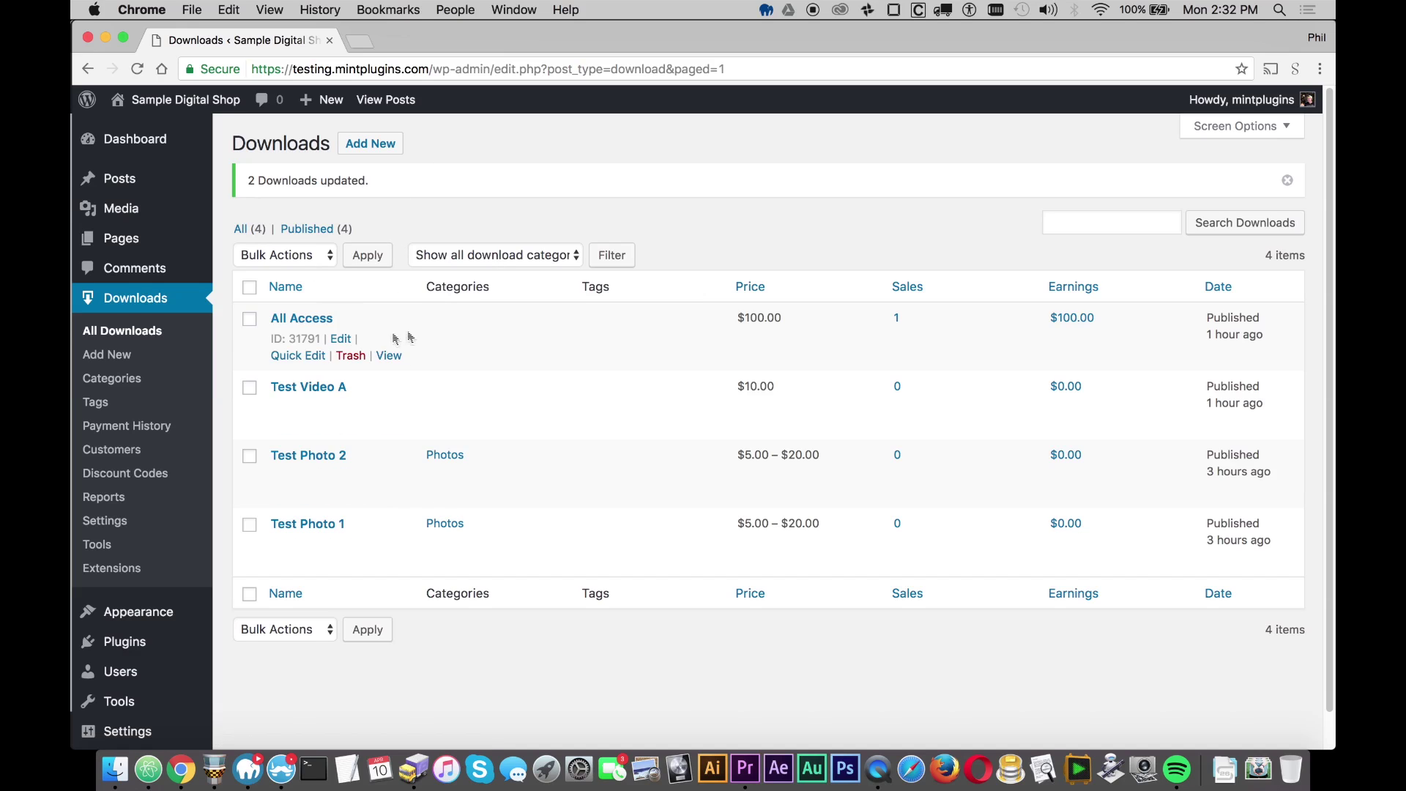
# - Start a new download titled All Photos and set its price to $75
pyautogui.click(382, 145)
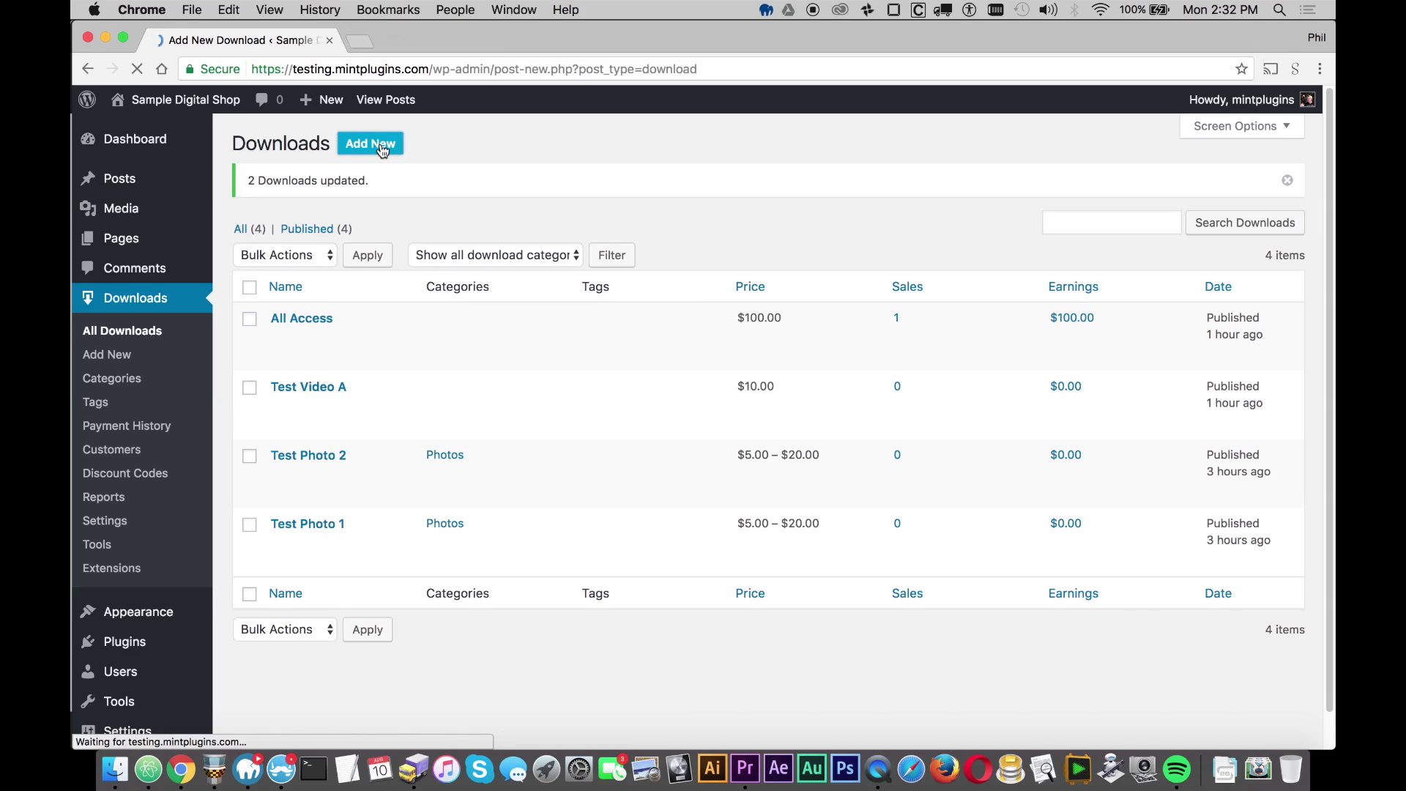
pyautogui.click(365, 185)
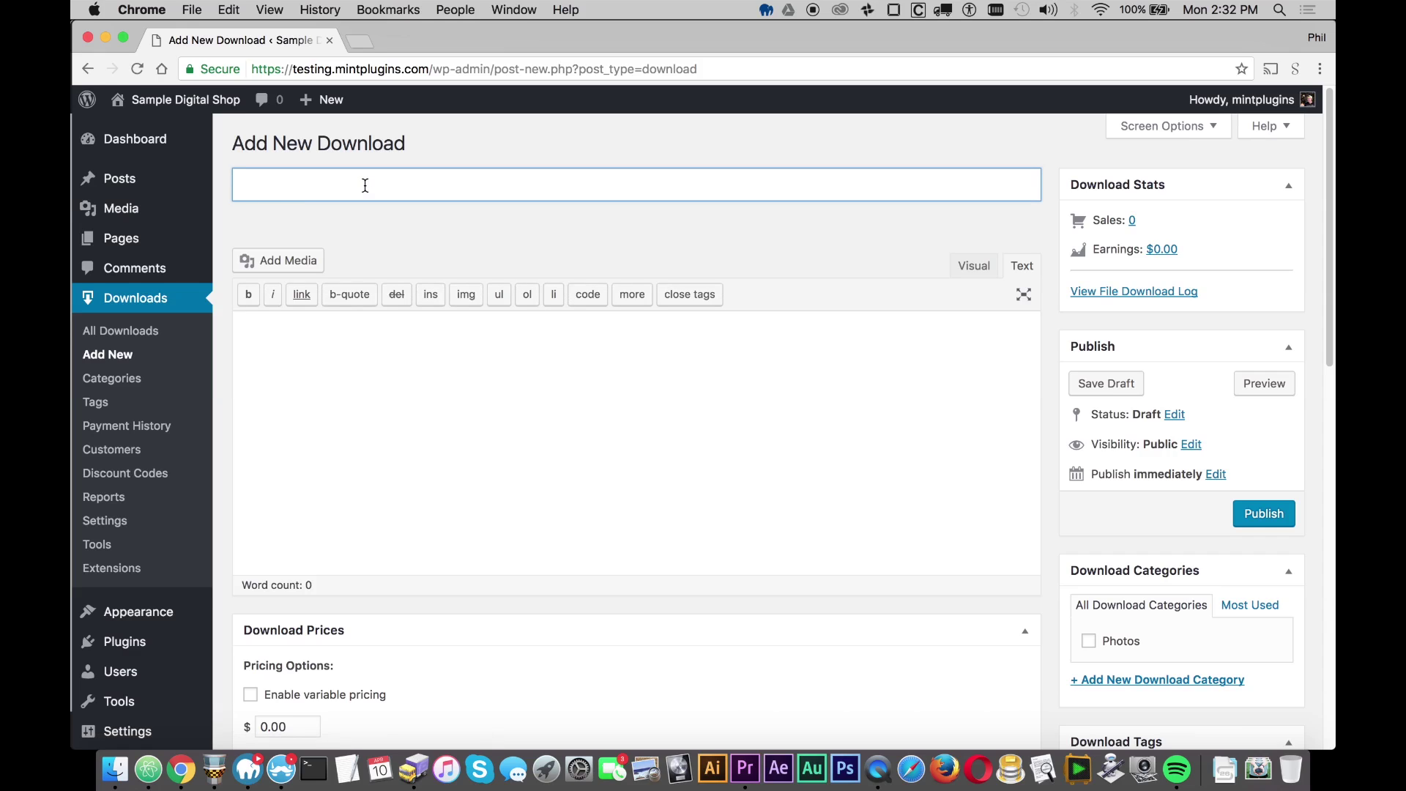
pyautogui.write('All Photos')
pyautogui.scroll(-5, 326, 446)
pyautogui.moveTo(300, 378); pyautogui.dragTo(244, 374)
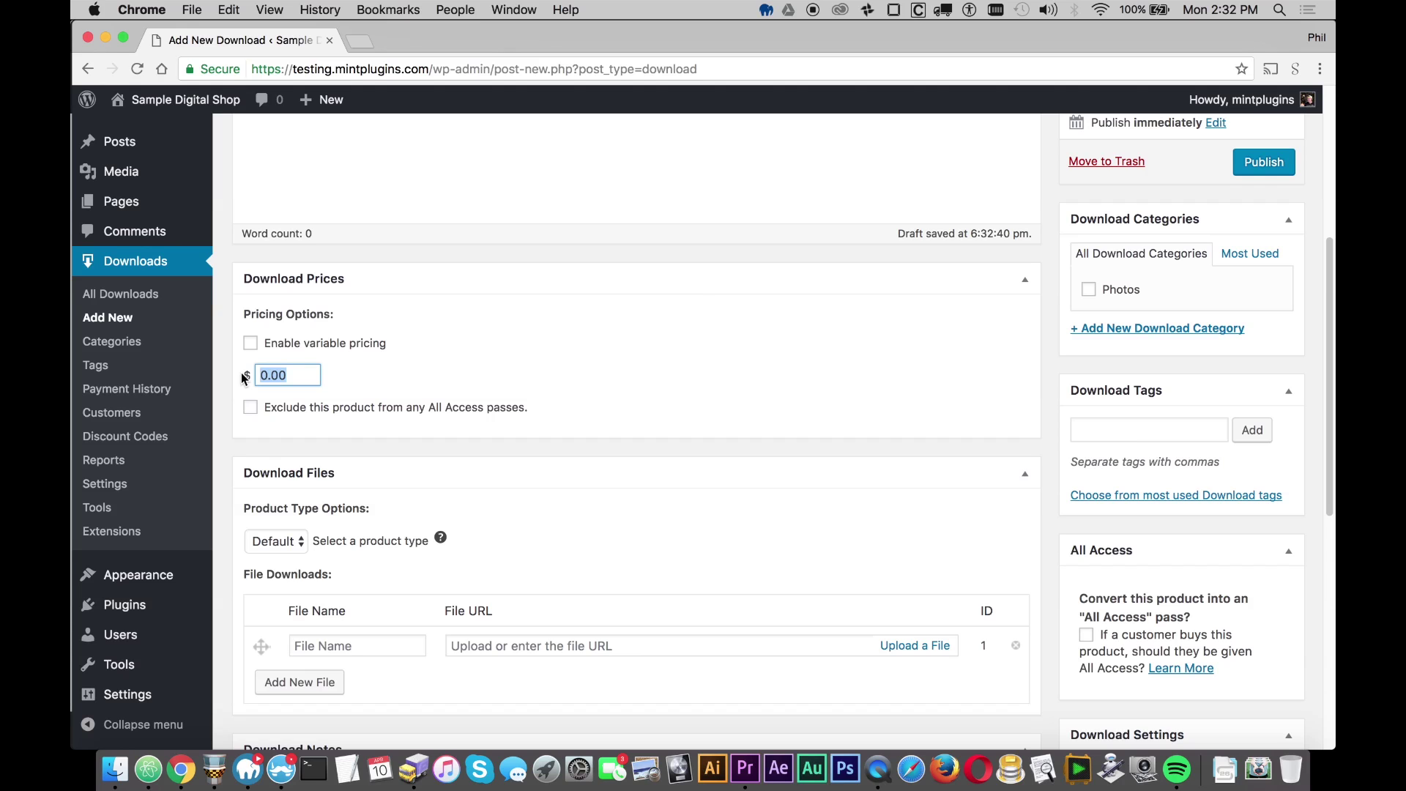
pyautogui.write('75')
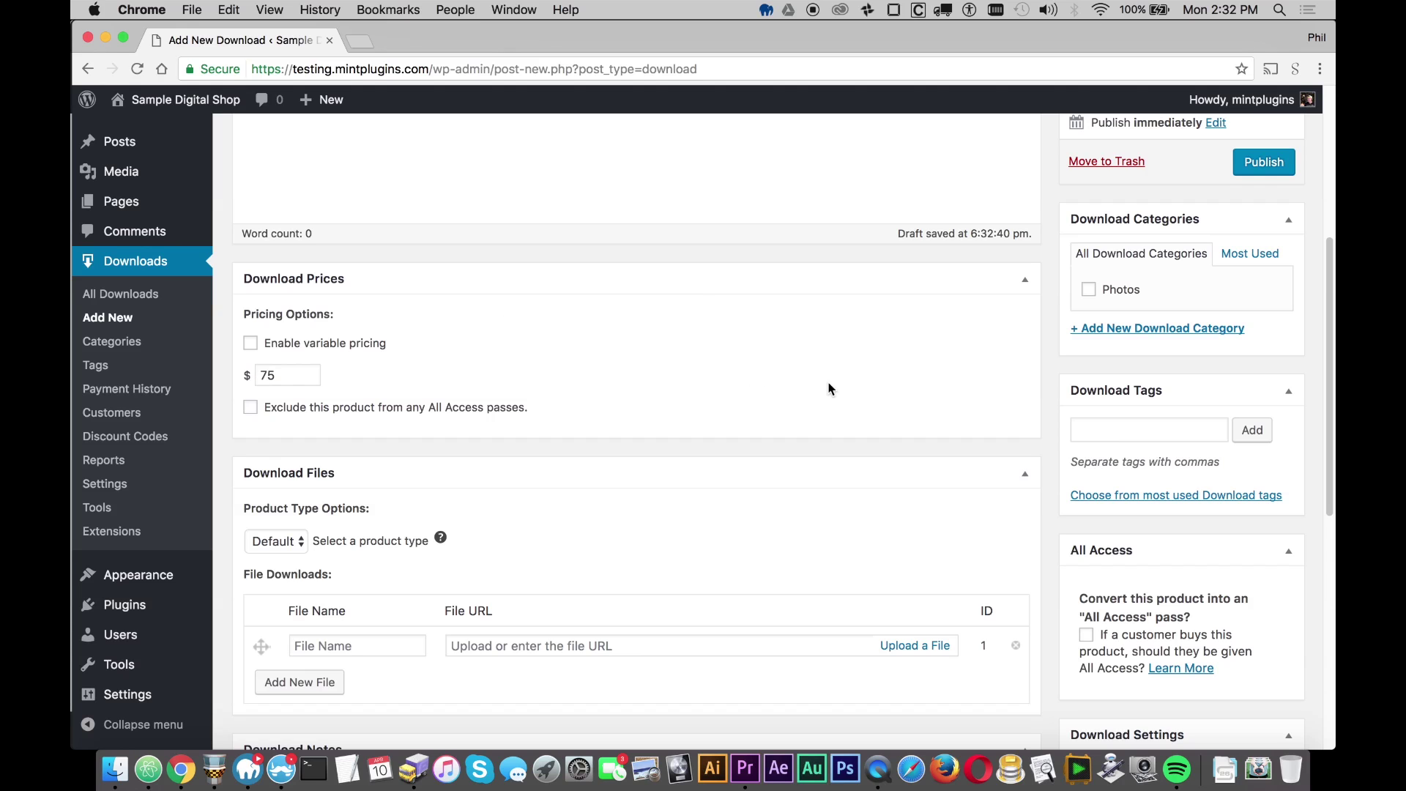
# - Convert All Photos into an All Access pass and replace All Products with the Photos category as its scope
pyautogui.moveTo(1332, 255); pyautogui.dragTo(1332, 350)
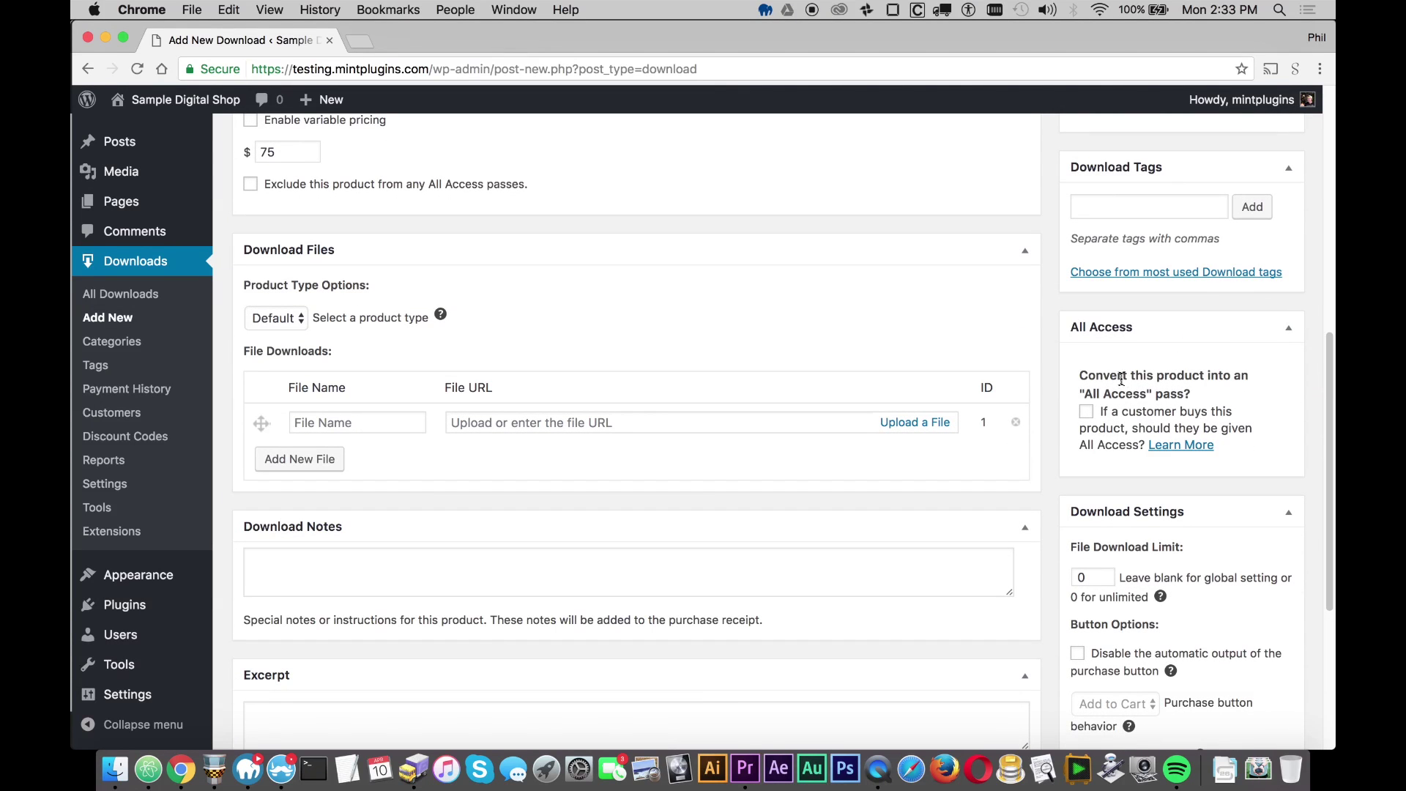
pyautogui.click(1087, 413)
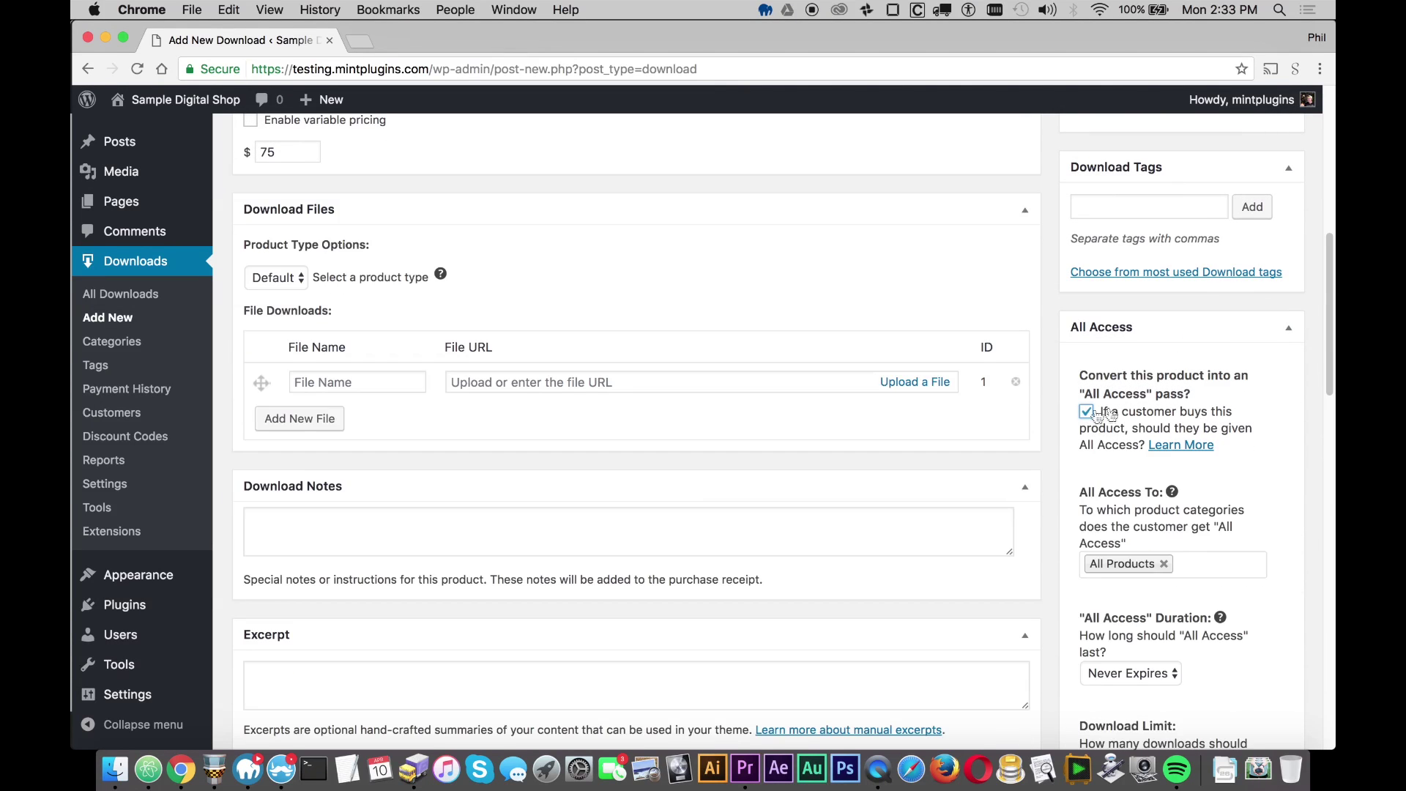
pyautogui.scroll(-5, 1331, 277)
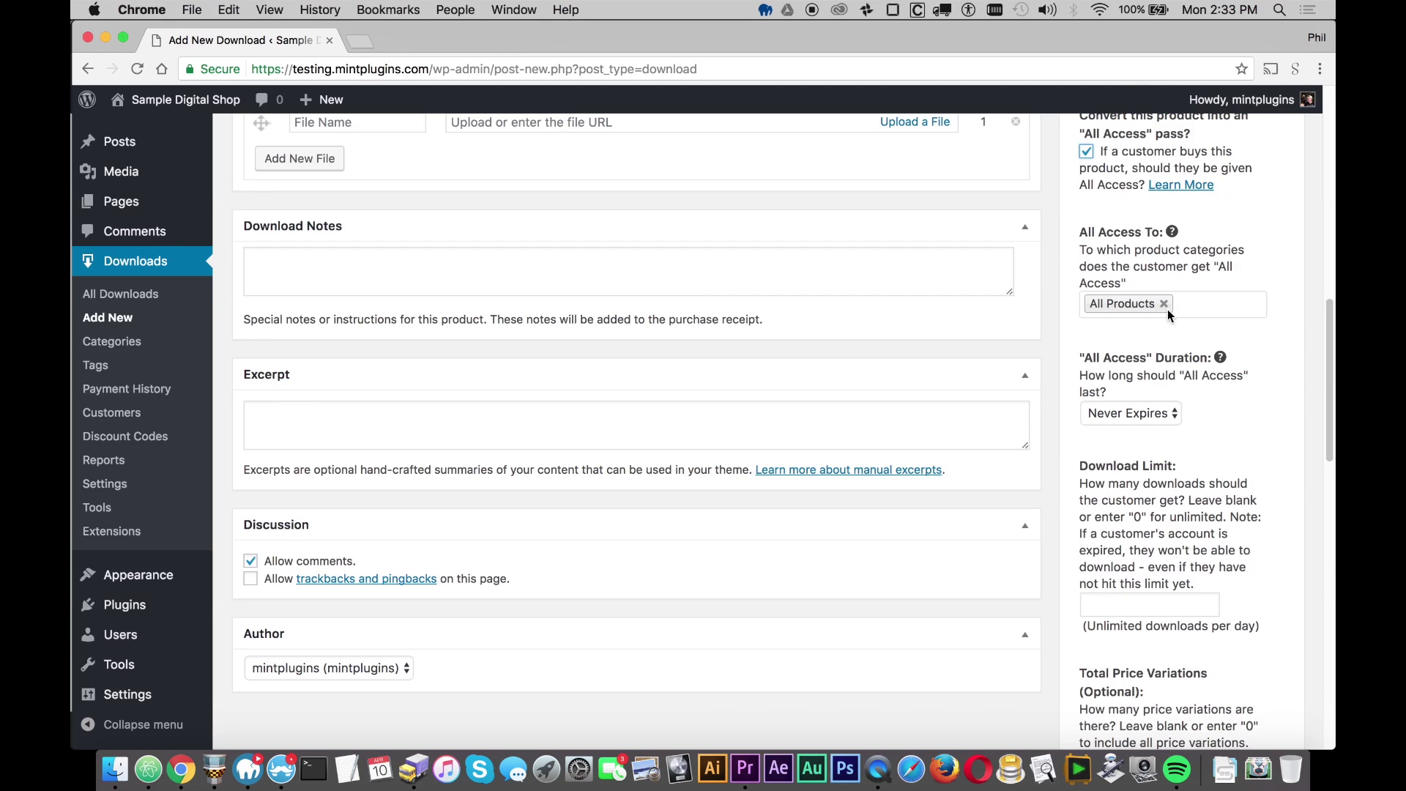
pyautogui.click(1165, 306)
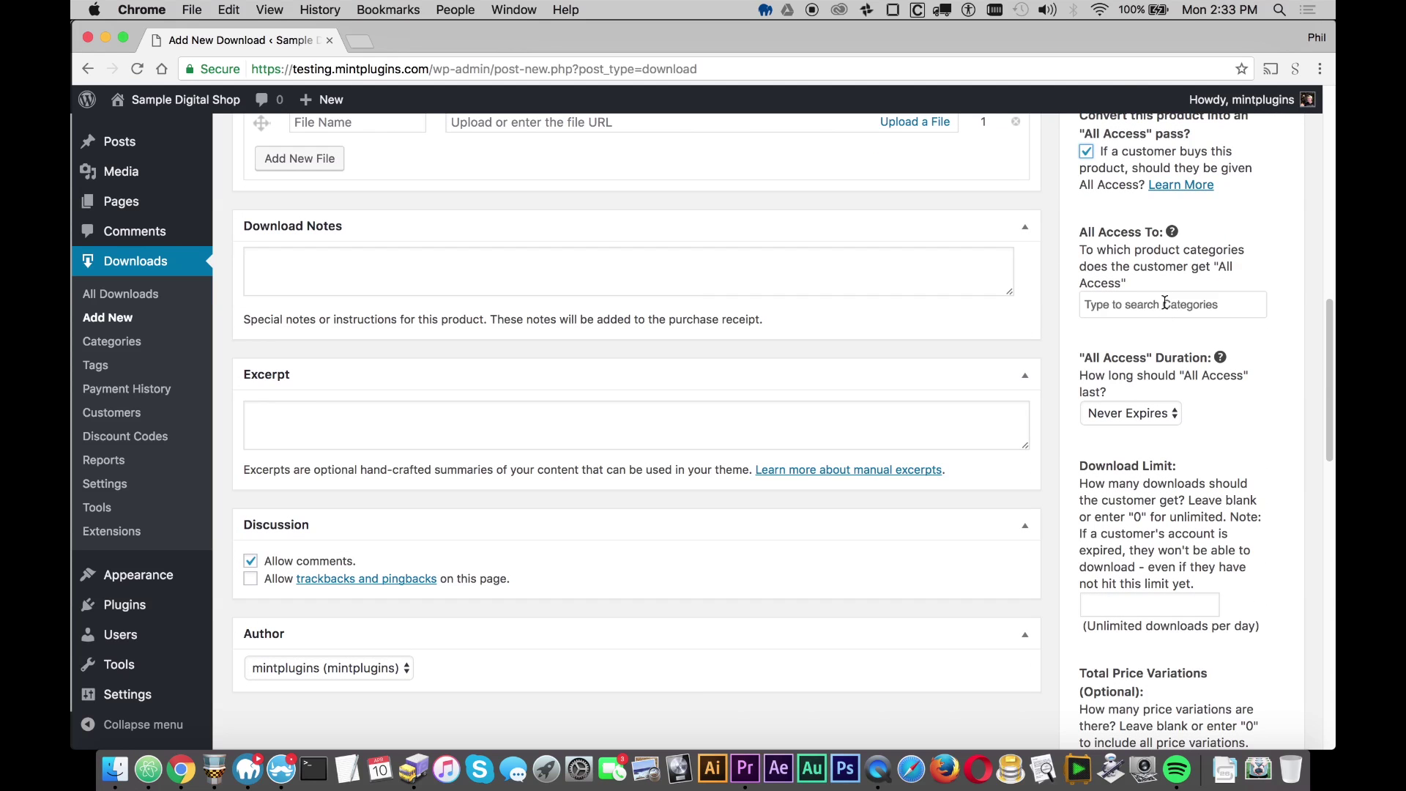
pyautogui.click(1165, 306)
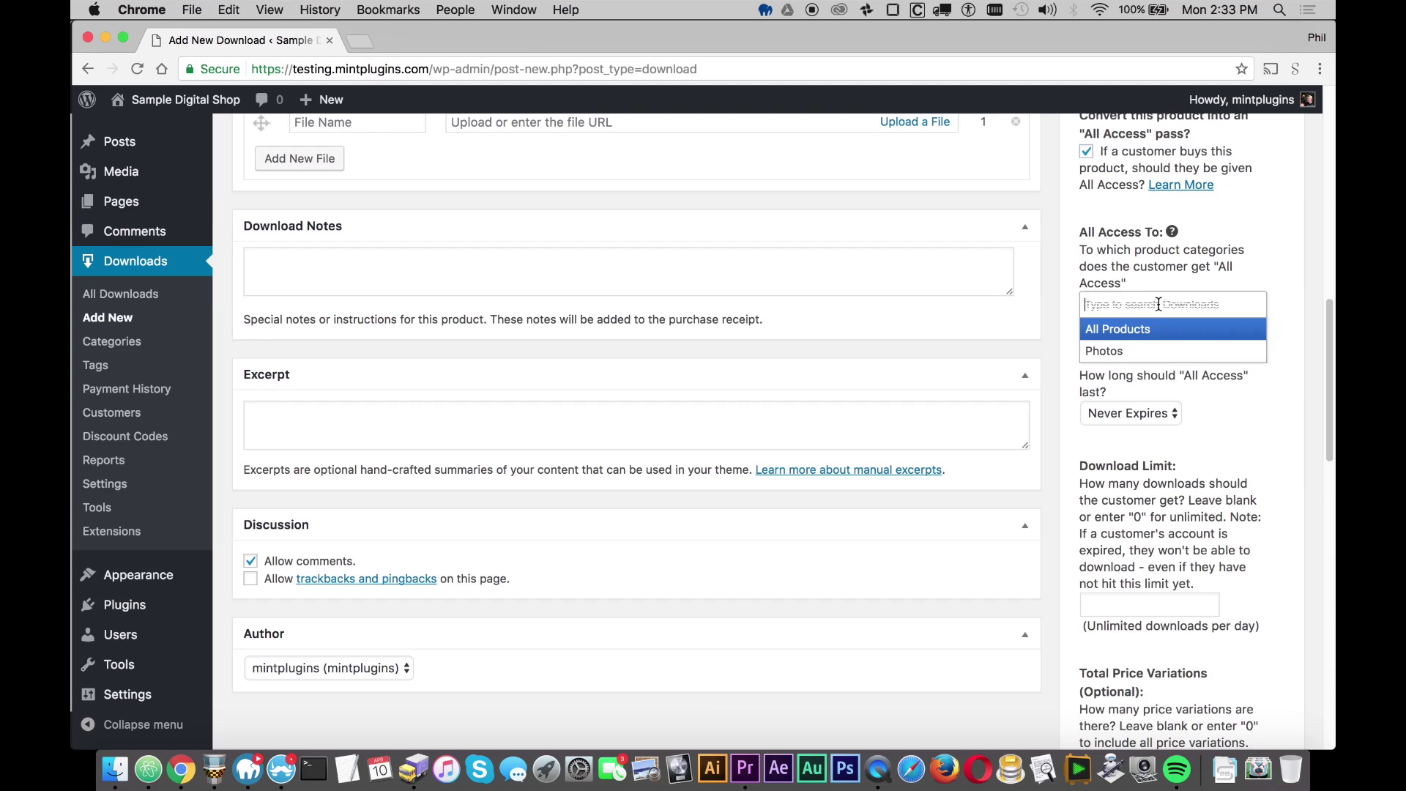
pyautogui.click(1110, 353)
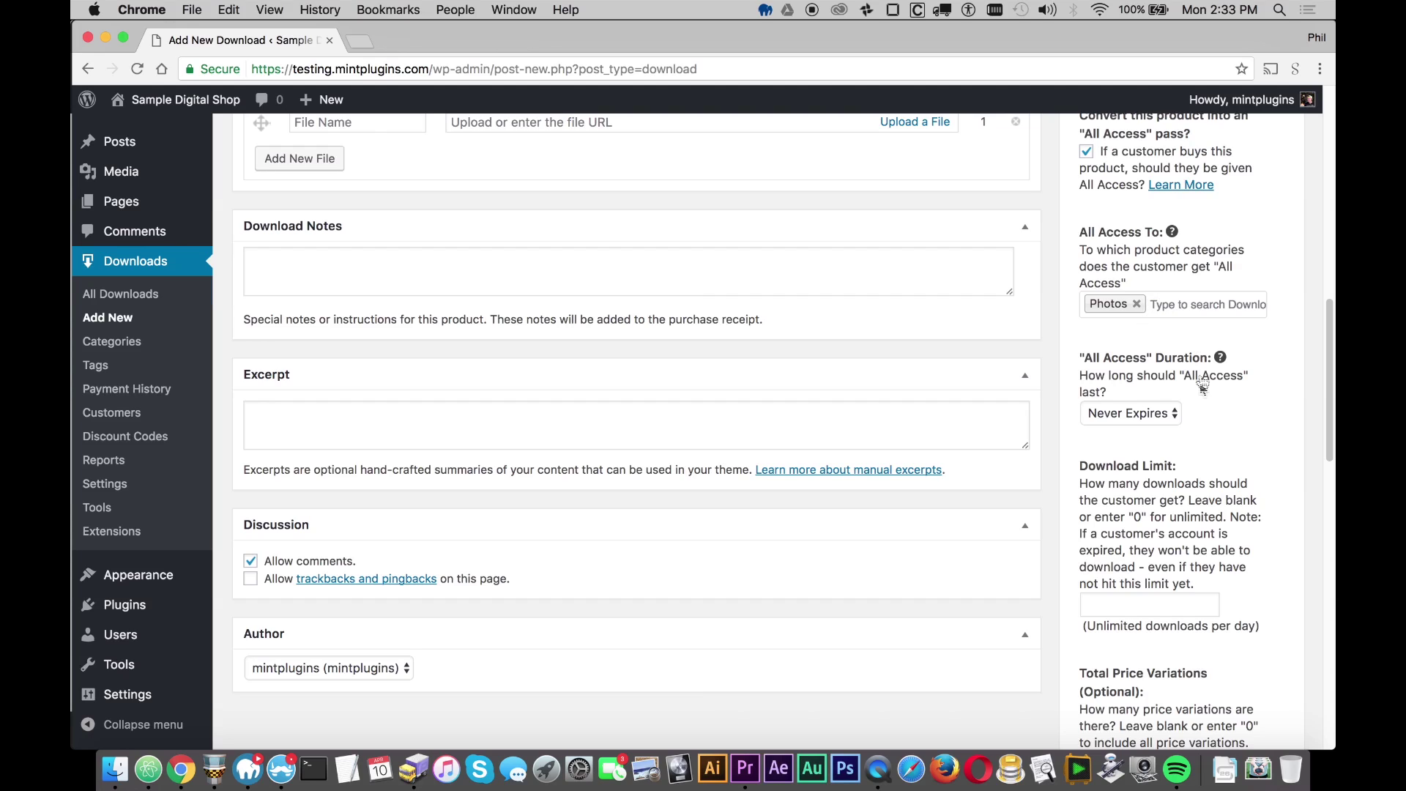
# - Set the pass duration to 1 year and its download limit to 1 download per day
pyautogui.click(1141, 414)
pyautogui.click(1120, 427)
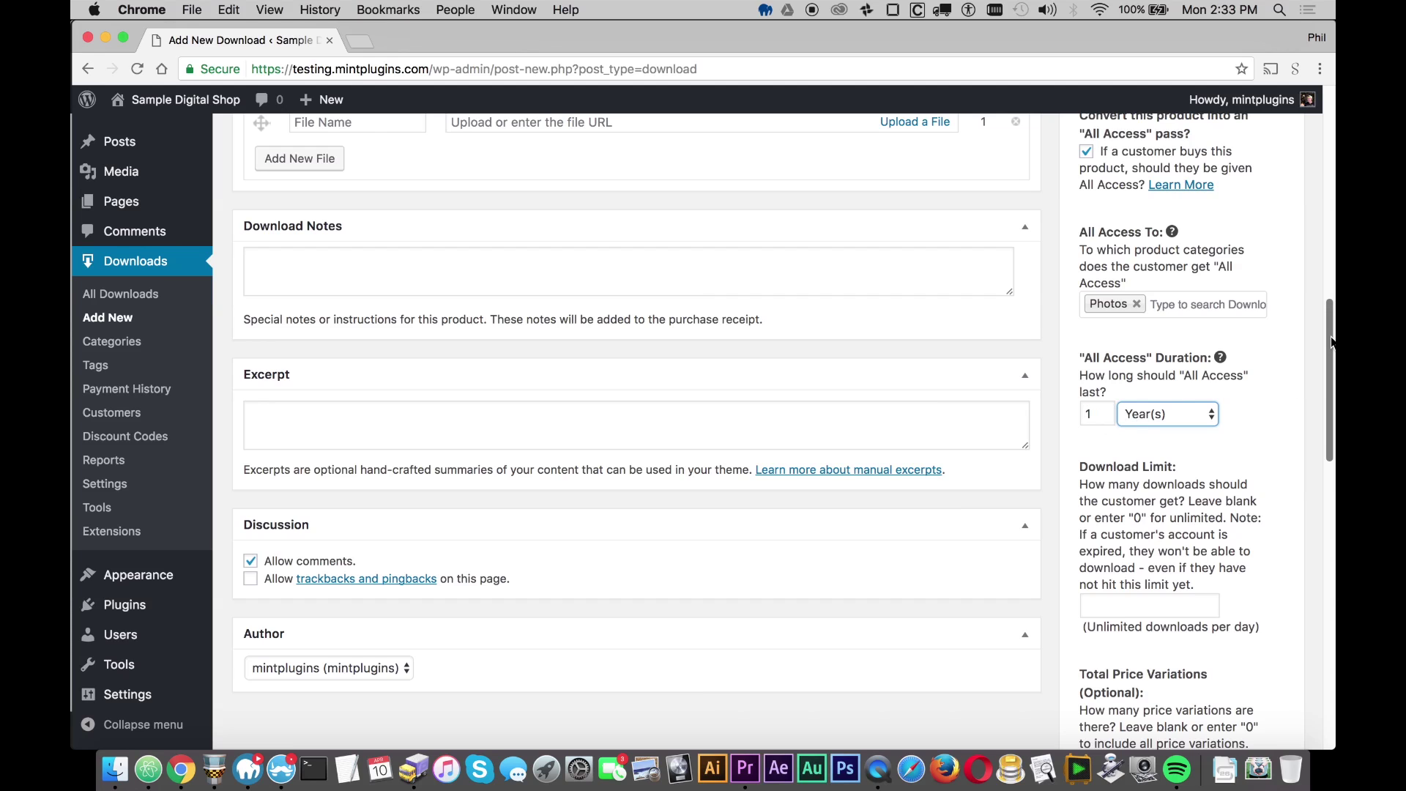
pyautogui.scroll(-4, 1332, 342)
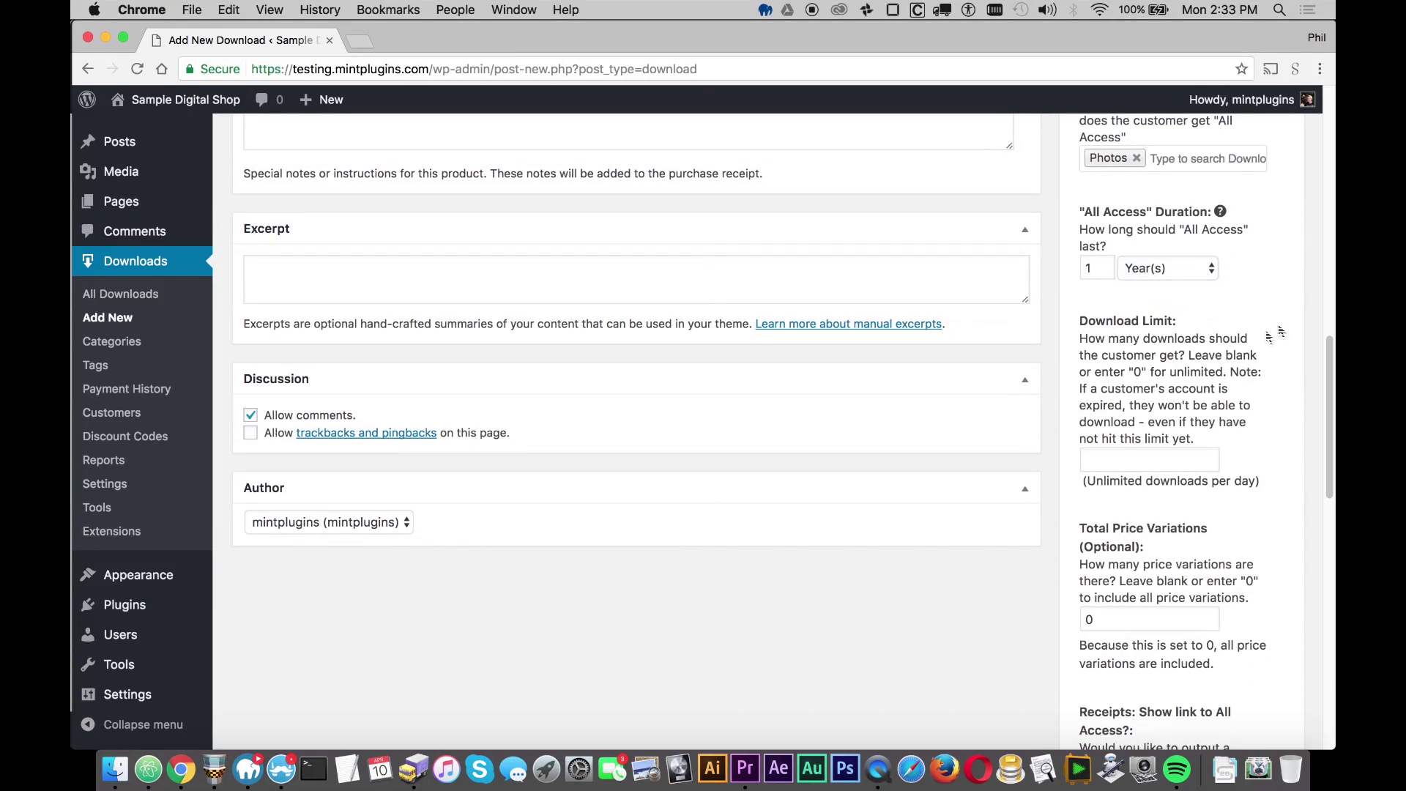
pyautogui.click(1210, 457)
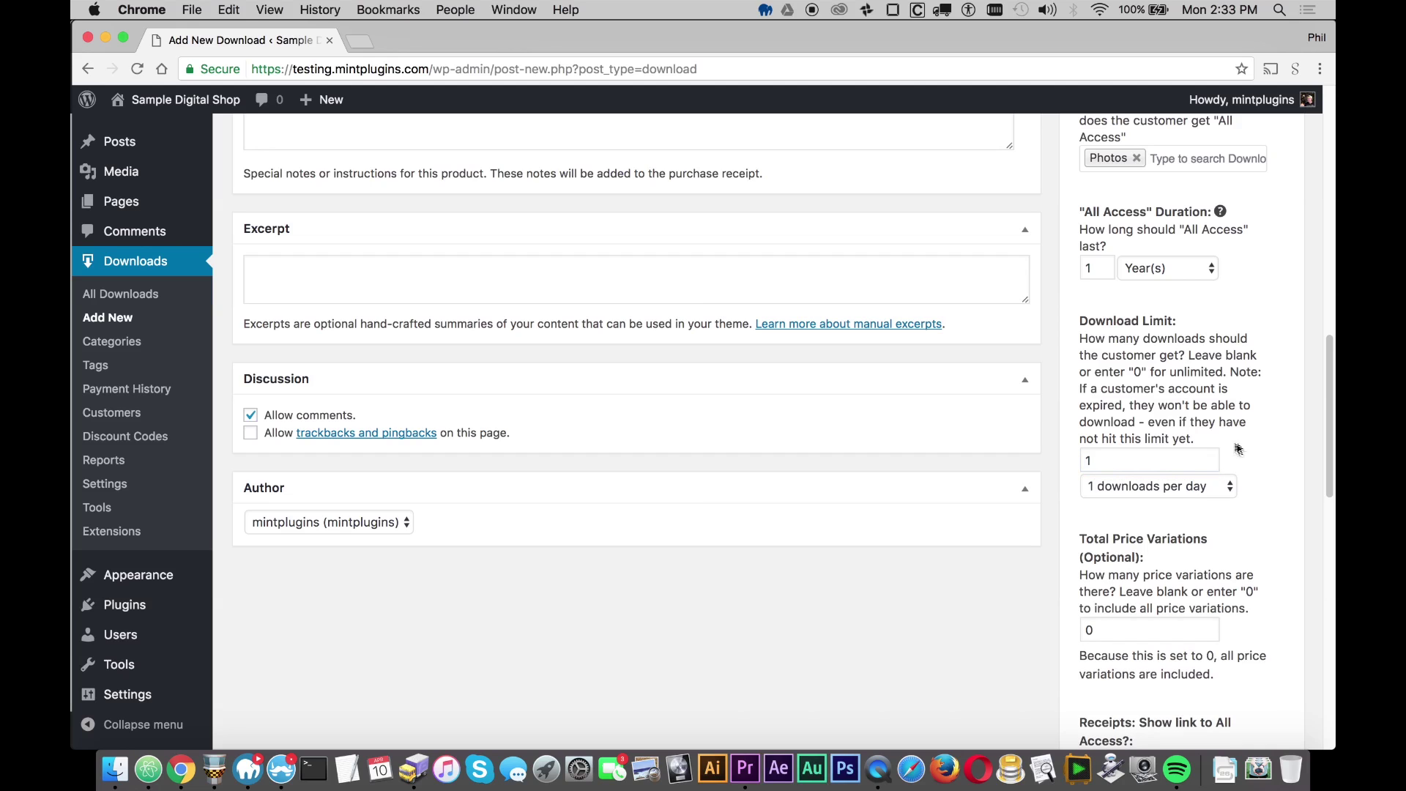
pyautogui.click(1123, 486)
pyautogui.click(1122, 487)
# - Set the pass's total price variations to 3 and publish the All Photos product
pyautogui.scroll(-1, 1329, 425)
pyautogui.scroll(-5, 1329, 425)
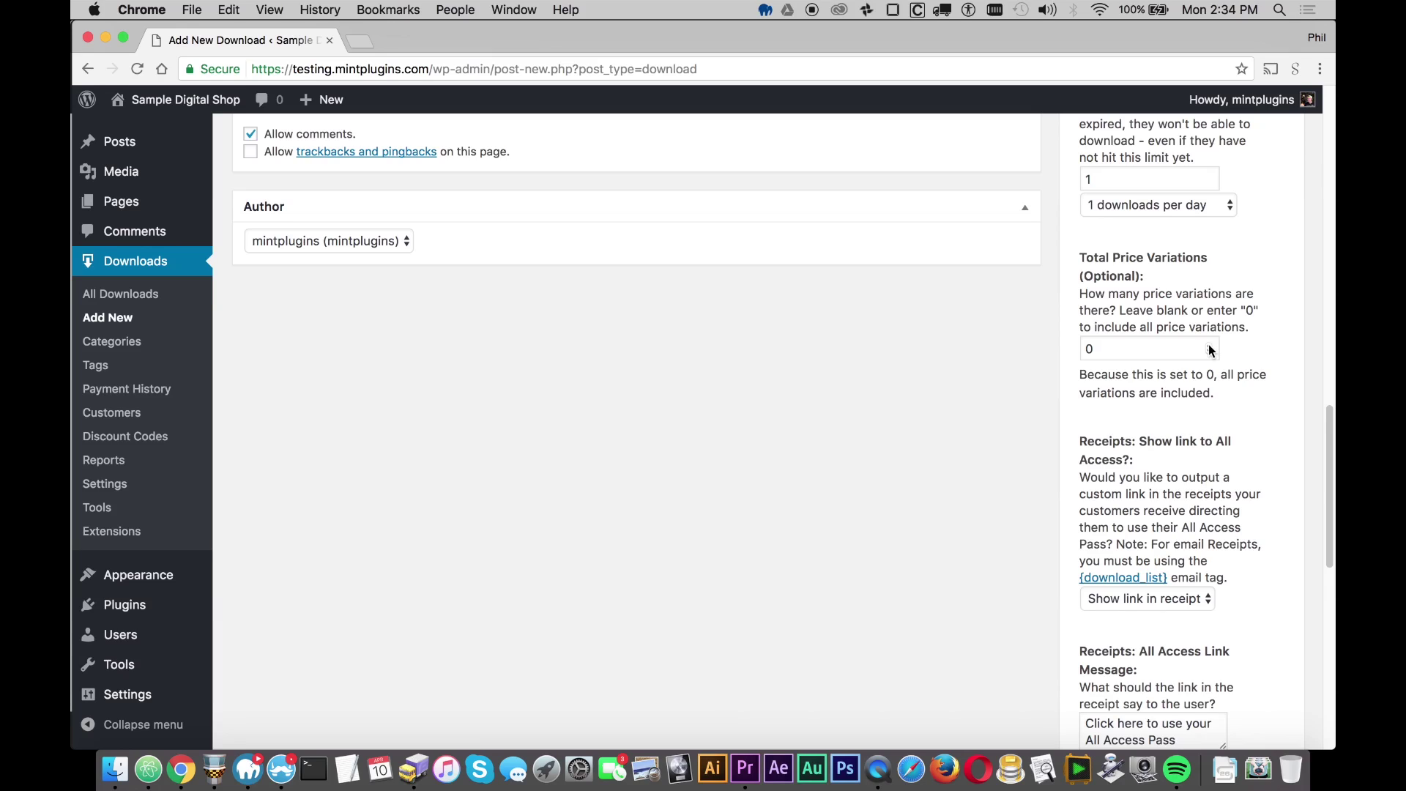
pyautogui.click(1080, 348)
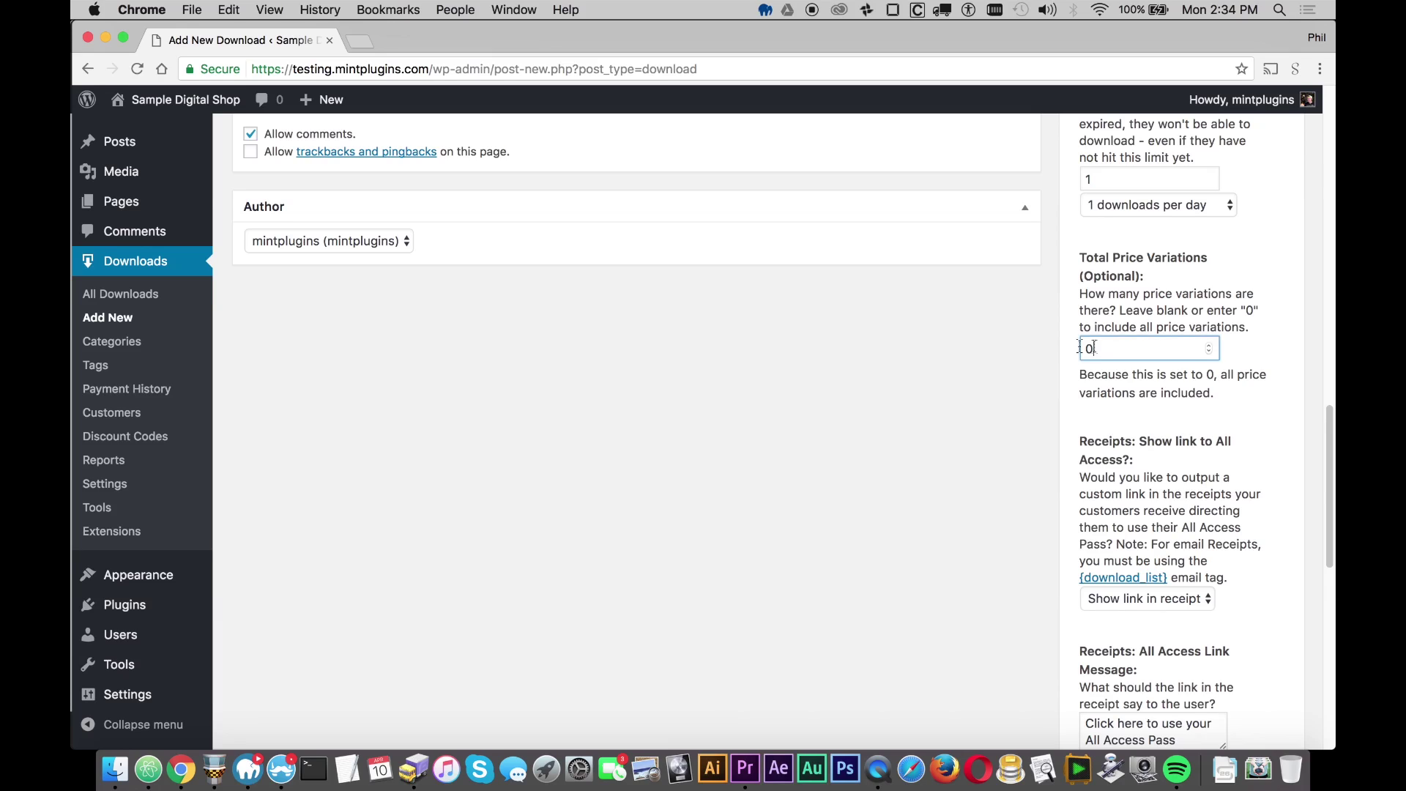
pyautogui.write('3')
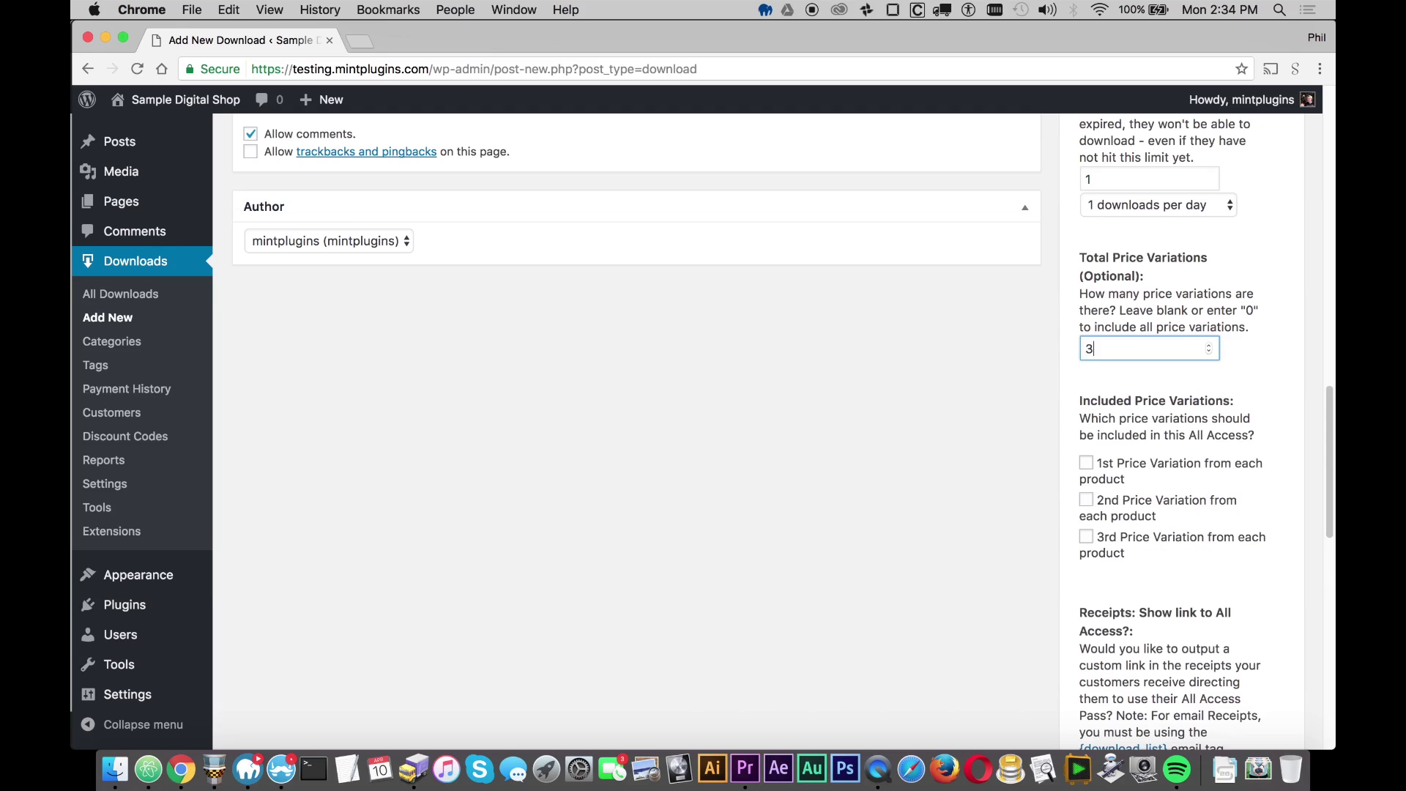
pyautogui.click(962, 396)
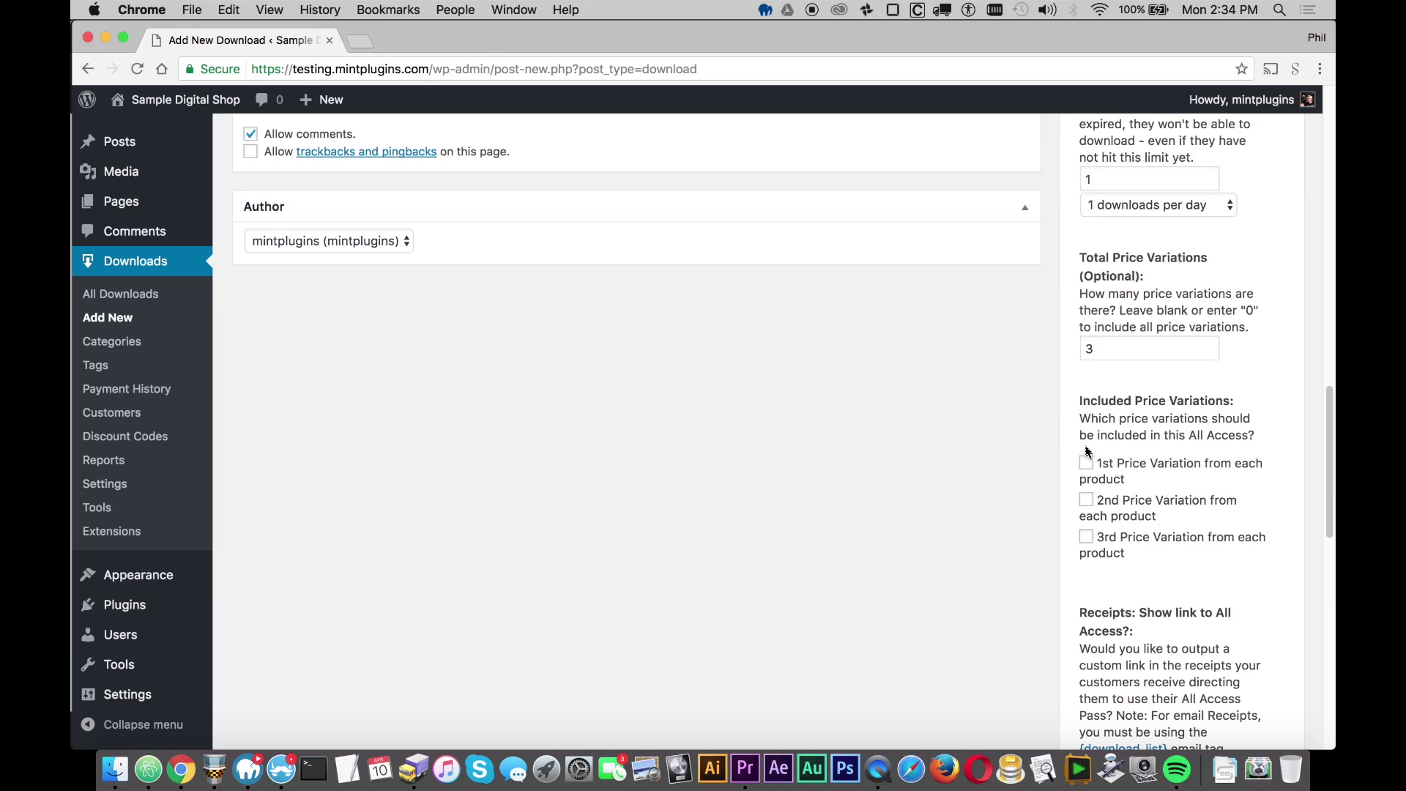
pyautogui.moveTo(1328, 410); pyautogui.dragTo(1328, 139)
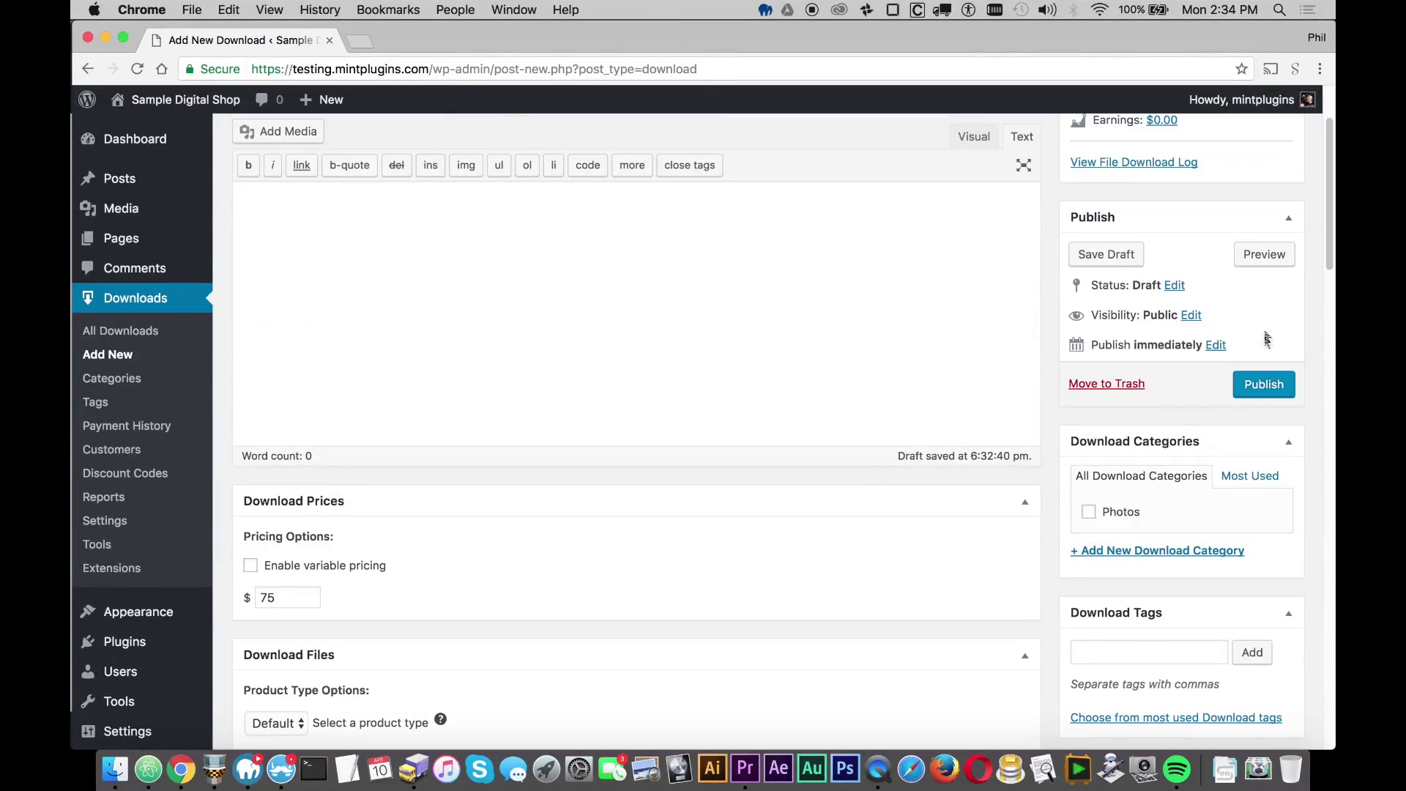
pyautogui.click(1265, 384)
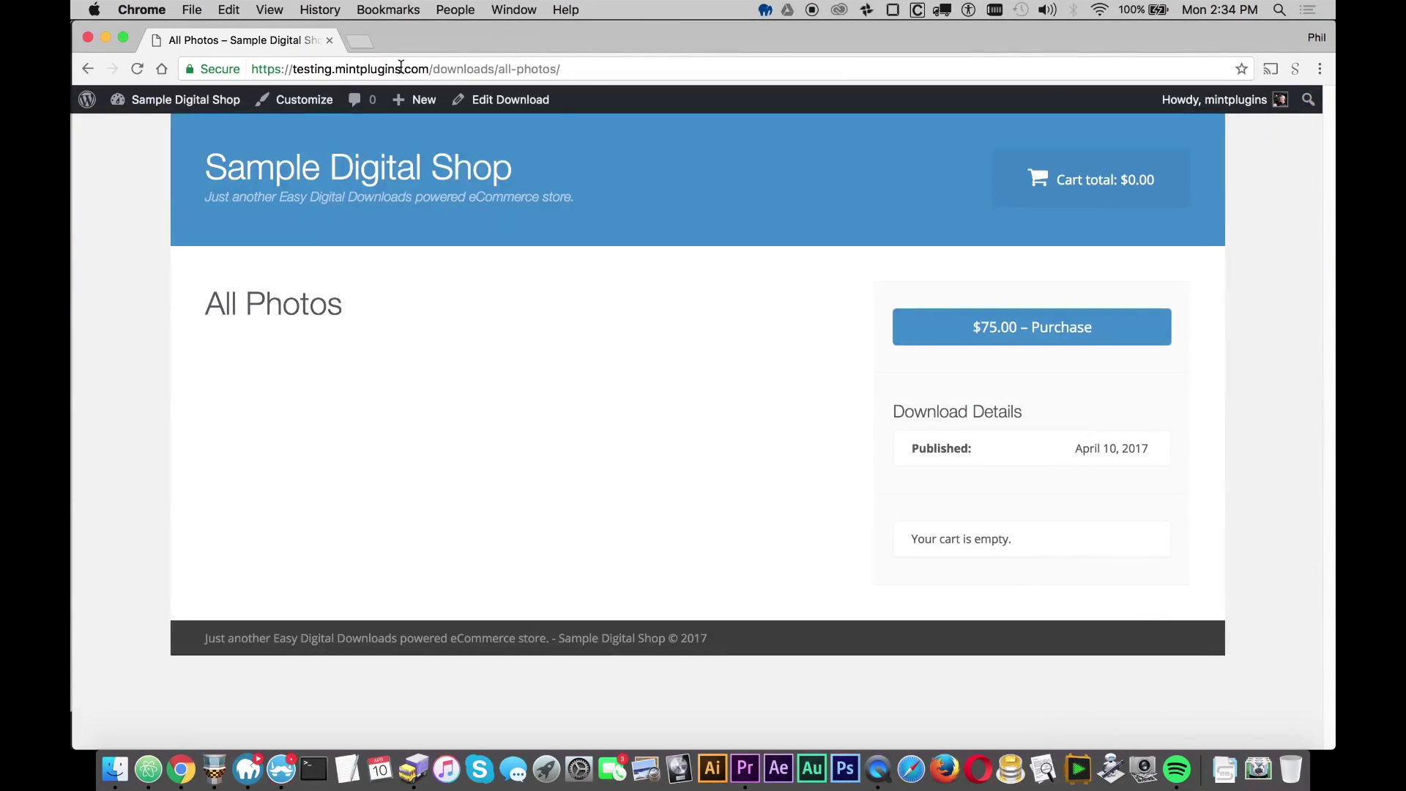
# - Copy the All Photos product page's address and switch to the customer's incognito browser window
pyautogui.rightClick(401, 68)
pyautogui.click(426, 89)
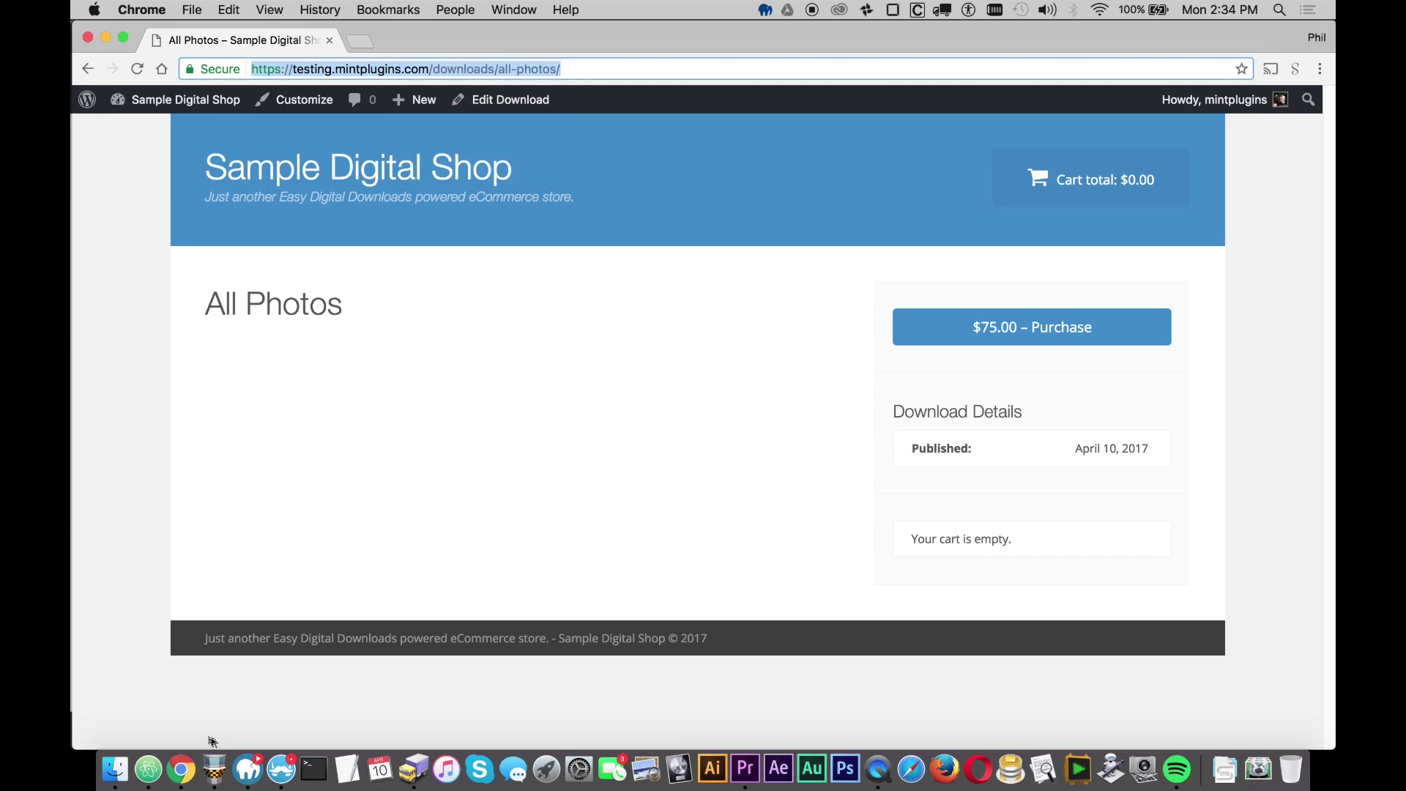
pyautogui.rightClick(181, 769)
pyautogui.click(247, 583)
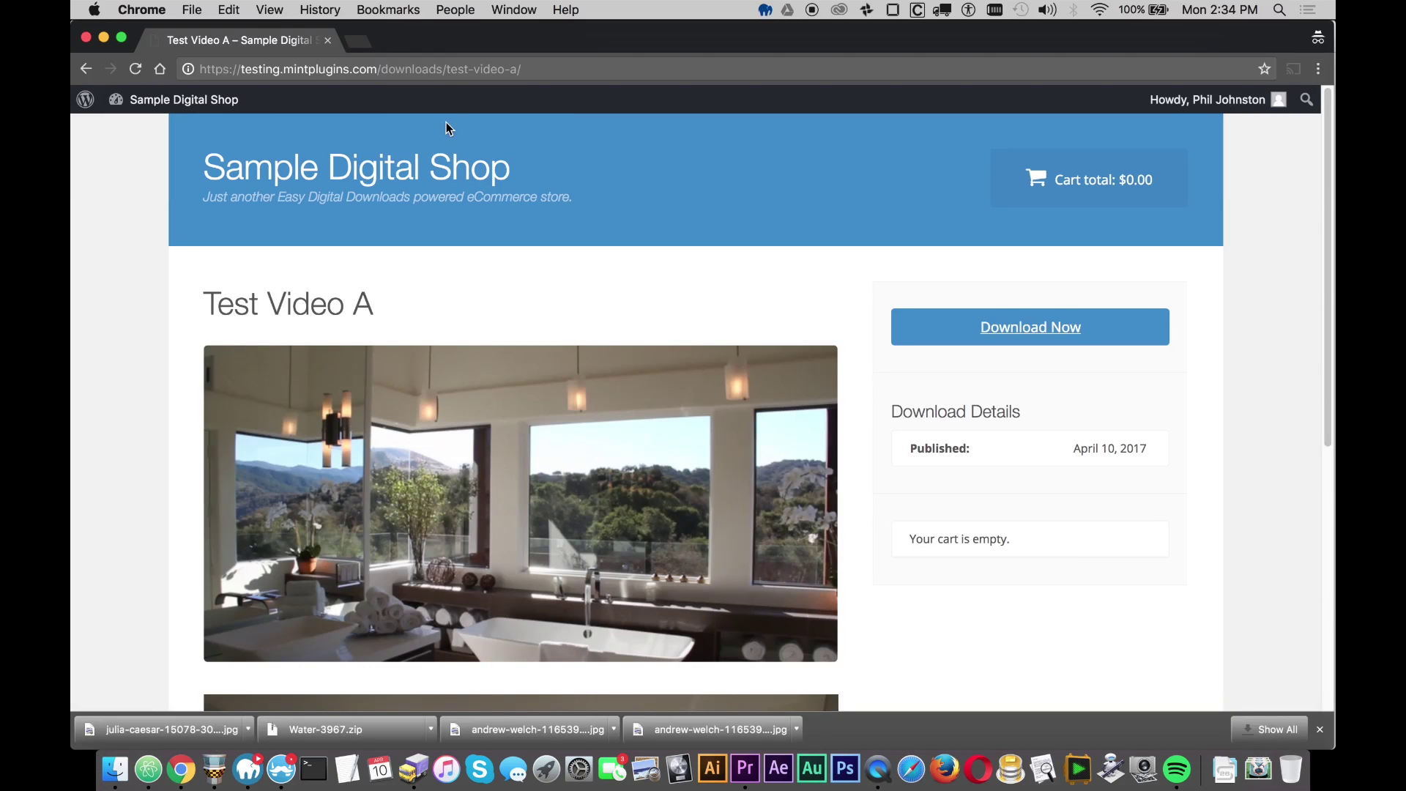
# - Open the copied All Photos product address in the customer's window and purchase the $75.00 pass through checkout
pyautogui.rightClick(441, 68)
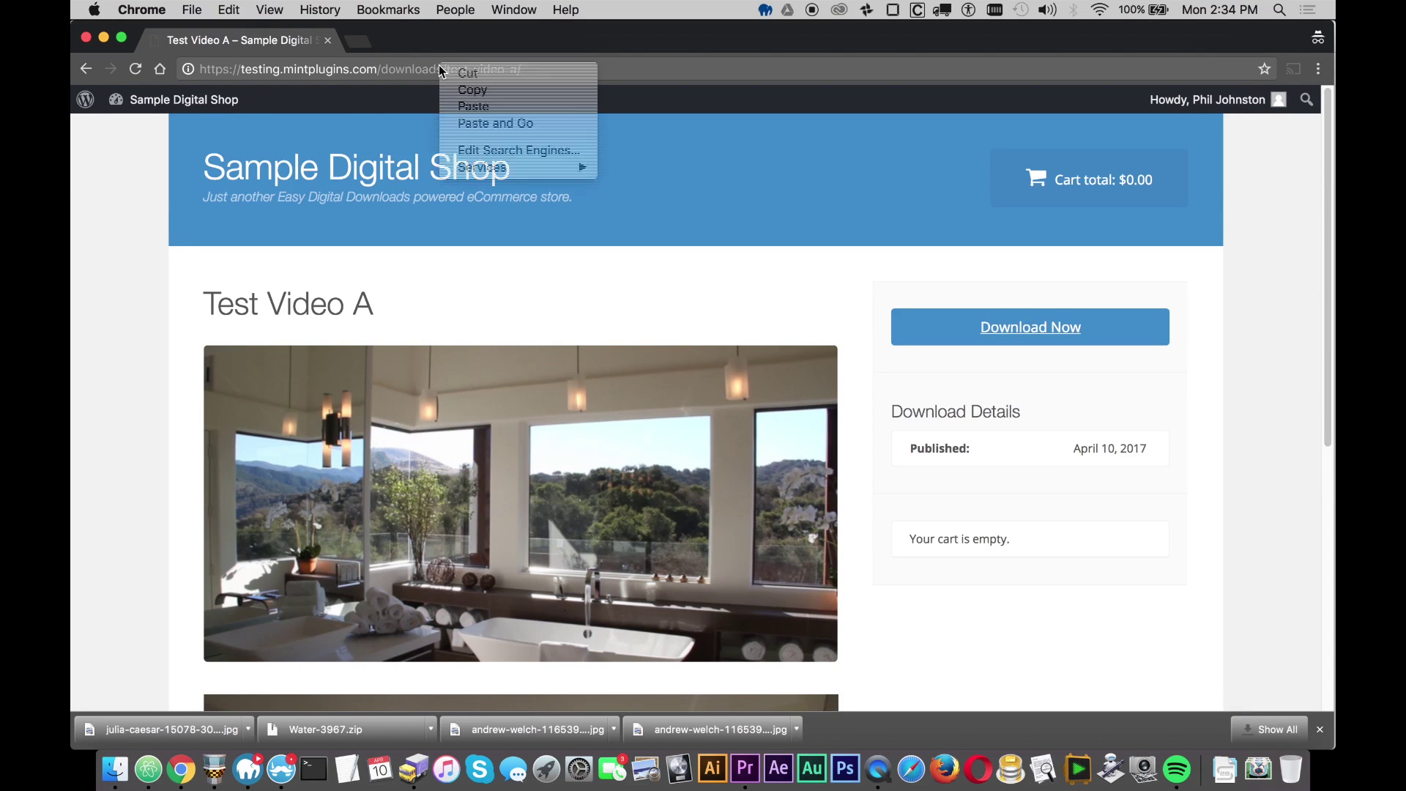
pyautogui.click(469, 124)
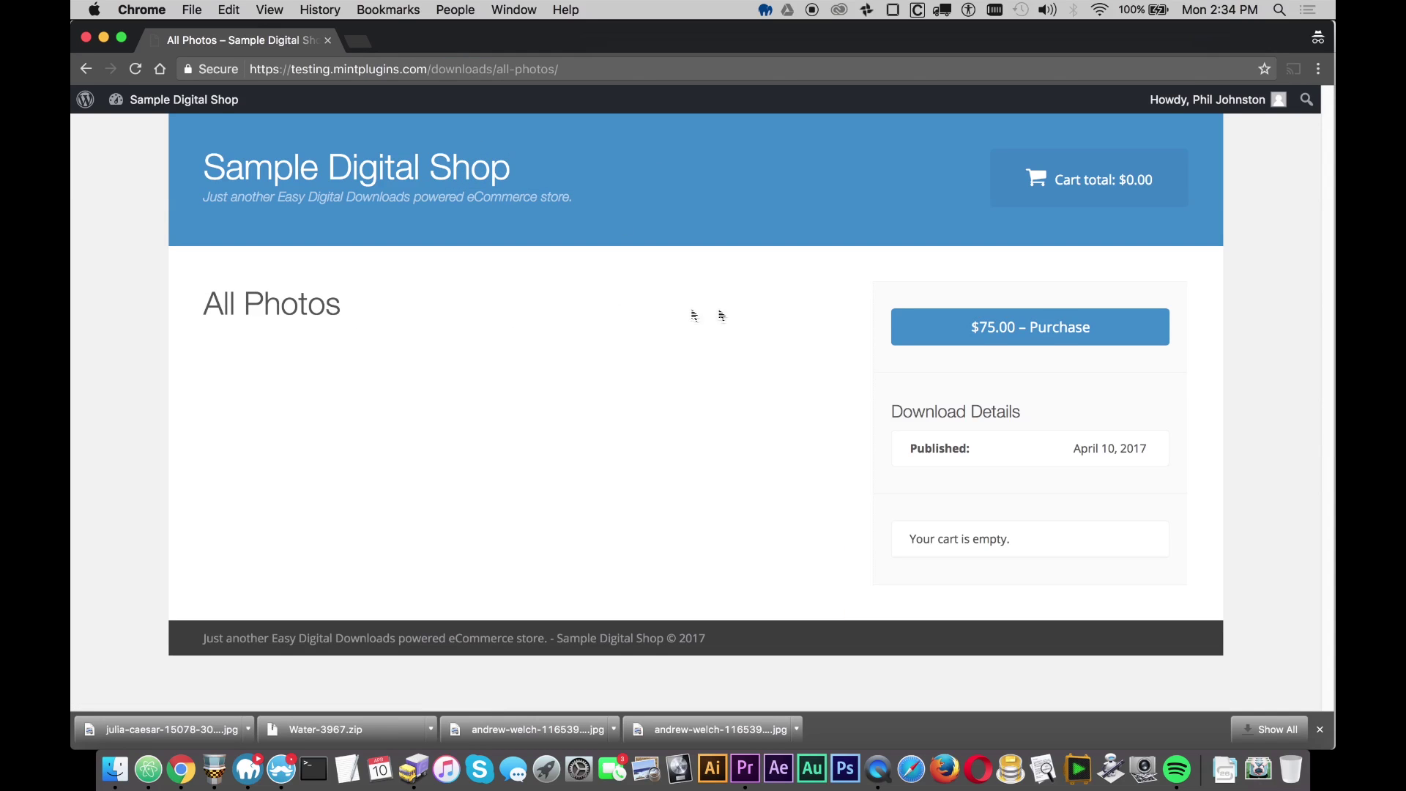
pyautogui.click(1042, 327)
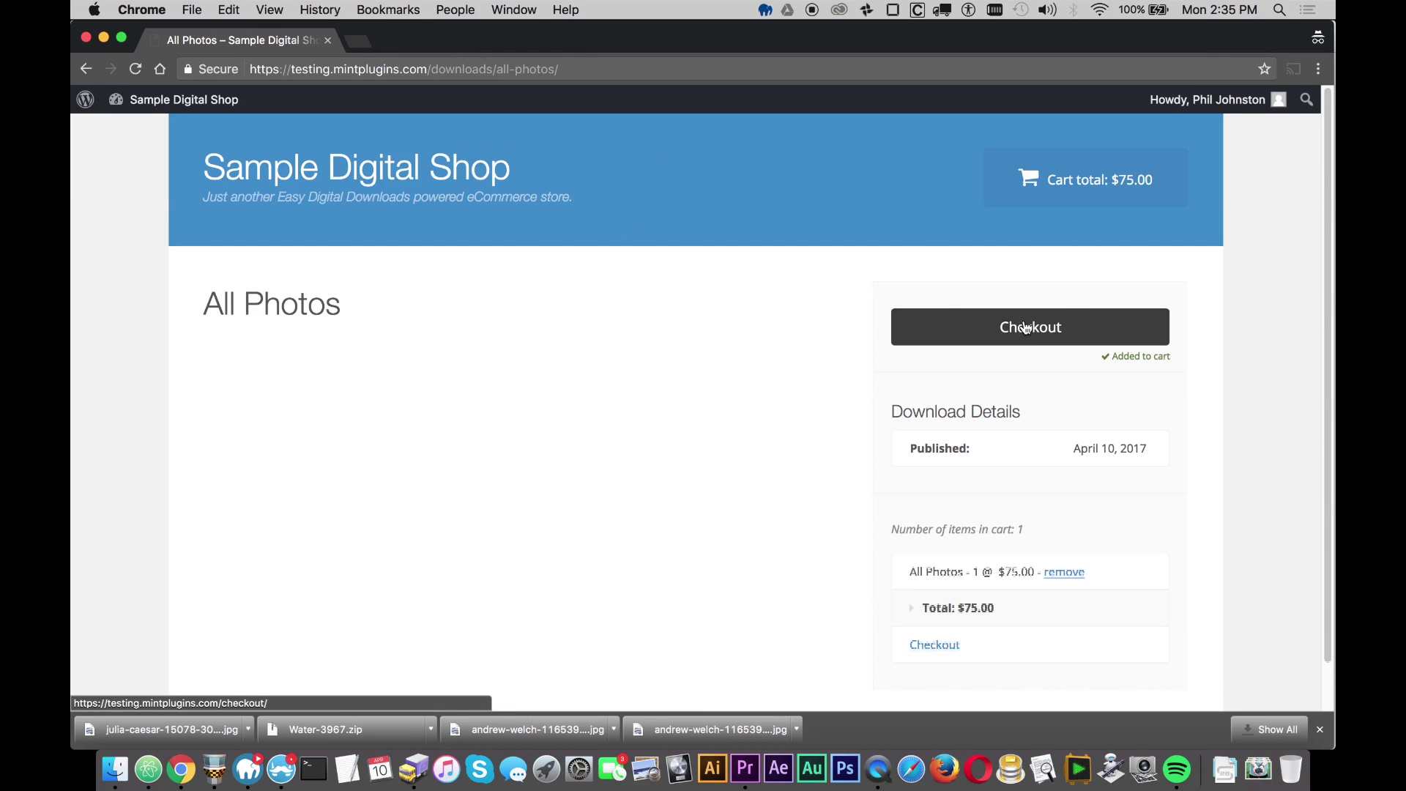
pyautogui.scroll(-5, 590, 351)
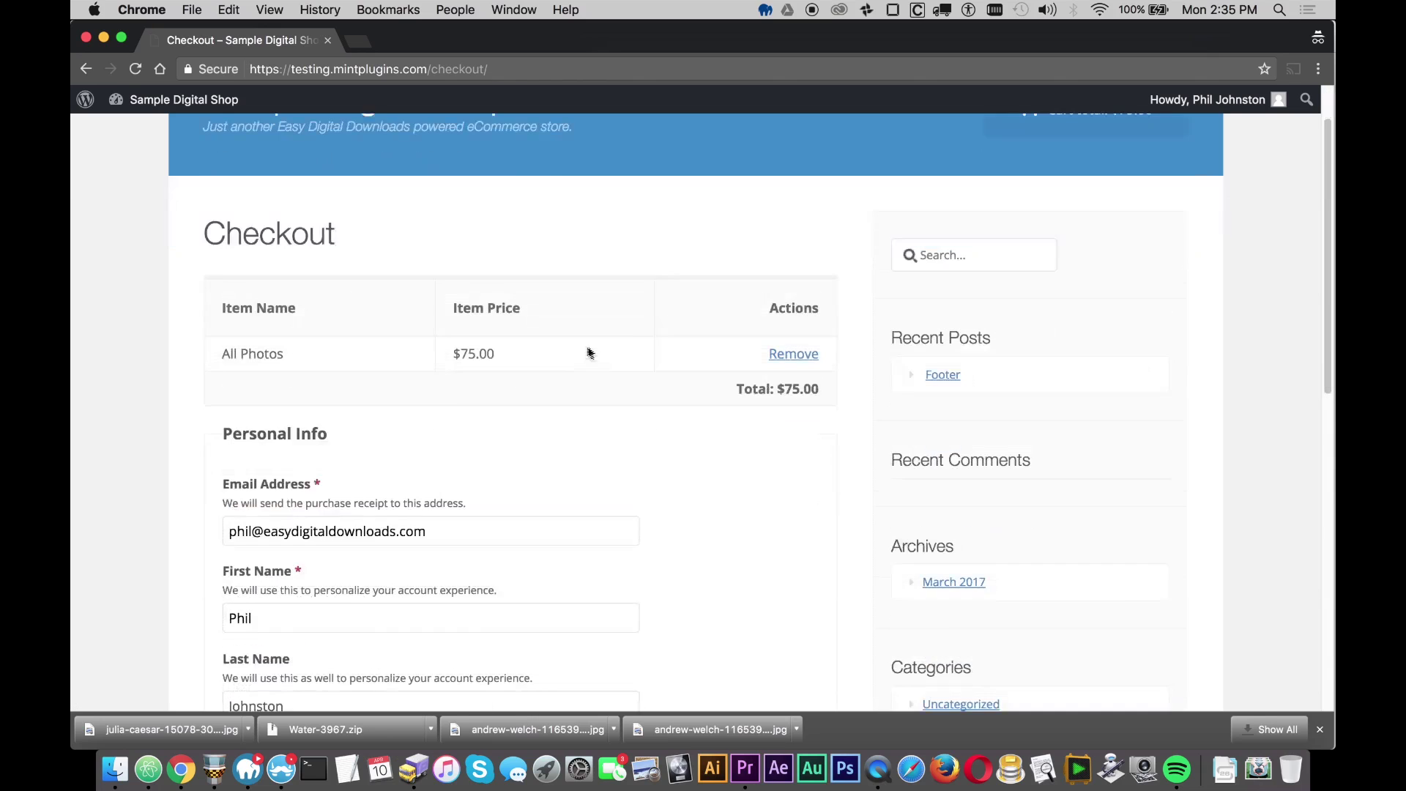
pyautogui.scroll(-2, 564, 352)
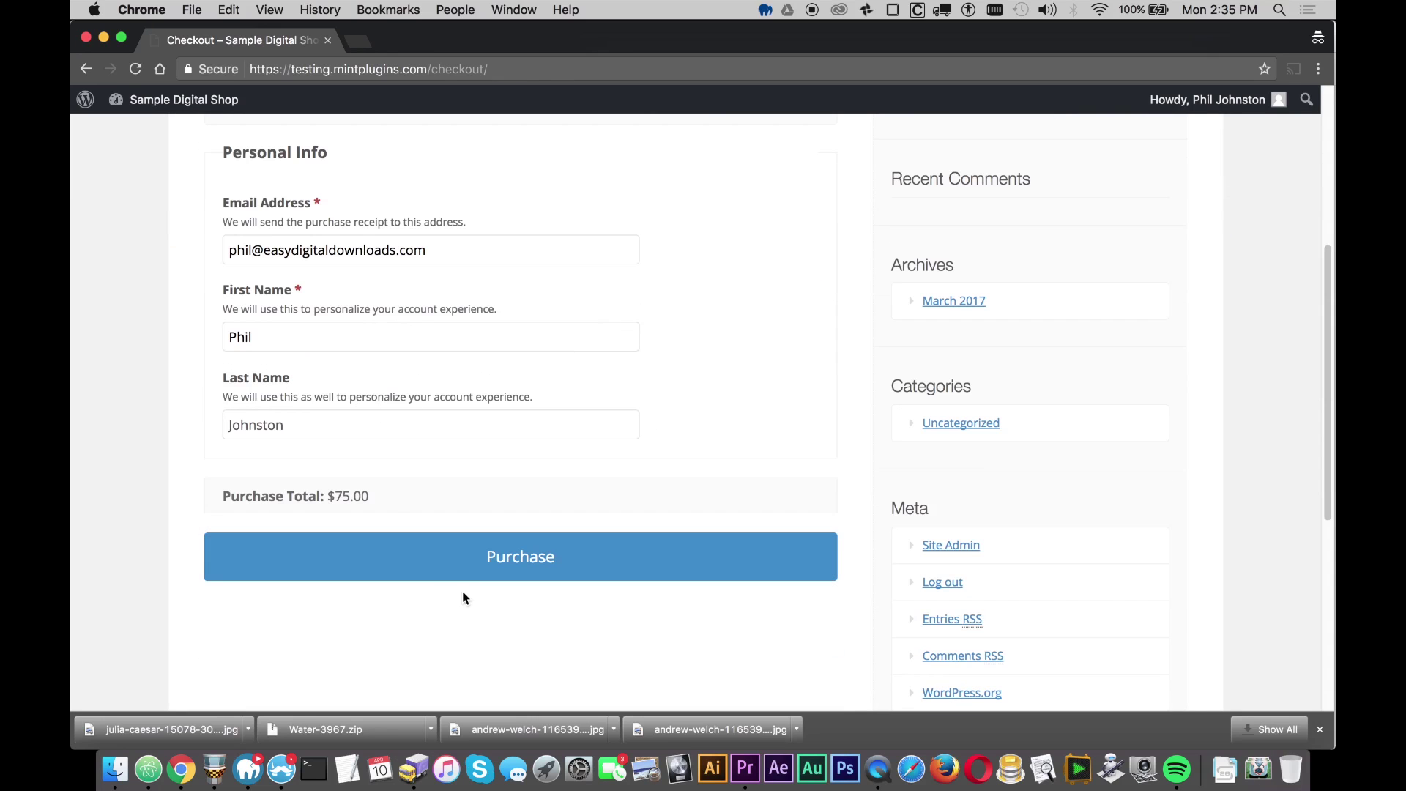
pyautogui.click(512, 559)
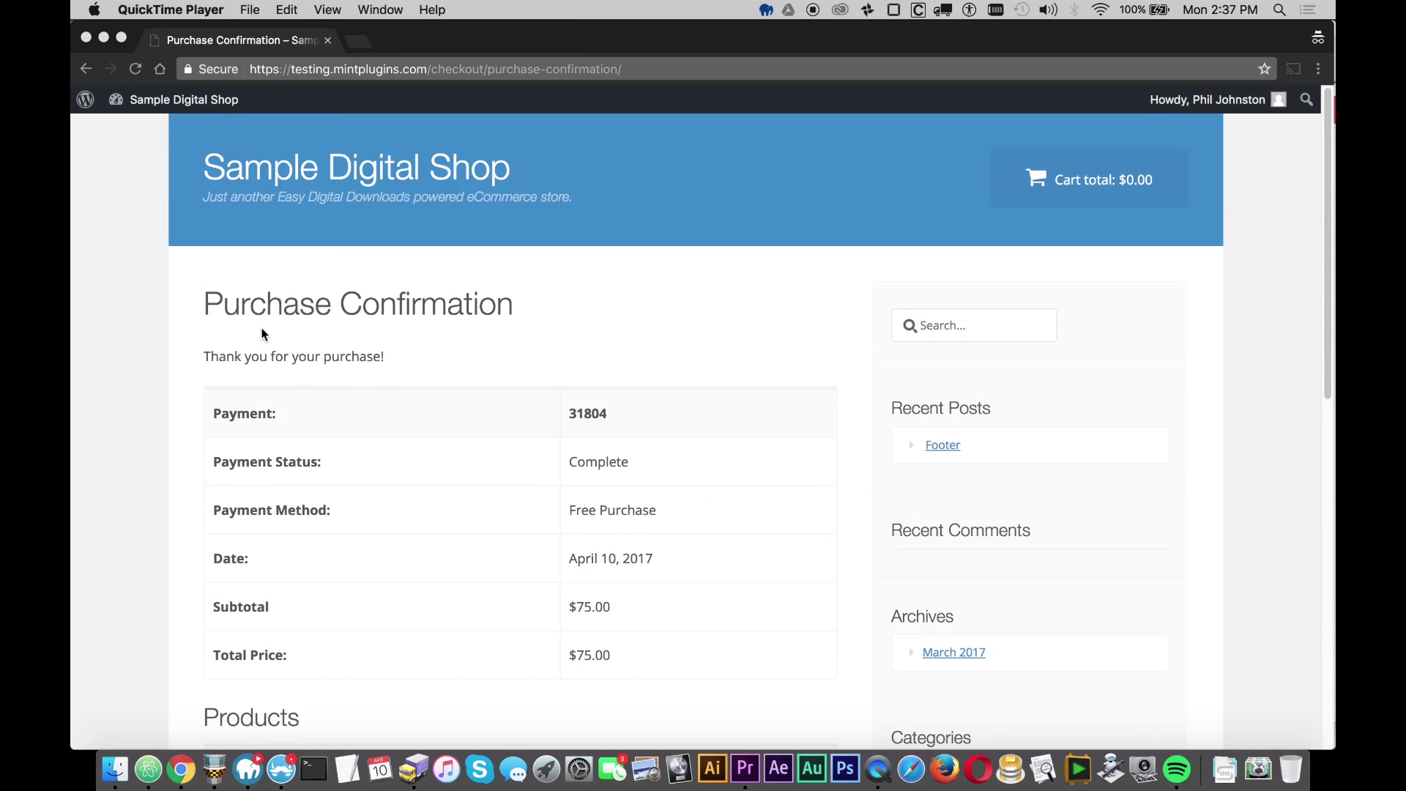
# - Review the payment details and the All Photos entry under Products on the purchase confirmation page
pyautogui.click(206, 304)
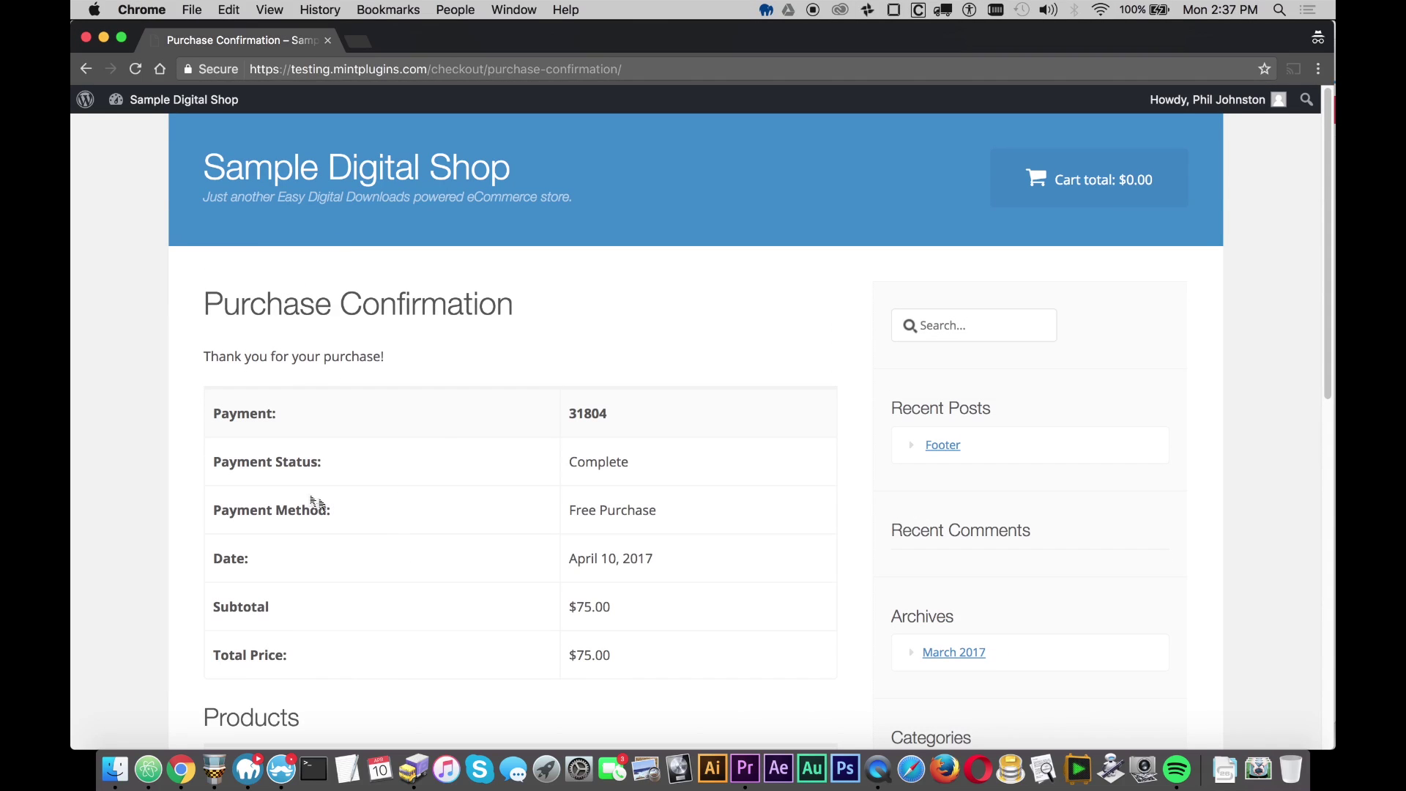
pyautogui.moveTo(239, 452); pyautogui.dragTo(862, 616)
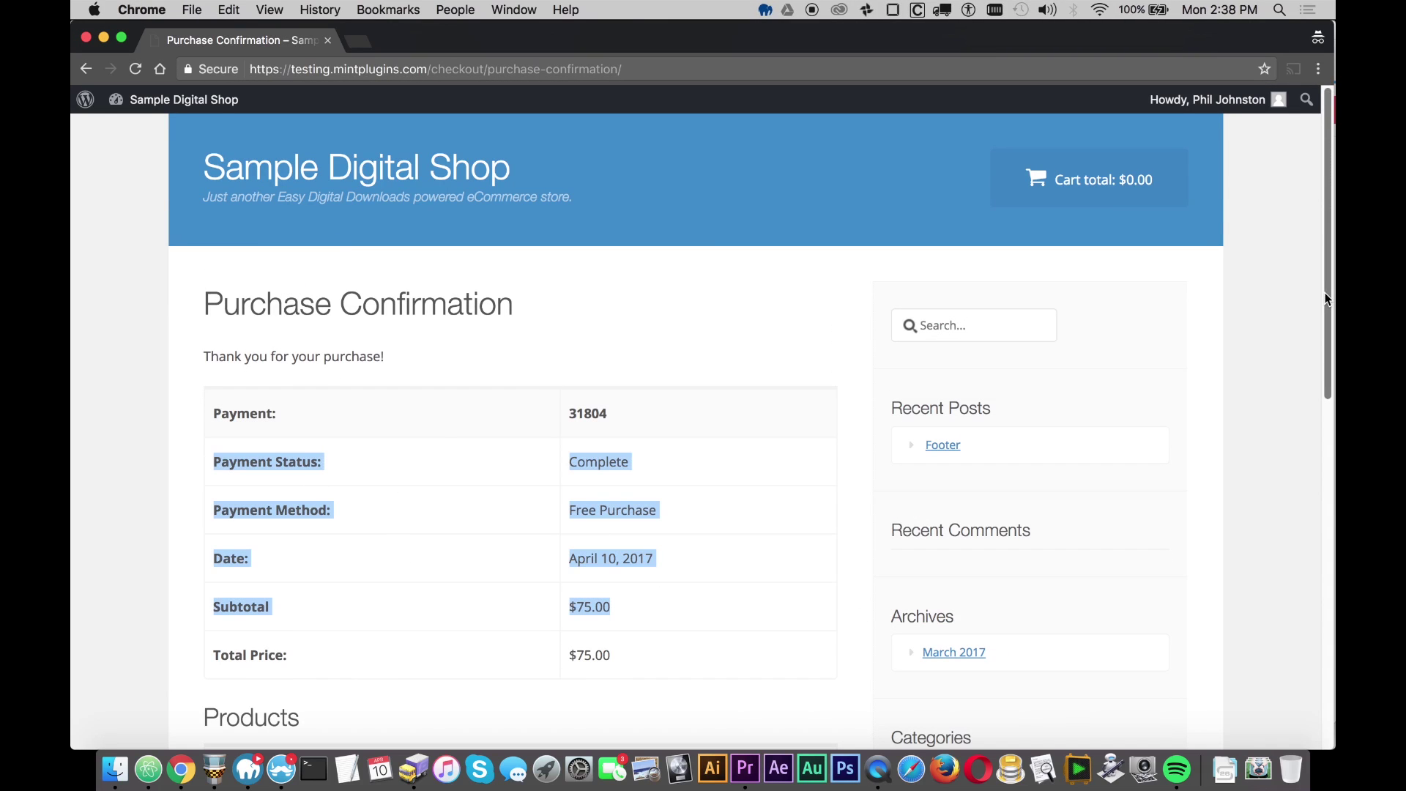
pyautogui.scroll(-5, 646, 425)
pyautogui.click(154, 366)
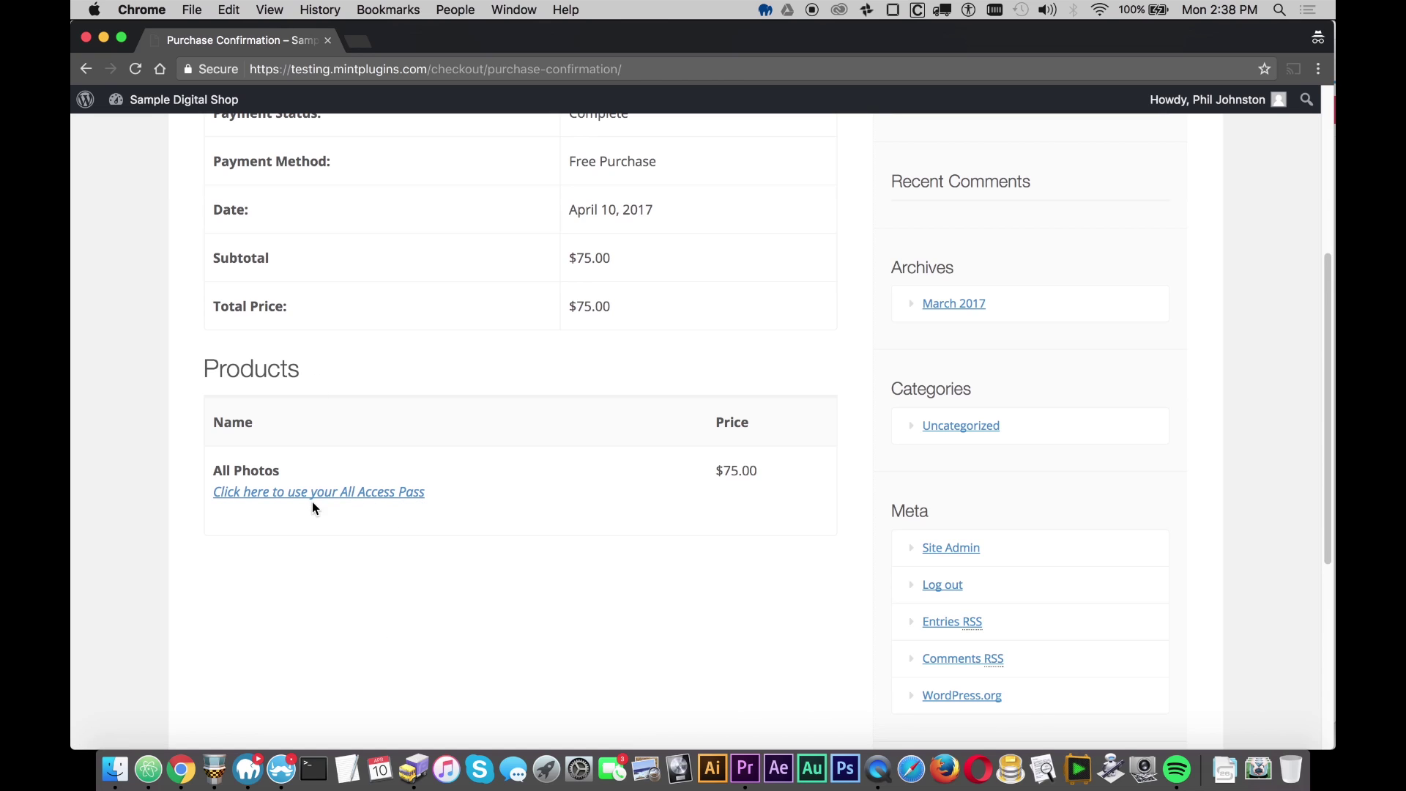
# - Switch to the shop administrator's browser window and open the All Photos download for editing
pyautogui.rightClick(181, 769)
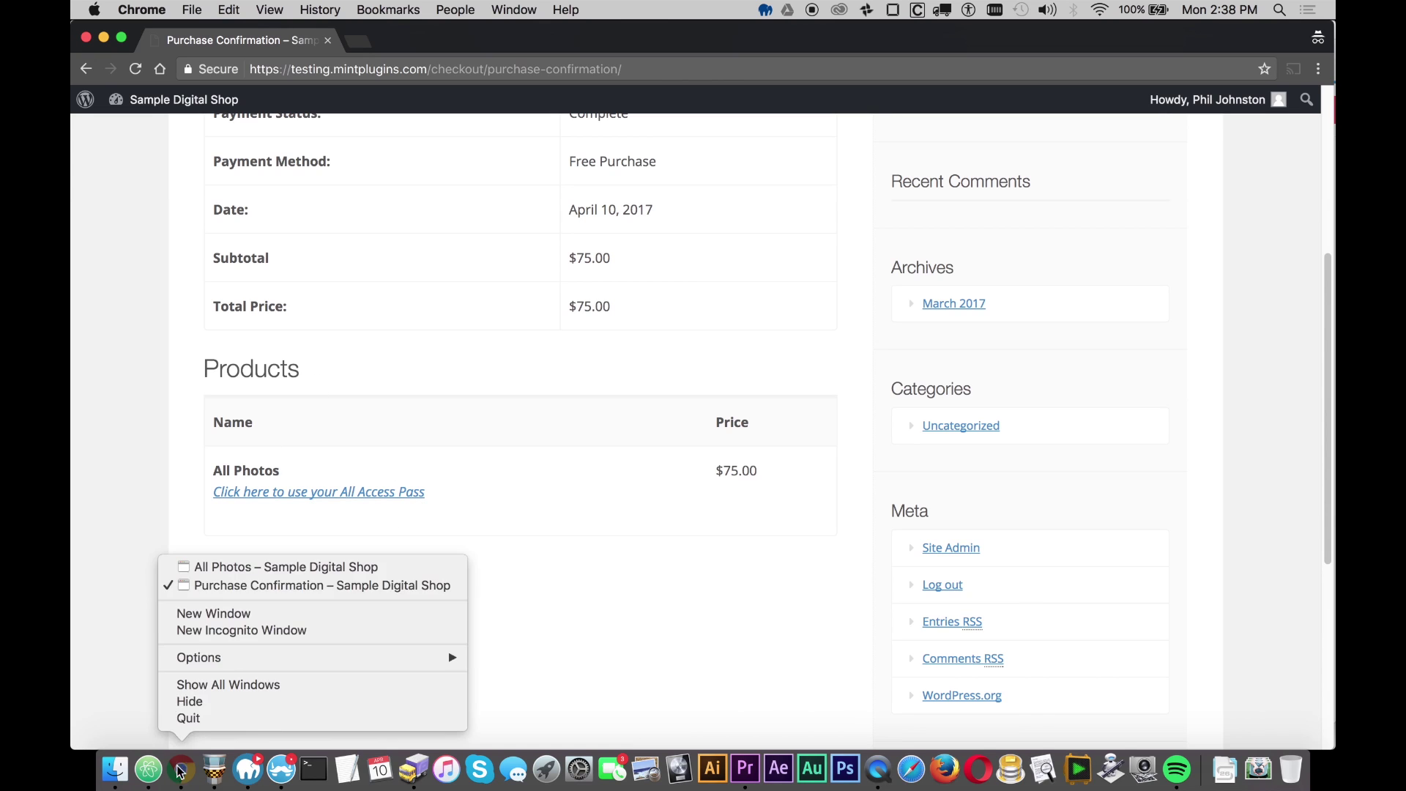
pyautogui.click(242, 564)
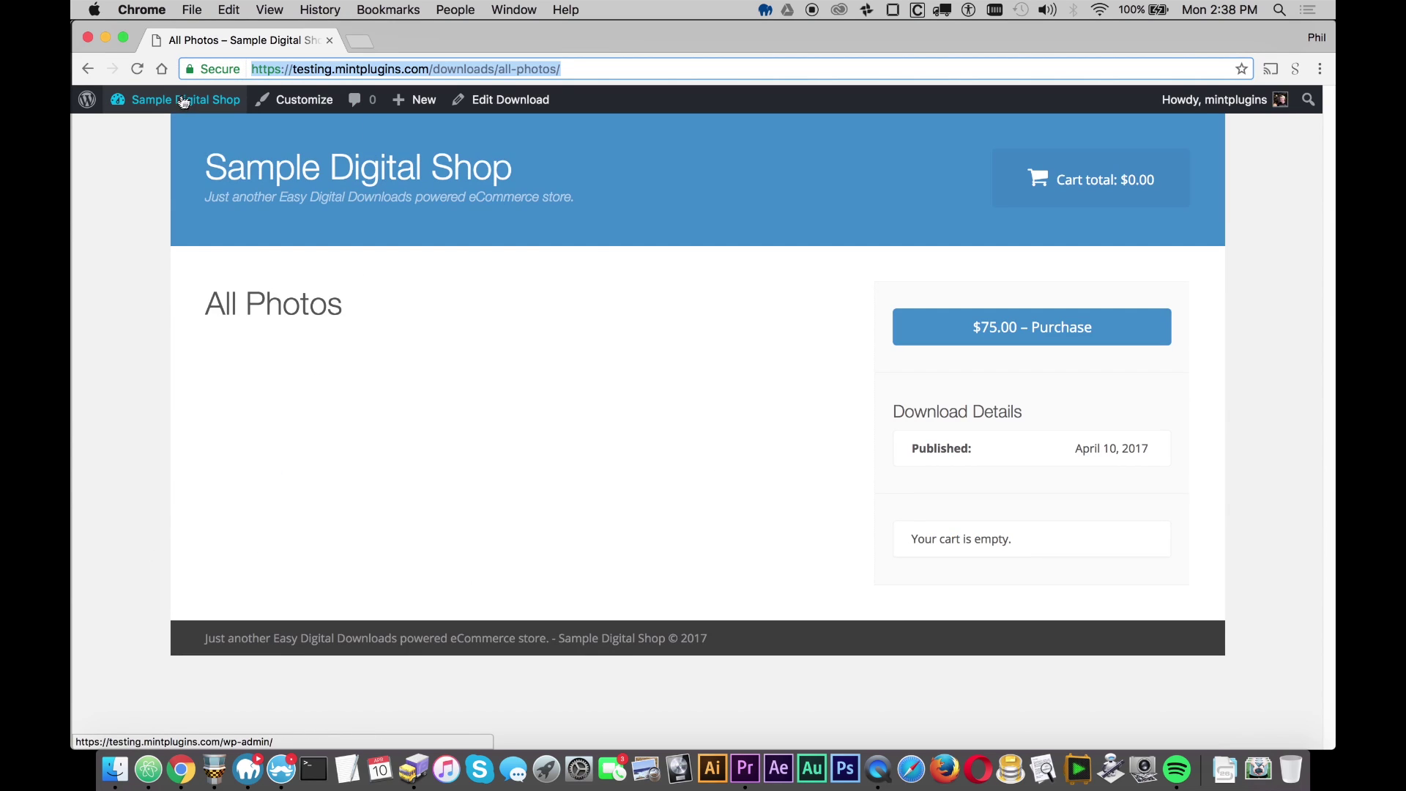
pyautogui.moveTo(154, 101)
pyautogui.click(156, 132)
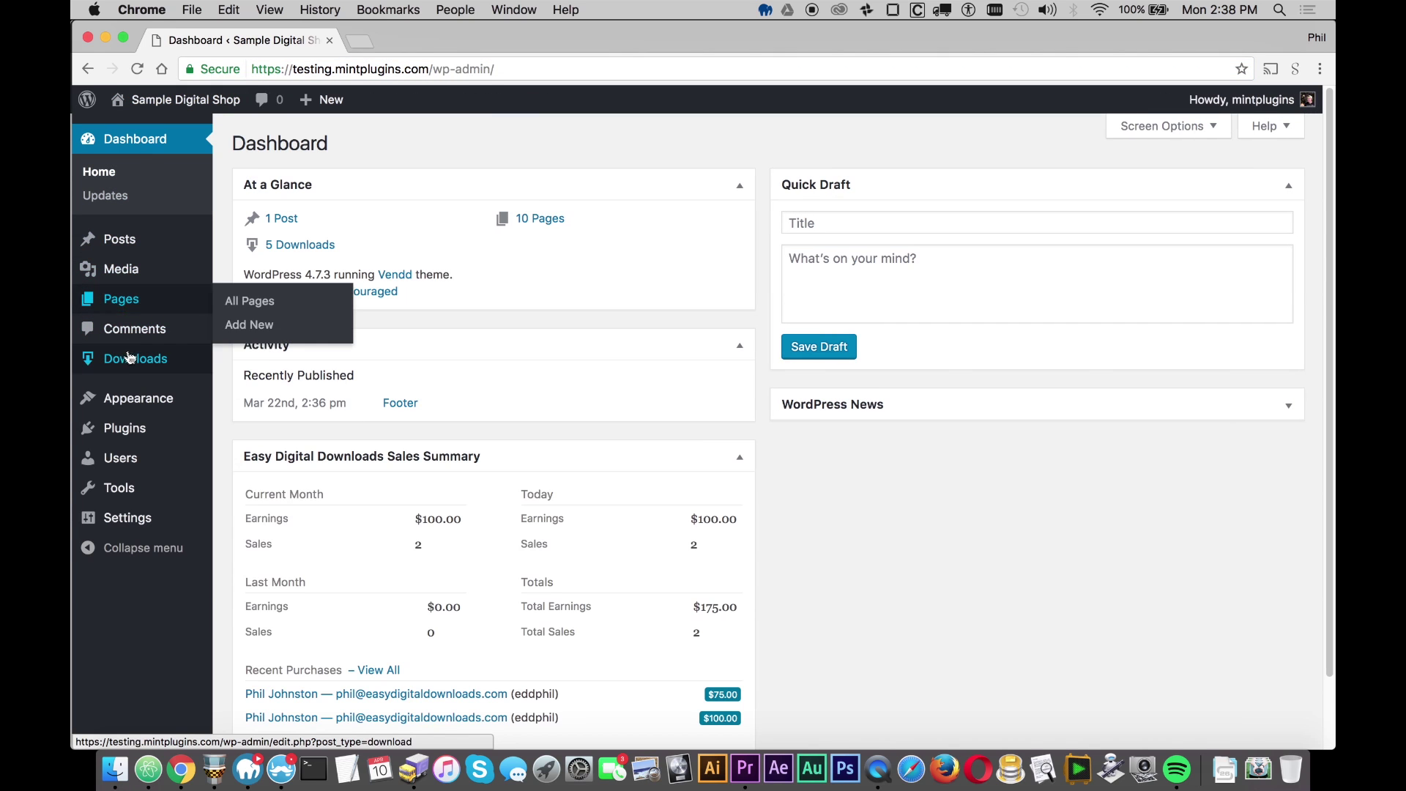
pyautogui.moveTo(132, 358)
pyautogui.click(252, 360)
pyautogui.moveTo(326, 281)
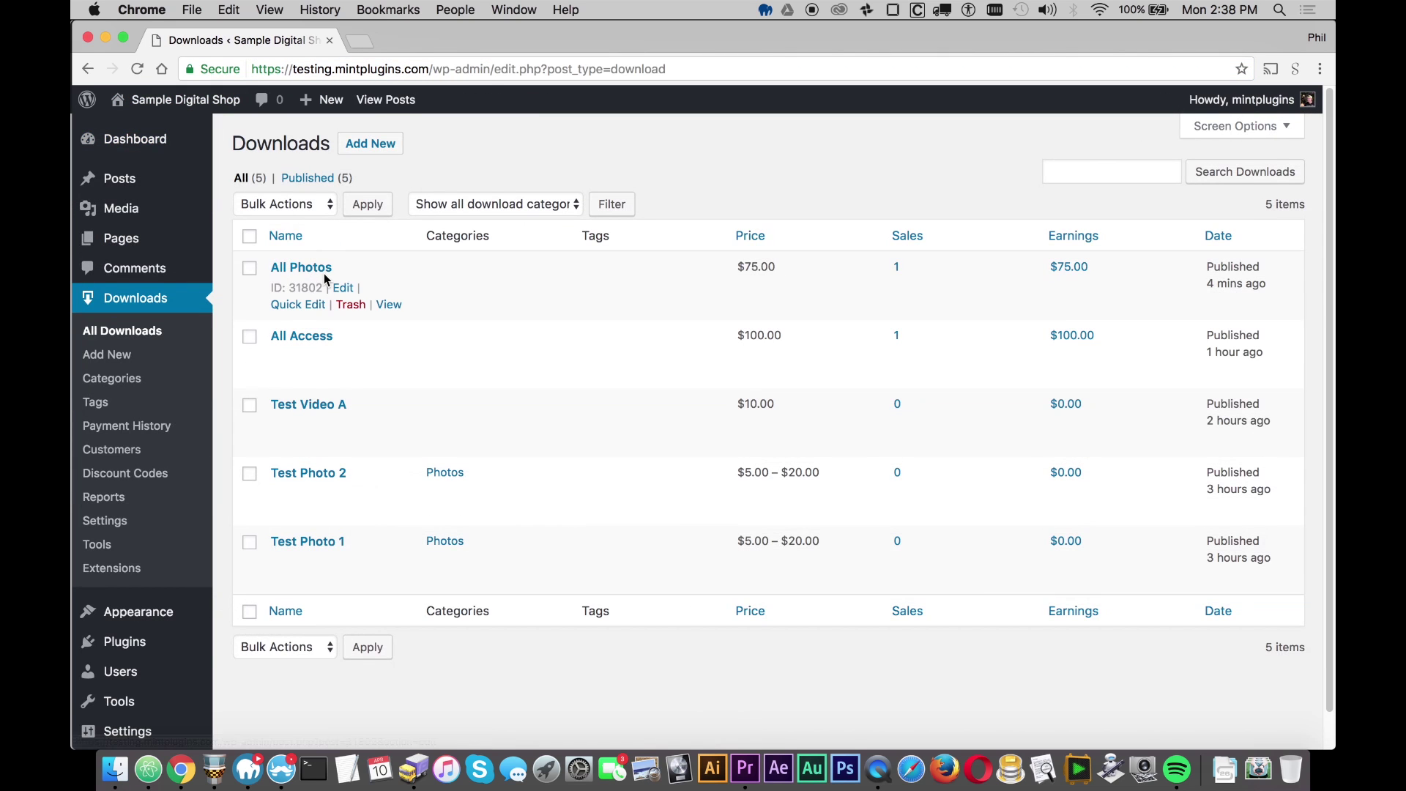
pyautogui.click(344, 289)
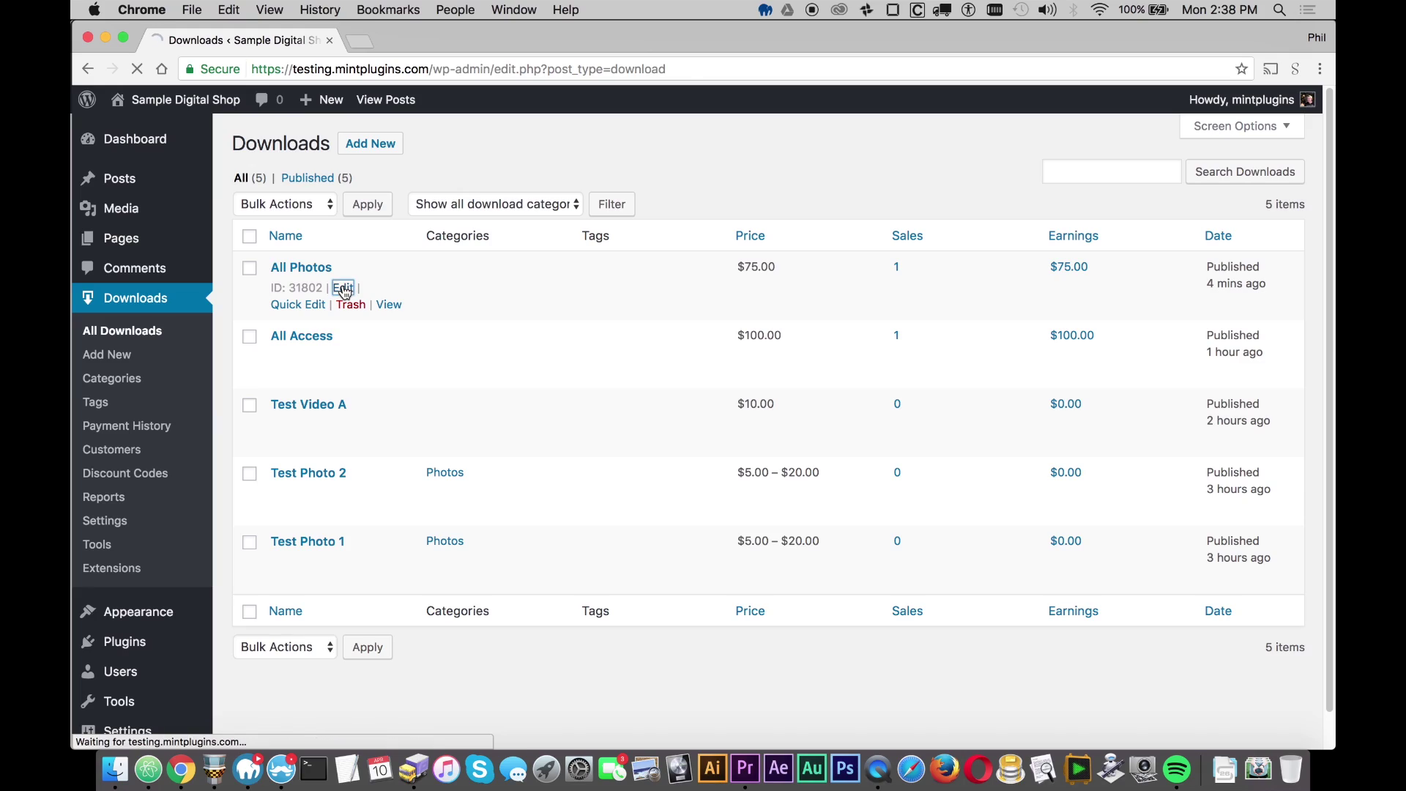
# - Set the receipt's All Access link message to "Click here to download any photo." and inspect the receipt link URL
pyautogui.scroll(-10, 1331, 167)
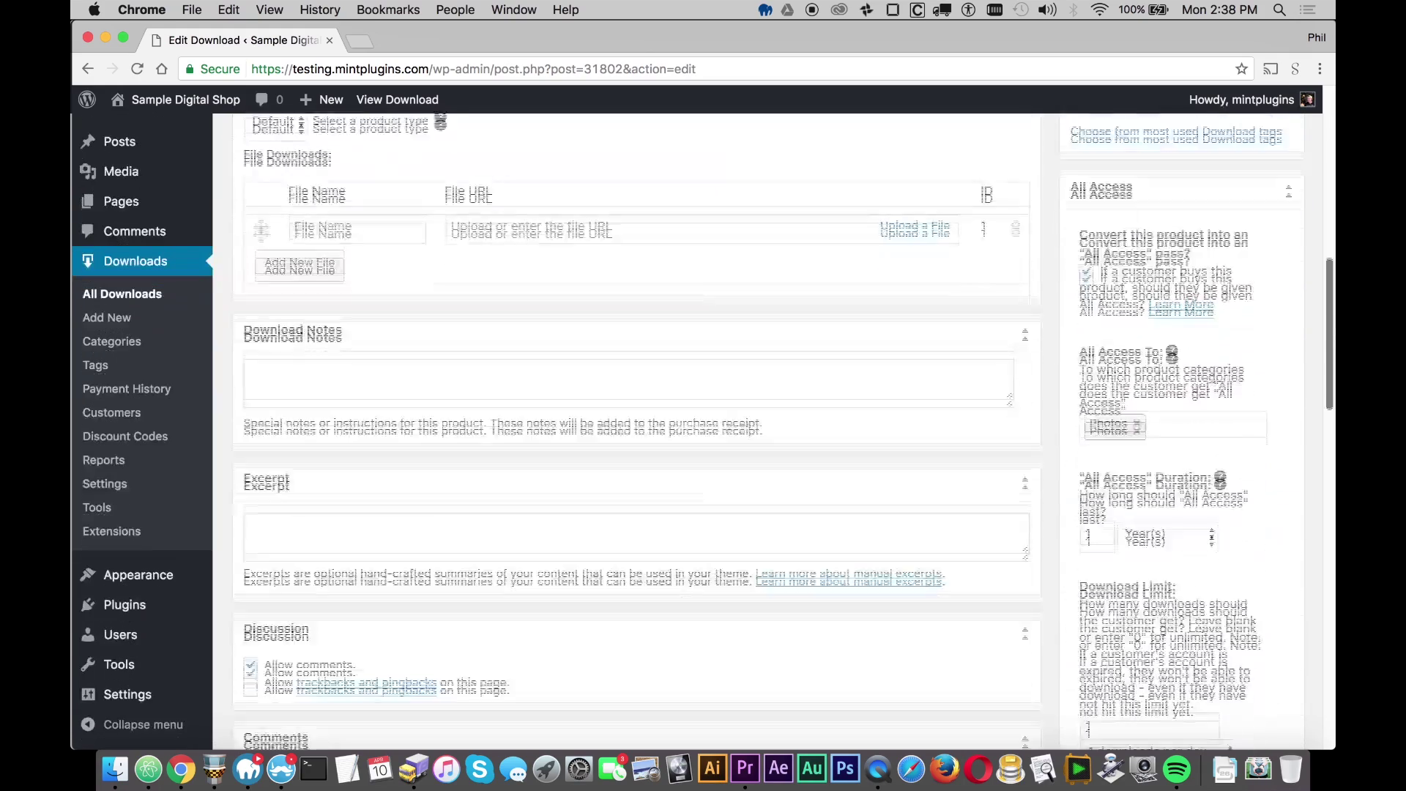
pyautogui.moveTo(1332, 331); pyautogui.dragTo(1326, 522)
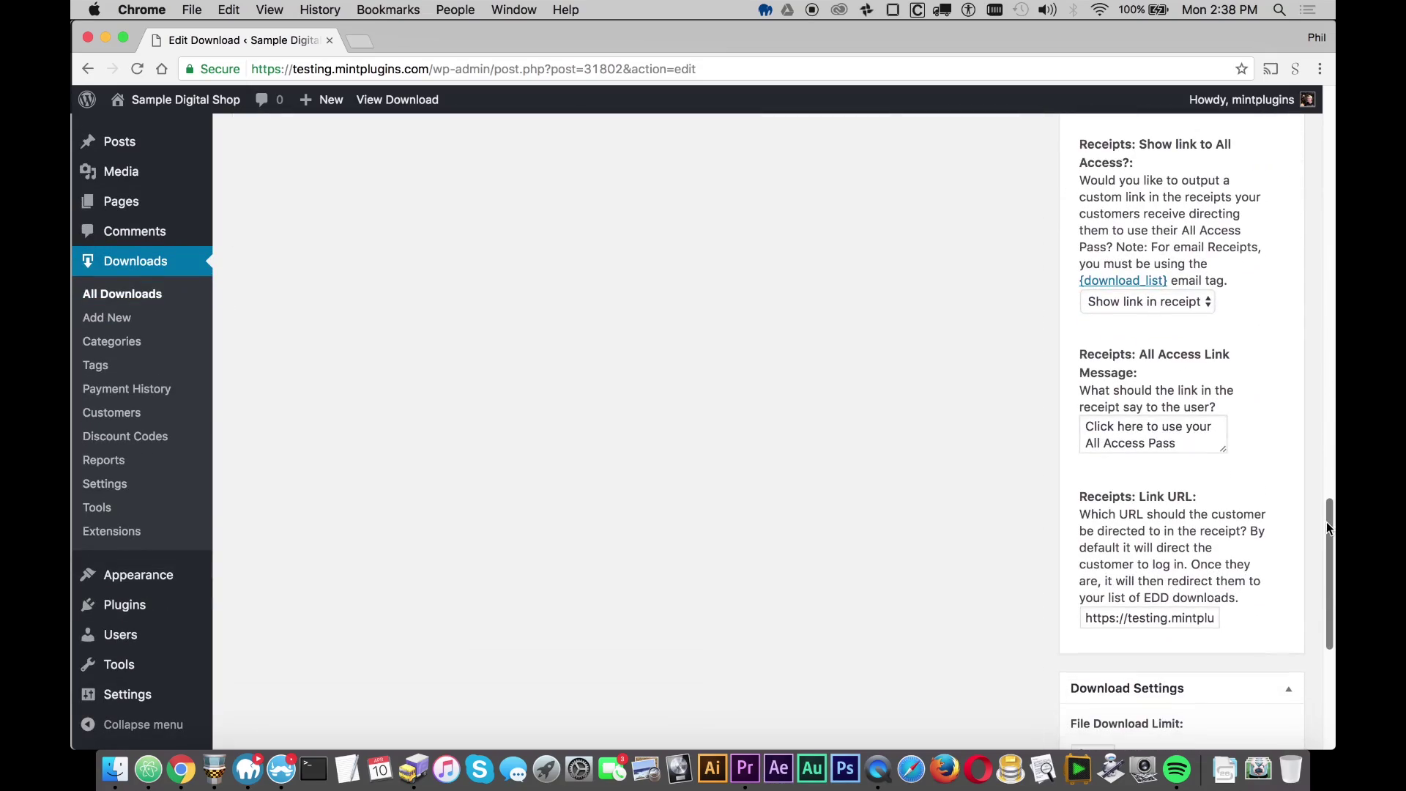
pyautogui.moveTo(1085, 425); pyautogui.dragTo(1211, 435)
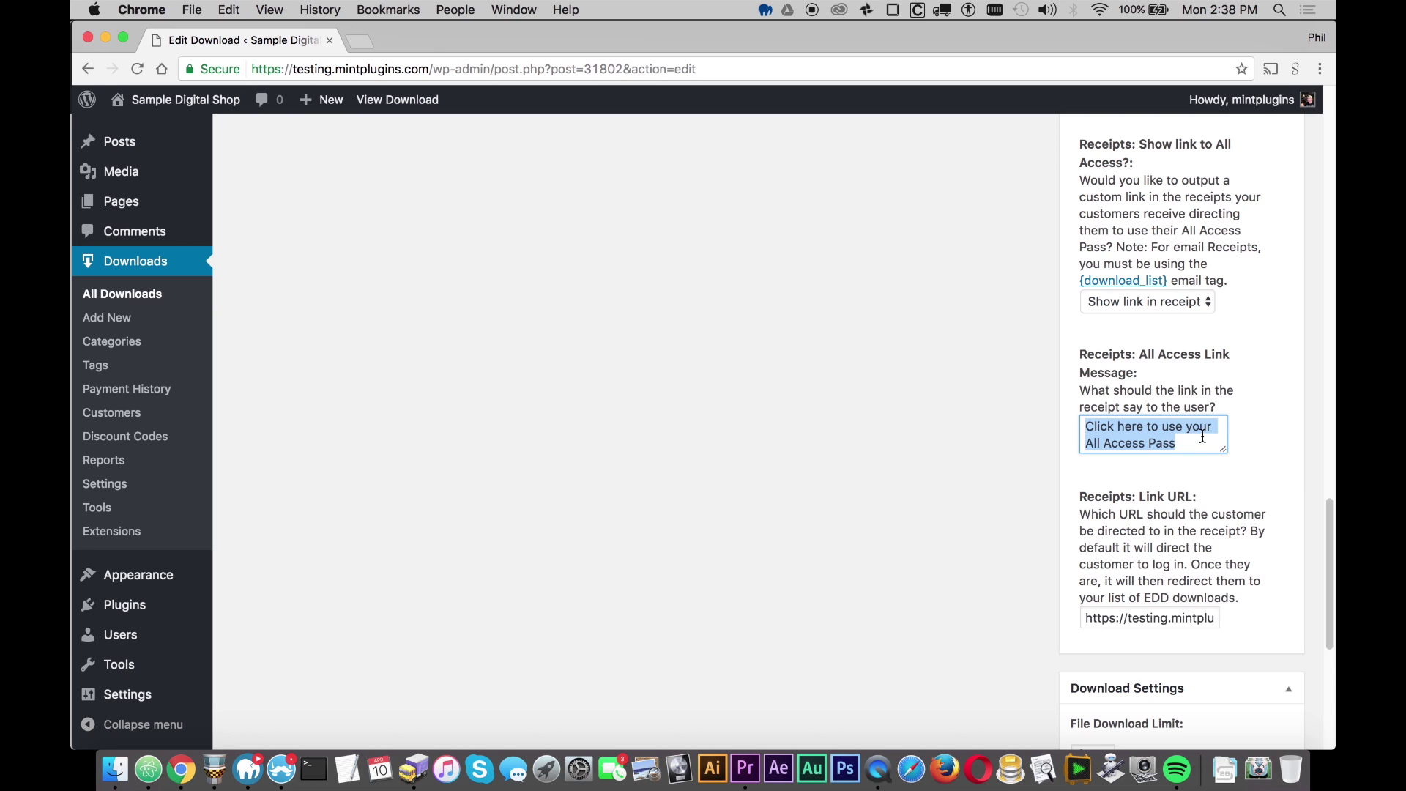
pyautogui.press('super+v')
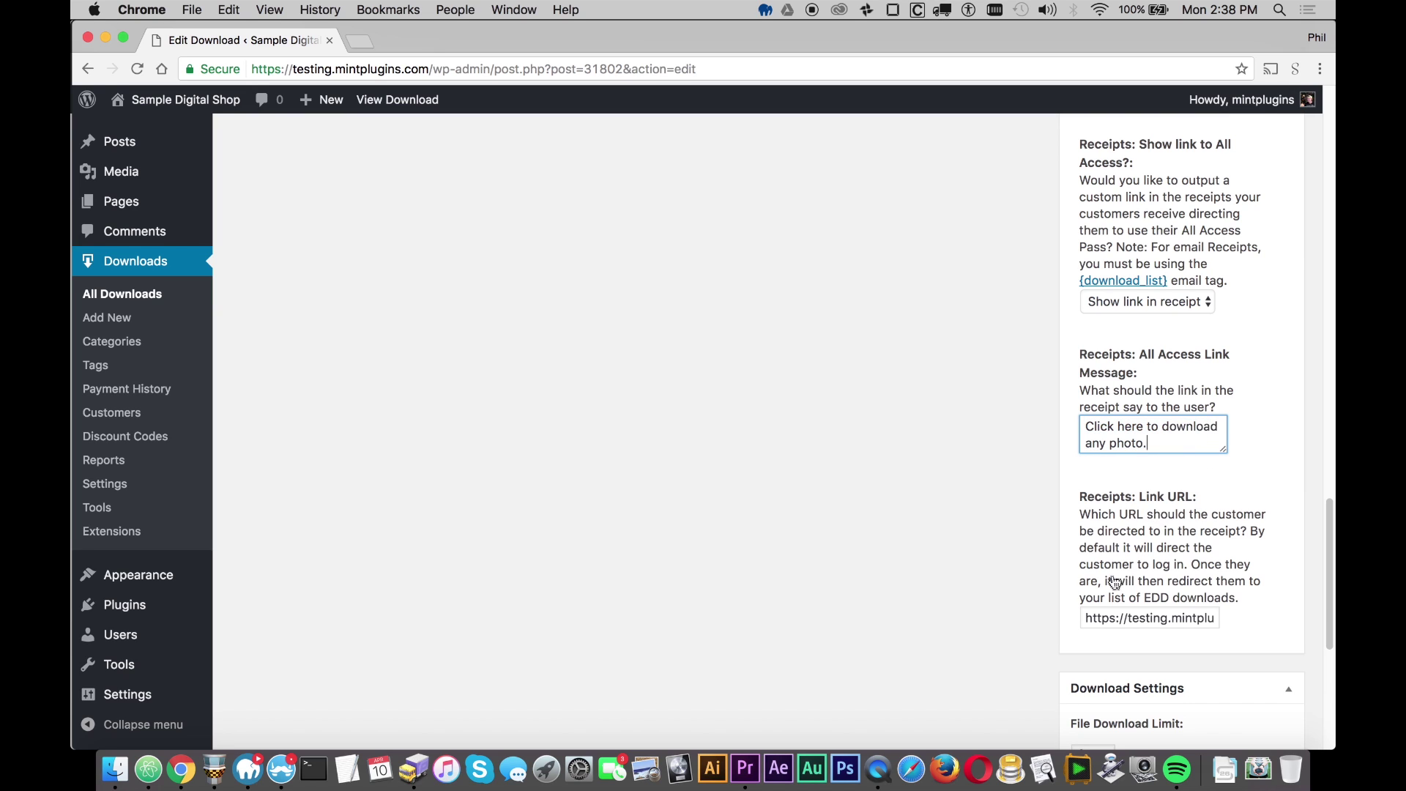
pyautogui.moveTo(1106, 614); pyautogui.dragTo(1201, 620)
pyautogui.click(1175, 619)
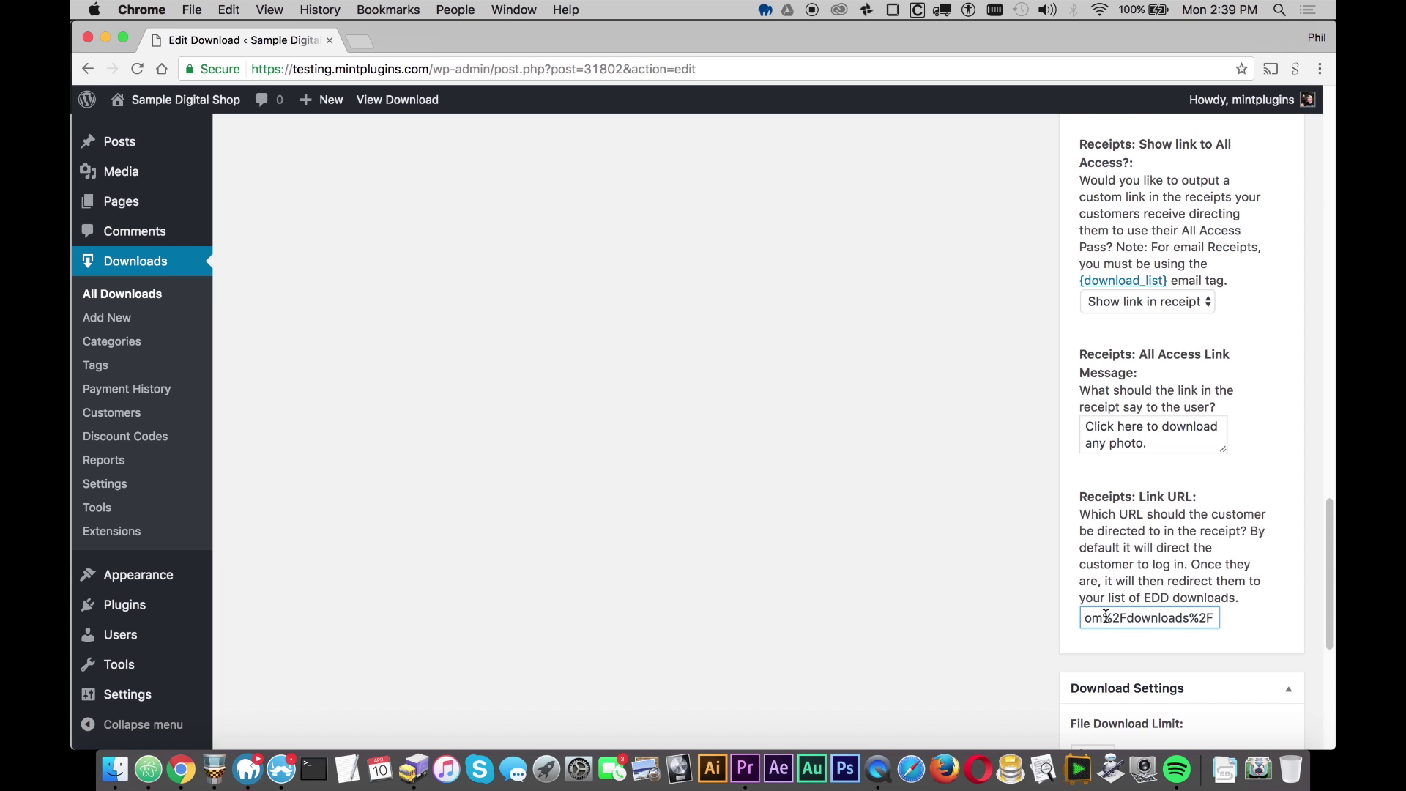
# - Open the Photos download category's public page in a separate tab and copy its address without the edd-flush parameter
pyautogui.click(443, 38)
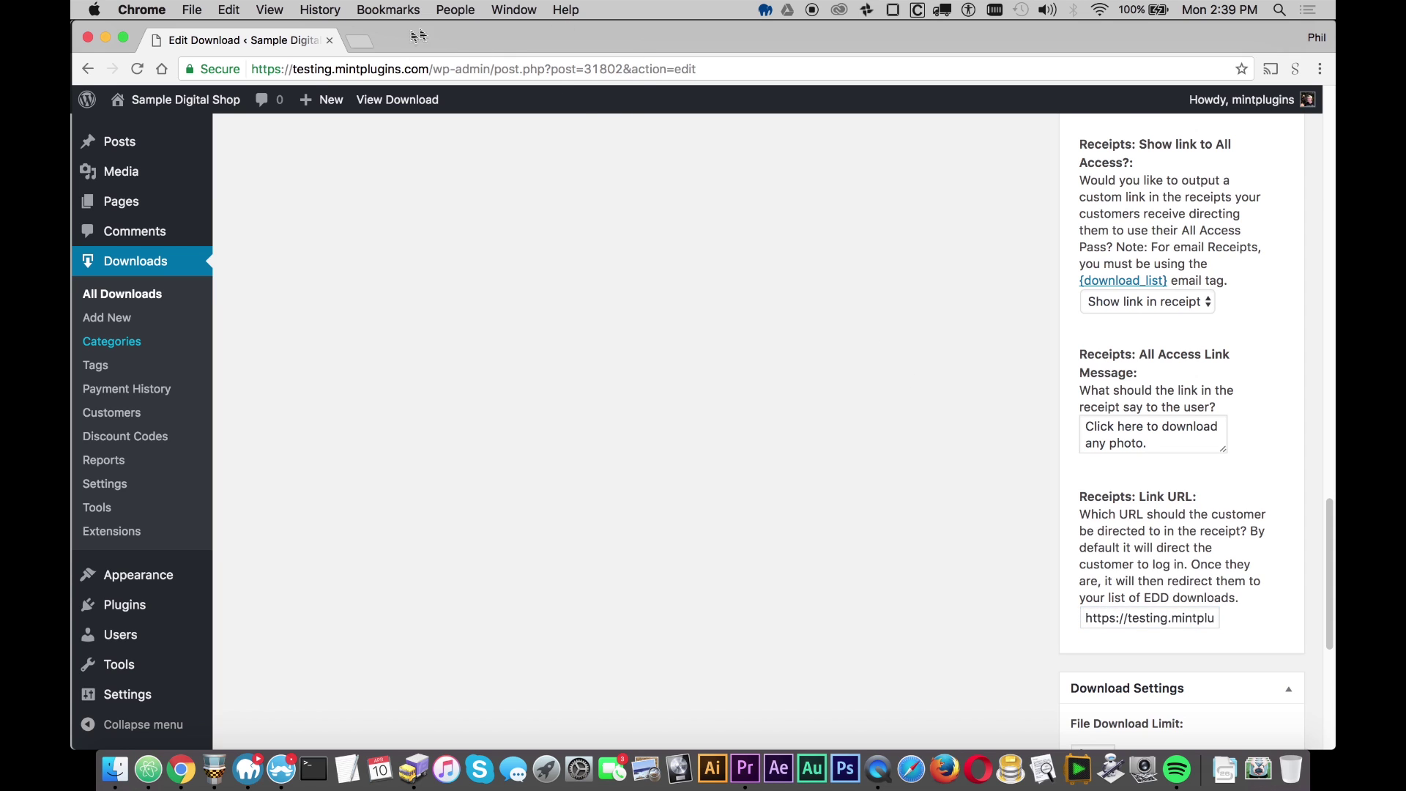
pyautogui.rightClick(110, 341)
pyautogui.click(181, 351)
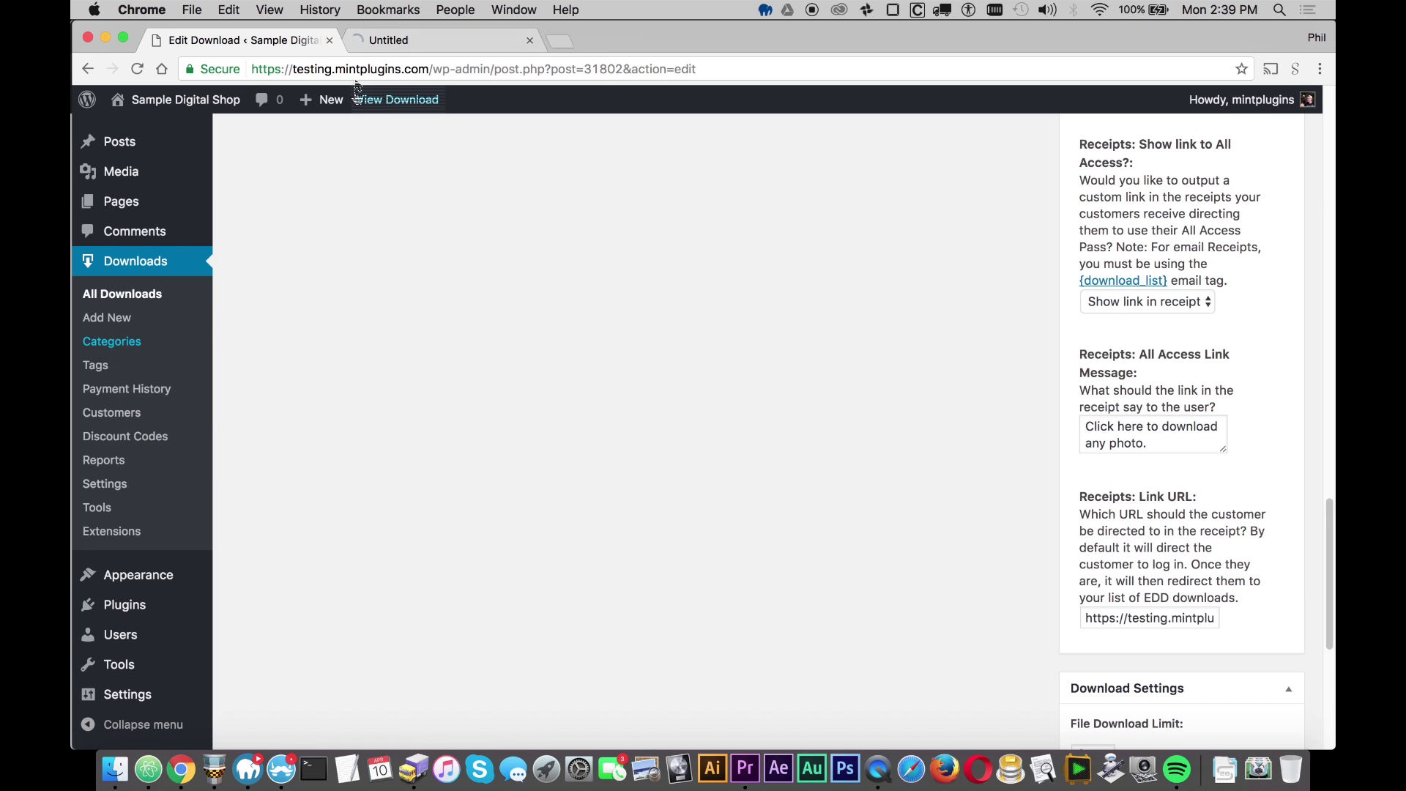
pyautogui.click(427, 44)
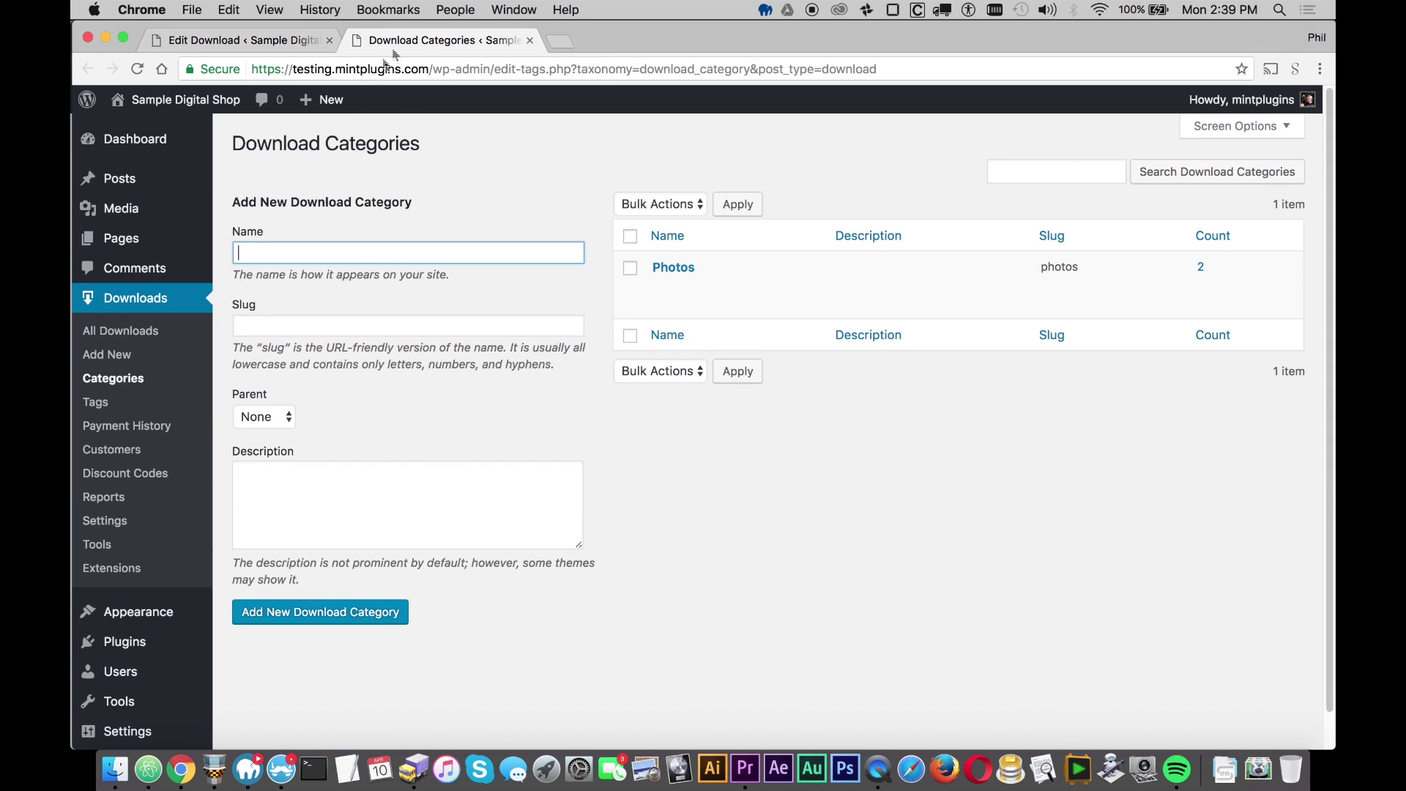
pyautogui.click(667, 304)
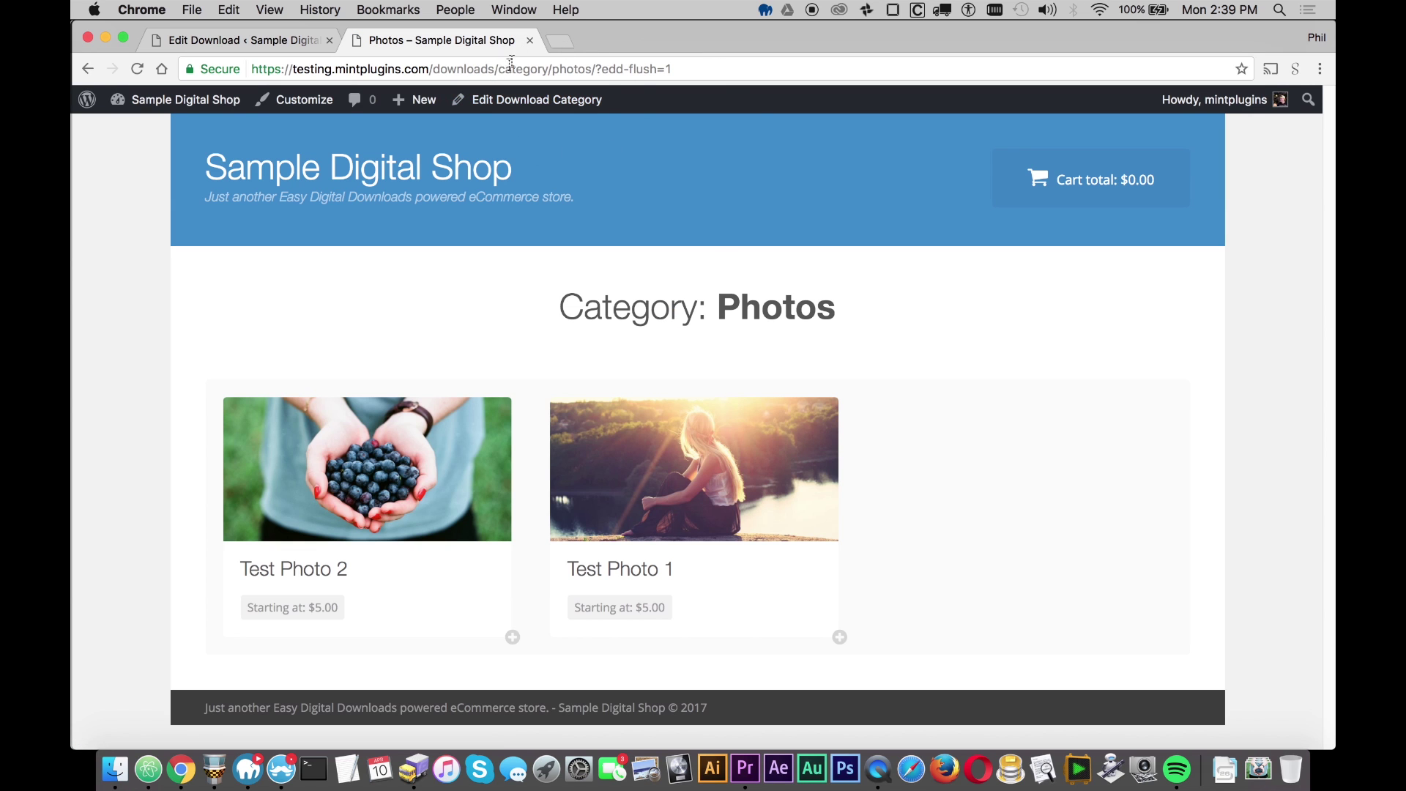
pyautogui.moveTo(597, 69); pyautogui.dragTo(234, 69)
pyautogui.rightClick(301, 68)
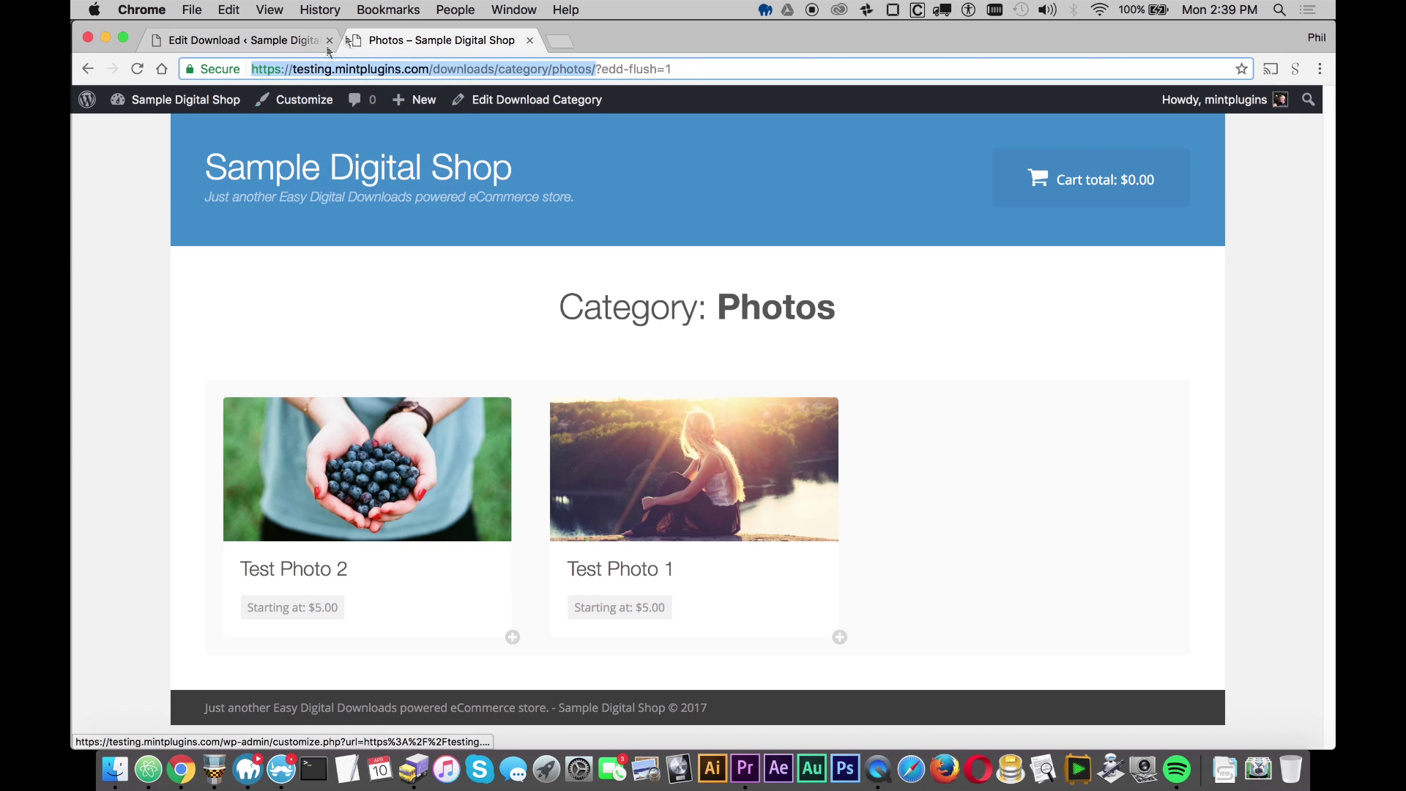
# - Replace the All Photos receipt link URL with the copied Photos category address and update the product
pyautogui.click(257, 38)
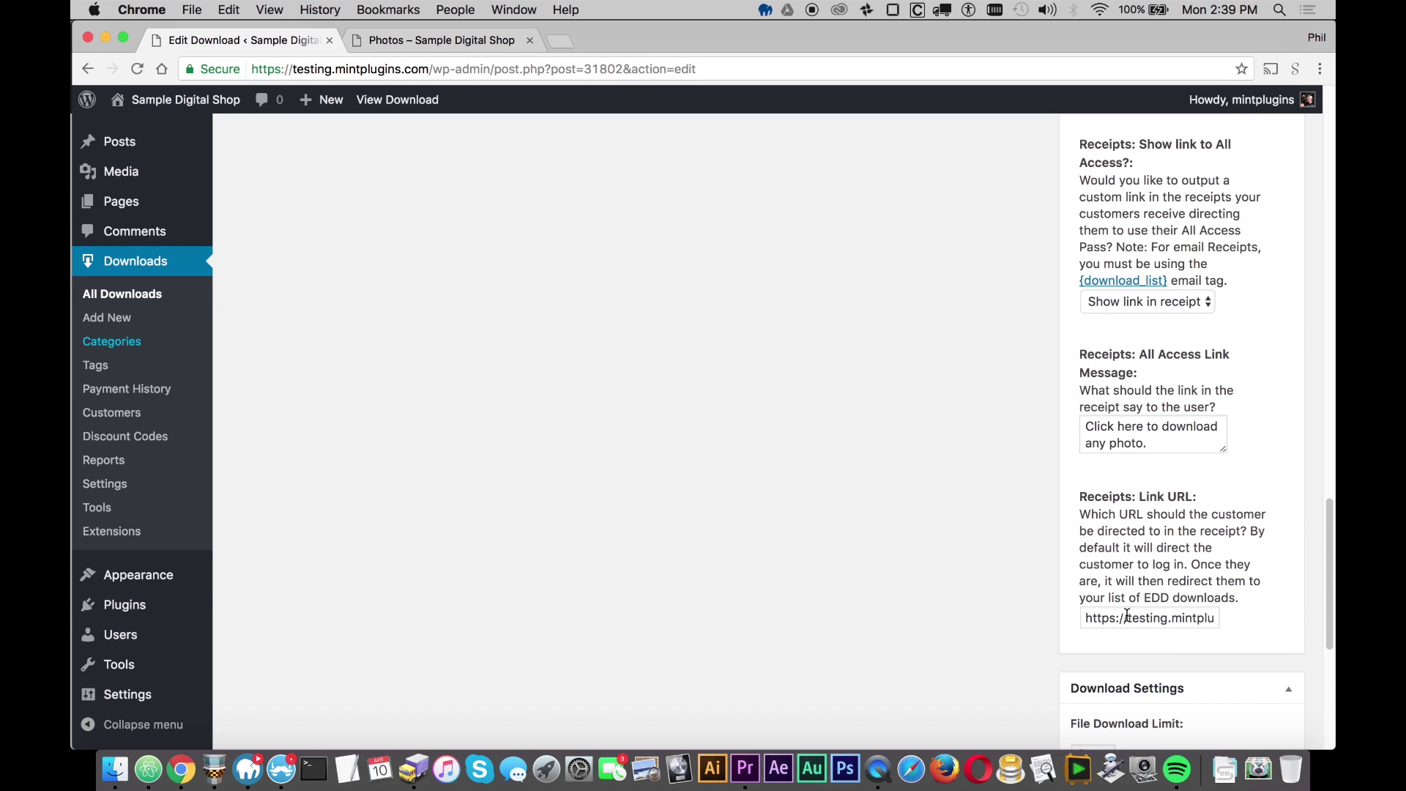
pyautogui.moveTo(1094, 621); pyautogui.dragTo(1303, 622)
pyautogui.click(1168, 613)
pyautogui.click(1125, 618)
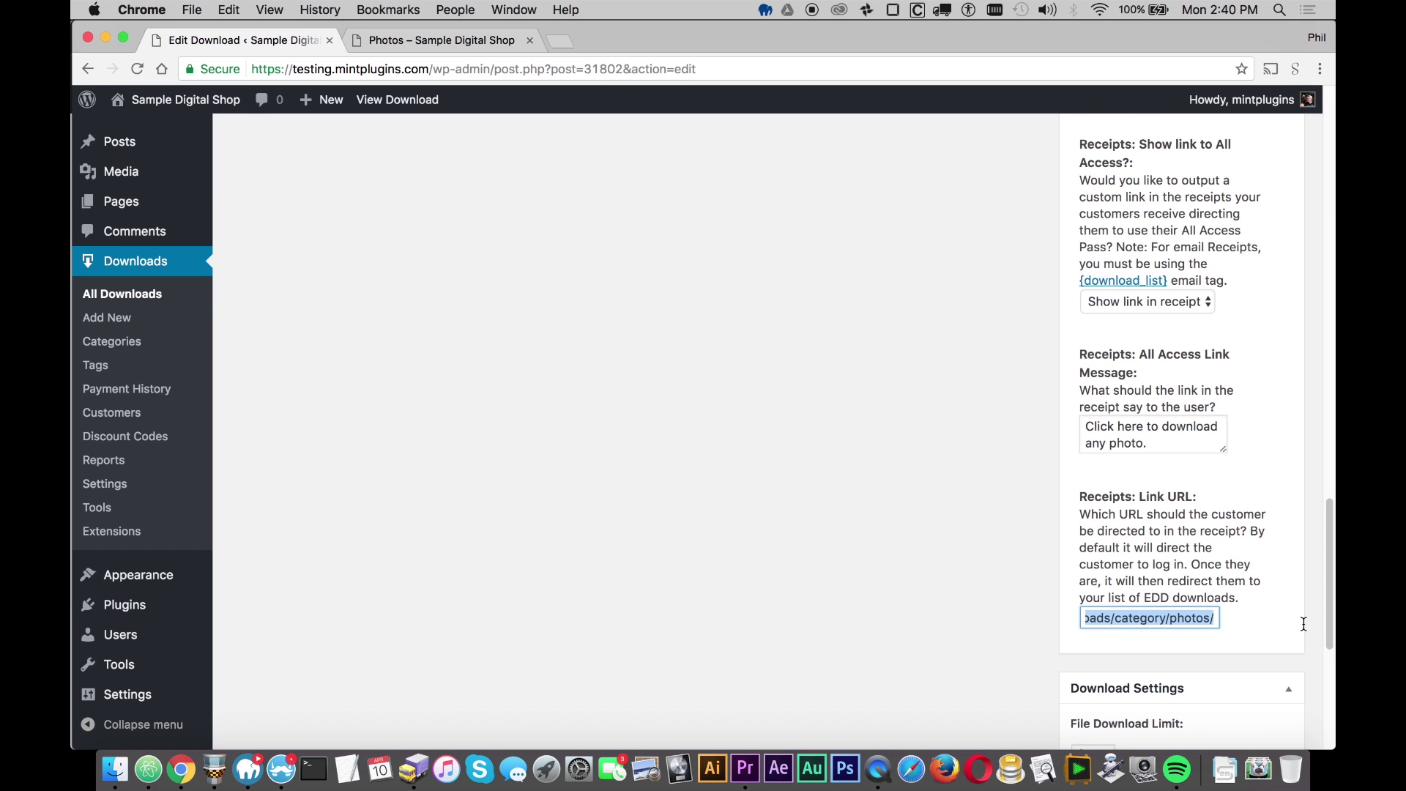
pyautogui.click(959, 590)
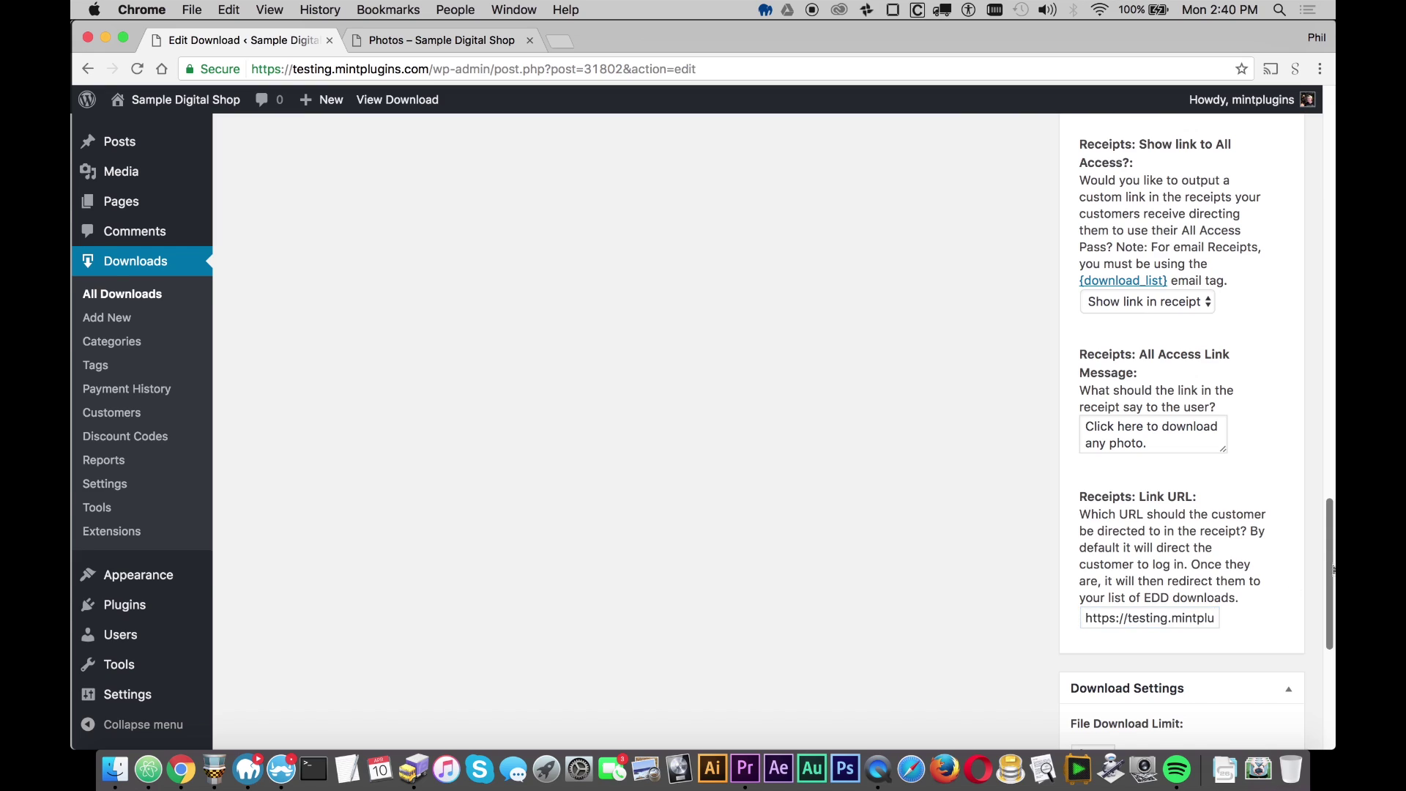
pyautogui.scroll(15, 1332, 572)
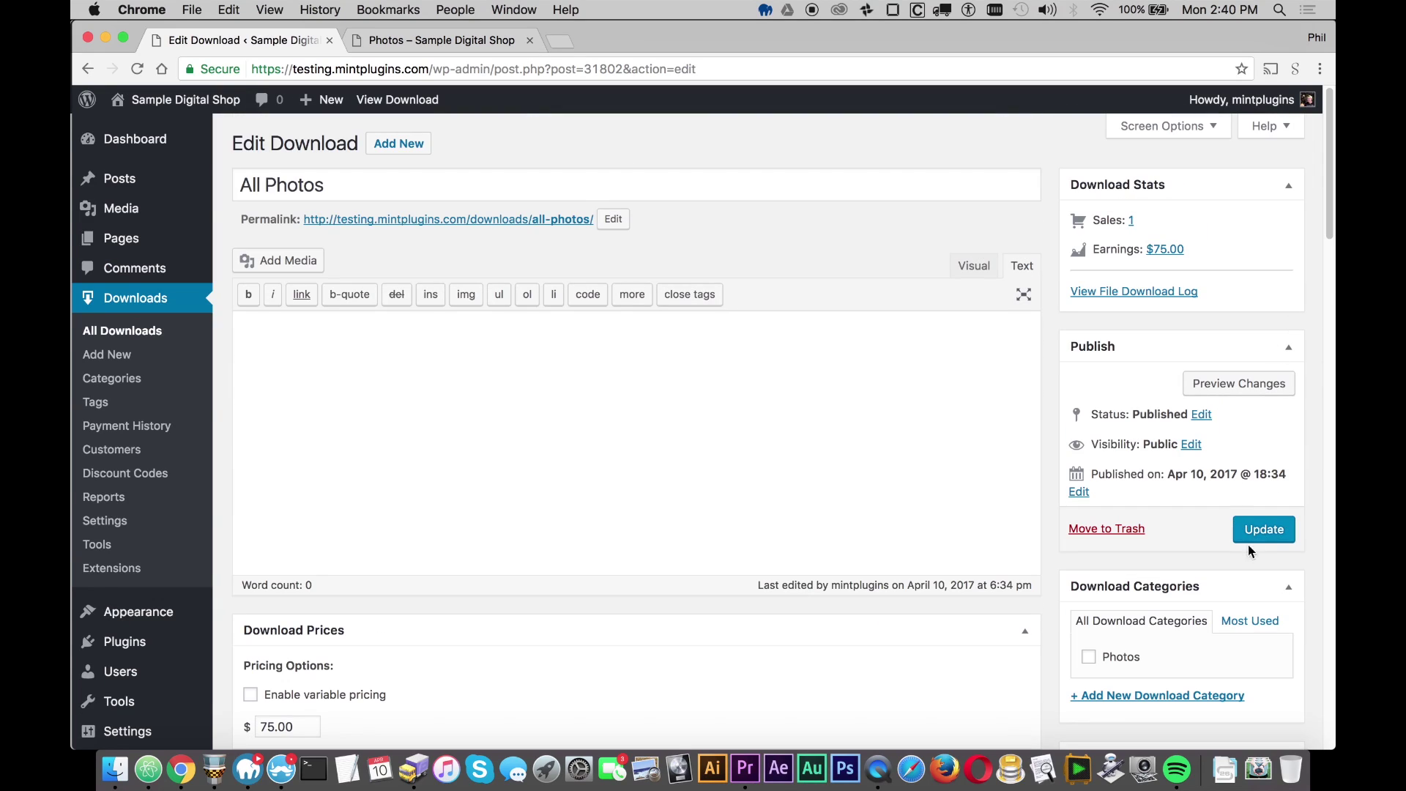
pyautogui.click(1267, 532)
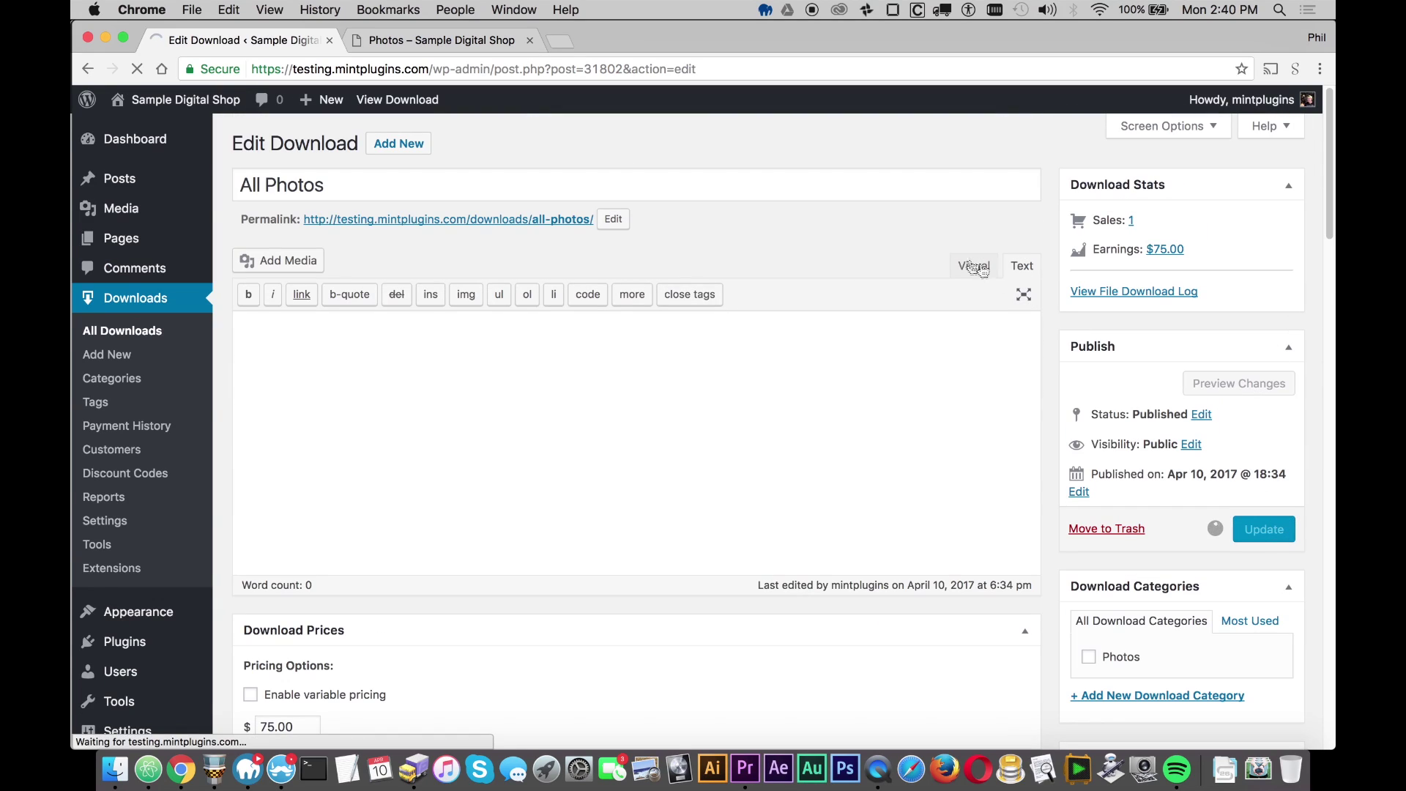
# - Return to the customer's window, reload the purchase confirmation and follow the All Photos receipt link
pyautogui.rightClick(182, 769)
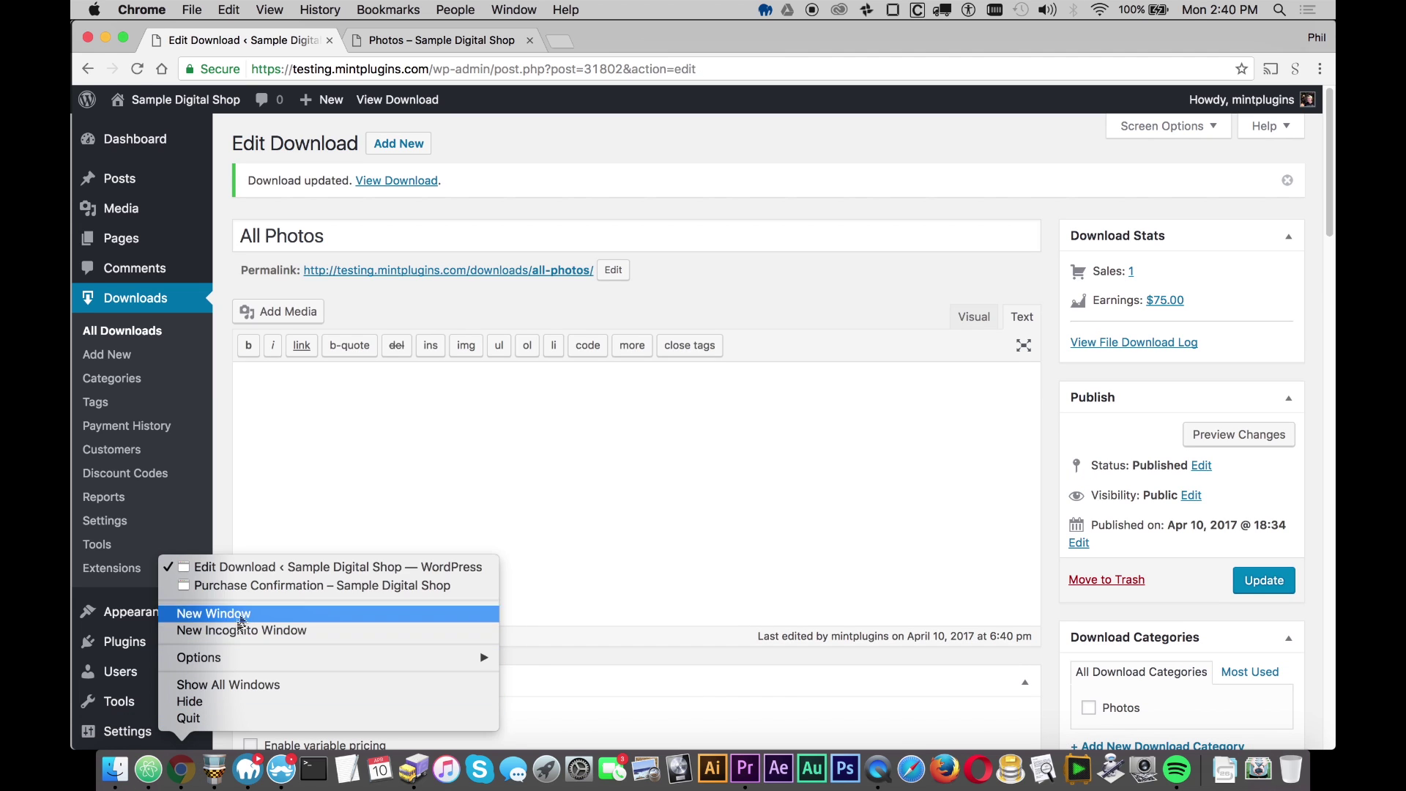
pyautogui.click(261, 586)
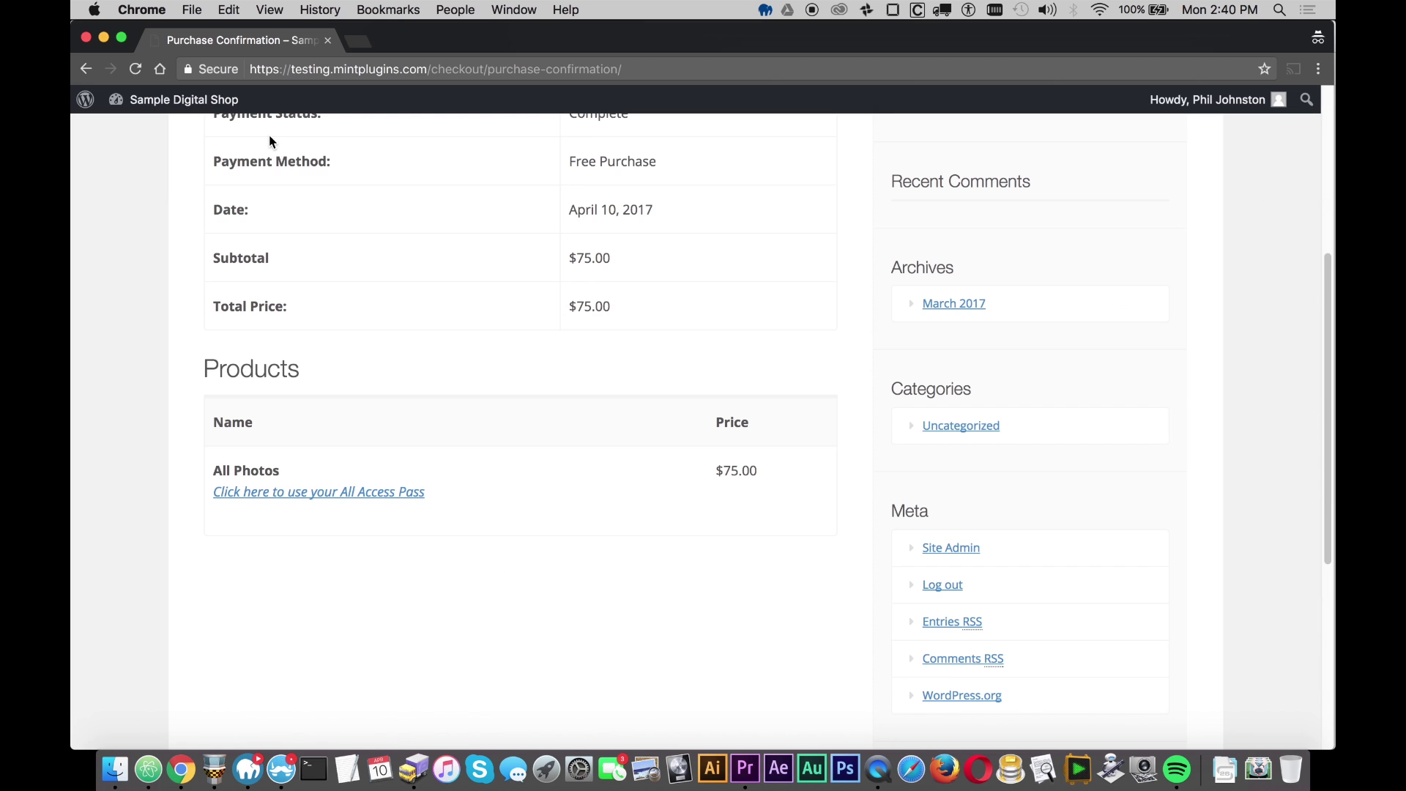
pyautogui.click(135, 69)
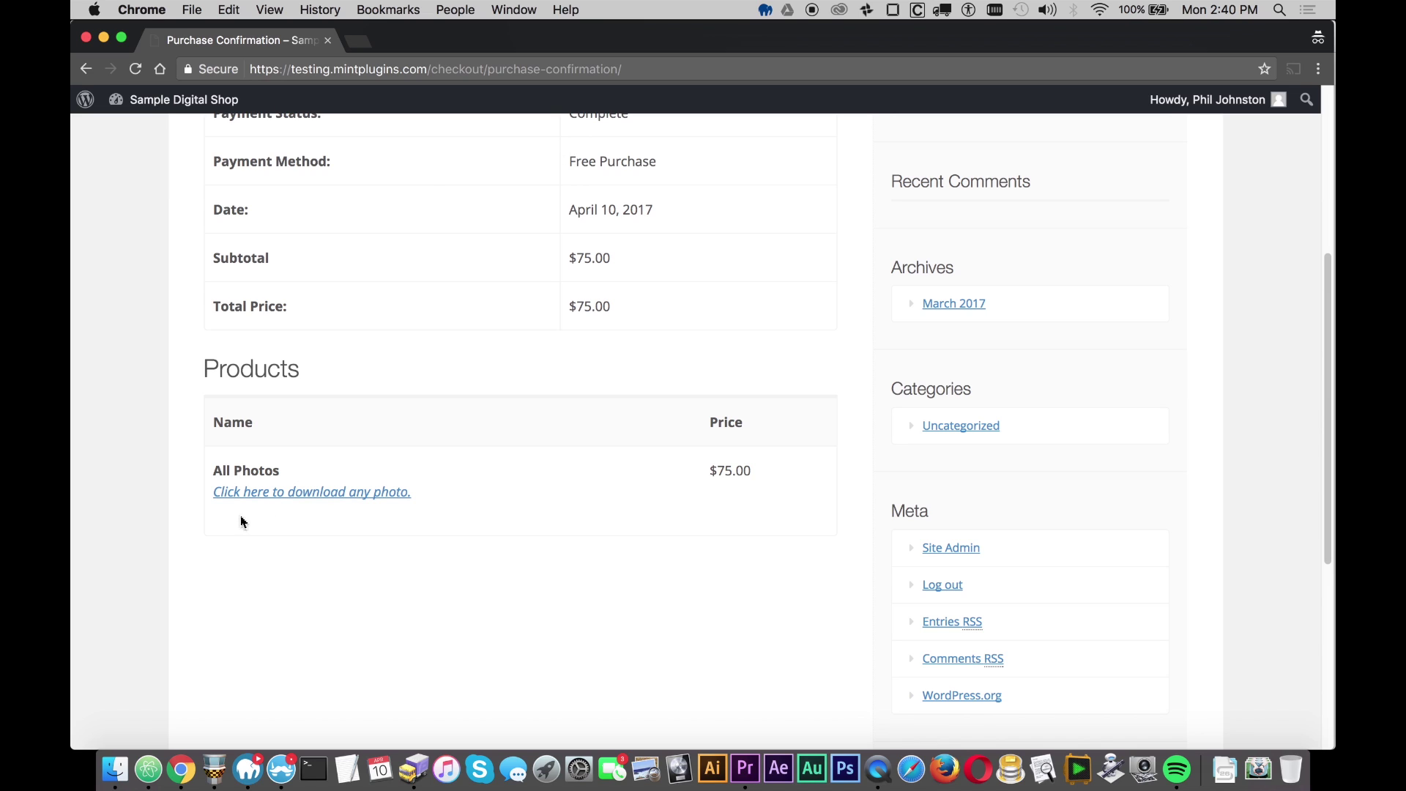
pyautogui.click(340, 498)
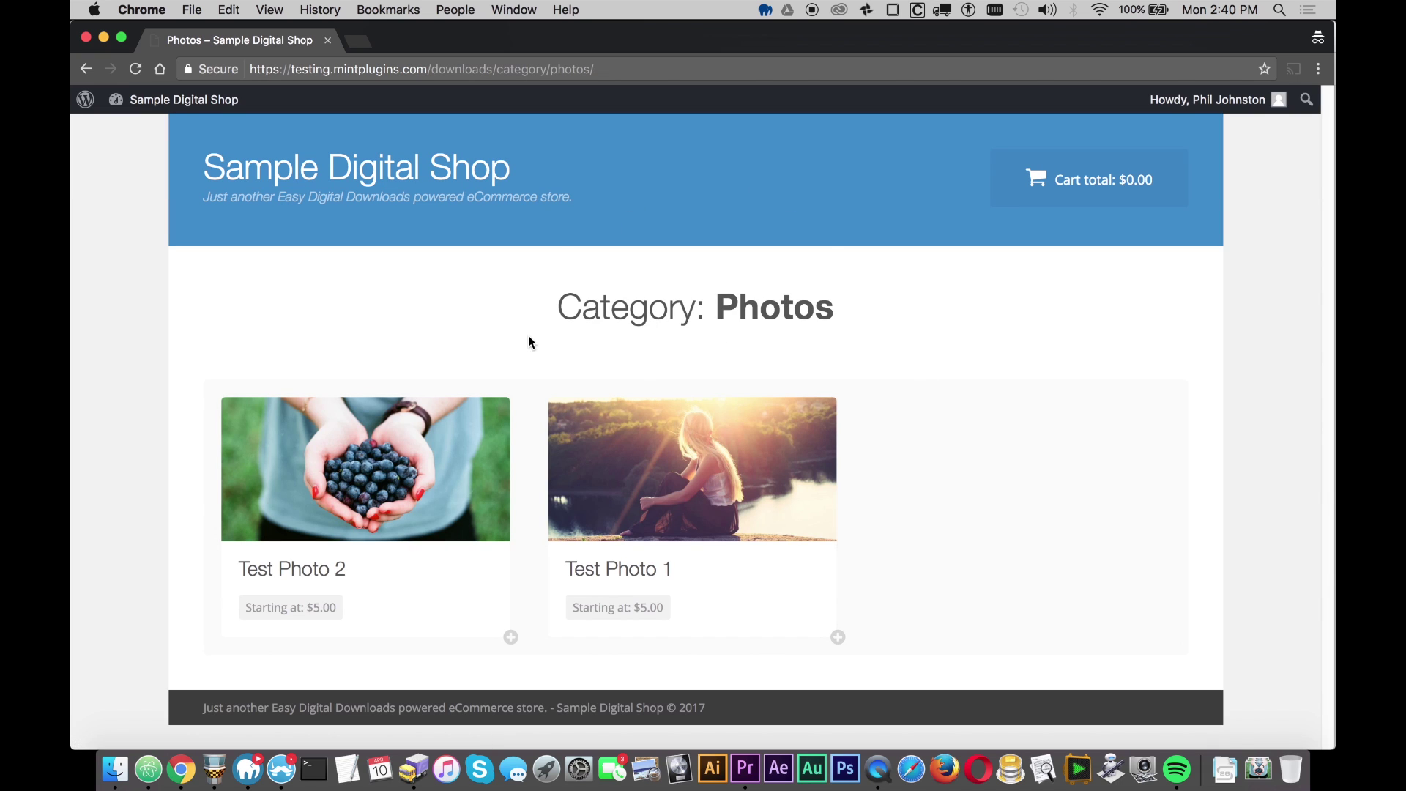
# - Open Test Photo 1 from the Photos category and choose its Large price option
pyautogui.click(683, 486)
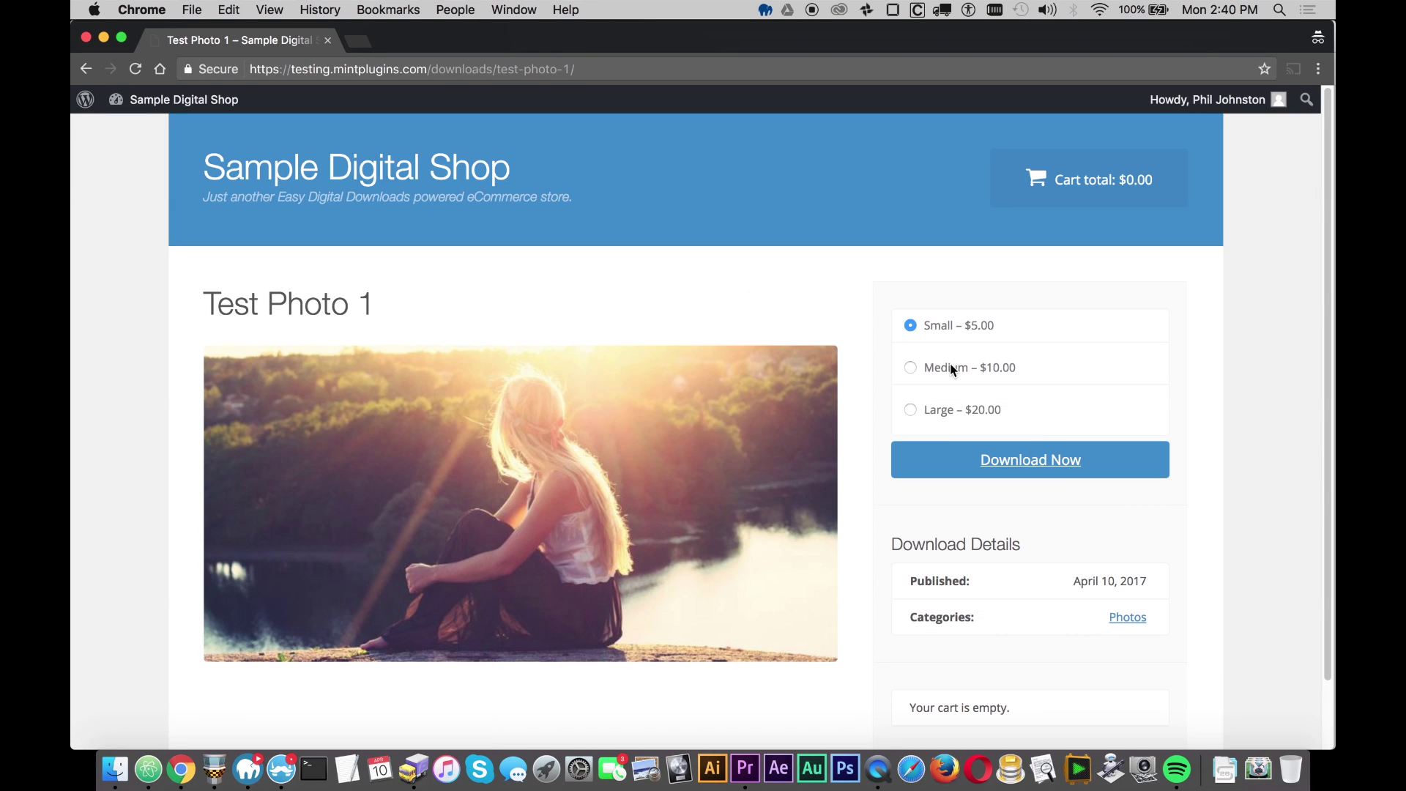
pyautogui.click(950, 366)
pyautogui.click(936, 409)
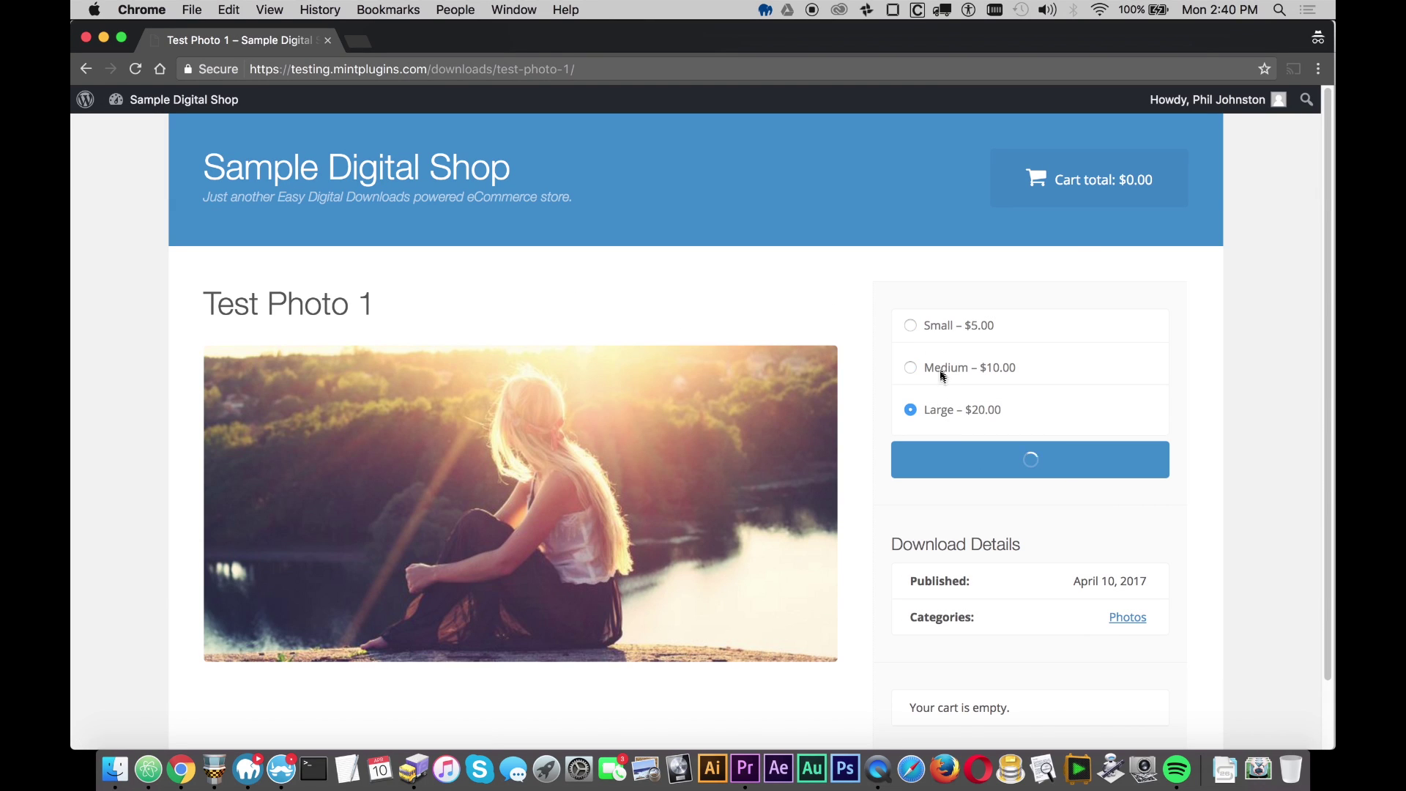
# - Switch Test Photo 1 from the Medium to the Small price option and download the photo
pyautogui.click(939, 366)
pyautogui.click(942, 326)
pyautogui.click(1018, 462)
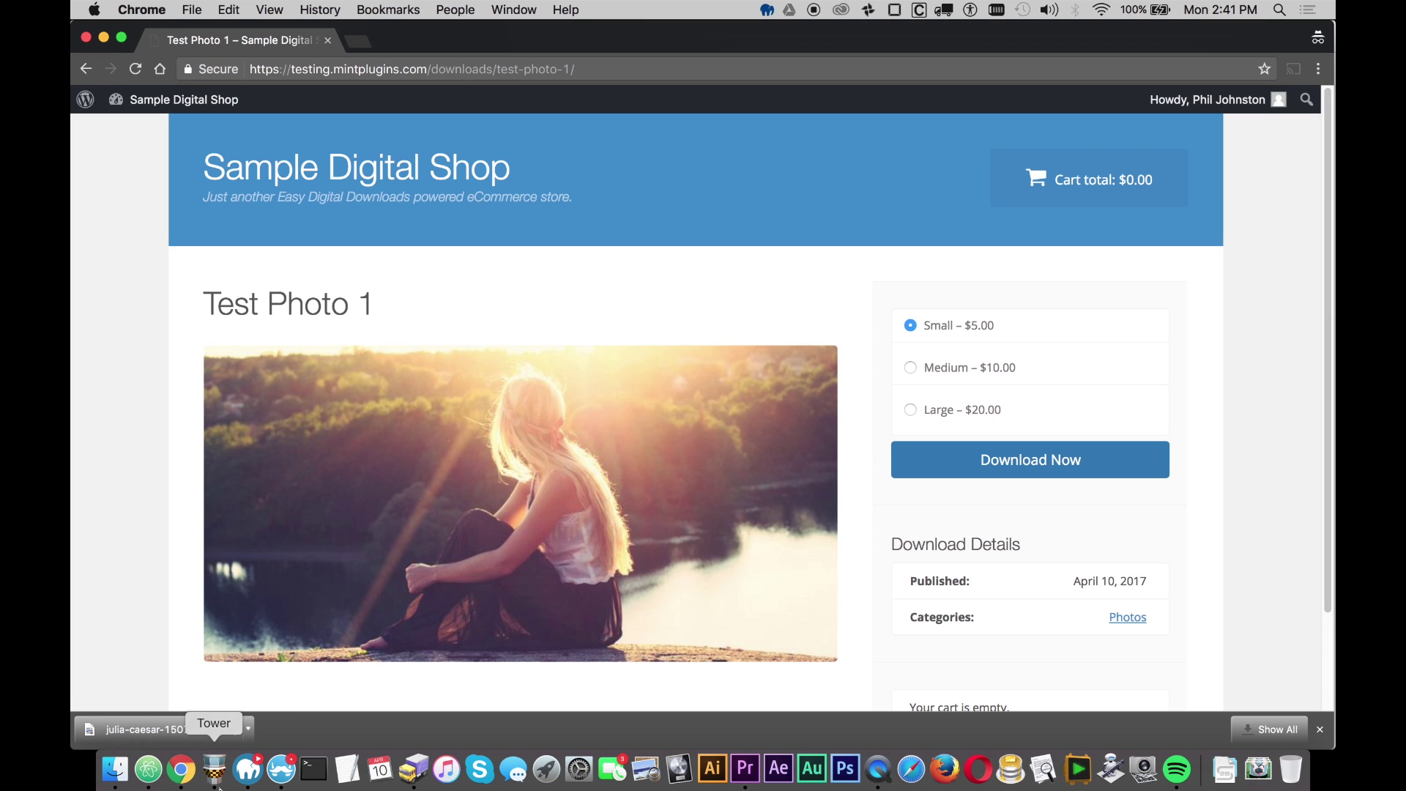
# - In the store admin window, add the [edd_all_access_passes] shortcode below [purchase_history] on the Purchase History page and update it
pyautogui.rightClick(181, 768)
pyautogui.click(204, 566)
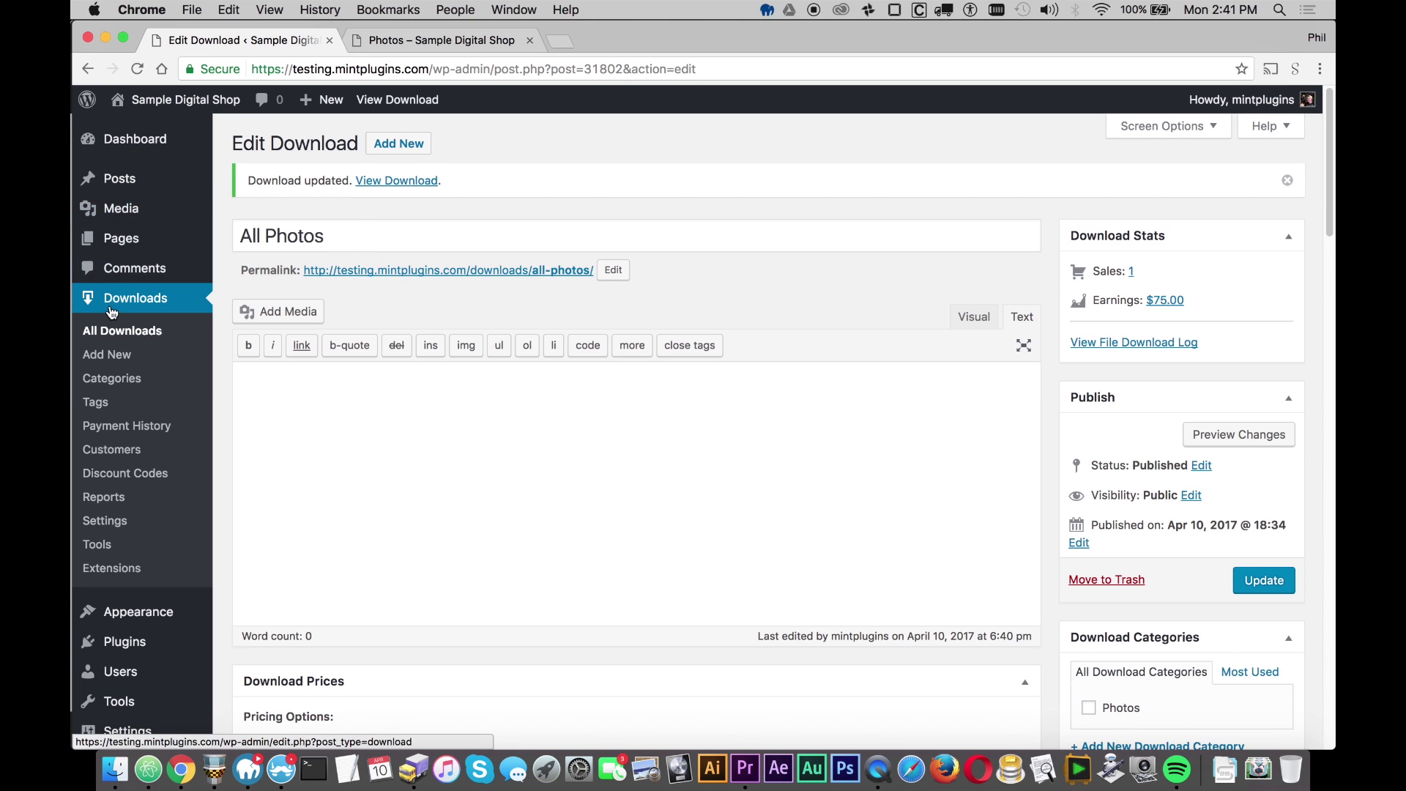
pyautogui.moveTo(124, 244)
pyautogui.click(273, 241)
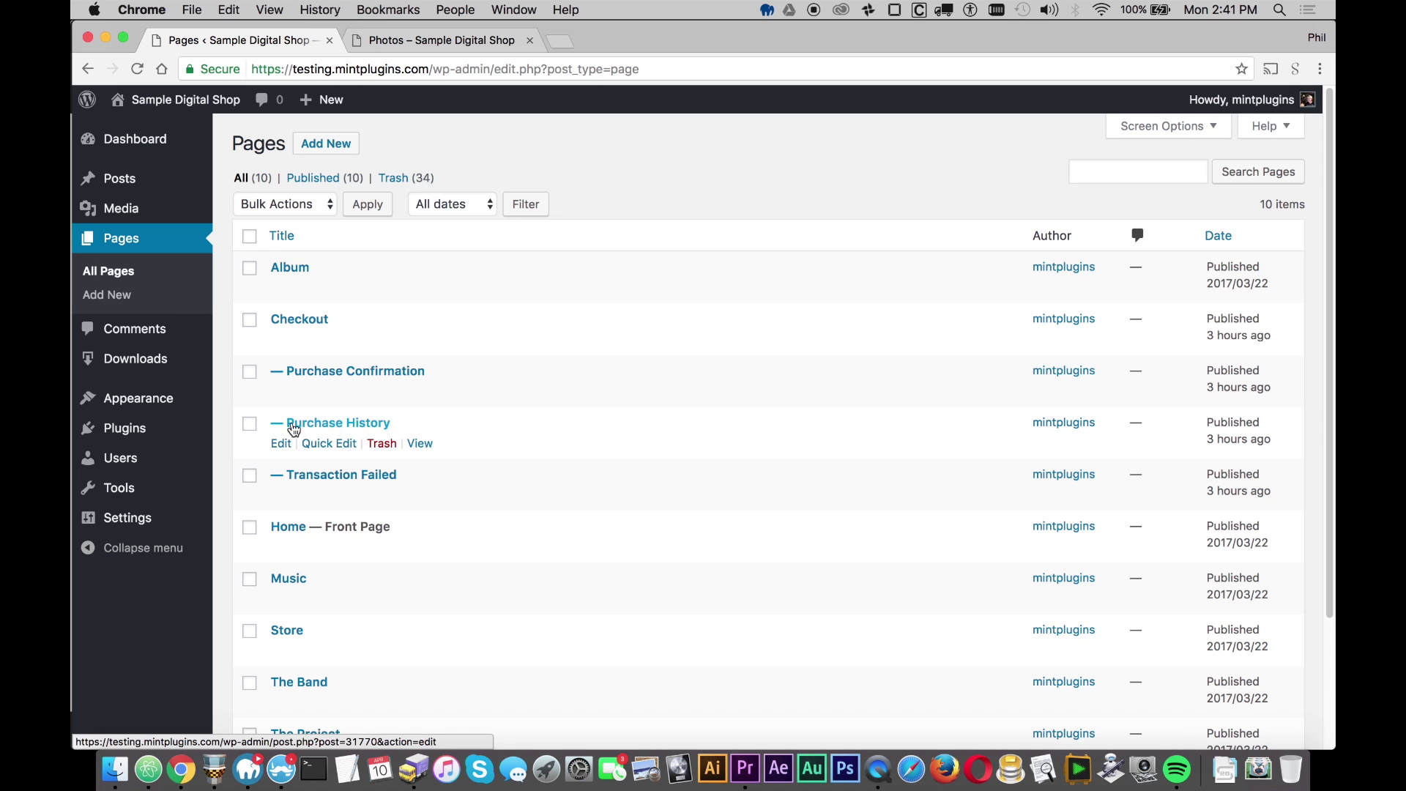
pyautogui.click(282, 446)
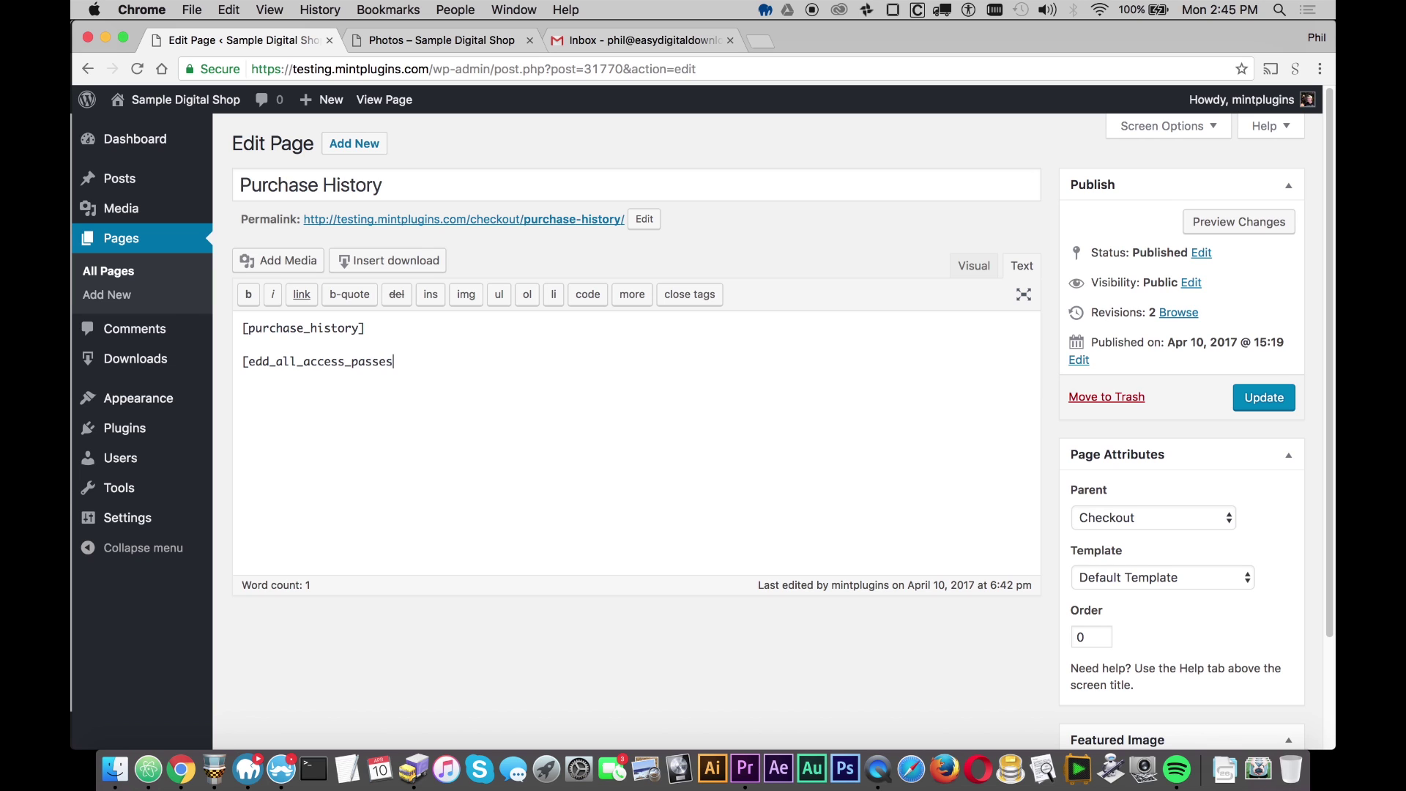
pyautogui.write(']')
pyautogui.click(1262, 397)
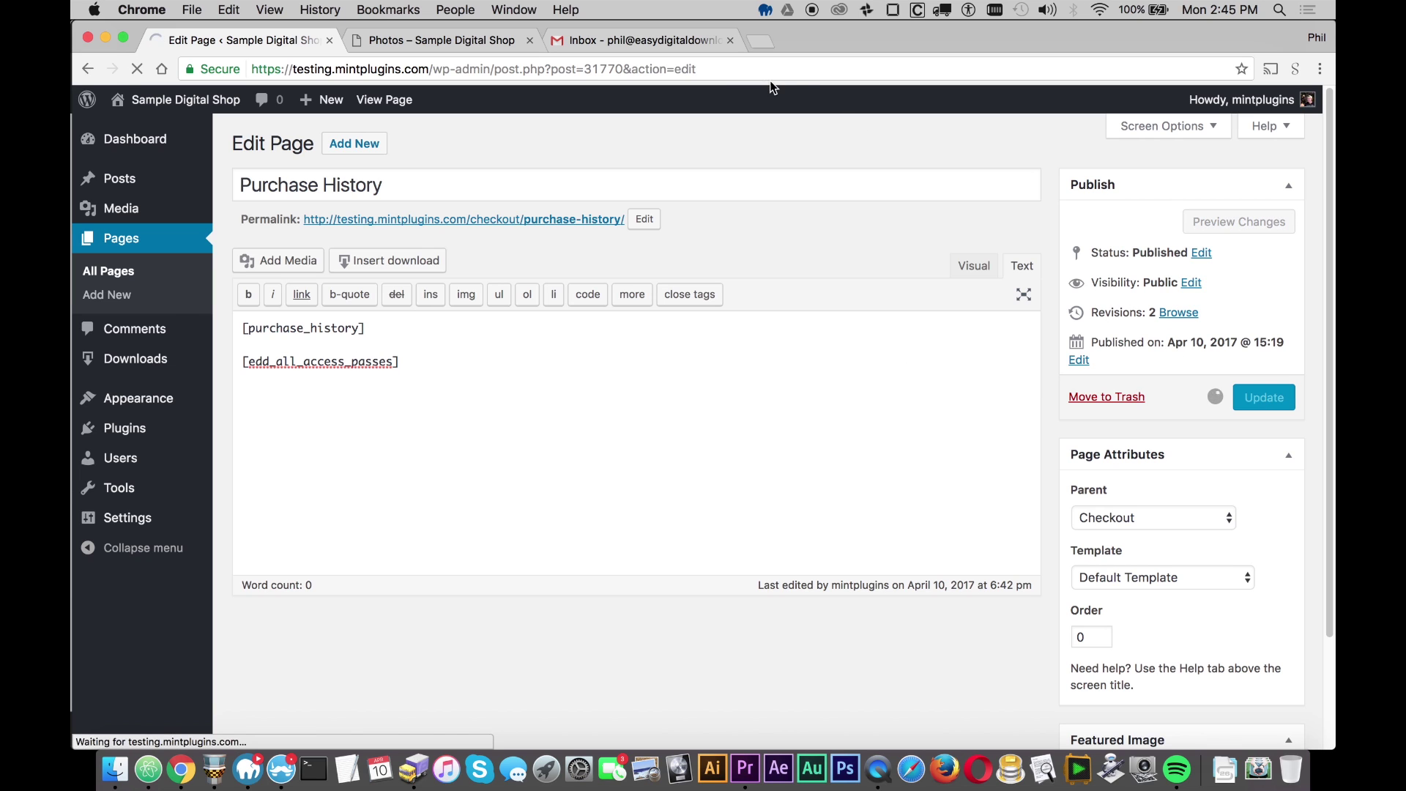
# - Return to the customer's window and load the shop's purchase-history address
pyautogui.rightClick(180, 769)
pyautogui.click(261, 586)
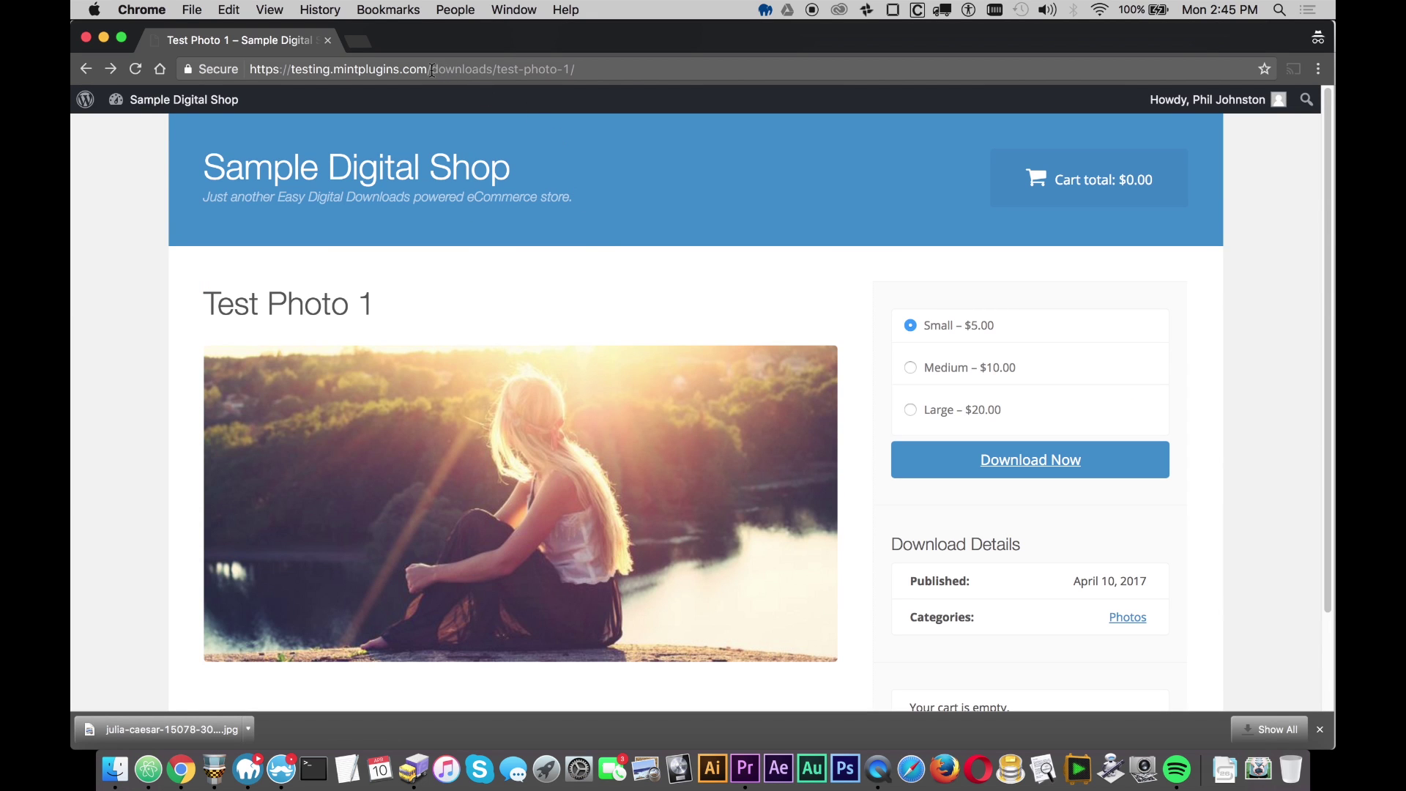
pyautogui.moveTo(432, 70); pyautogui.dragTo(605, 84)
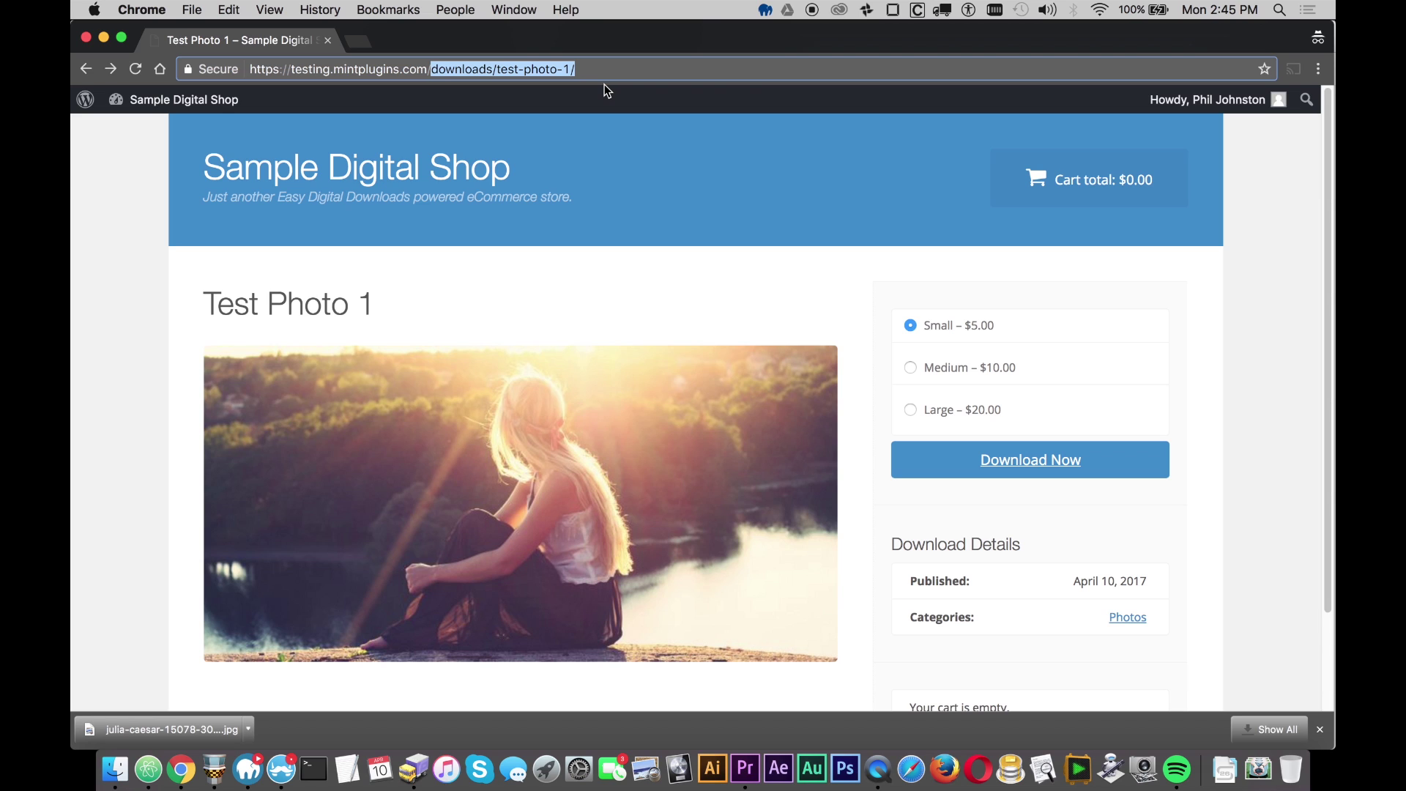
pyautogui.write('purchas')
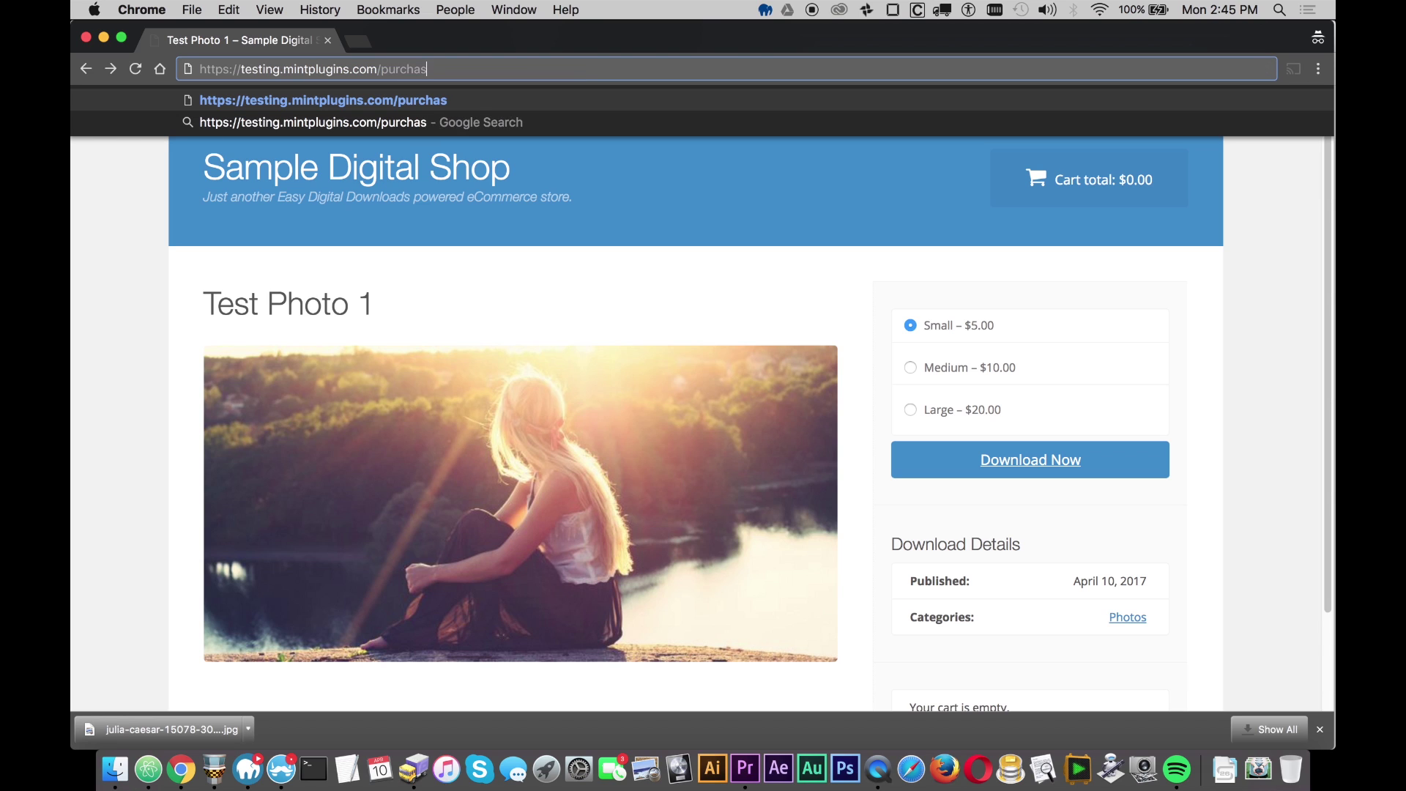
pyautogui.write('e-history')
pyautogui.press('Return')
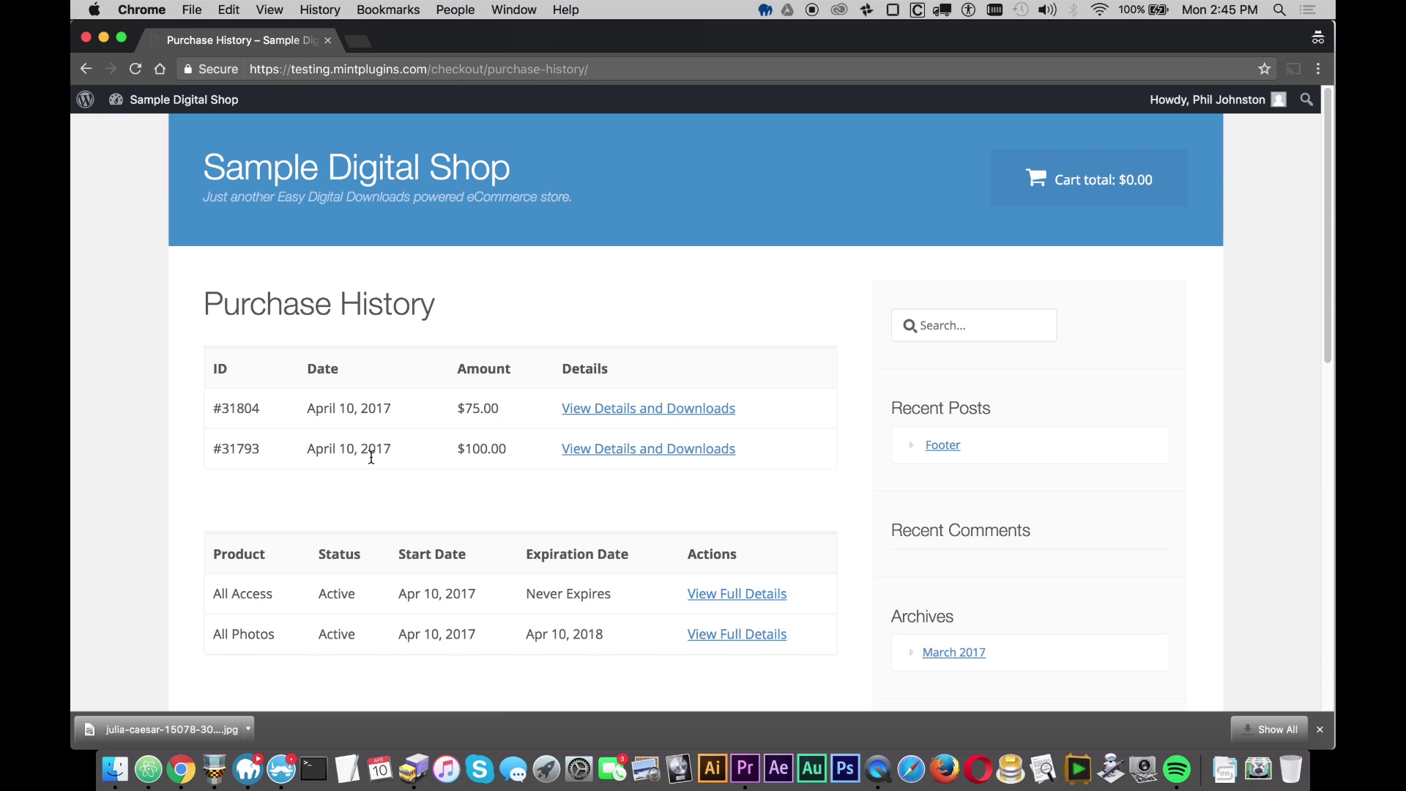
# - Examine the product names and expiration dates in the customer's table of All Access passes
pyautogui.scroll(-3, 213, 459)
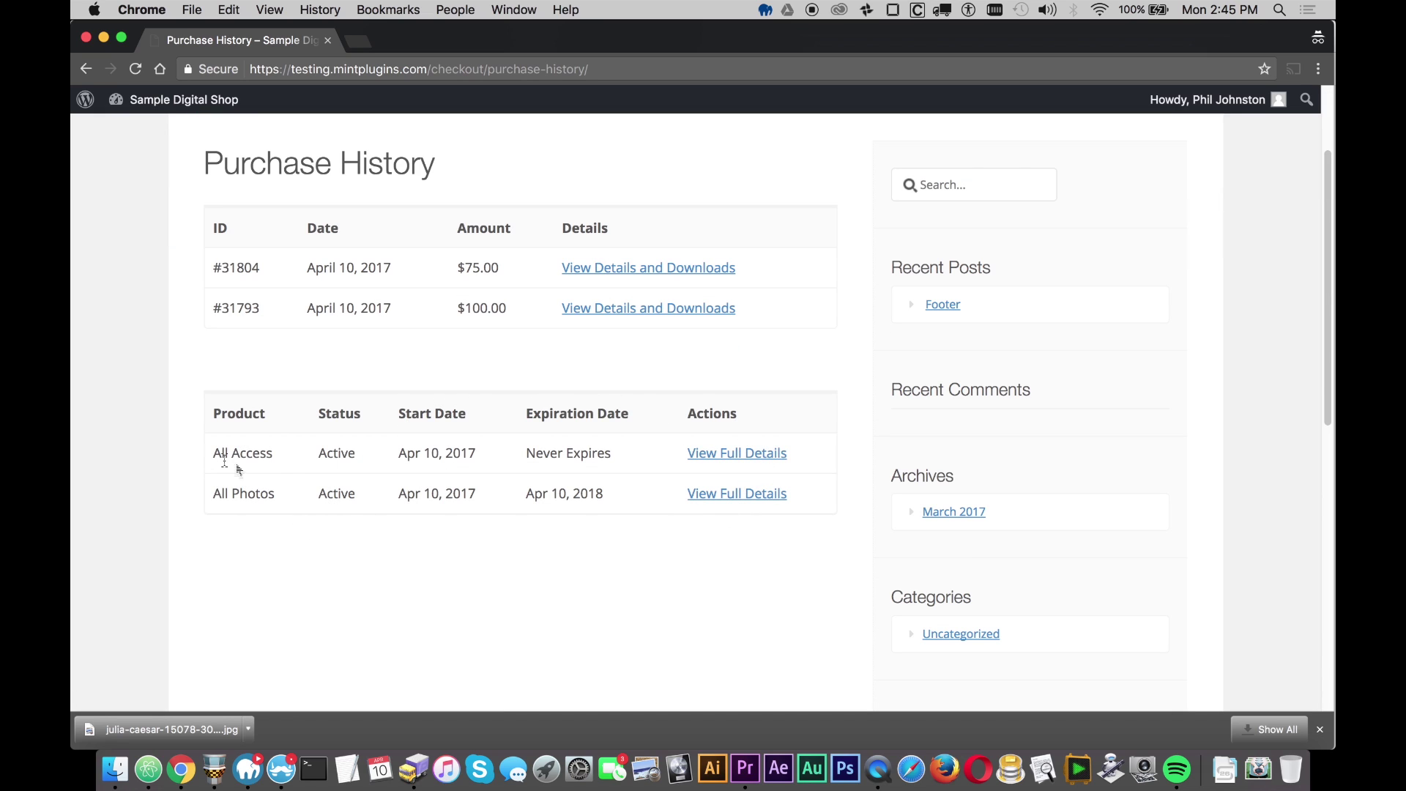
pyautogui.moveTo(216, 452); pyautogui.dragTo(275, 452)
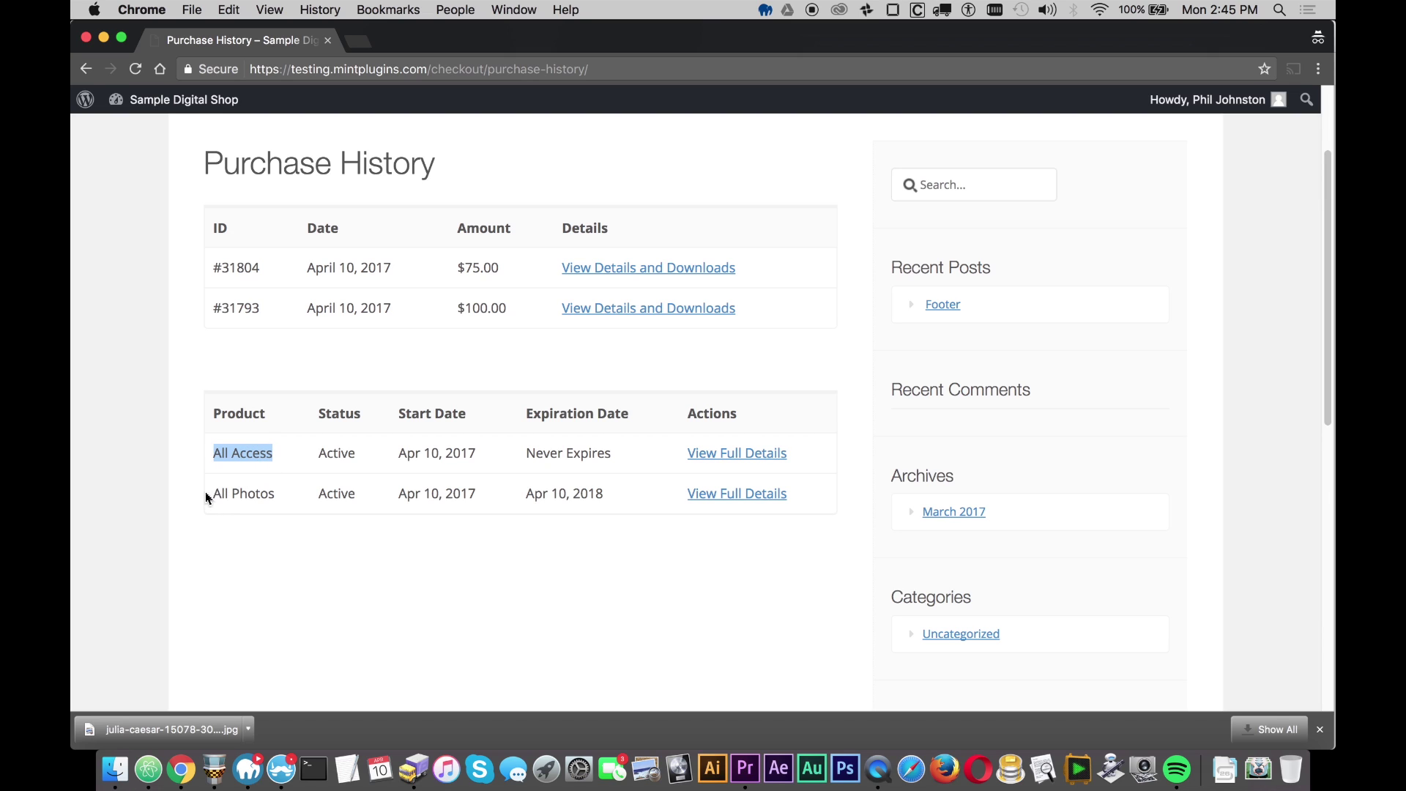
pyautogui.moveTo(213, 493); pyautogui.dragTo(279, 496)
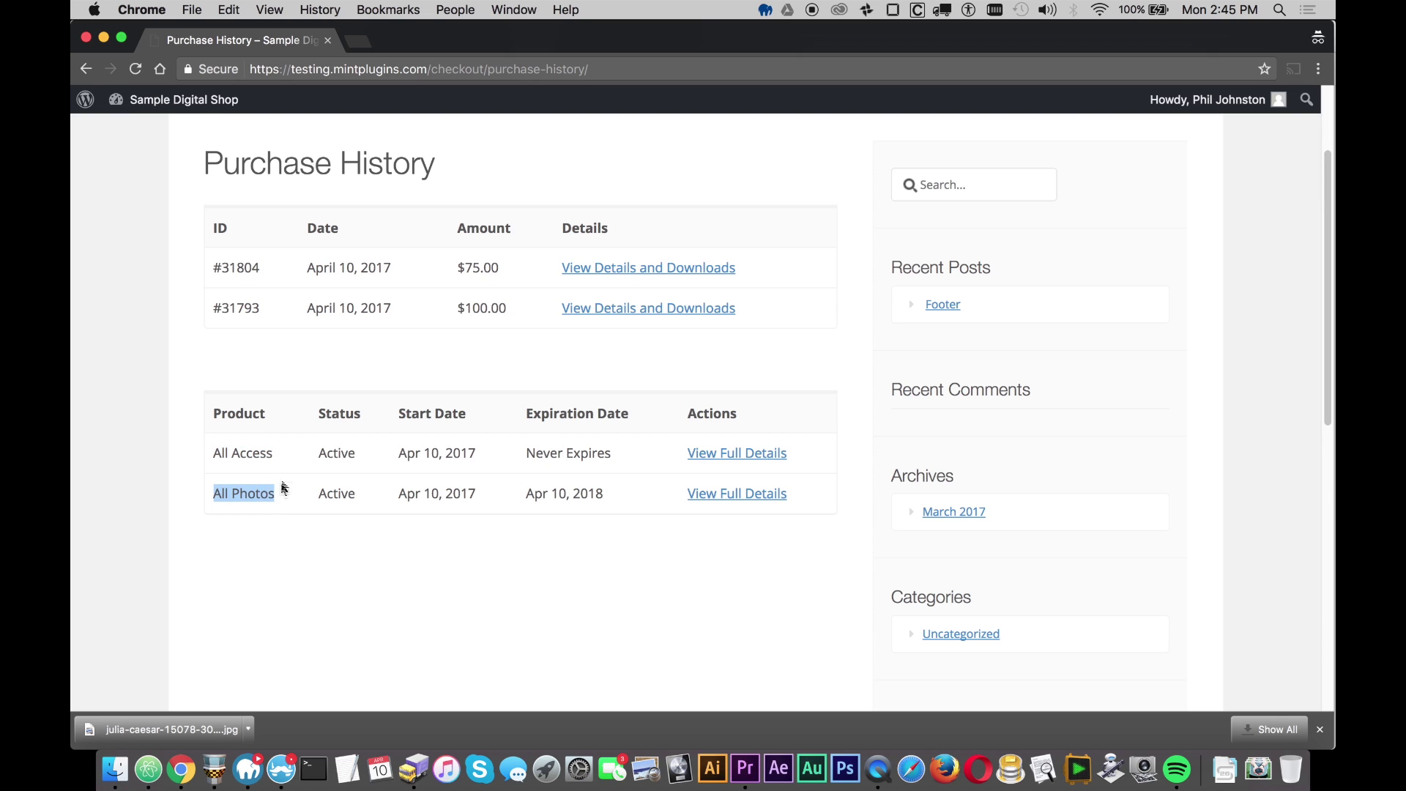
pyautogui.click(455, 450)
pyautogui.moveTo(522, 455); pyautogui.dragTo(645, 452)
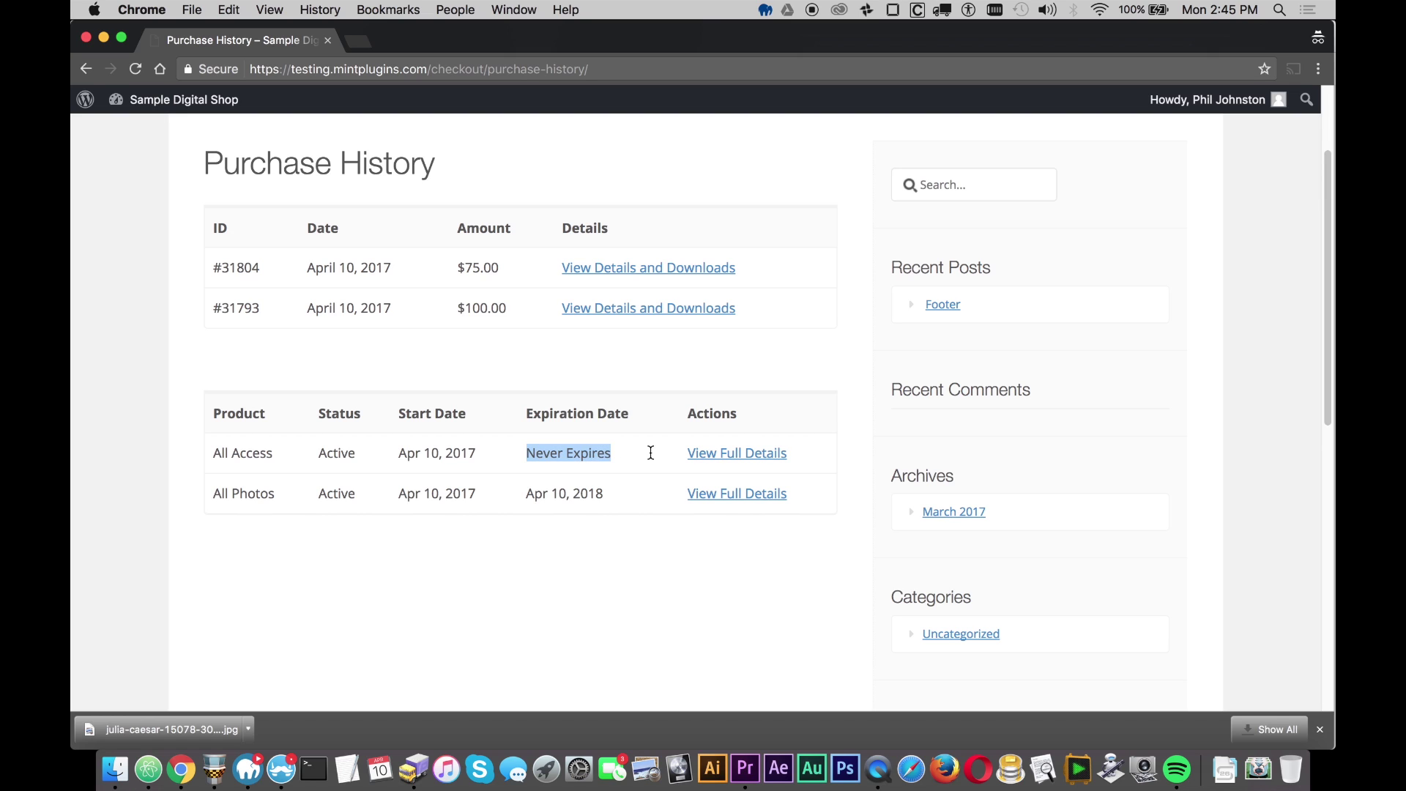
pyautogui.moveTo(526, 494); pyautogui.dragTo(628, 493)
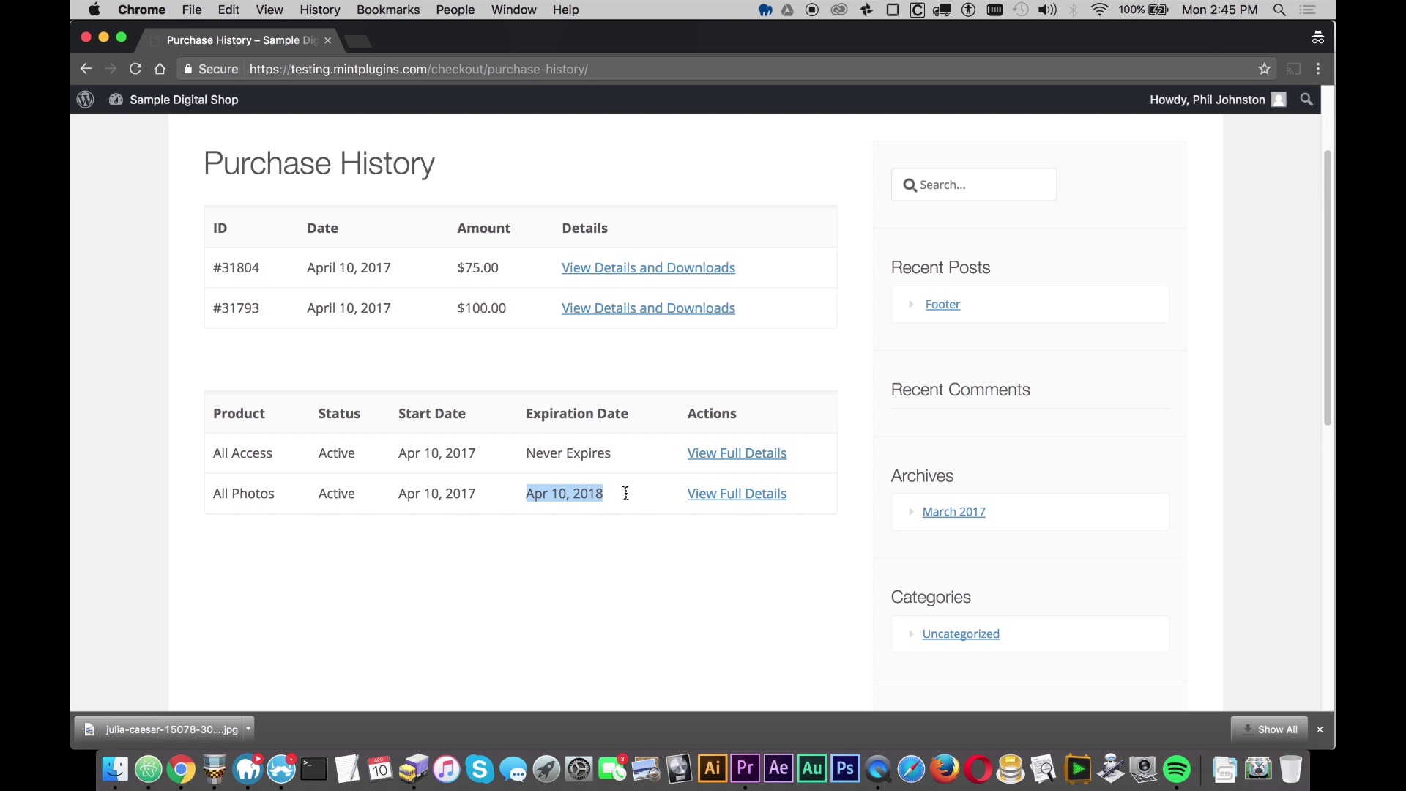
pyautogui.click(627, 493)
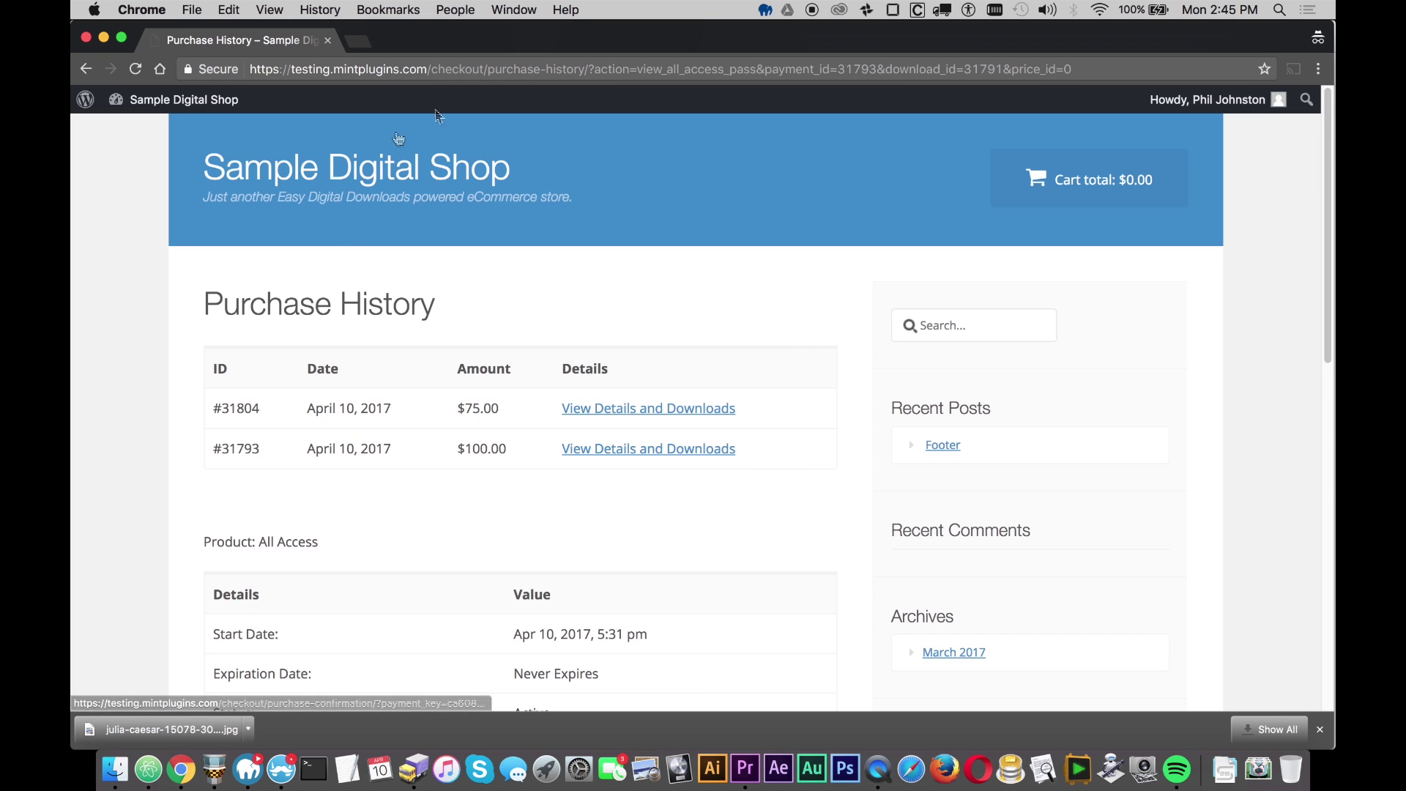
# - Examine the All Access pass's status, product access, duration and download limit, and return to the purchase history
pyautogui.scroll(-5, 320, 335)
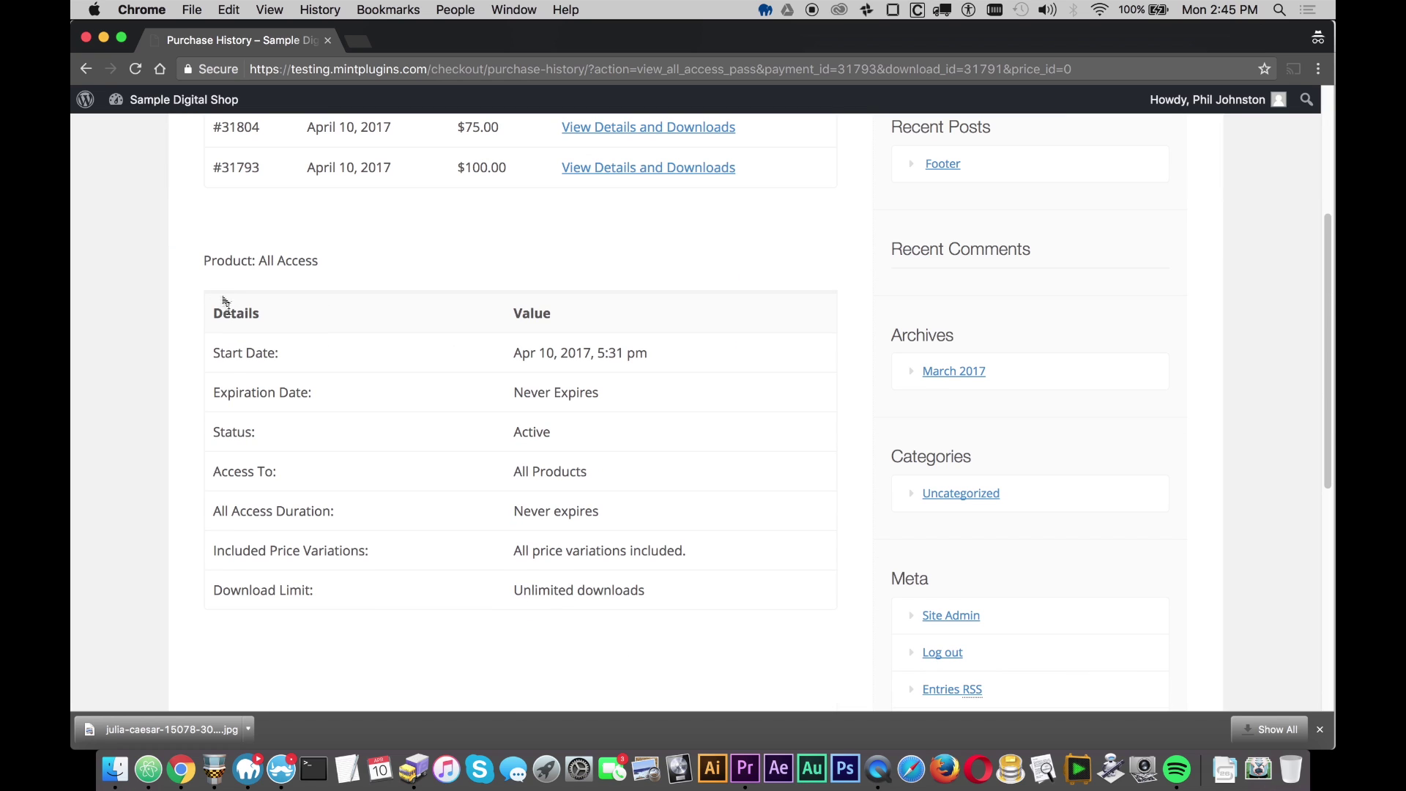
pyautogui.moveTo(219, 355); pyautogui.dragTo(623, 584)
pyautogui.click(699, 581)
pyautogui.moveTo(513, 511); pyautogui.dragTo(675, 516)
pyautogui.moveTo(505, 474); pyautogui.dragTo(675, 480)
pyautogui.click(679, 479)
pyautogui.moveTo(514, 432); pyautogui.dragTo(632, 437)
pyautogui.click(645, 444)
pyautogui.click(87, 69)
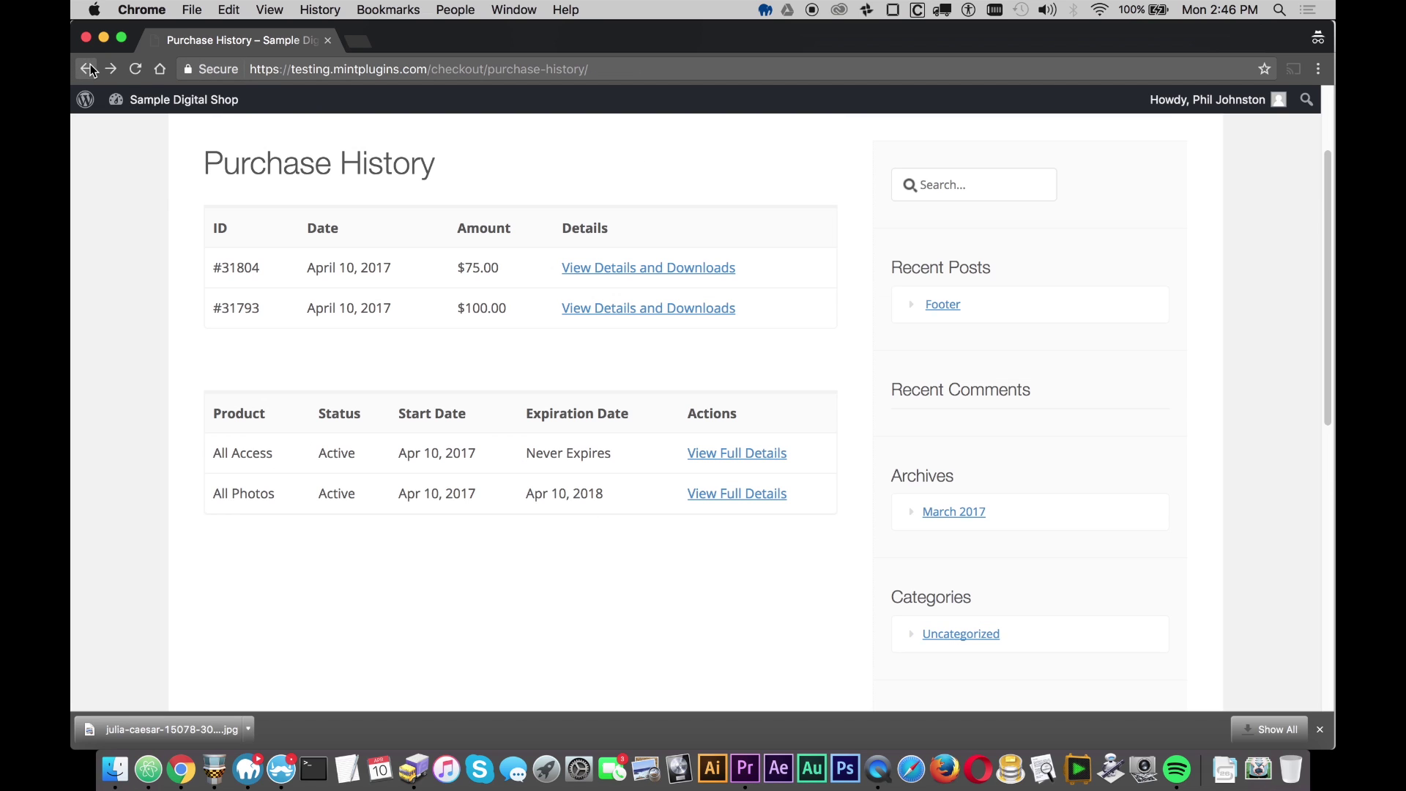
# - Open the All Photos pass's full details and examine its duration, product access and included price variations
pyautogui.click(727, 494)
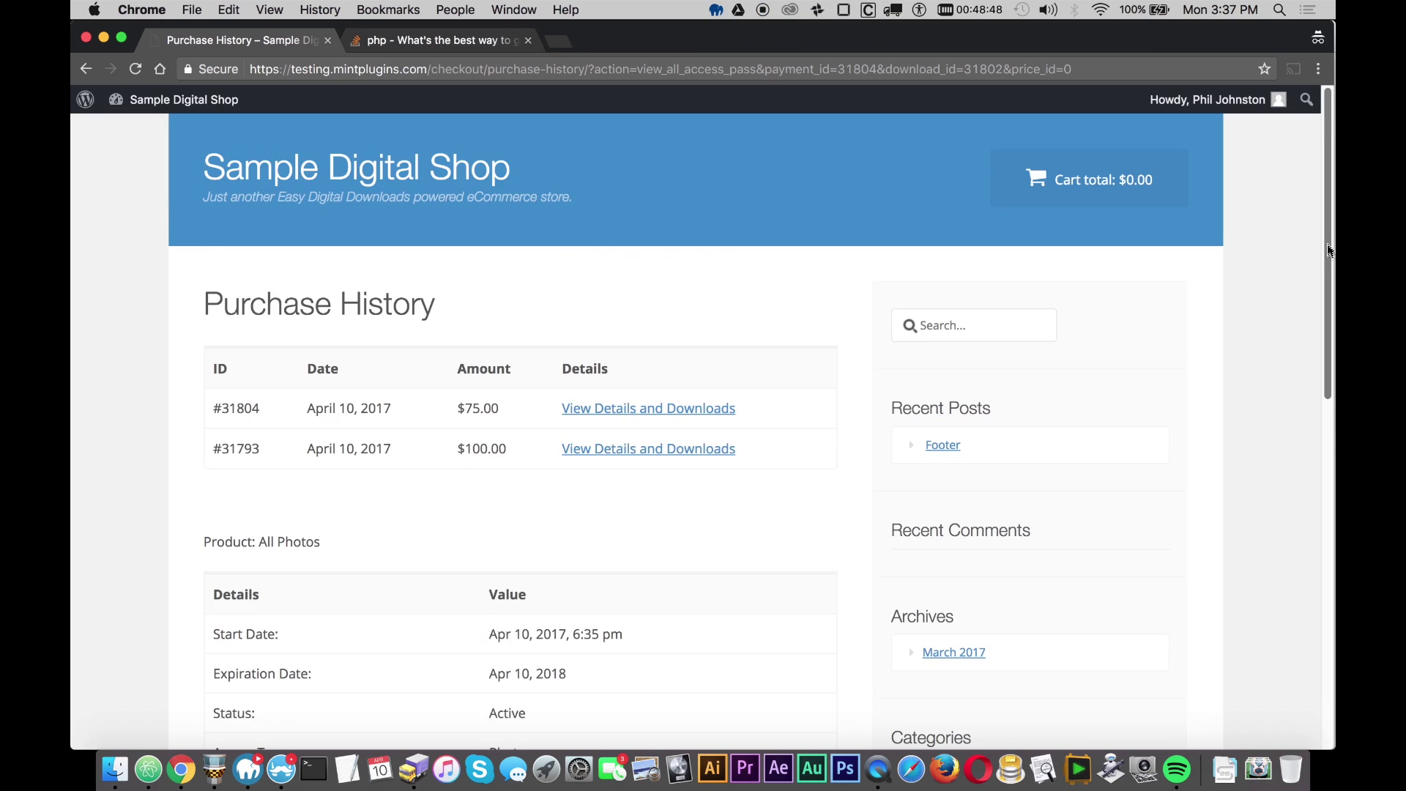
pyautogui.scroll(-5, 1332, 397)
pyautogui.scroll(-2, 1333, 397)
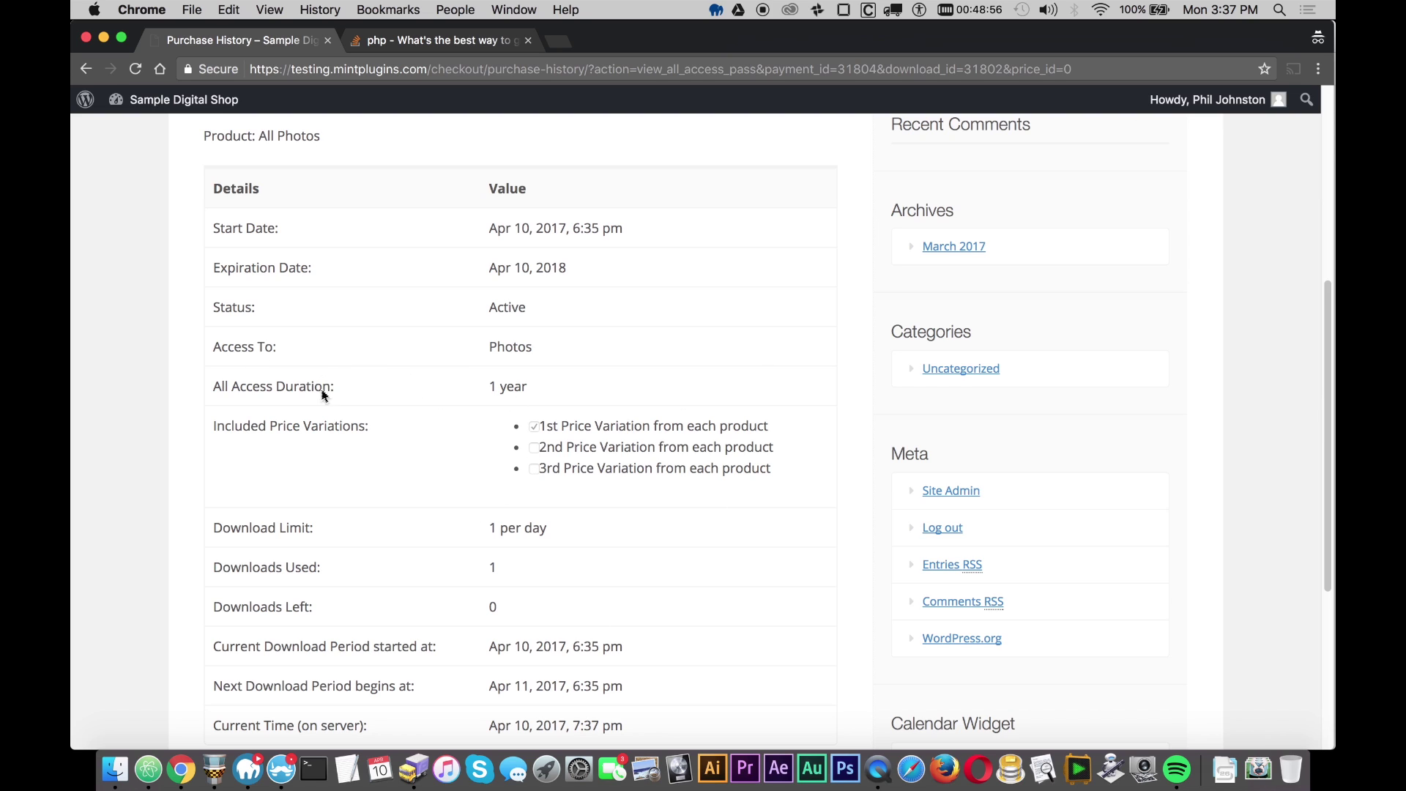
pyautogui.moveTo(233, 387); pyautogui.dragTo(554, 384)
pyautogui.moveTo(229, 352); pyautogui.dragTo(559, 348)
pyautogui.click(302, 425)
pyautogui.moveTo(215, 426); pyautogui.dragTo(408, 421)
pyautogui.click(339, 437)
pyautogui.moveTo(539, 427); pyautogui.dragTo(791, 425)
pyautogui.click(637, 416)
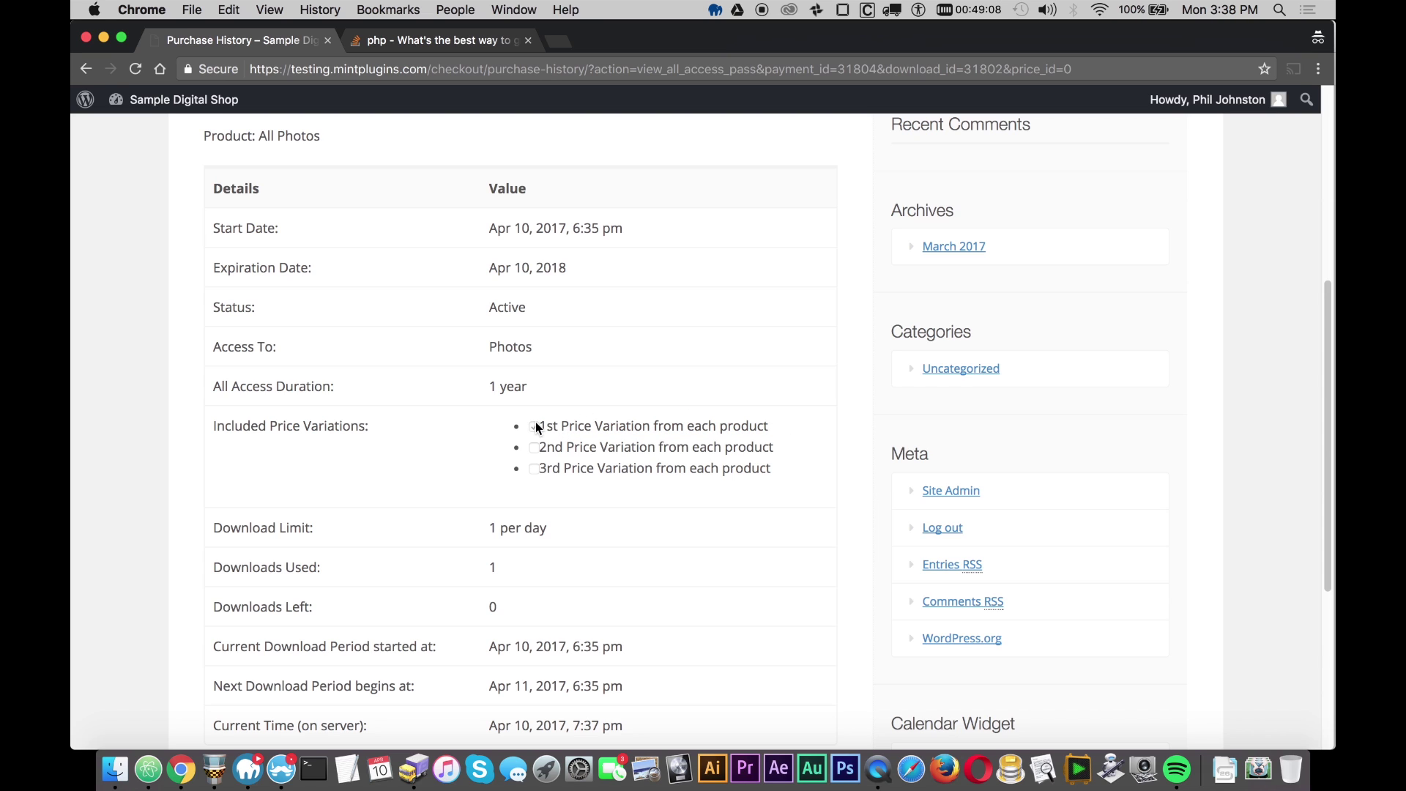
# - Examine the All Photos pass's download limit and the number of downloads used
pyautogui.scroll(-2, 587, 464)
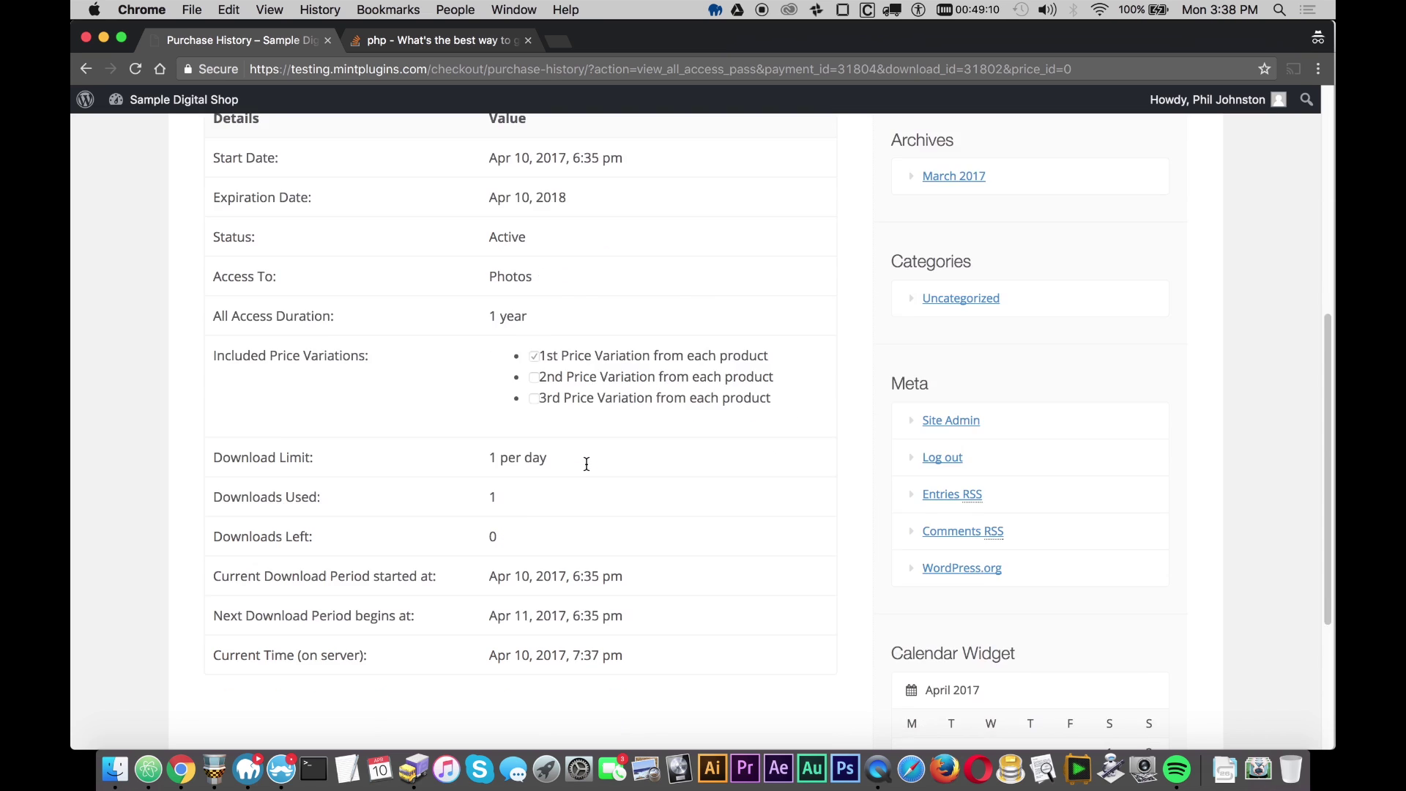
pyautogui.scroll(-2, 586, 464)
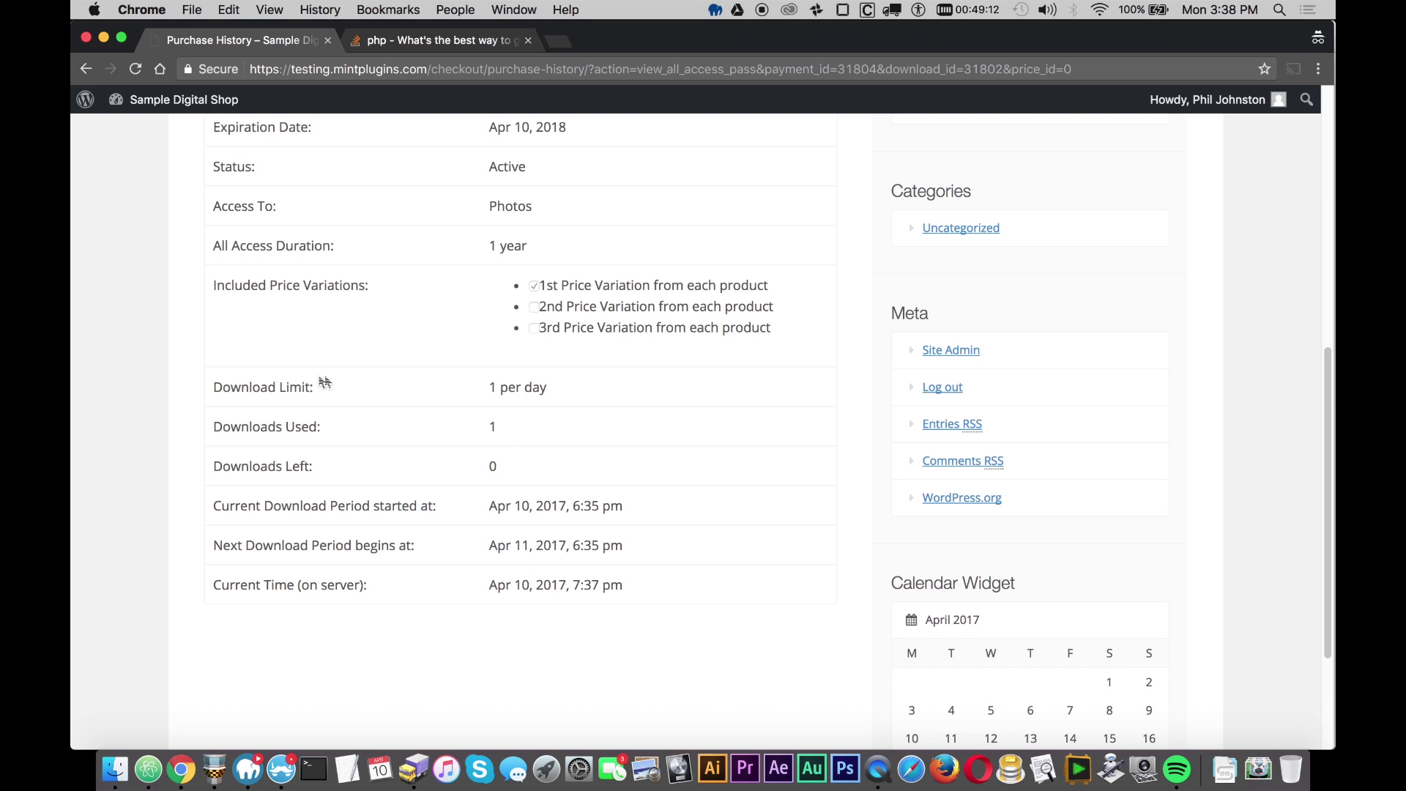
pyautogui.moveTo(216, 386); pyautogui.dragTo(628, 389)
pyautogui.click(454, 395)
pyautogui.click(367, 427)
pyautogui.moveTo(296, 426); pyautogui.dragTo(567, 428)
pyautogui.click(561, 438)
# - Compare the start times of the pass's current and next download periods with the current server time
pyautogui.moveTo(213, 506); pyautogui.dragTo(423, 516)
pyautogui.moveTo(573, 506); pyautogui.dragTo(679, 506)
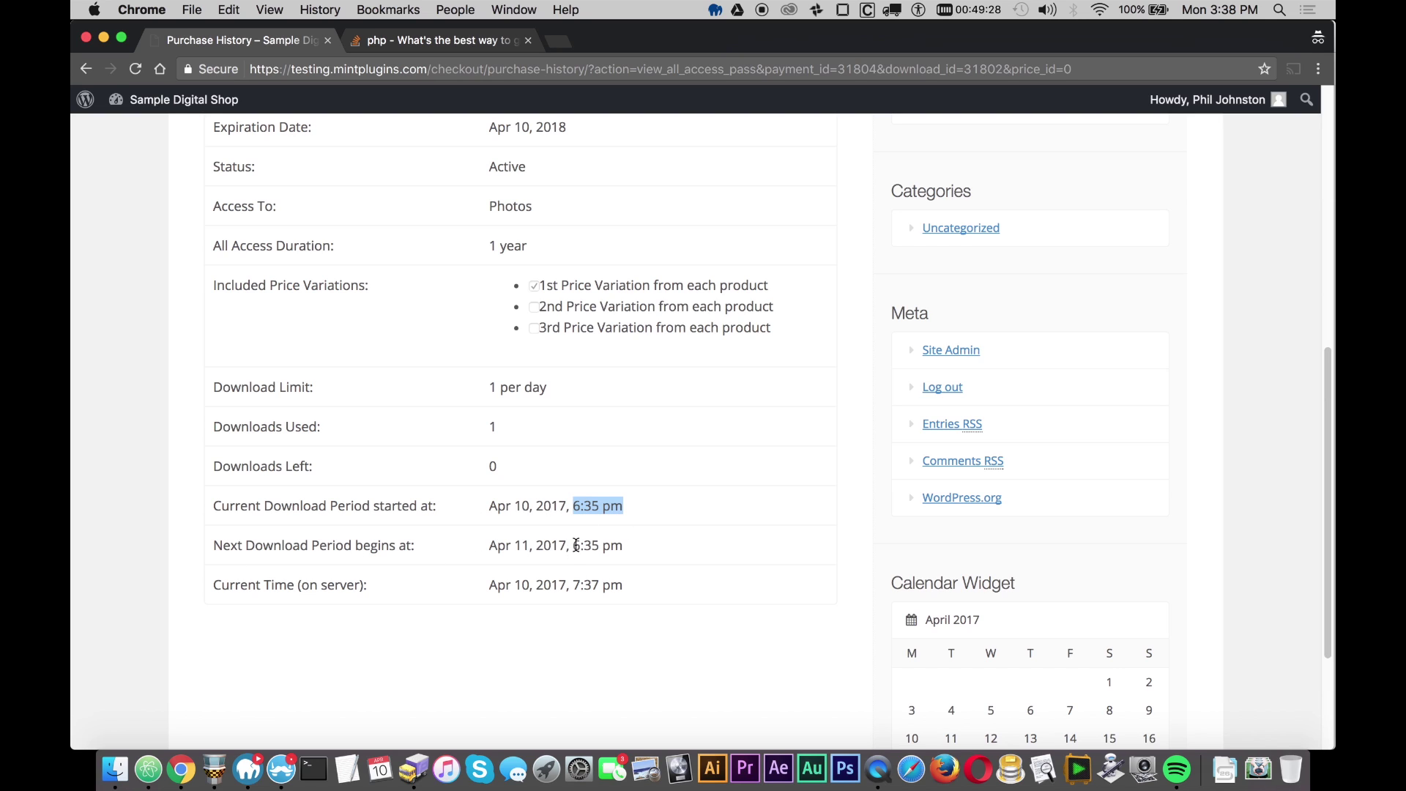
pyautogui.moveTo(572, 547); pyautogui.dragTo(654, 550)
pyautogui.click(662, 550)
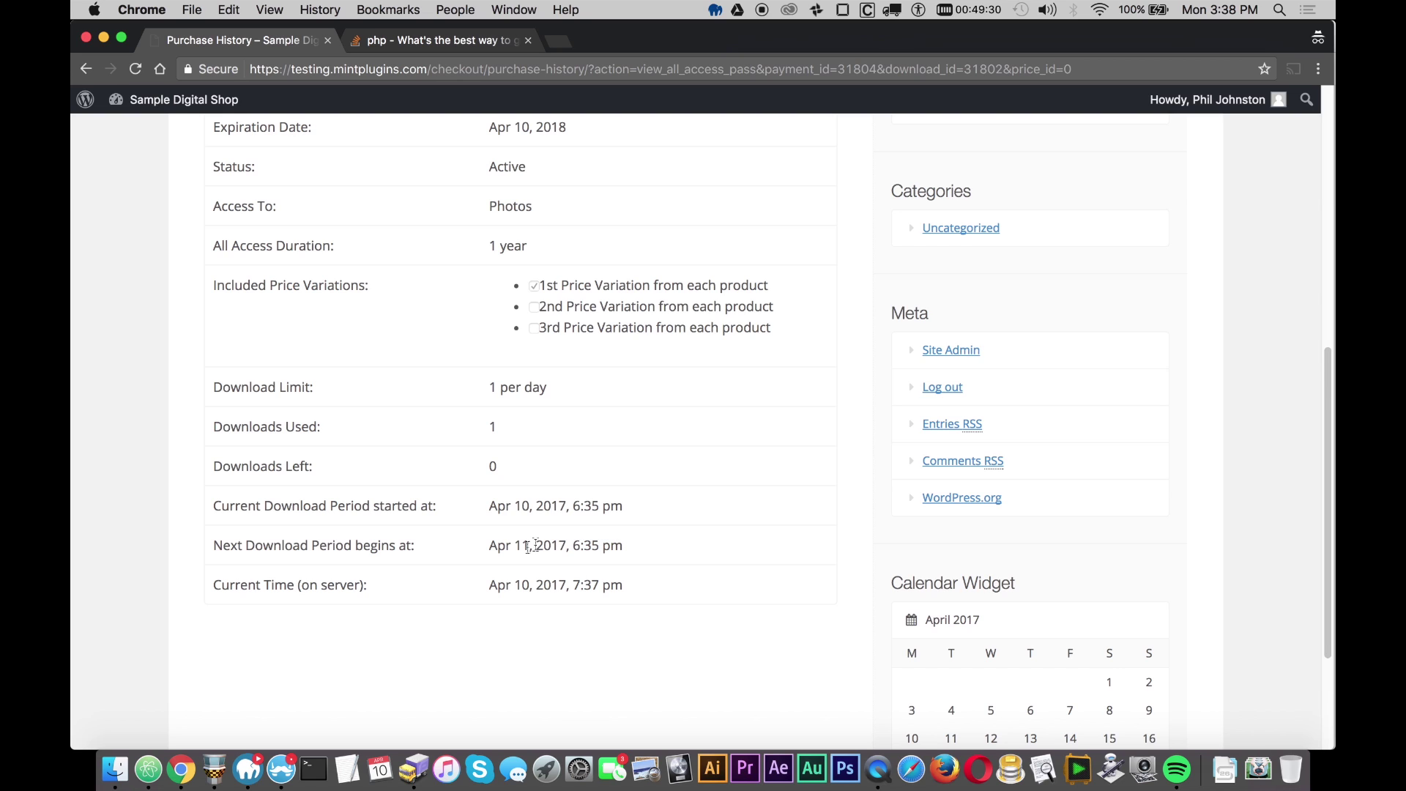
pyautogui.moveTo(488, 545); pyautogui.dragTo(662, 547)
pyautogui.click(662, 547)
pyautogui.moveTo(213, 586); pyautogui.dragTo(628, 591)
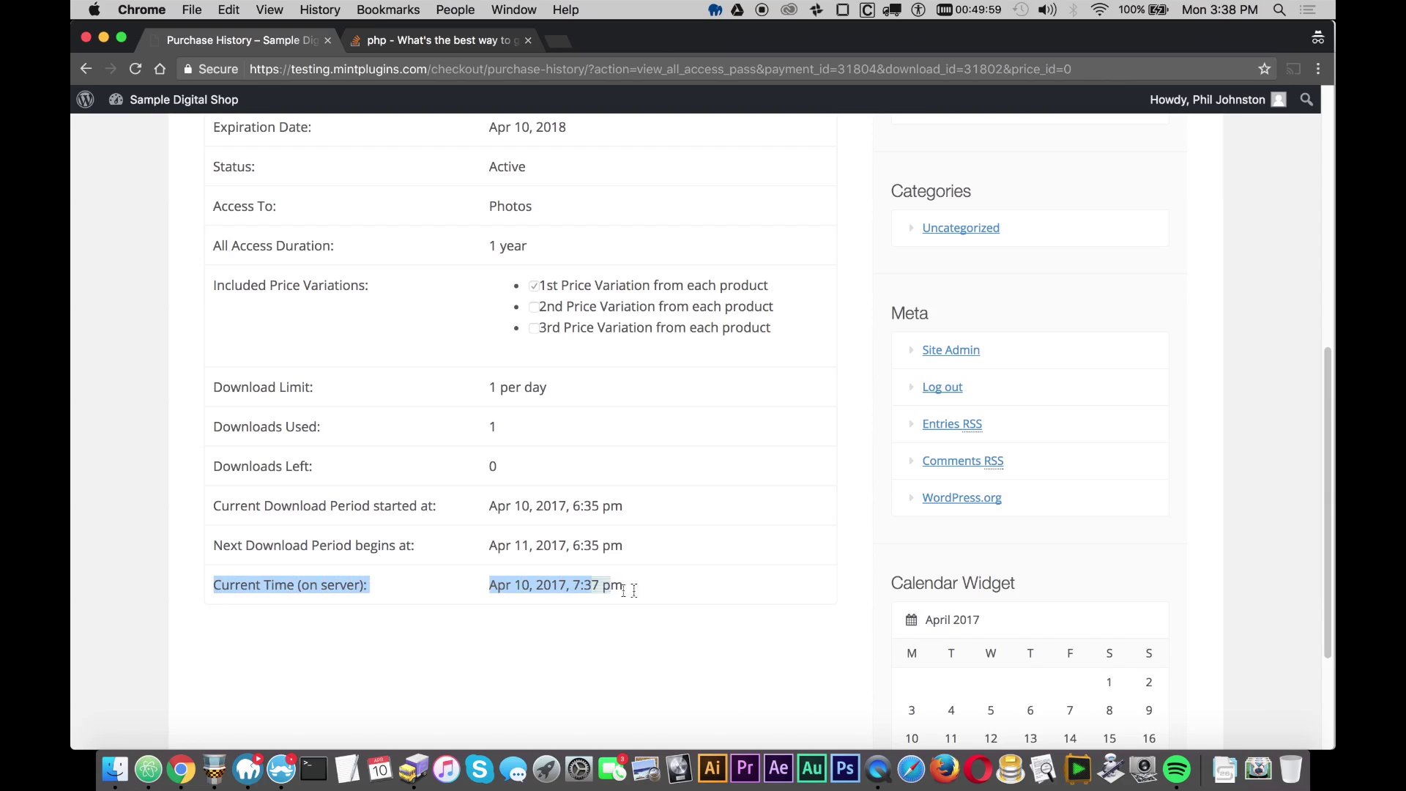
pyautogui.click(666, 590)
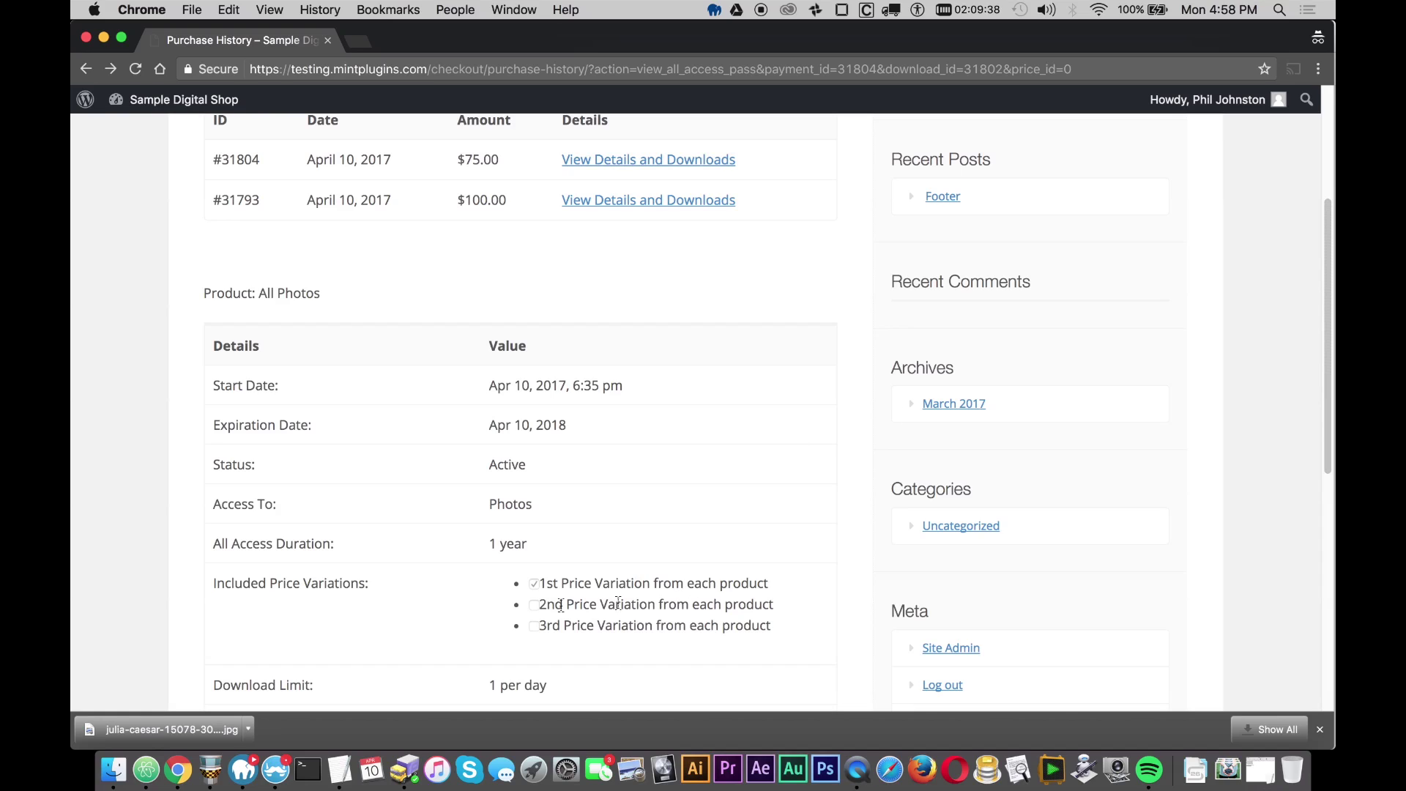
# - Recheck the All Photos download limit, go back to Test Photo 1 and try downloading its Small option again
pyautogui.moveTo(486, 684); pyautogui.dragTo(584, 683)
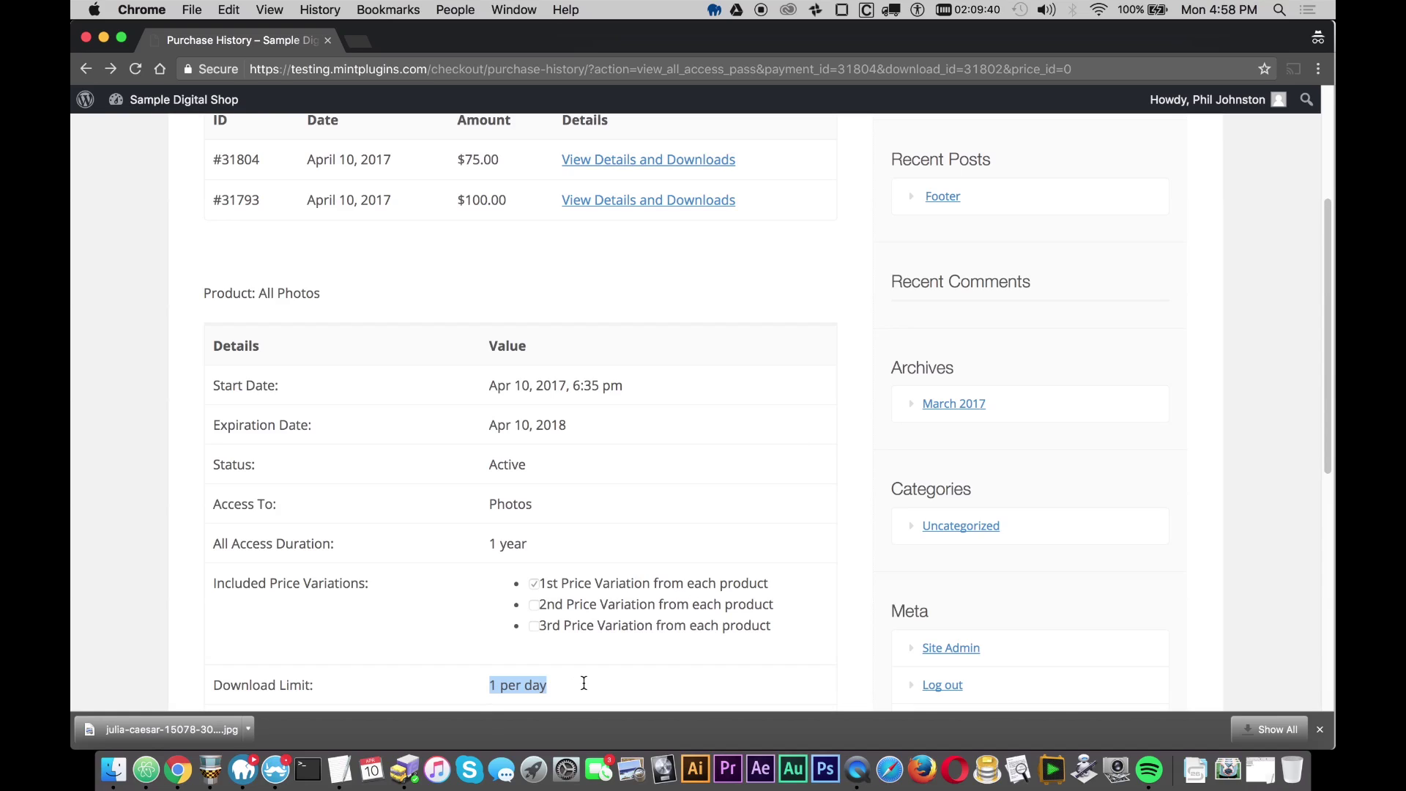
pyautogui.click(584, 682)
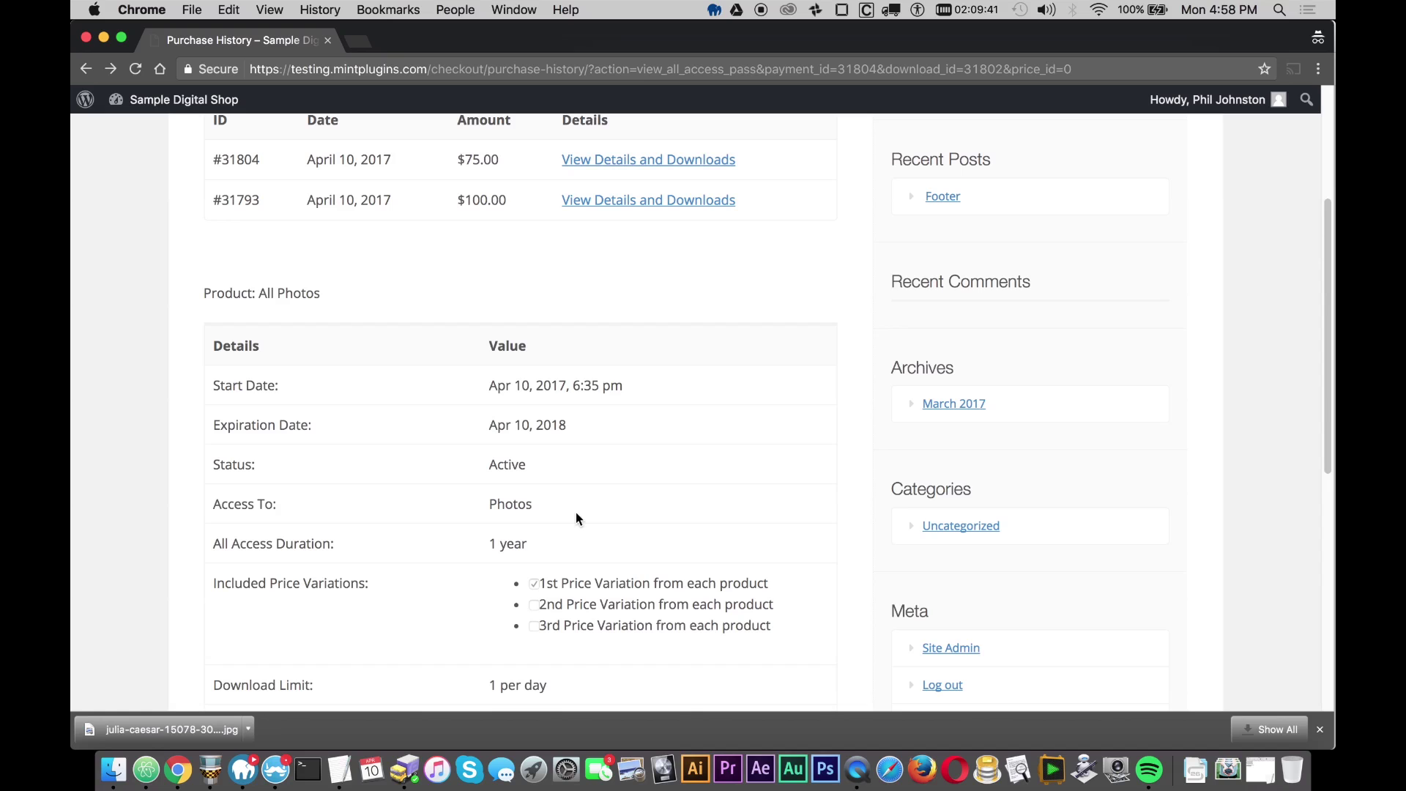
pyautogui.click(111, 69)
pyautogui.click(111, 68)
pyautogui.click(86, 69)
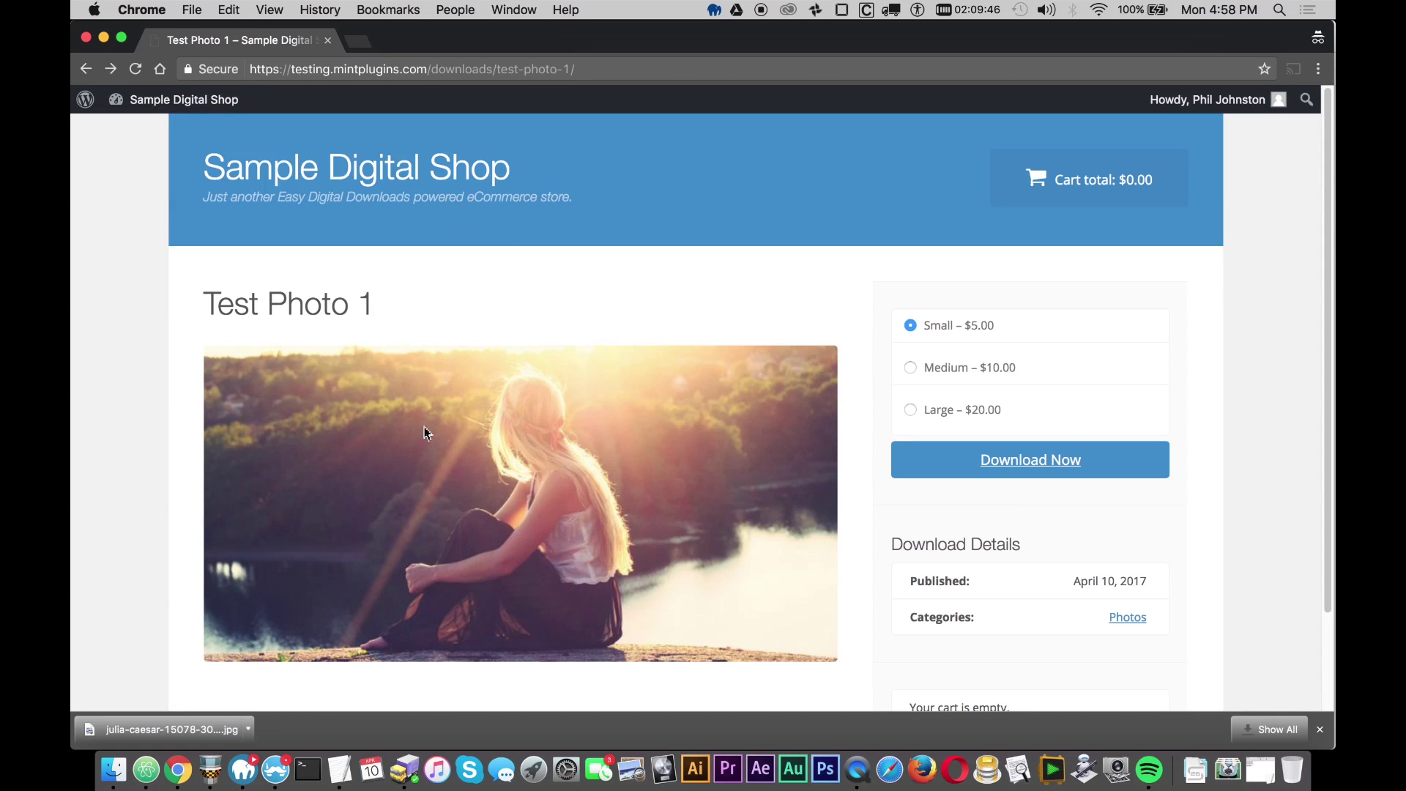
pyautogui.click(1045, 461)
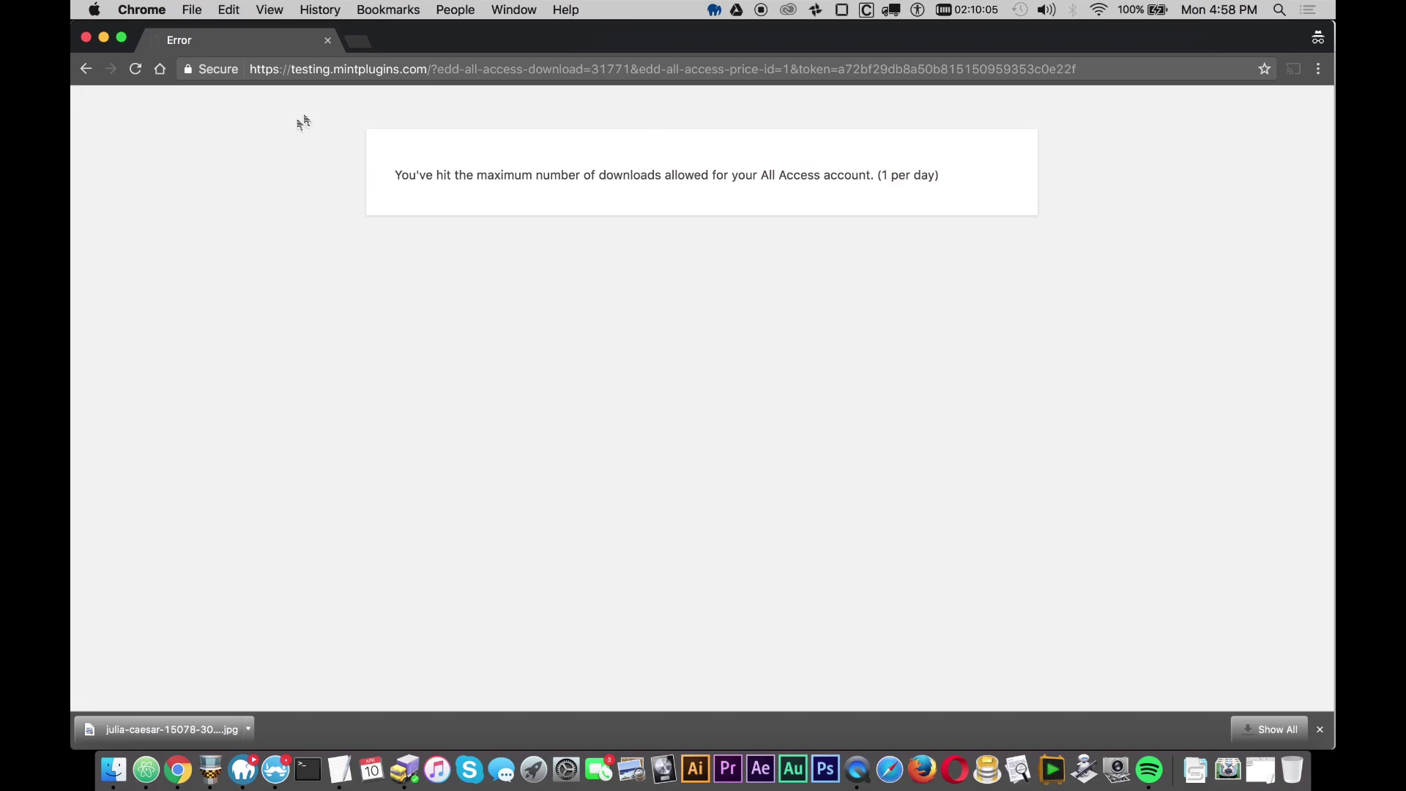
pyautogui.moveTo(402, 176); pyautogui.dragTo(879, 178)
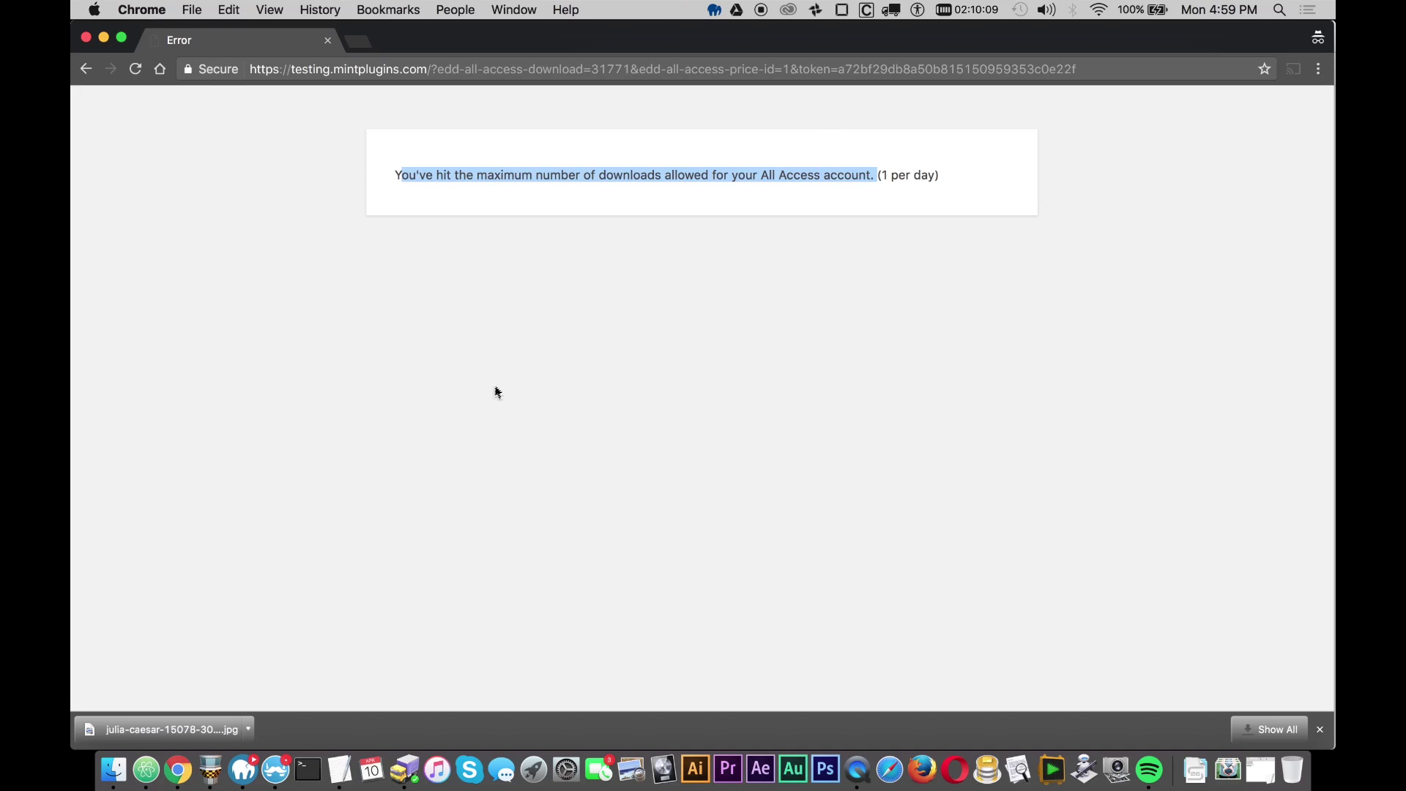
# - Switch to the store admin window and open the Easy Digital Downloads settings
pyautogui.rightClick(185, 777)
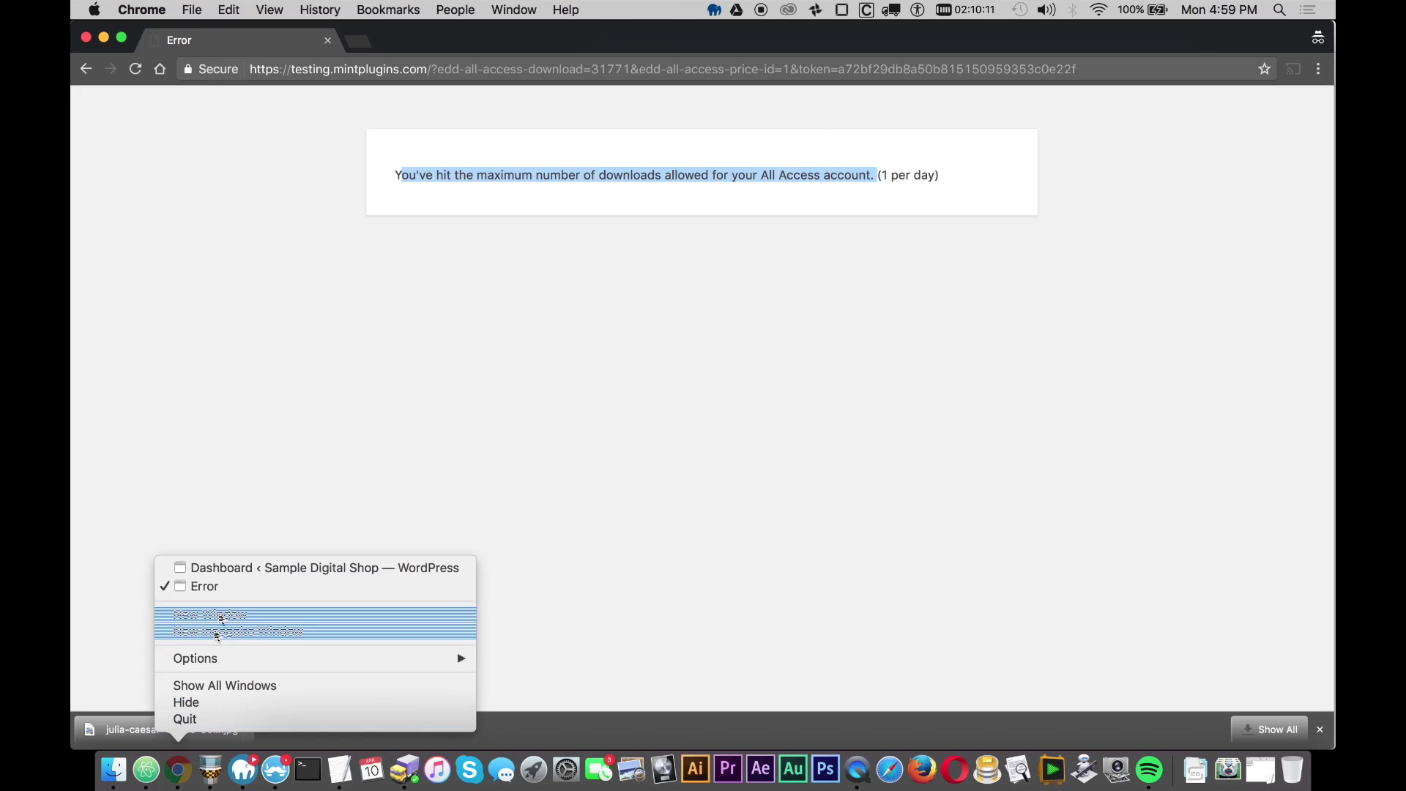
pyautogui.click(240, 568)
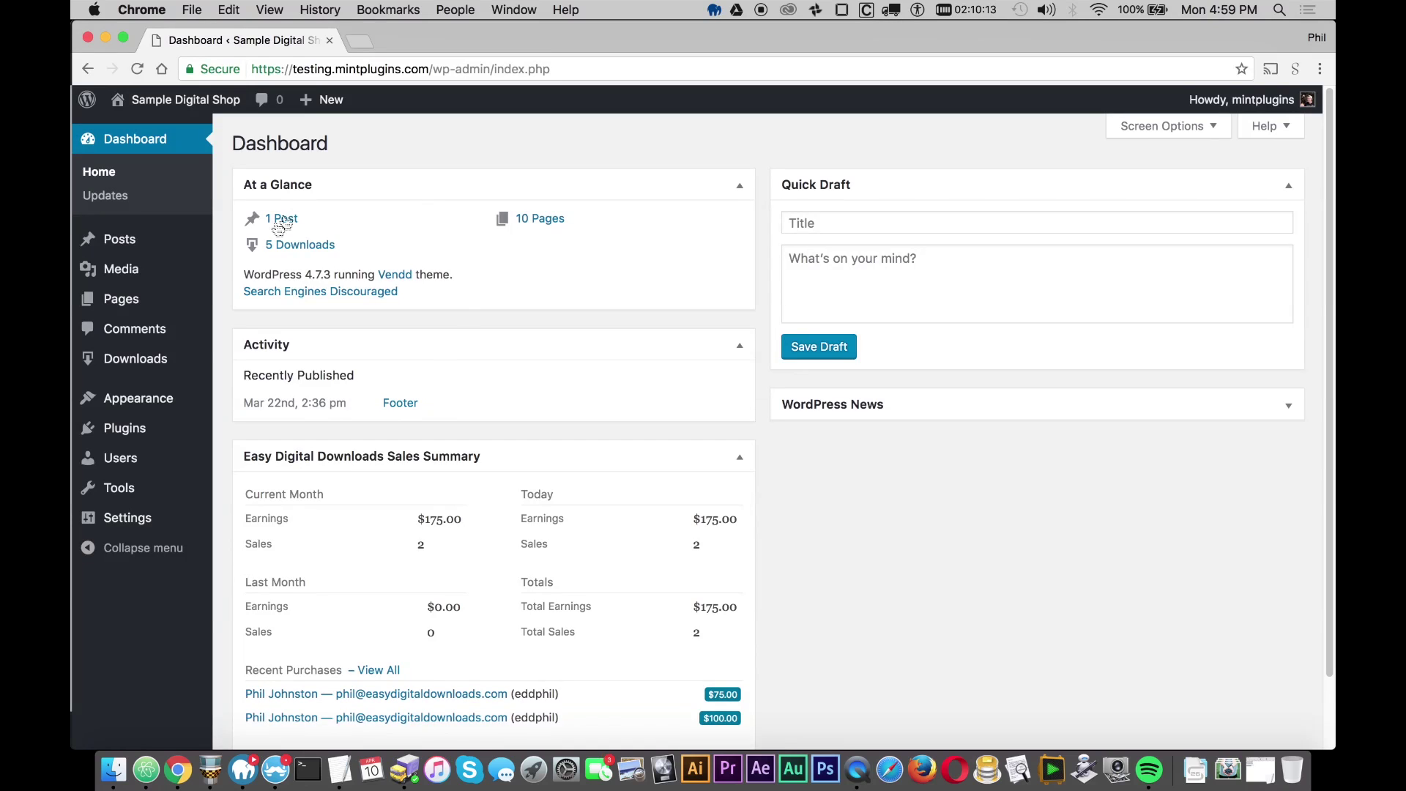
pyautogui.moveTo(129, 371)
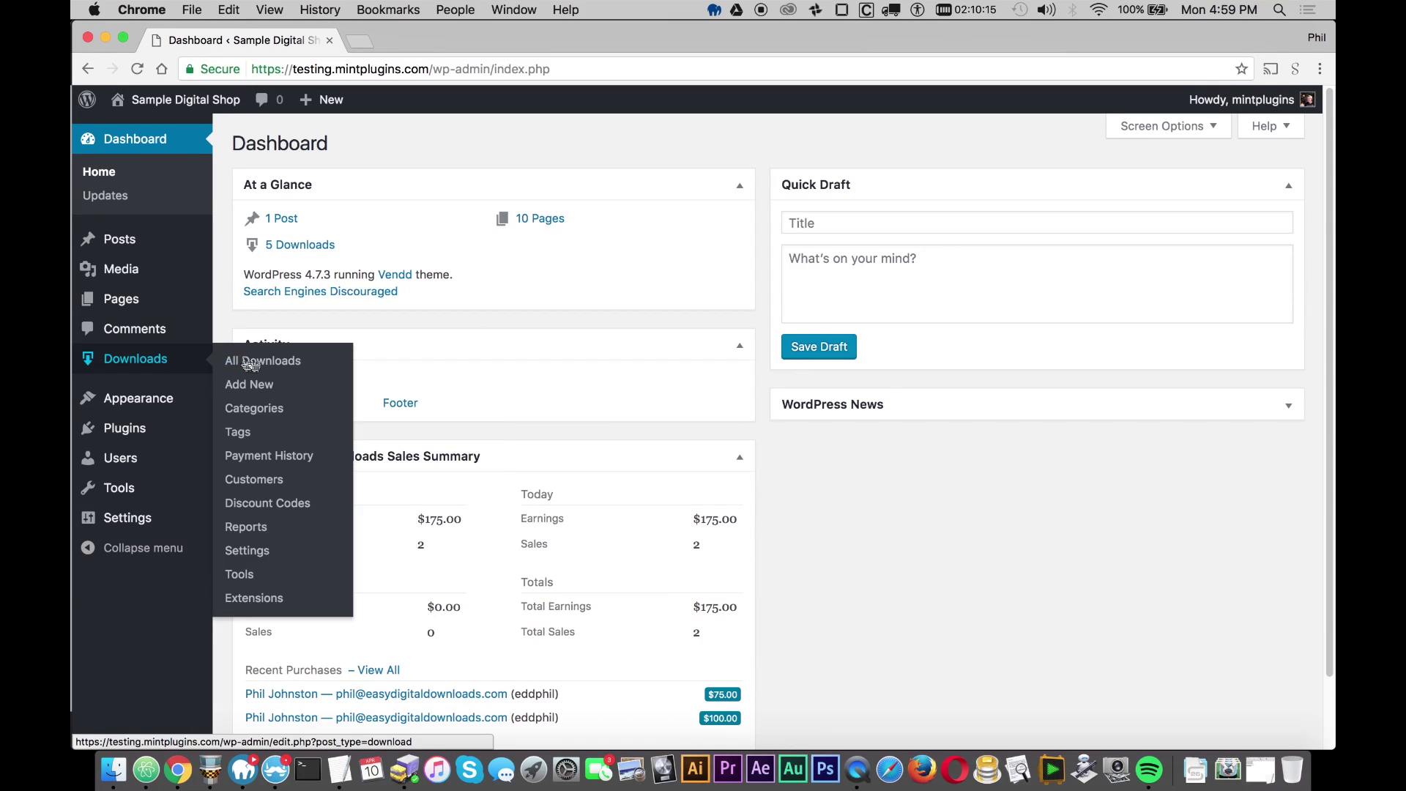
pyautogui.click(284, 555)
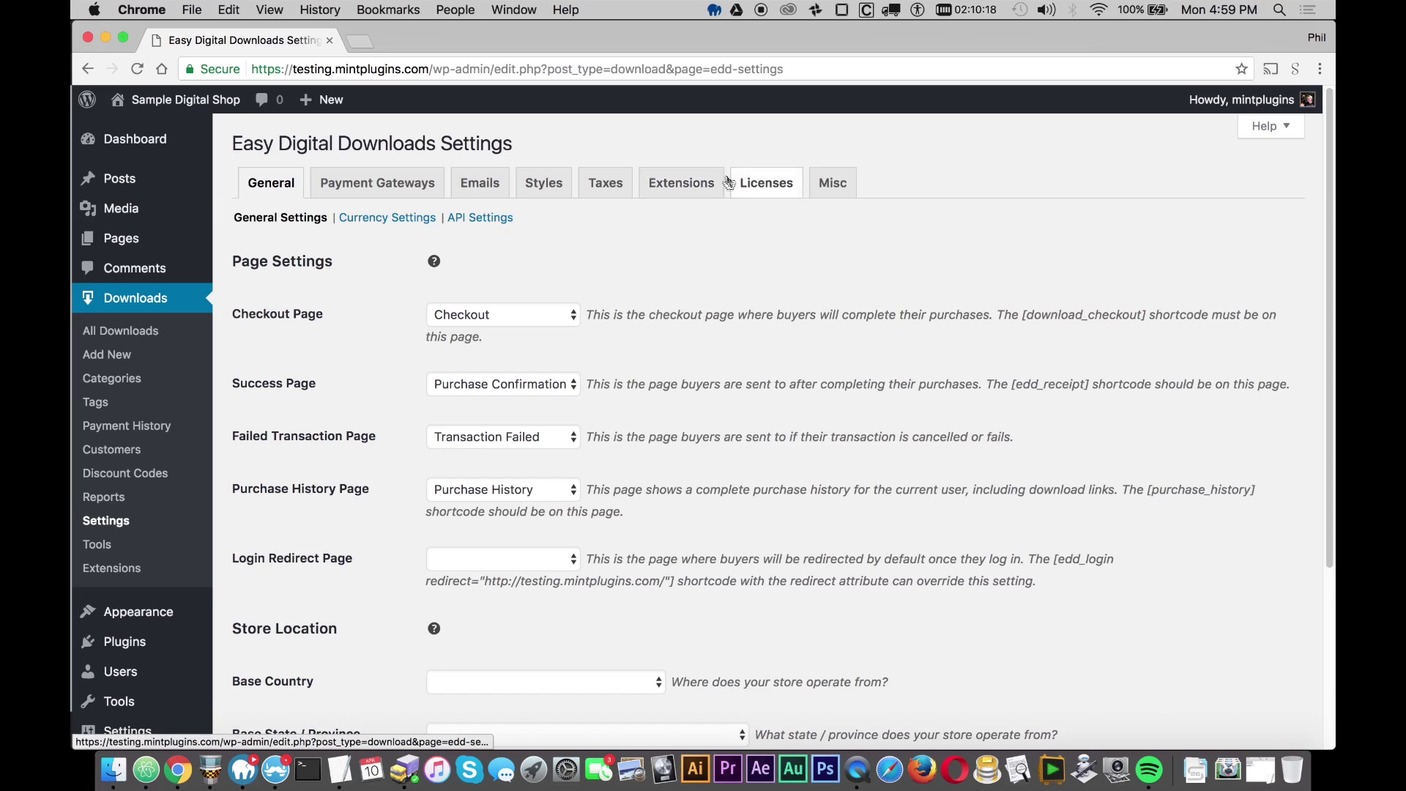
# - Open the All Access extension settings and review the messages and redirect options for expired passes and products not included
pyautogui.click(679, 185)
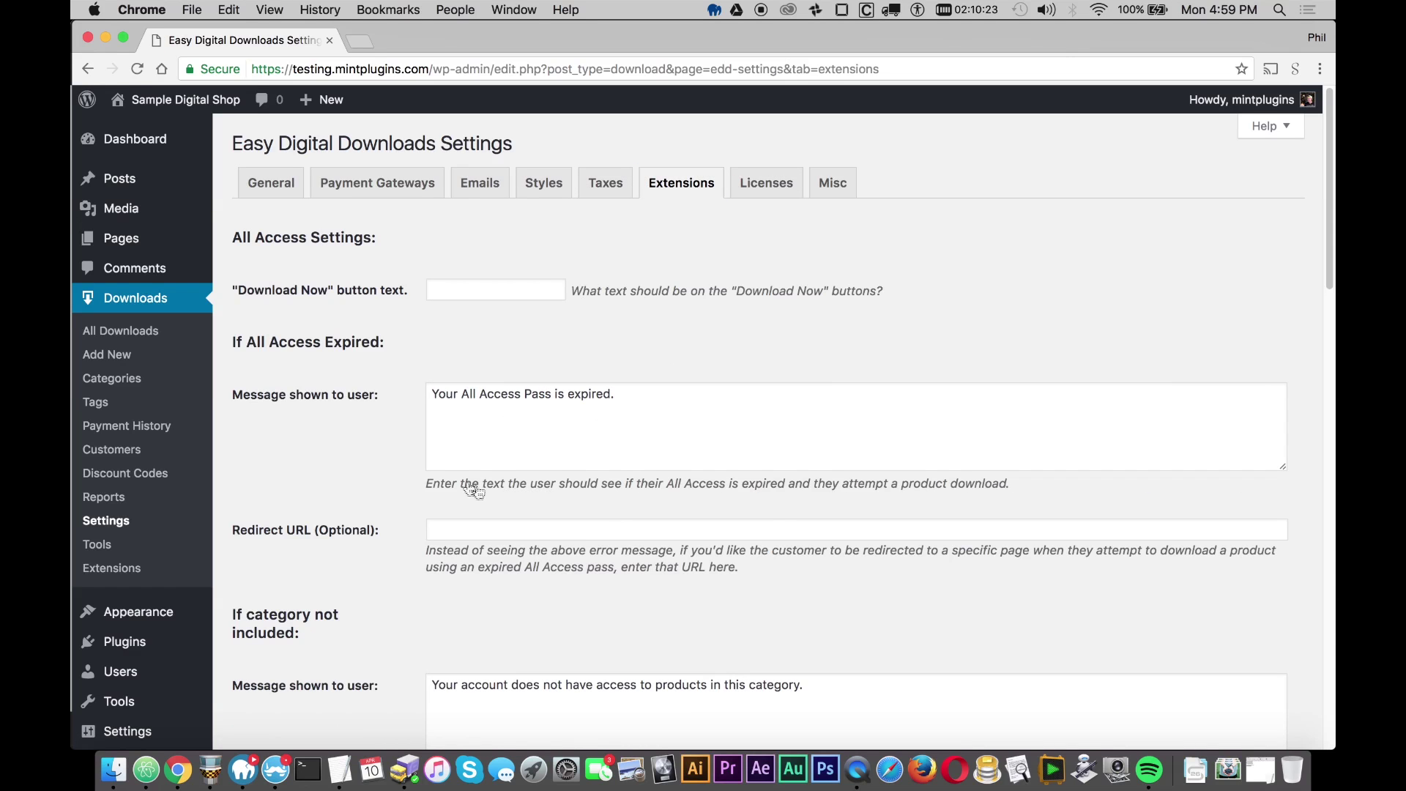
pyautogui.moveTo(615, 395); pyautogui.dragTo(437, 372)
pyautogui.click(430, 500)
pyautogui.click(440, 290)
pyautogui.click(382, 413)
pyautogui.scroll(-5, 402, 421)
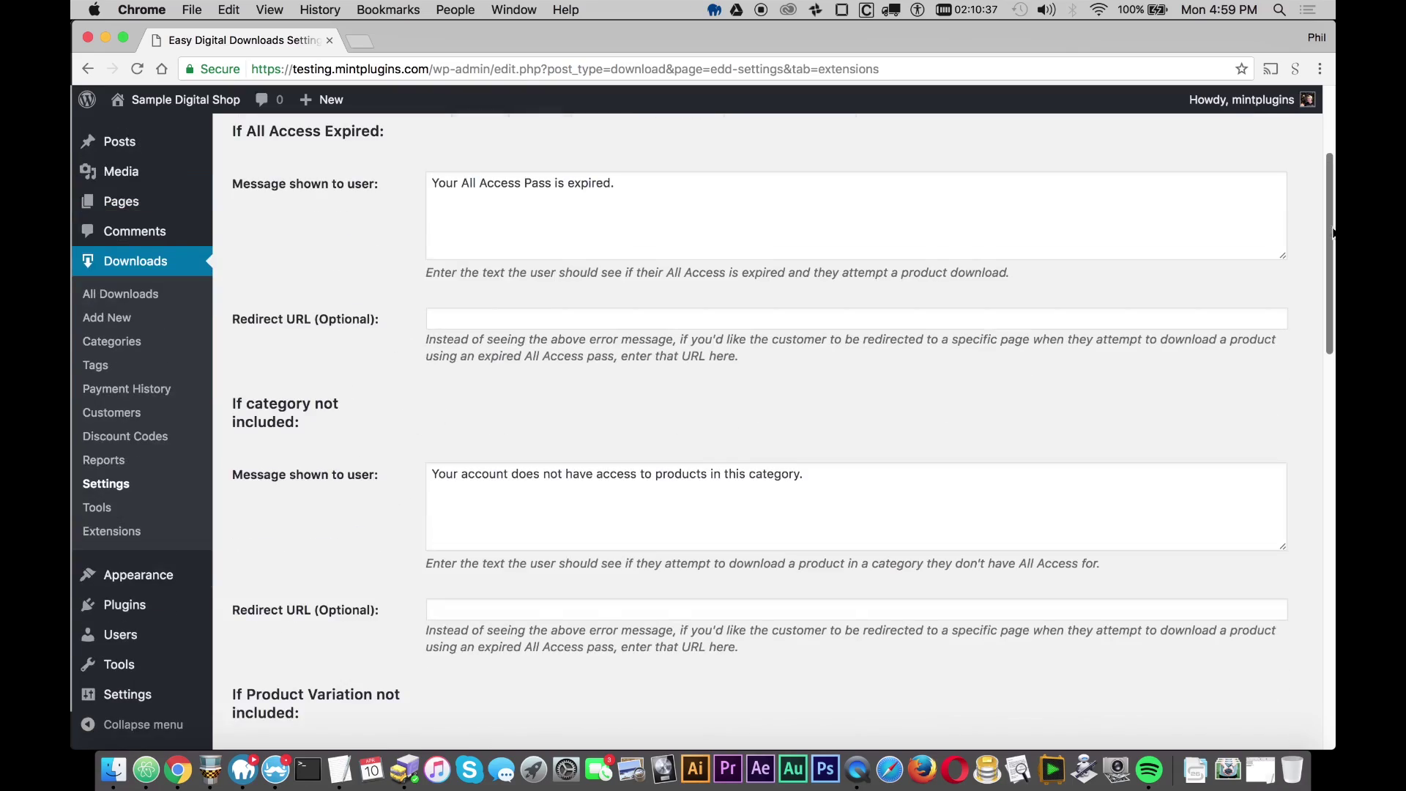
pyautogui.scroll(-4, 1028, 364)
pyautogui.scroll(-10, 571, 429)
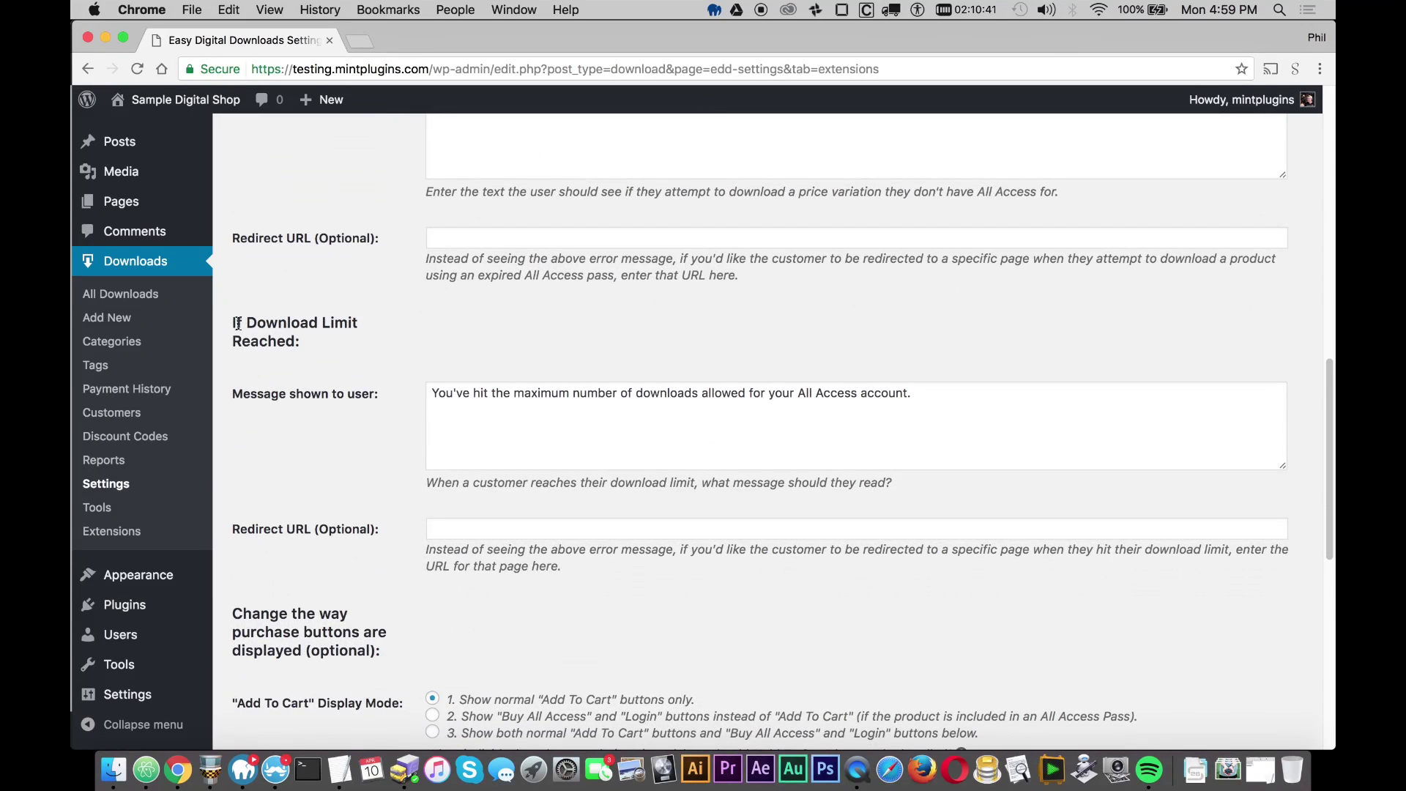
# - Replace the download-limit-reached message with "You've hit the maximum number of photos you can download today."
pyautogui.moveTo(234, 323); pyautogui.dragTo(311, 343)
pyautogui.click(421, 407)
pyautogui.moveTo(430, 397); pyautogui.dragTo(944, 398)
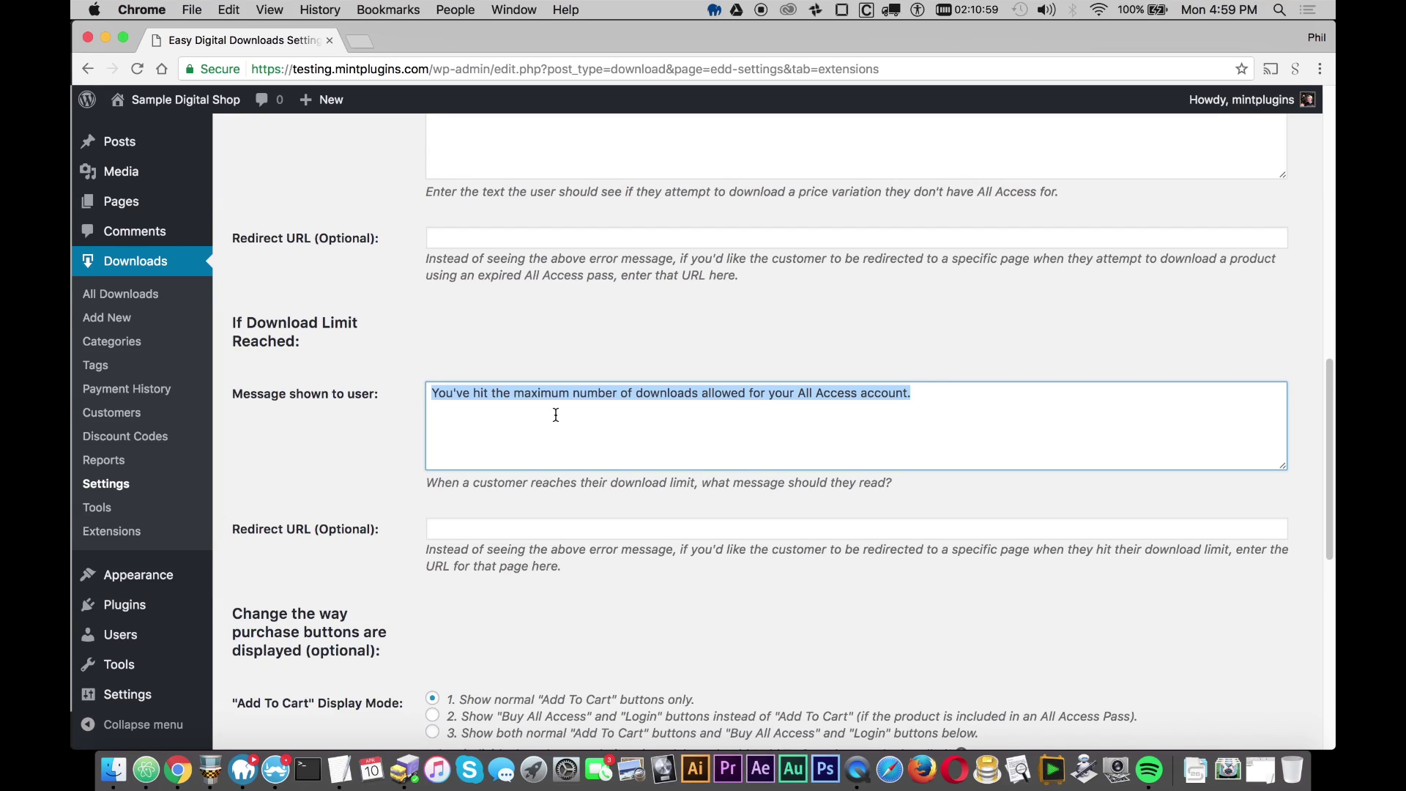
pyautogui.write("You've hit the maximum number of photos you can download today.")
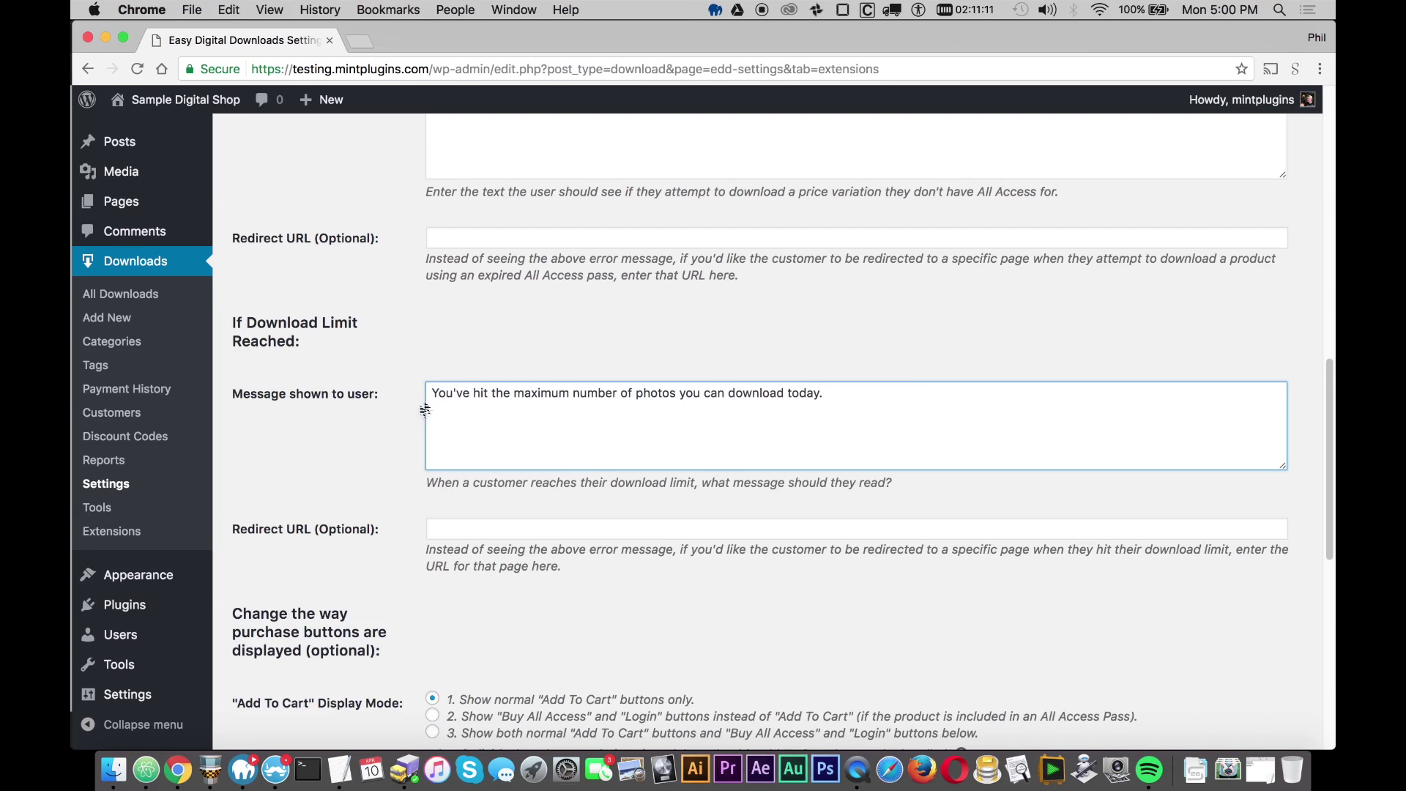
pyautogui.click(370, 442)
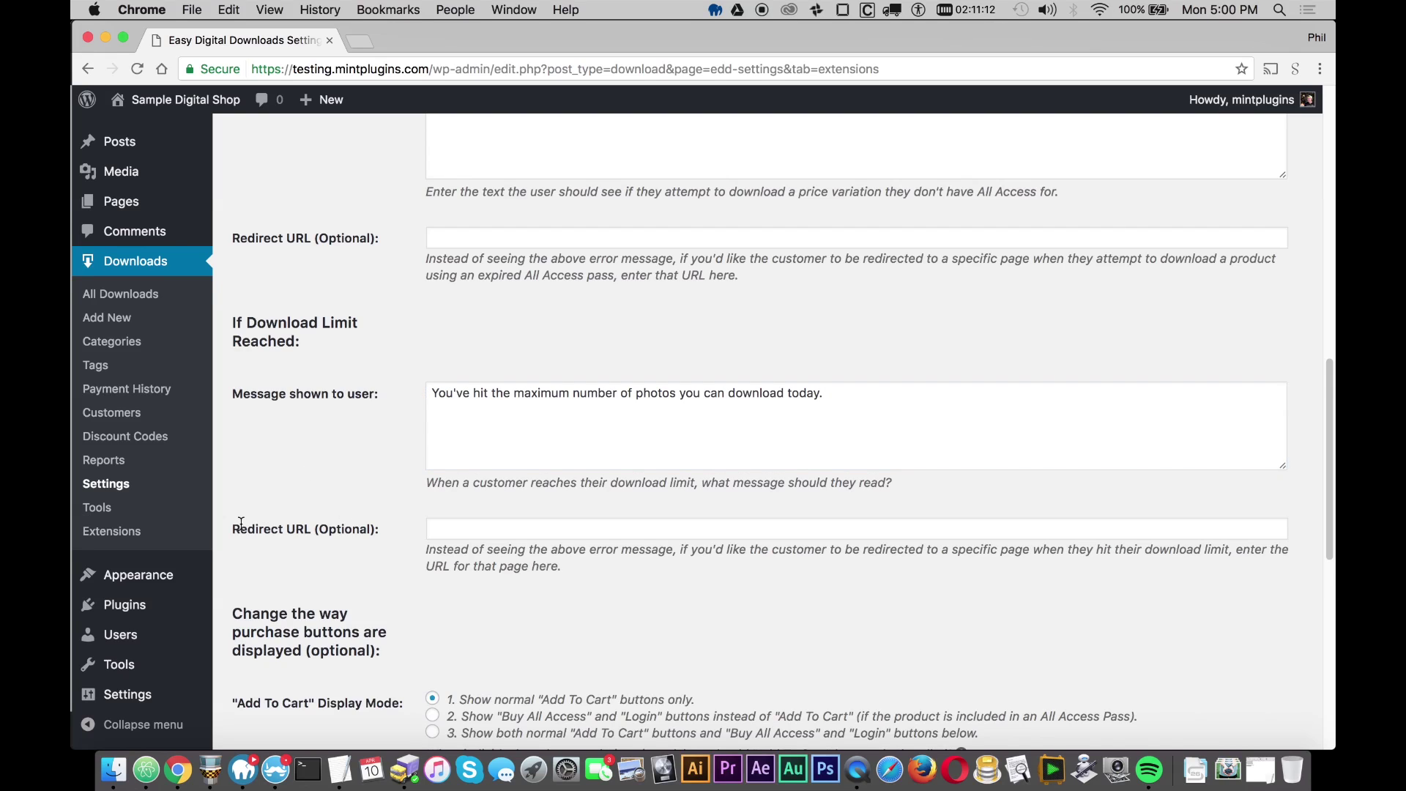
# - Review the optional redirect URL for the reached download limit and save the All Access settings
pyautogui.moveTo(233, 528); pyautogui.dragTo(406, 522)
pyautogui.click(406, 523)
pyautogui.click(434, 393)
pyautogui.scroll(-10, 637, 388)
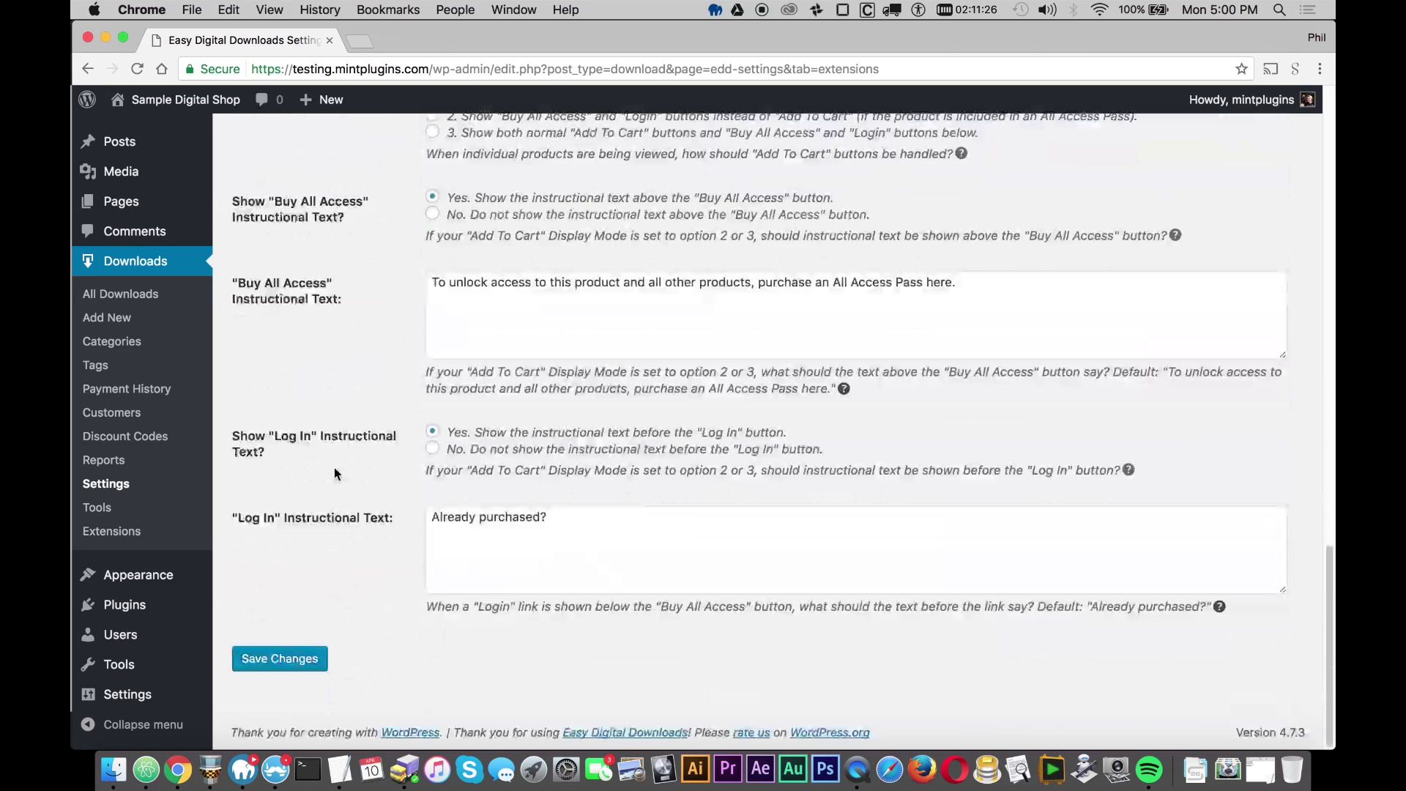
pyautogui.click(271, 660)
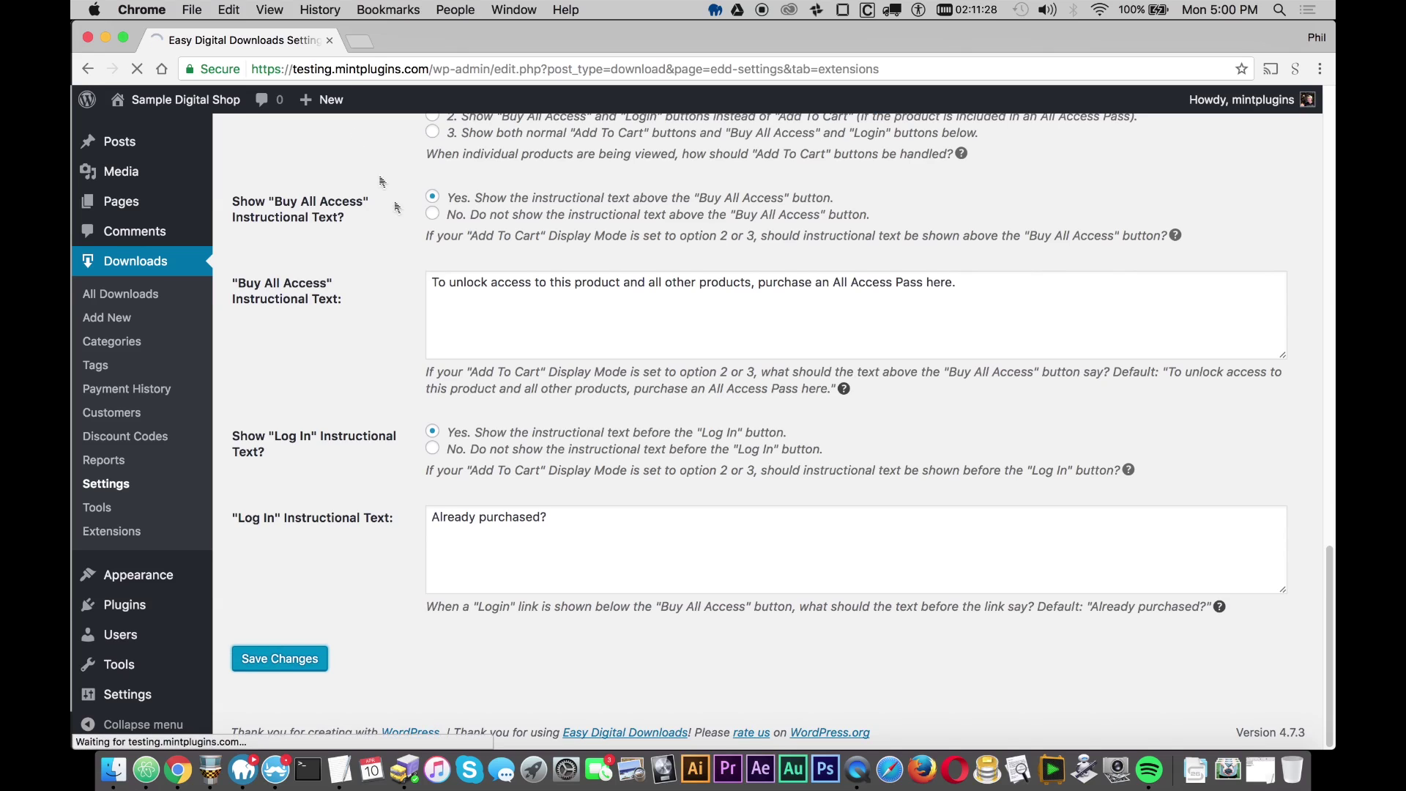
pyautogui.moveTo(333, 103)
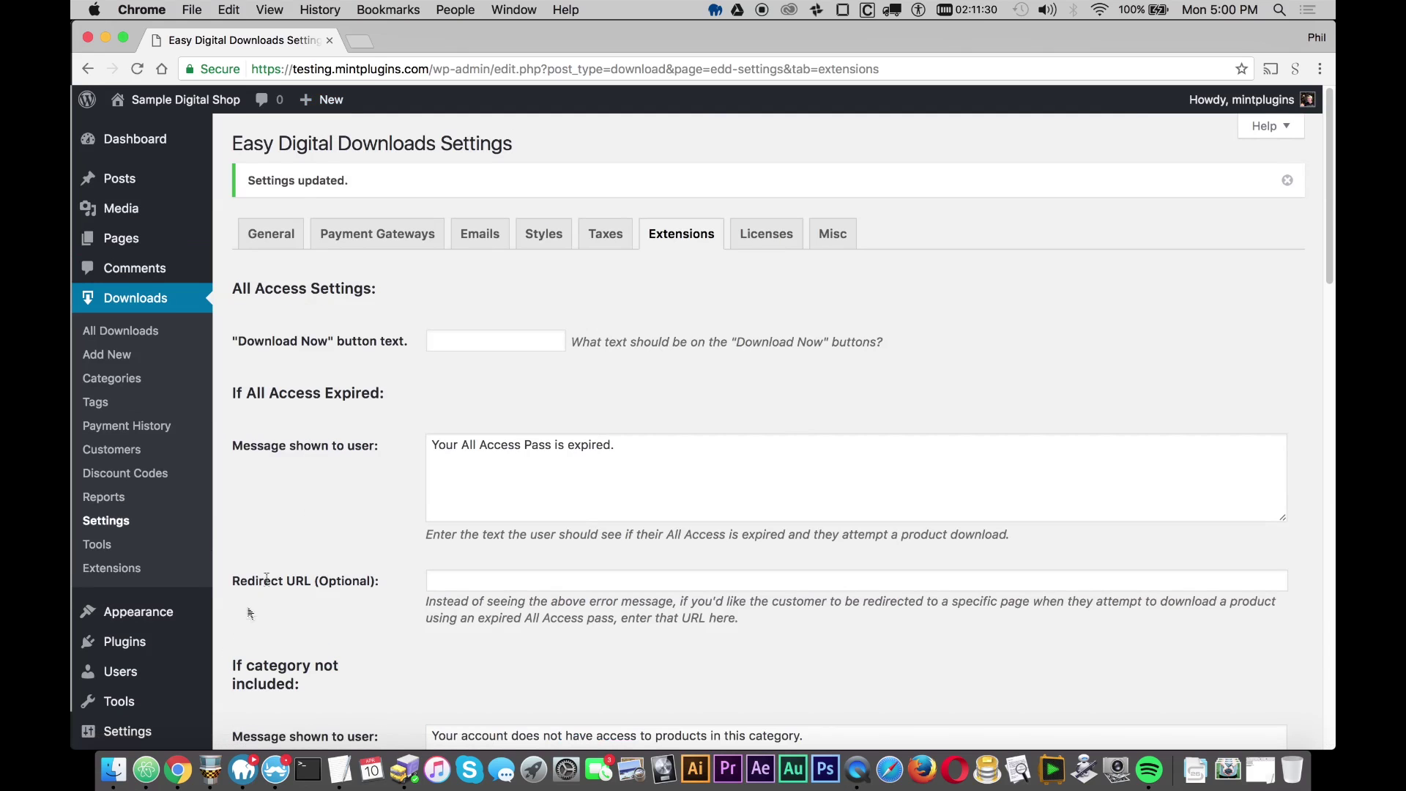
# - Retry the Small download of Test Photo 1 in the customer's shop window, check the limit message and return to the photo
pyautogui.rightClick(177, 769)
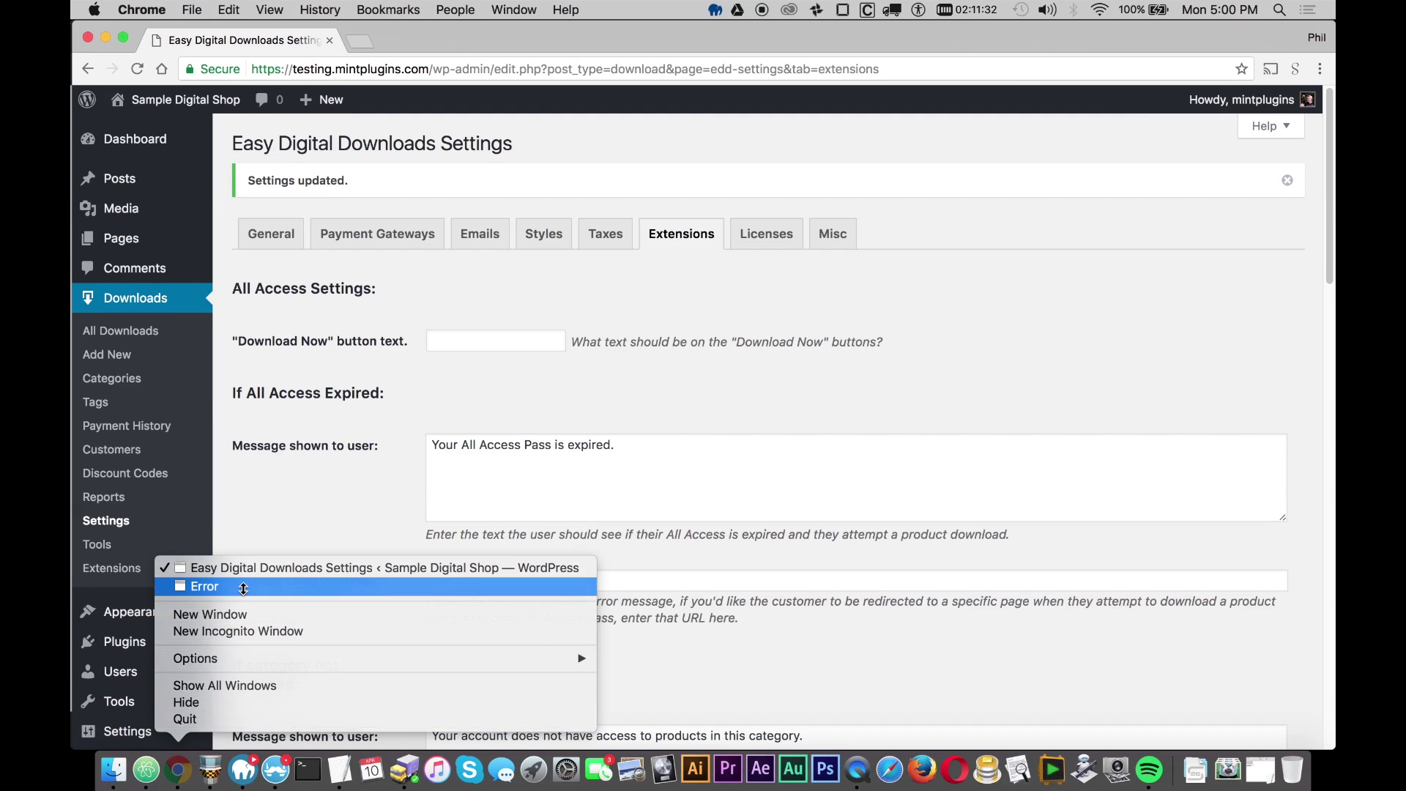
pyautogui.click(219, 586)
pyautogui.click(213, 199)
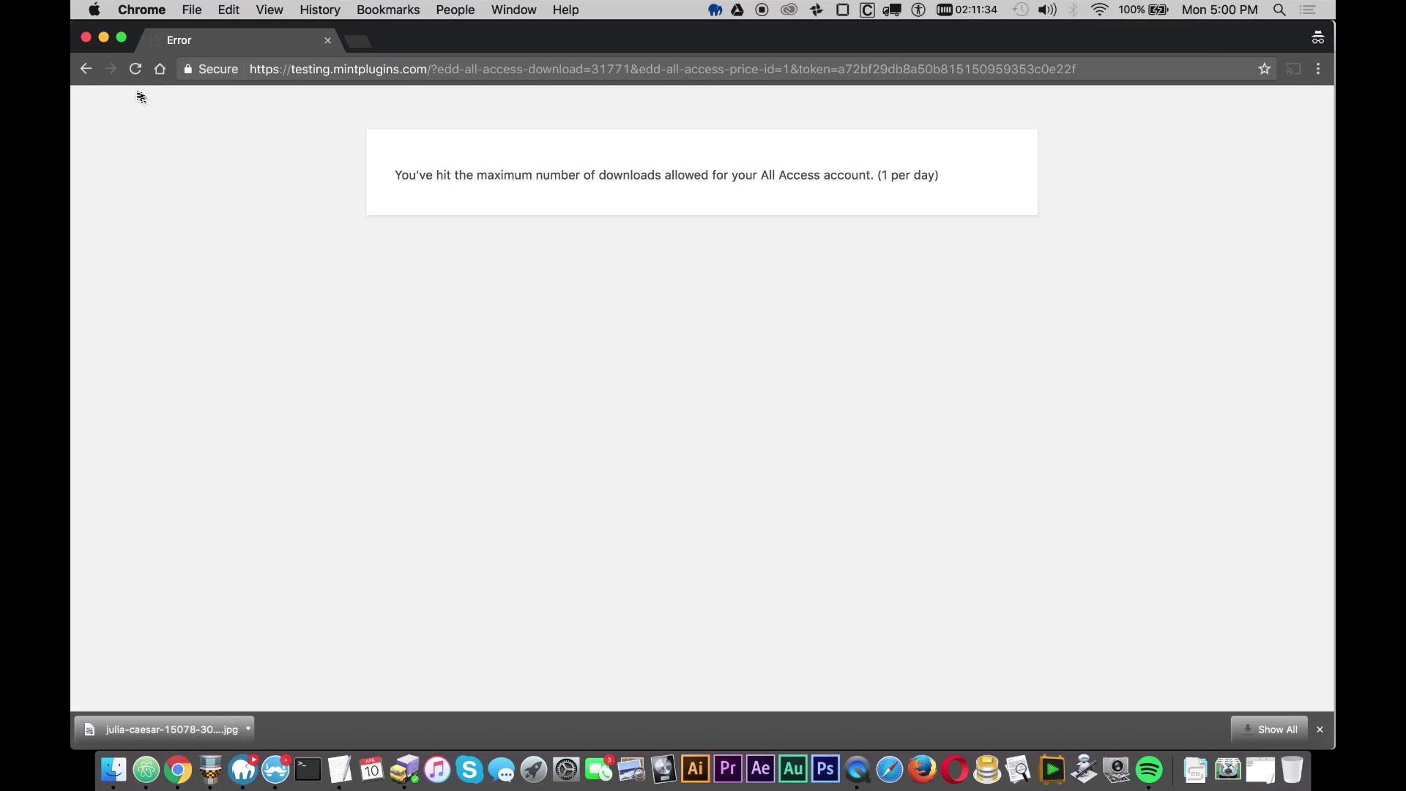
pyautogui.click(86, 70)
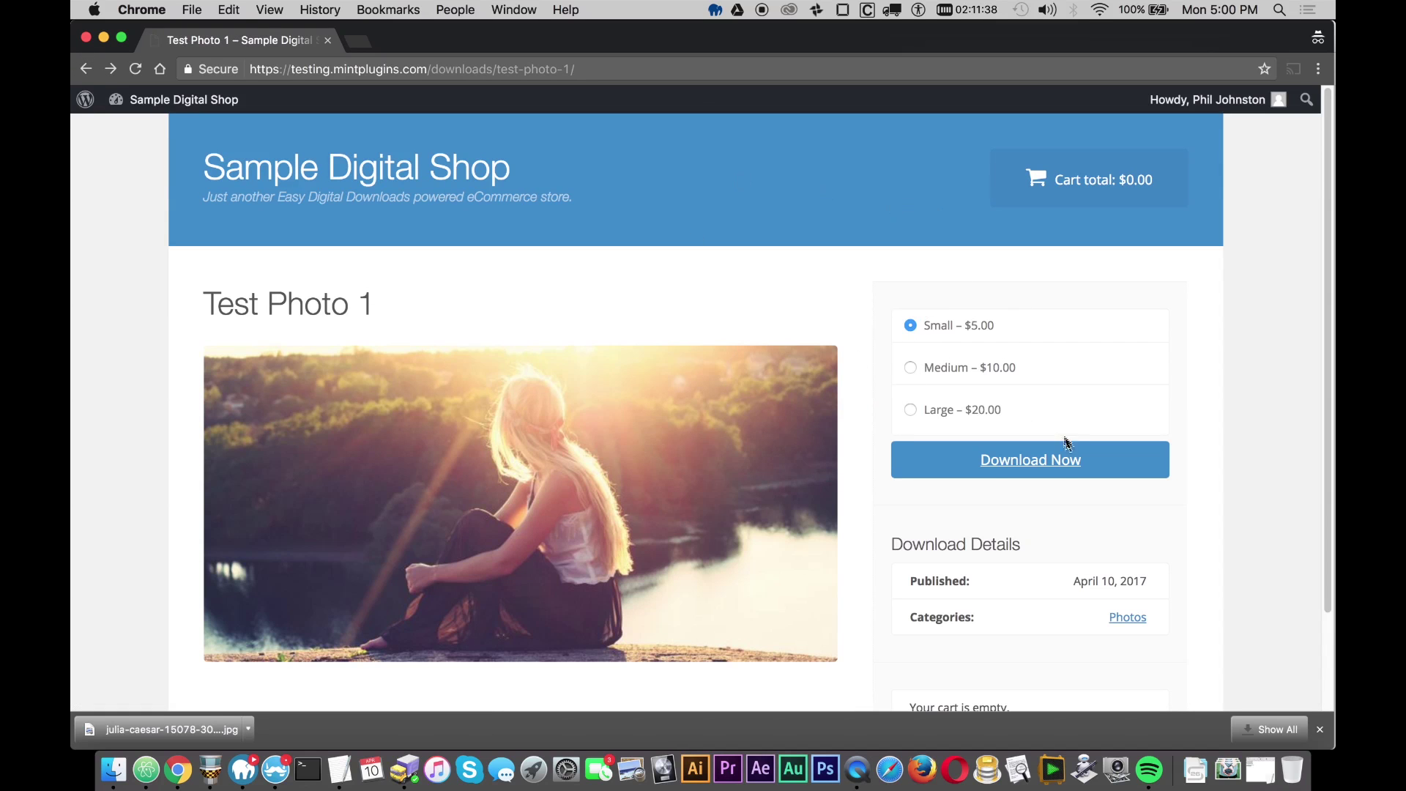
pyautogui.click(1056, 462)
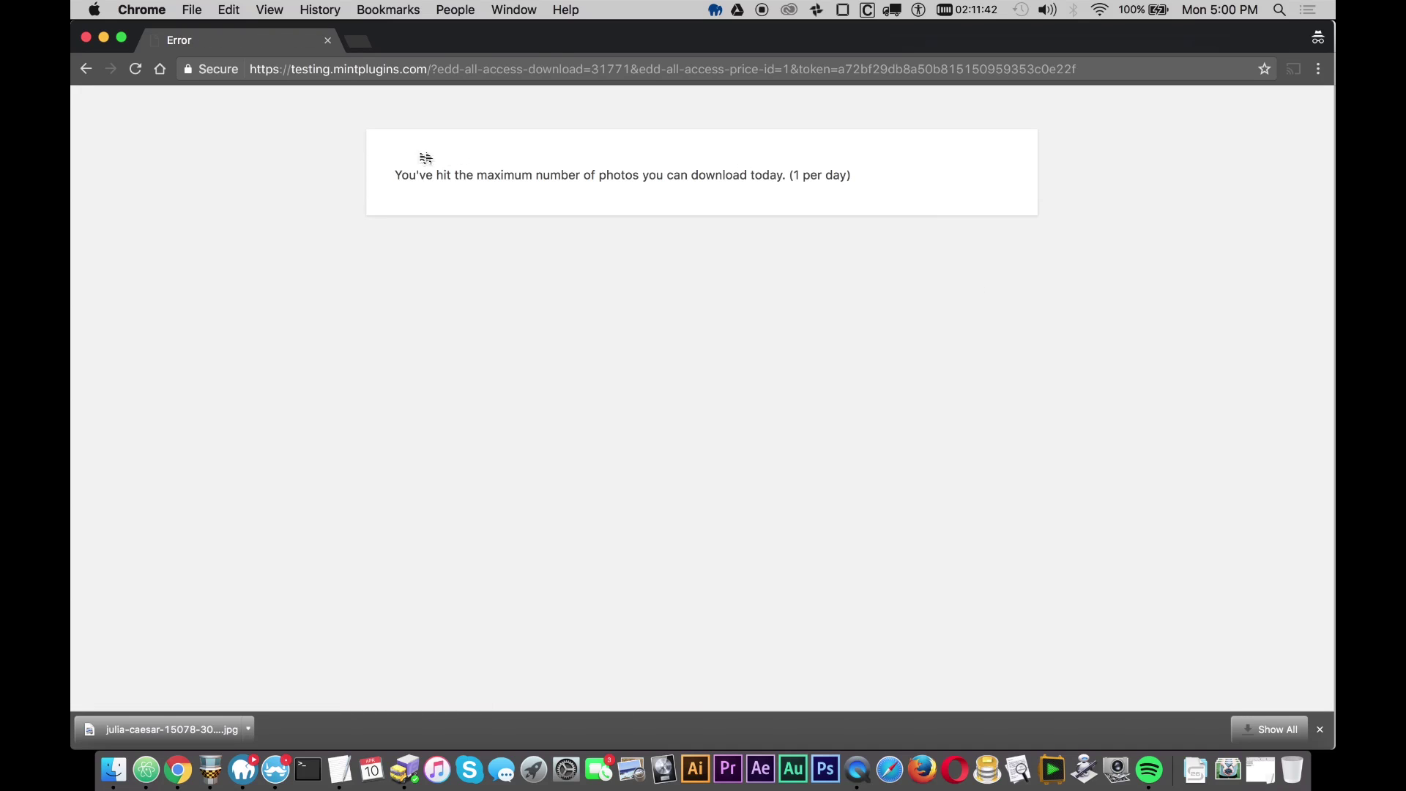
pyautogui.moveTo(395, 174); pyautogui.dragTo(913, 175)
pyautogui.click(913, 175)
pyautogui.click(86, 70)
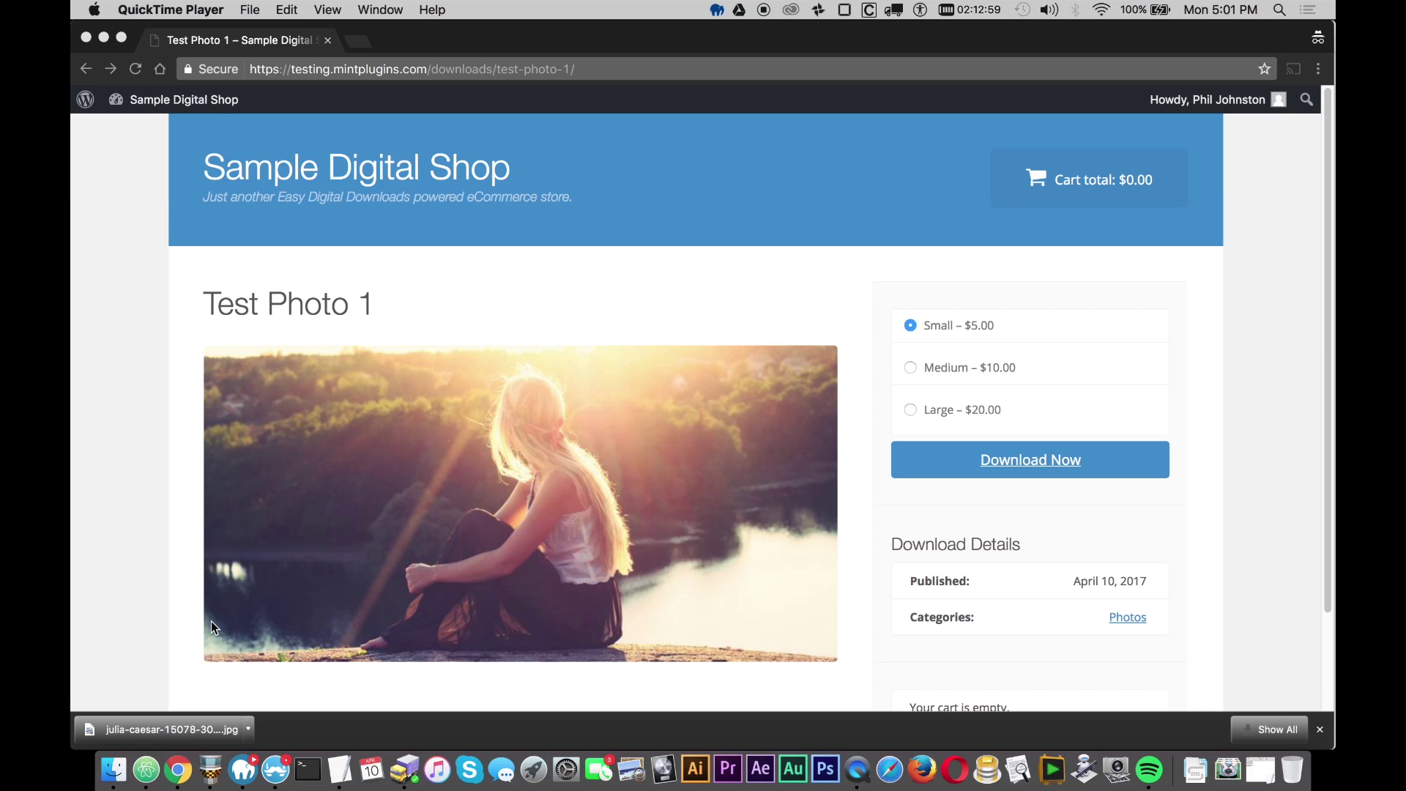
# - Switch to the store admin window, search the customers by the customer's e-mail address and open the matching record
pyautogui.rightClick(179, 770)
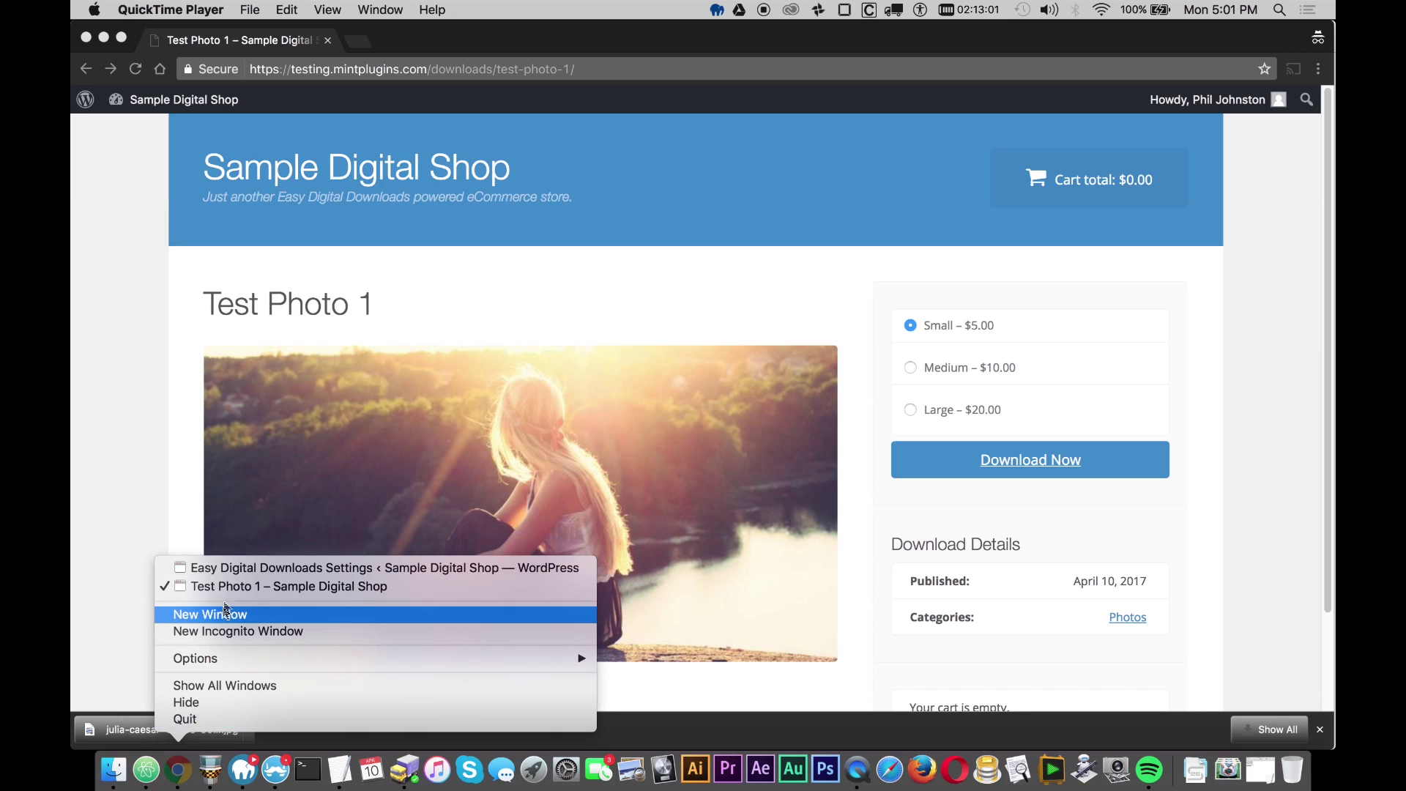
pyautogui.click(231, 569)
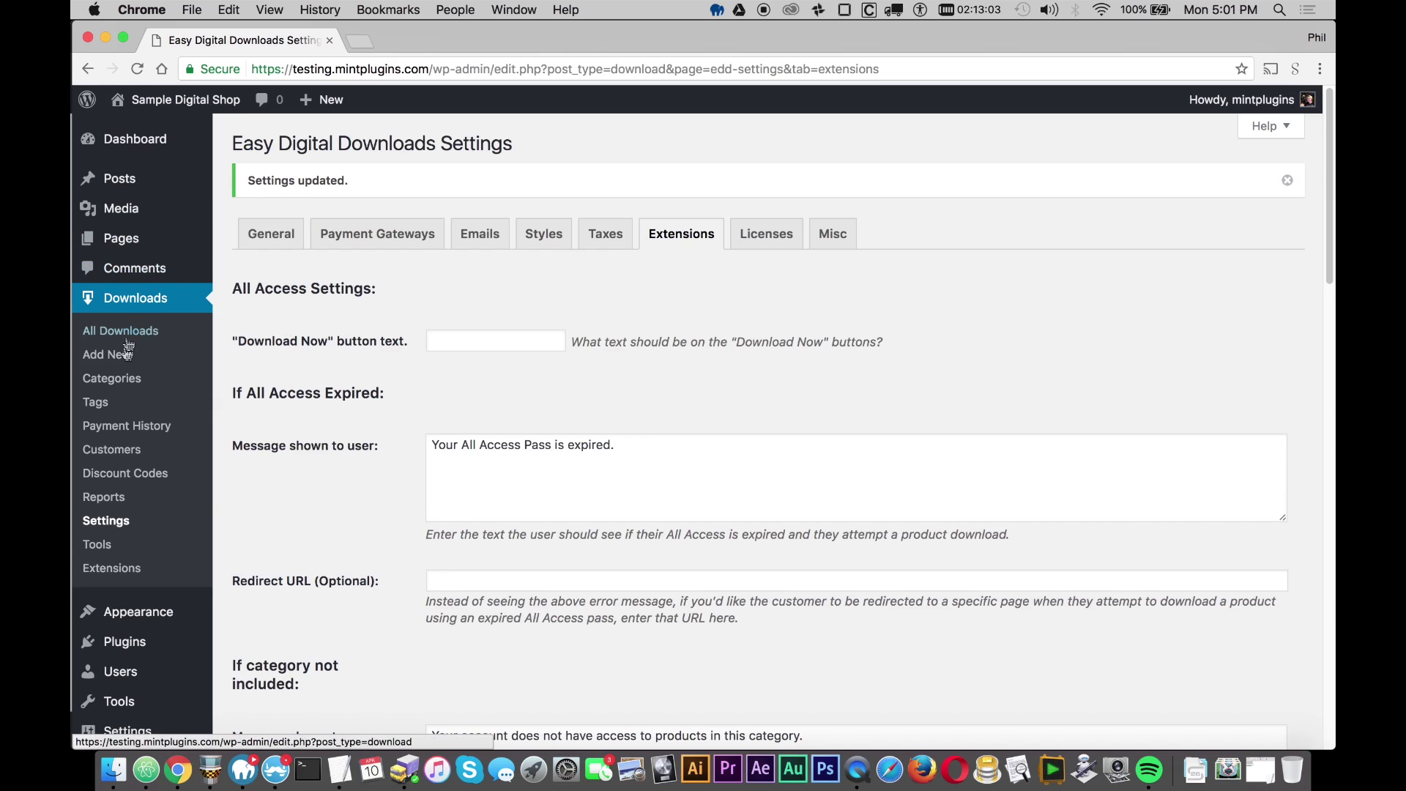
pyautogui.click(109, 454)
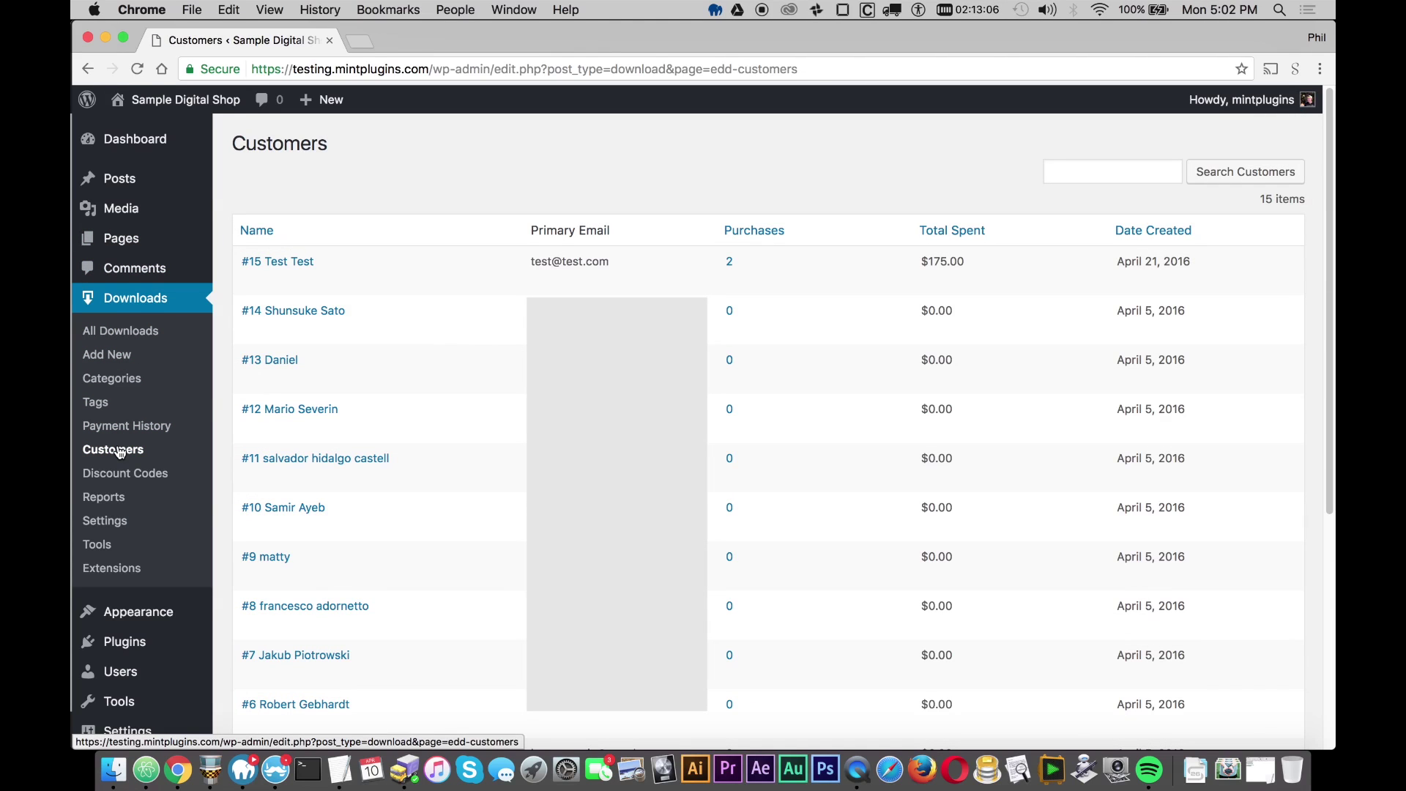
pyautogui.click(1067, 176)
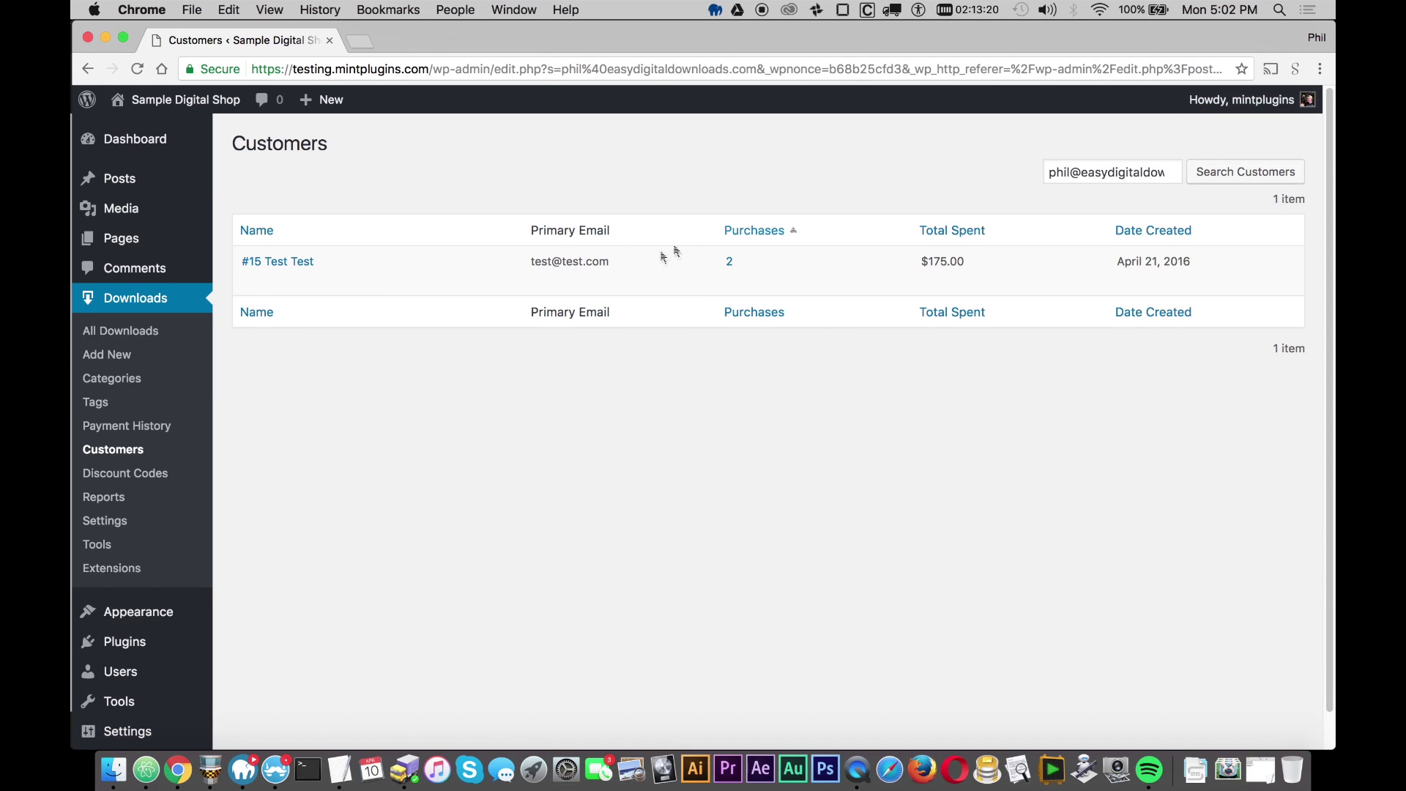
pyautogui.click(257, 282)
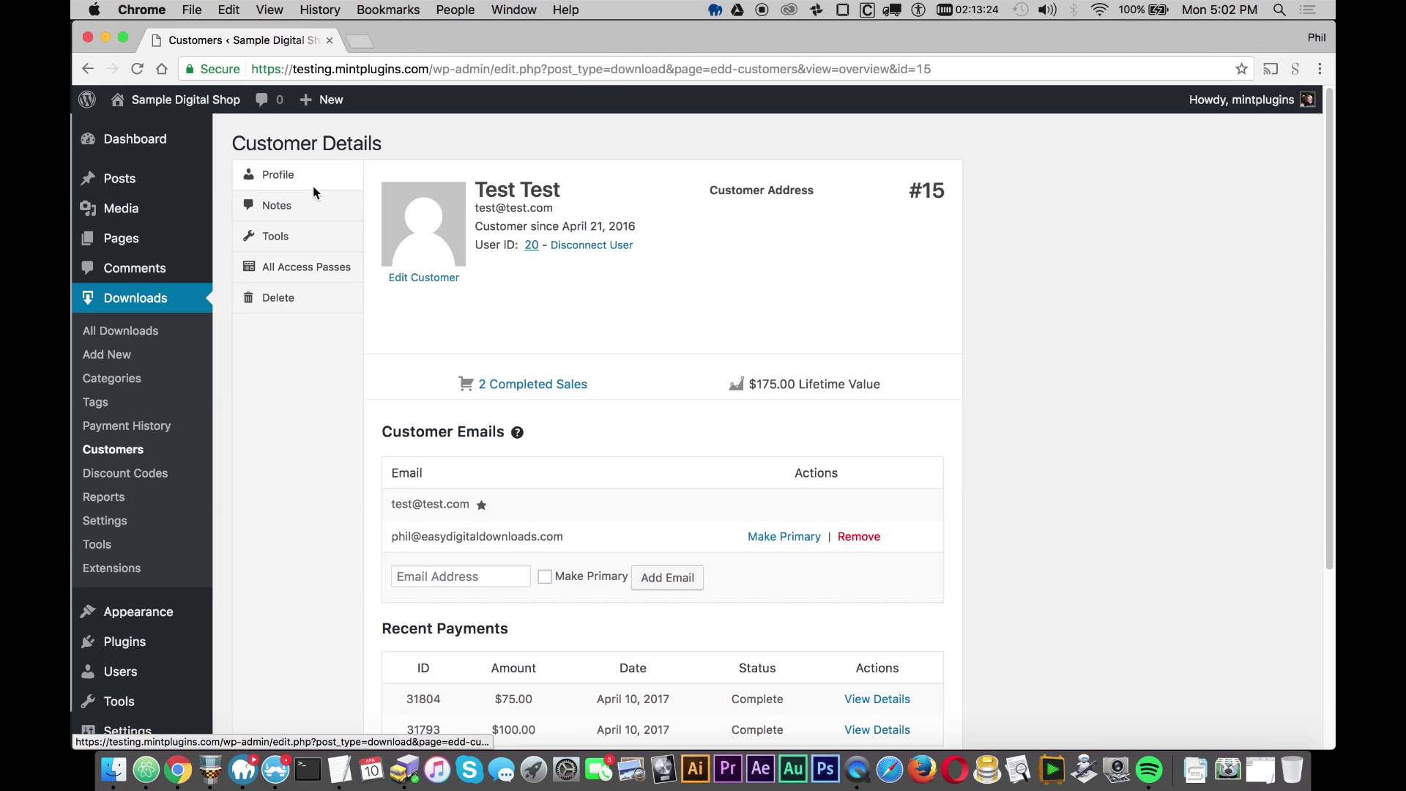
# - Open the details of the customer's All Photos pass and examine the download limit in its settings at time of purchase
pyautogui.click(295, 268)
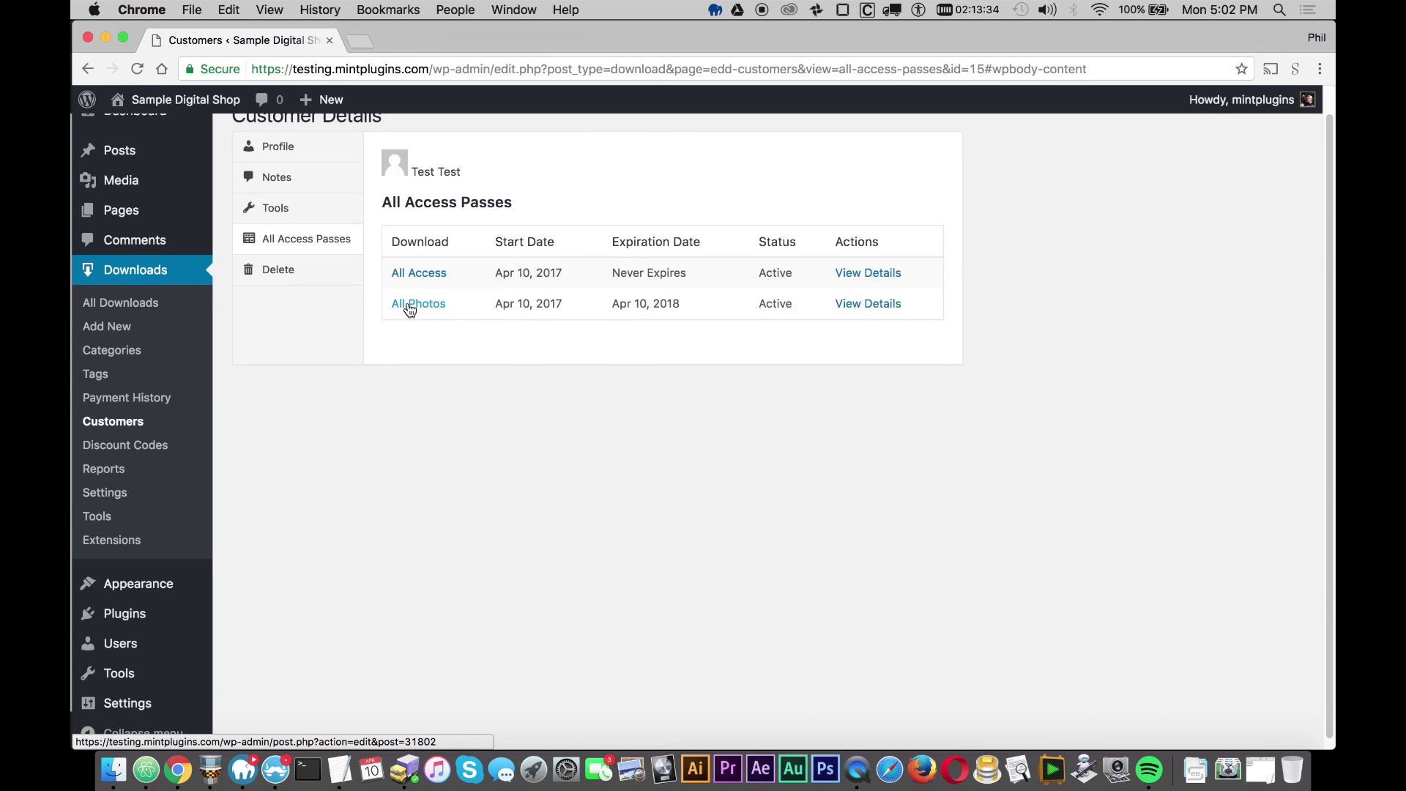
pyautogui.click(878, 307)
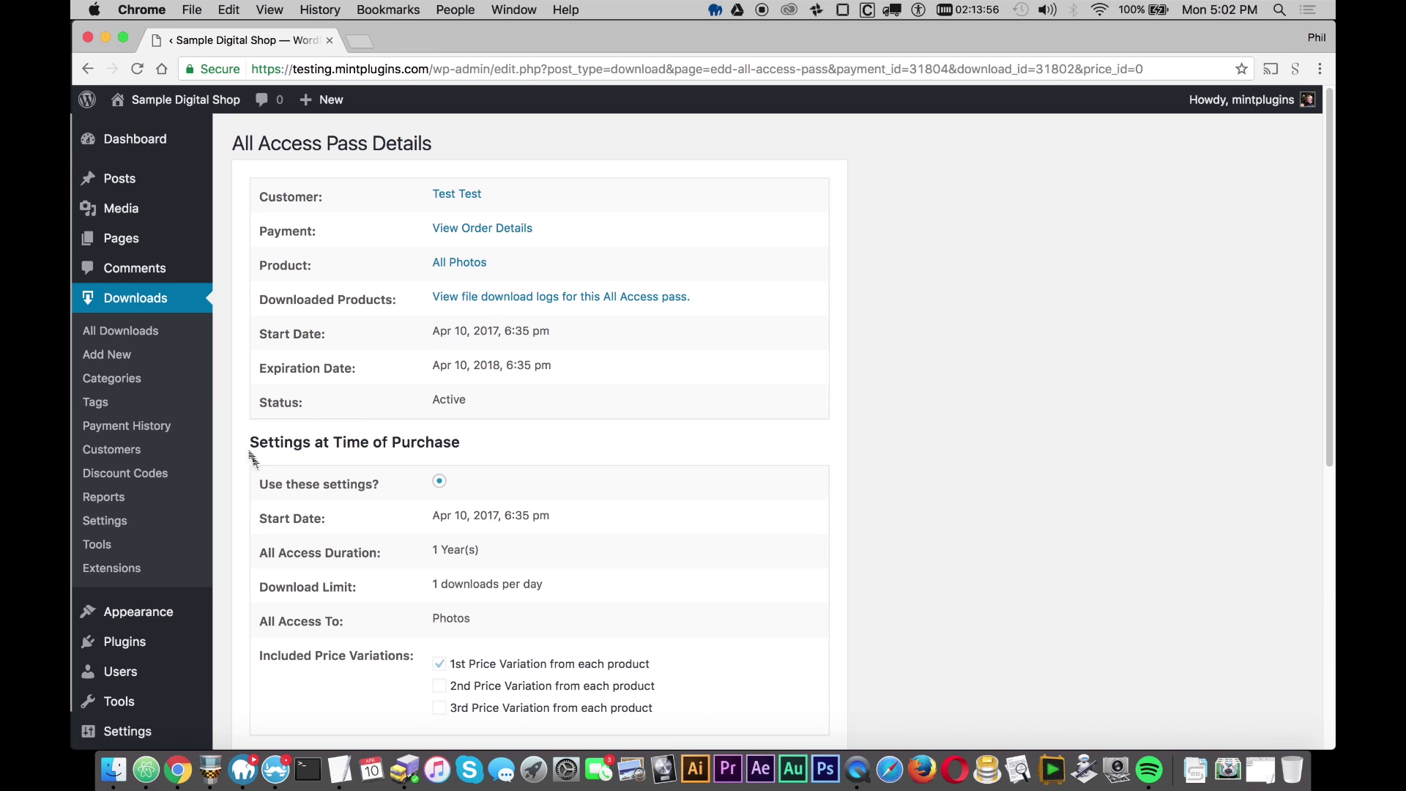
pyautogui.moveTo(252, 442); pyautogui.dragTo(533, 441)
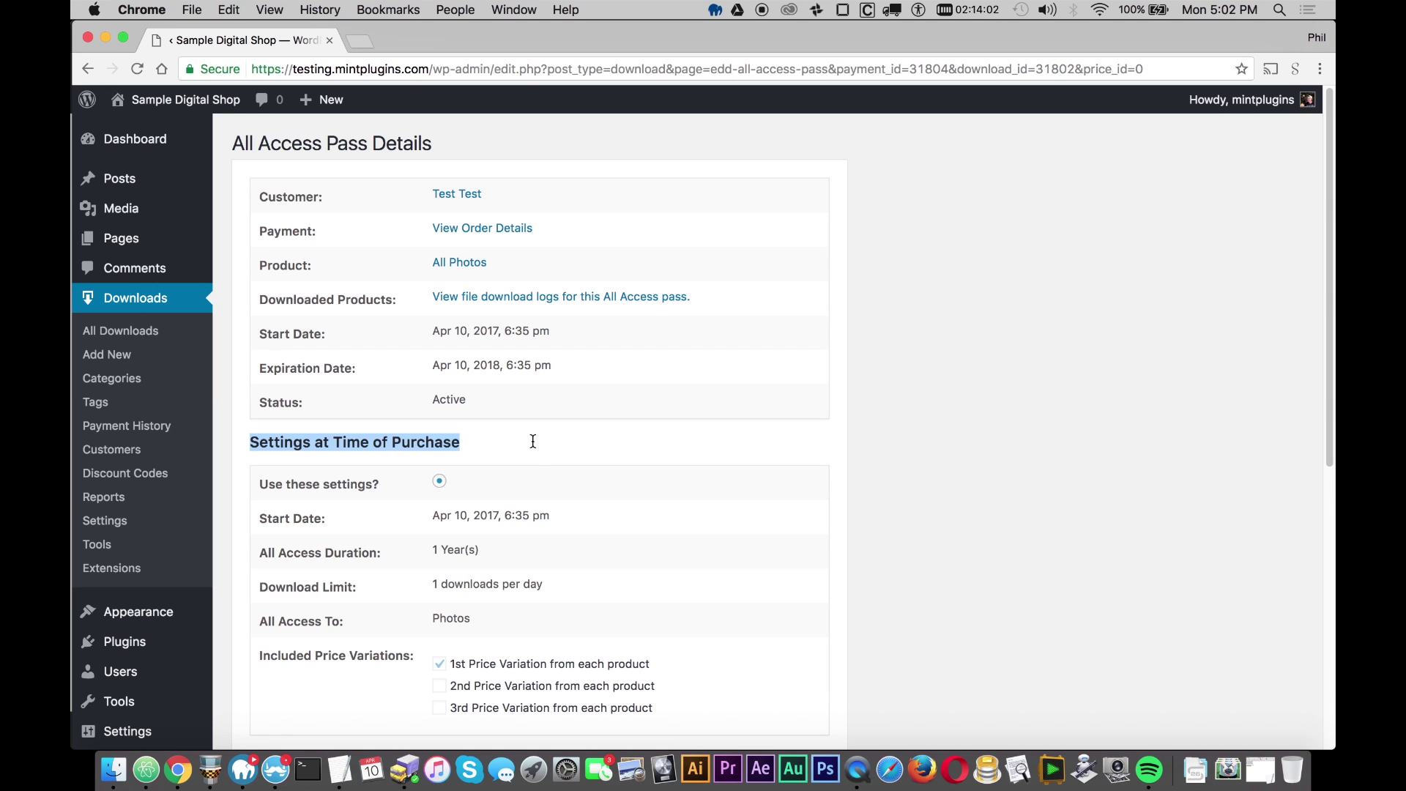
pyautogui.moveTo(432, 583); pyautogui.dragTo(568, 591)
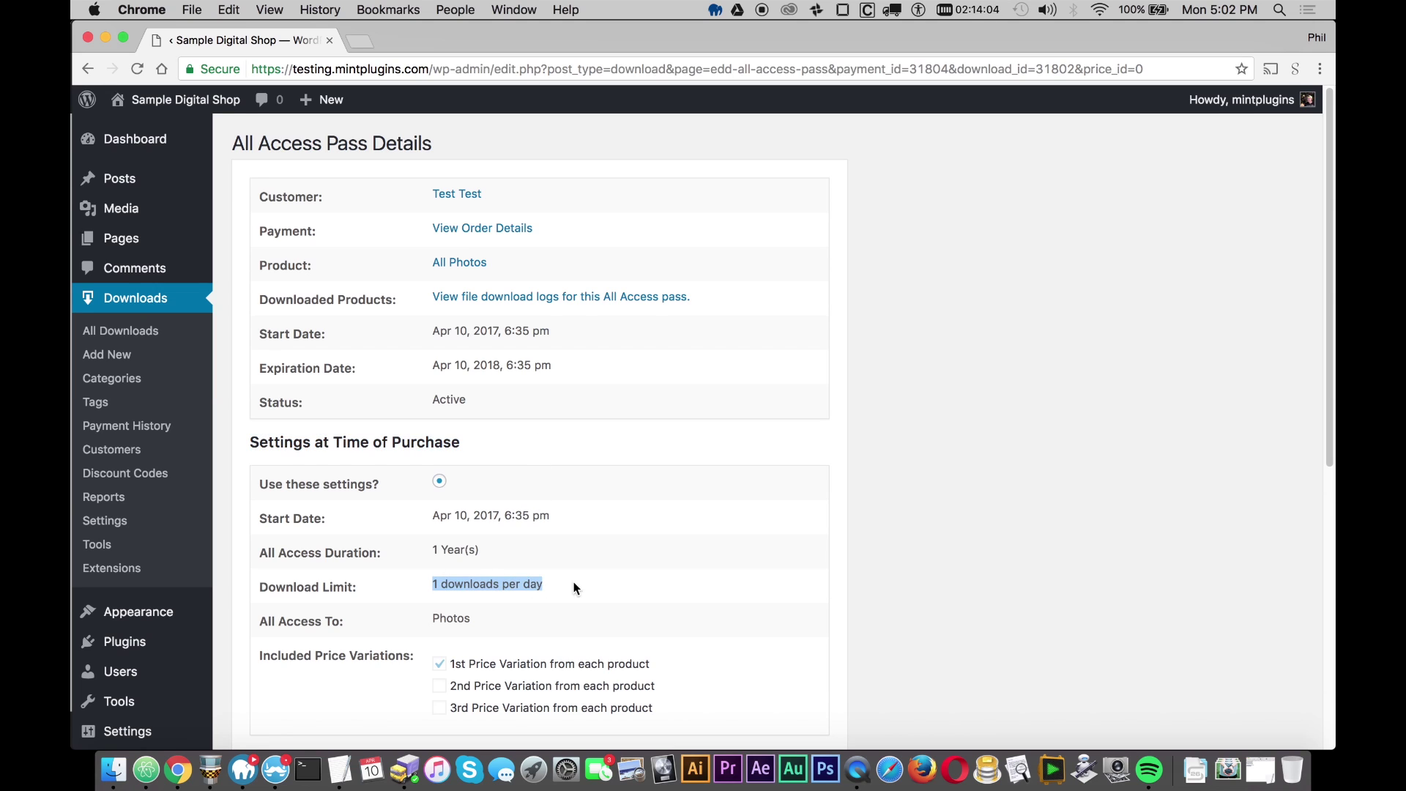
pyautogui.click(577, 587)
# - Enable the customer-specific settings for the All Photos pass, set the download limit to 3 downloads per day and update the pass
pyautogui.moveTo(1331, 224); pyautogui.dragTo(1330, 437)
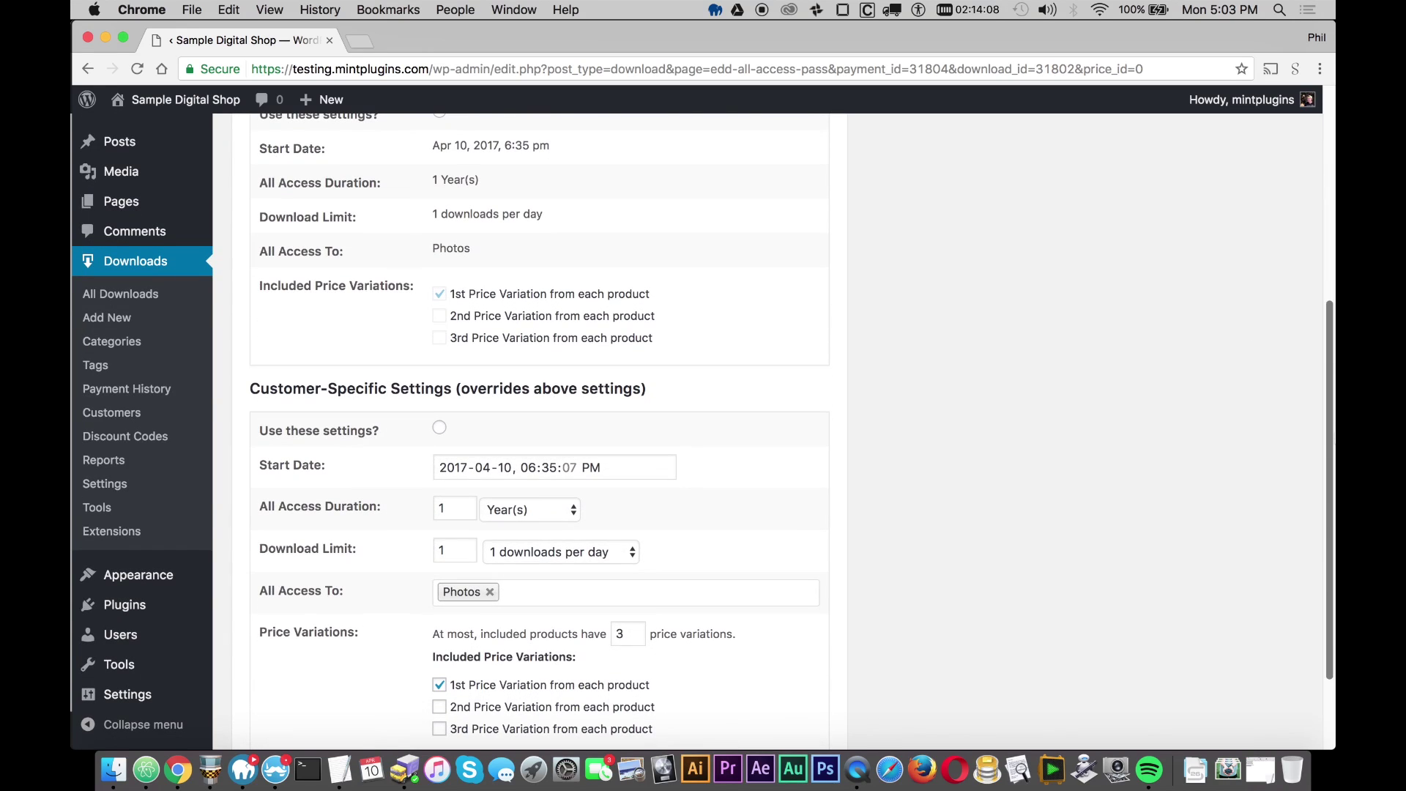
pyautogui.moveTo(249, 392); pyautogui.dragTo(483, 388)
pyautogui.click(488, 388)
pyautogui.click(439, 430)
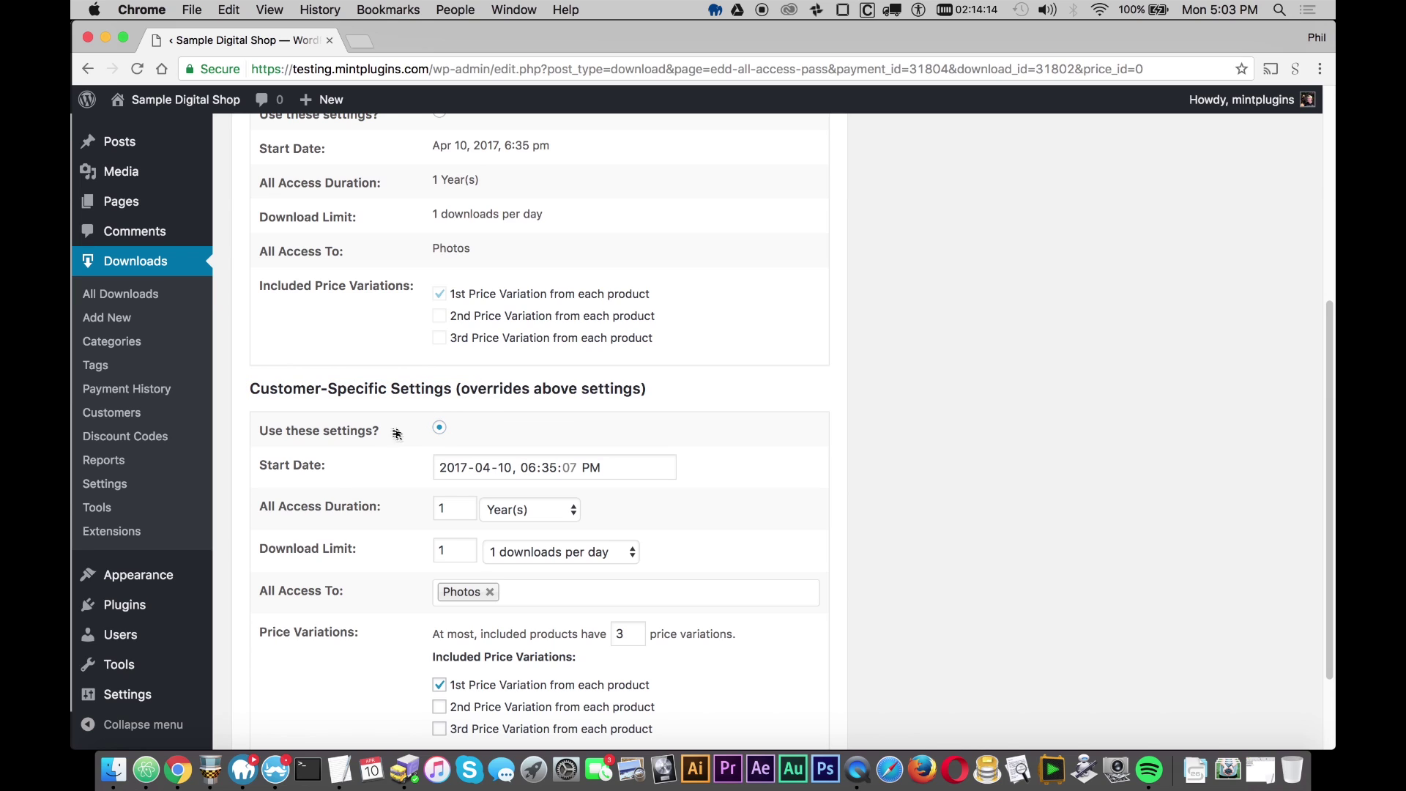
pyautogui.click(465, 548)
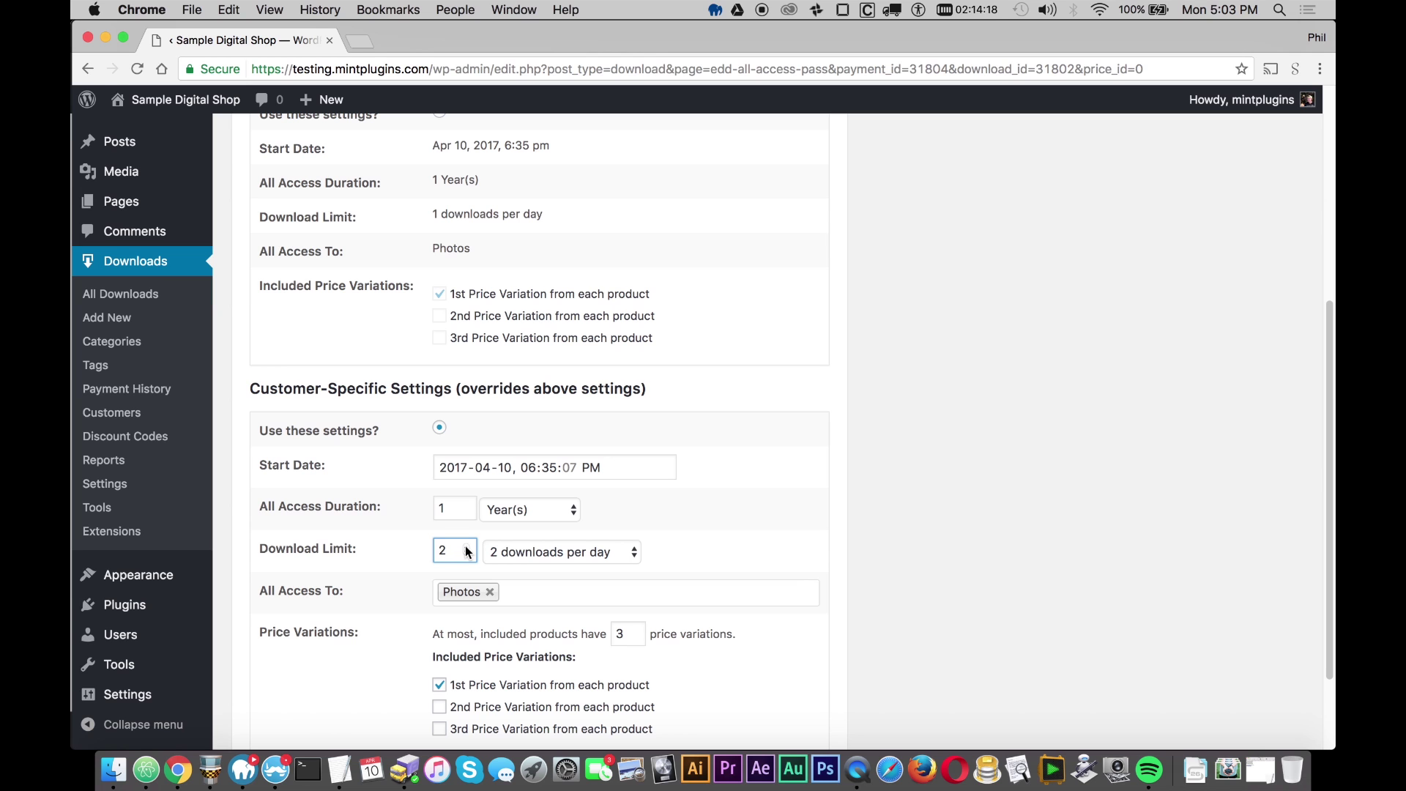
pyautogui.click(466, 548)
pyautogui.scroll(-3, 565, 634)
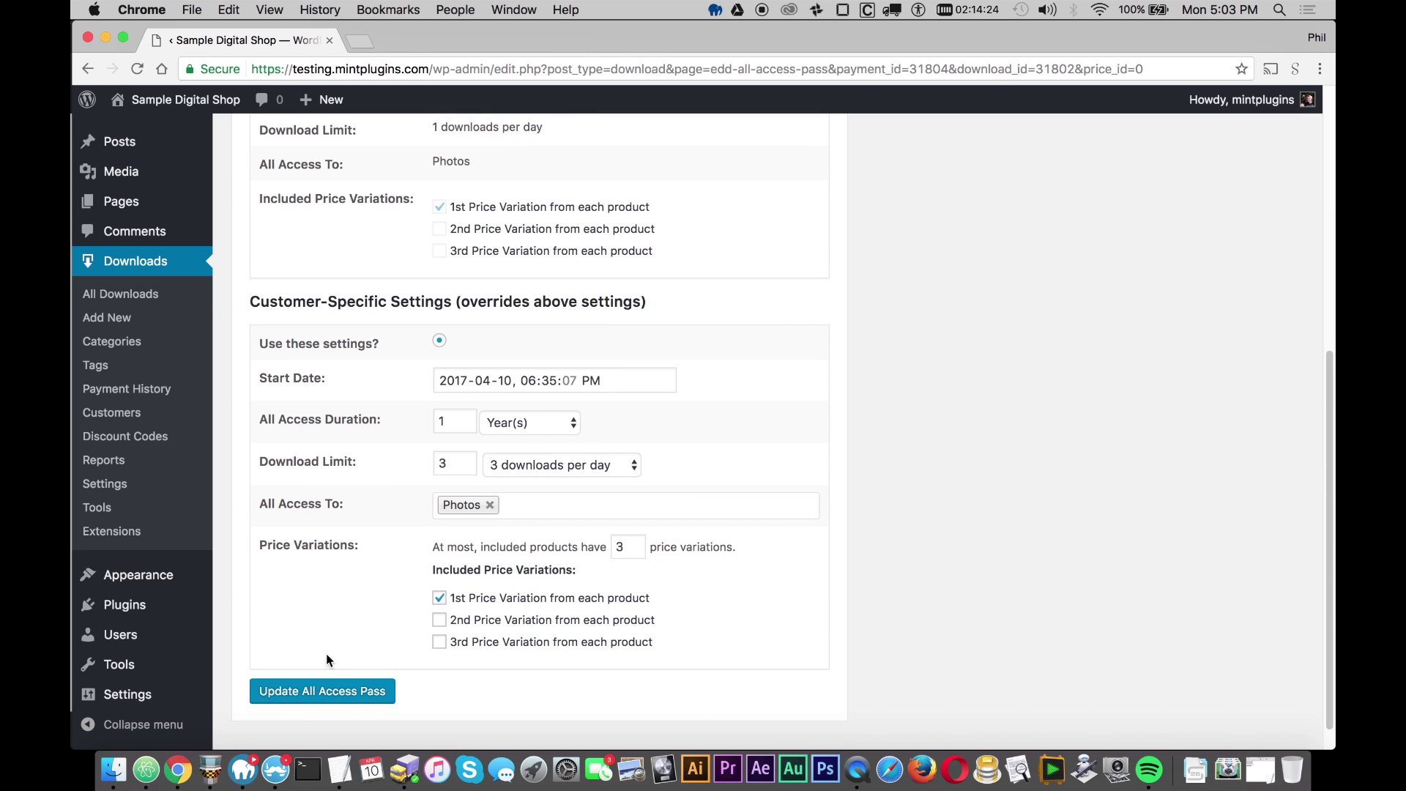
pyautogui.click(306, 692)
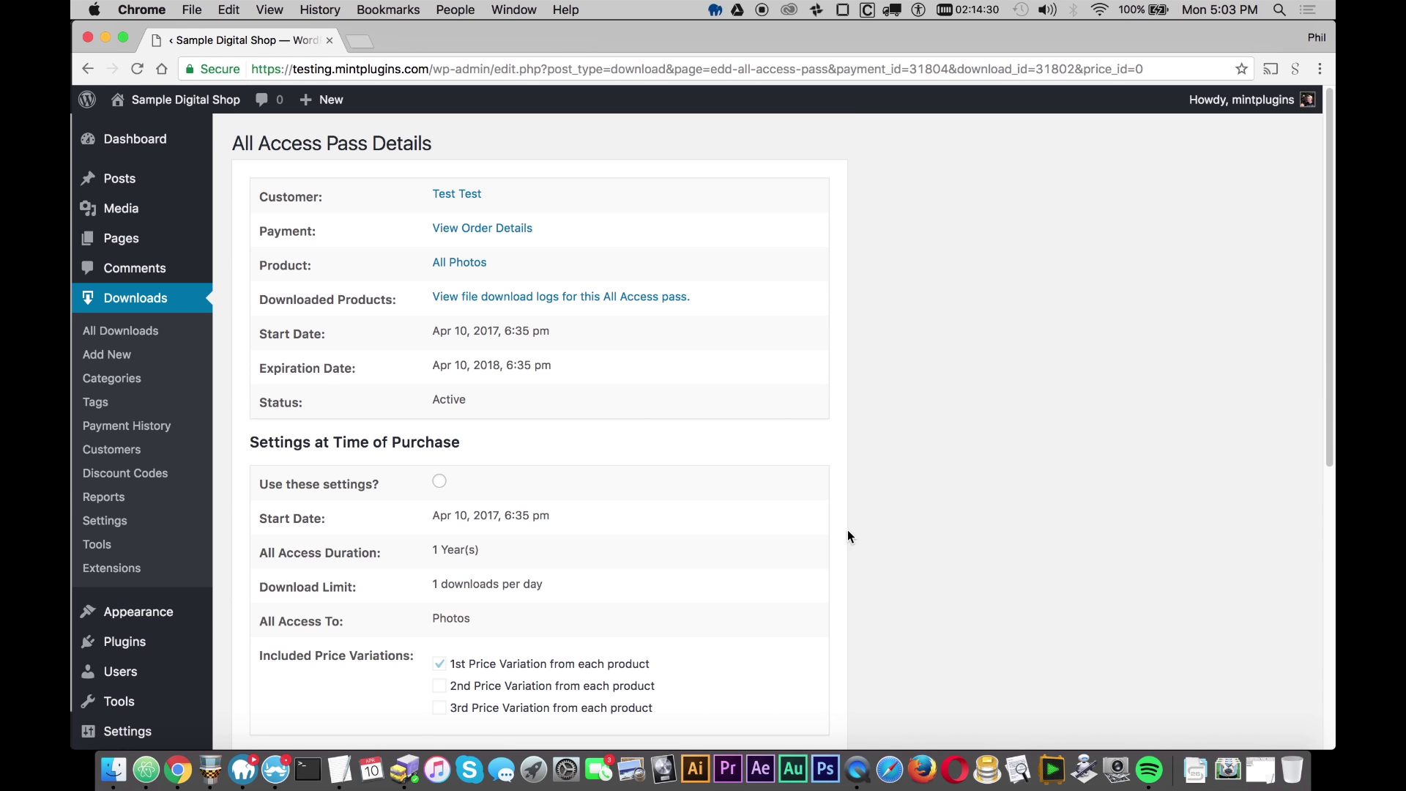
# - Check the pass's customer-specific download limit and compare it with the selectable settings at time of purchase
pyautogui.scroll(-6, 943, 534)
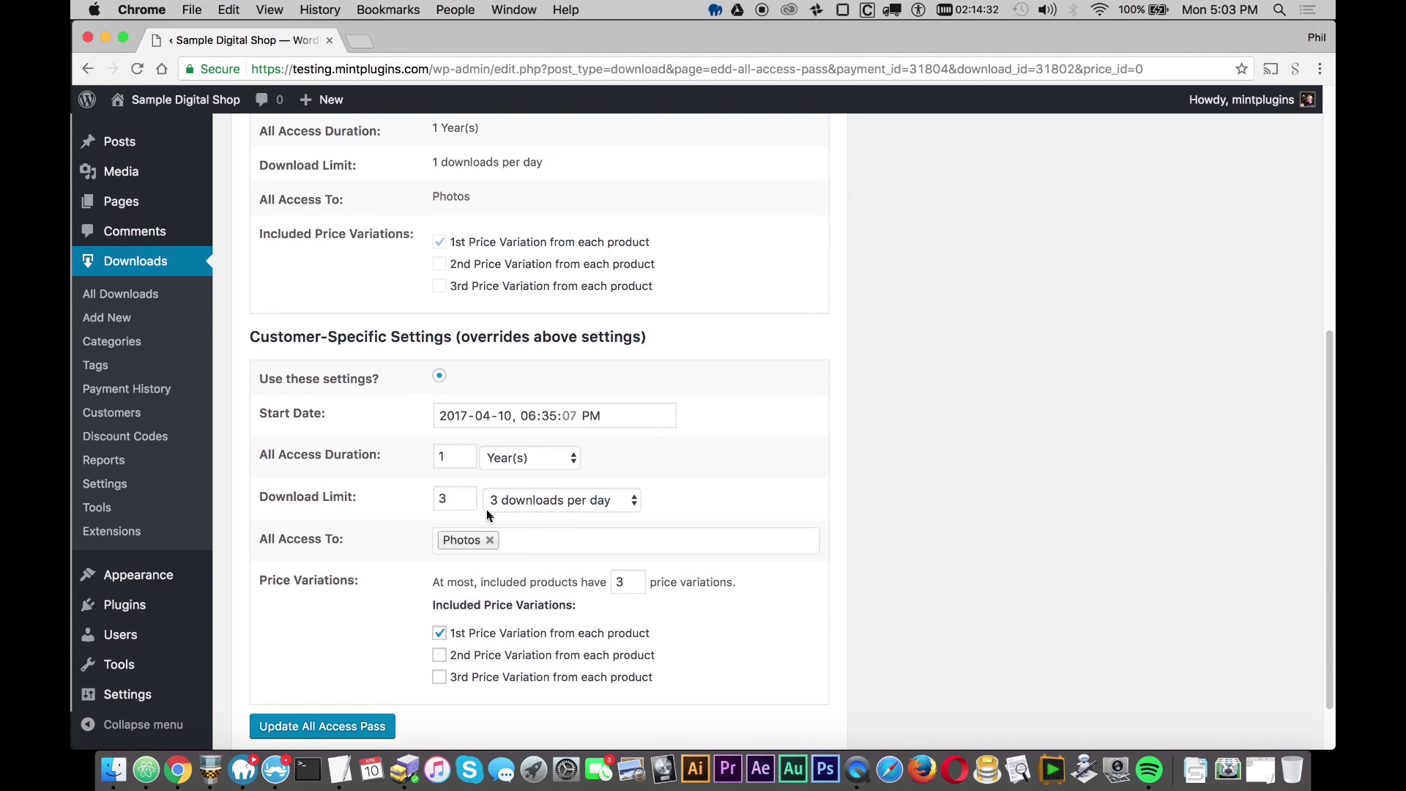
pyautogui.click(546, 500)
pyautogui.click(714, 489)
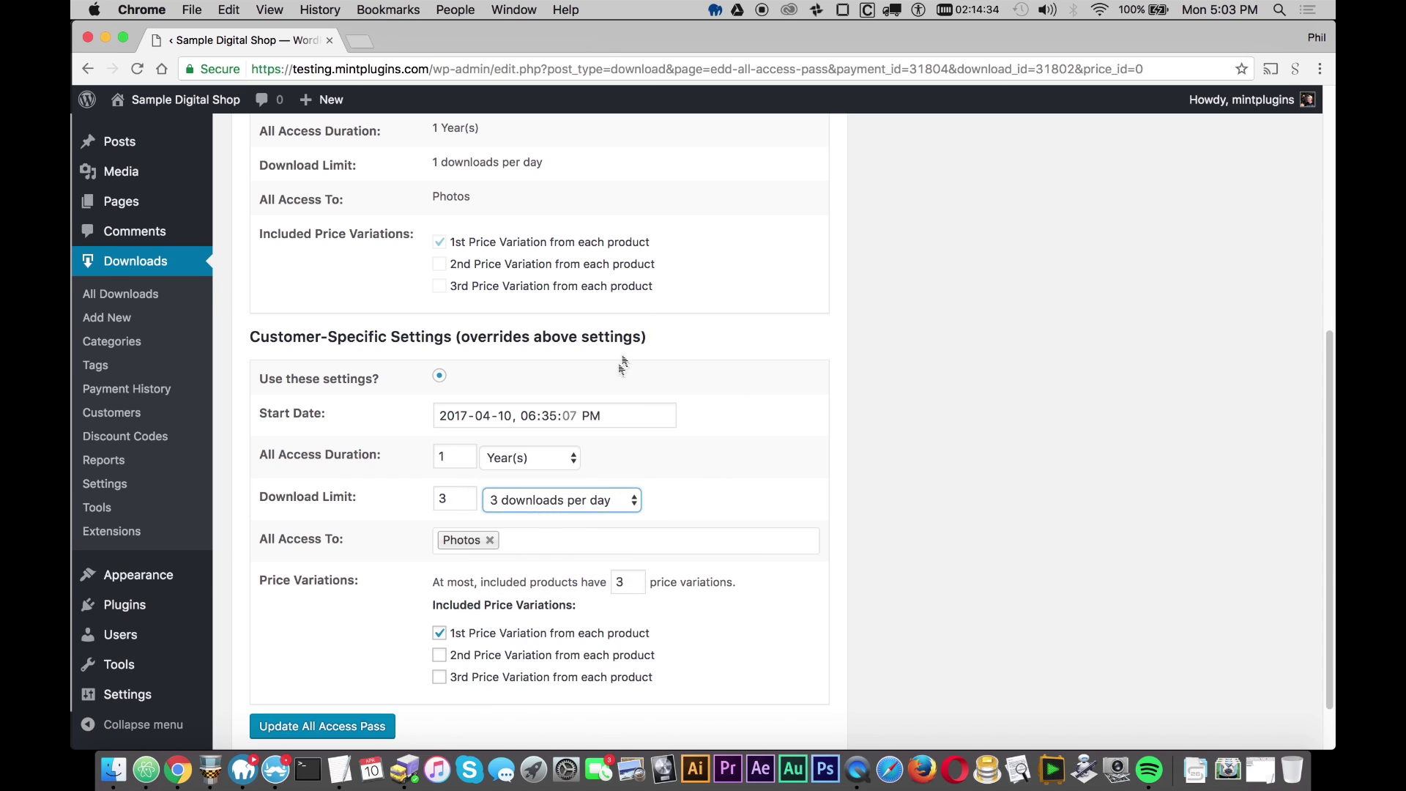
pyautogui.scroll(4, 627, 374)
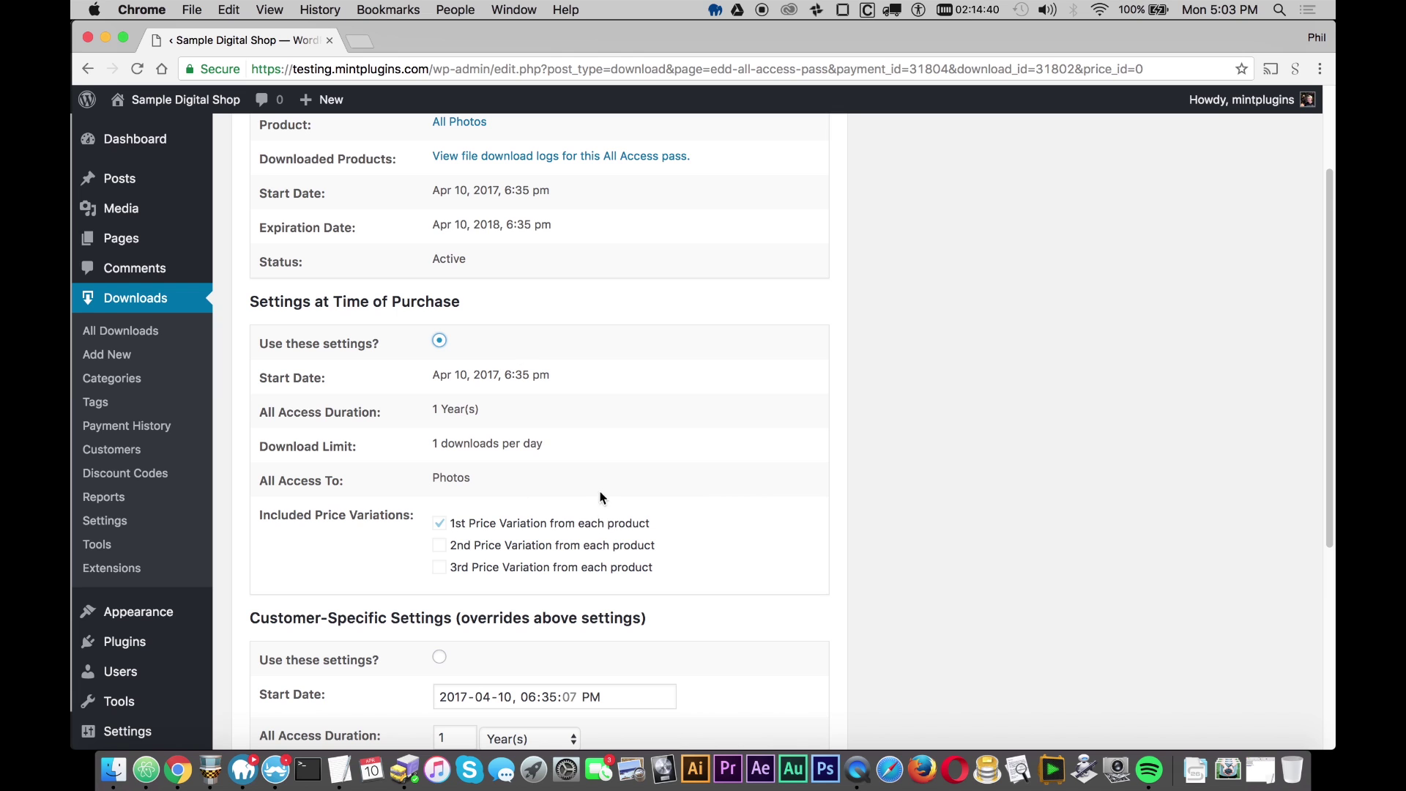
pyautogui.scroll(-3, 603, 492)
# - Switch to the customer's shop window and repeatedly download the Small option of Test Photo 1 to test the limit of 3 per day
pyautogui.rightClick(178, 769)
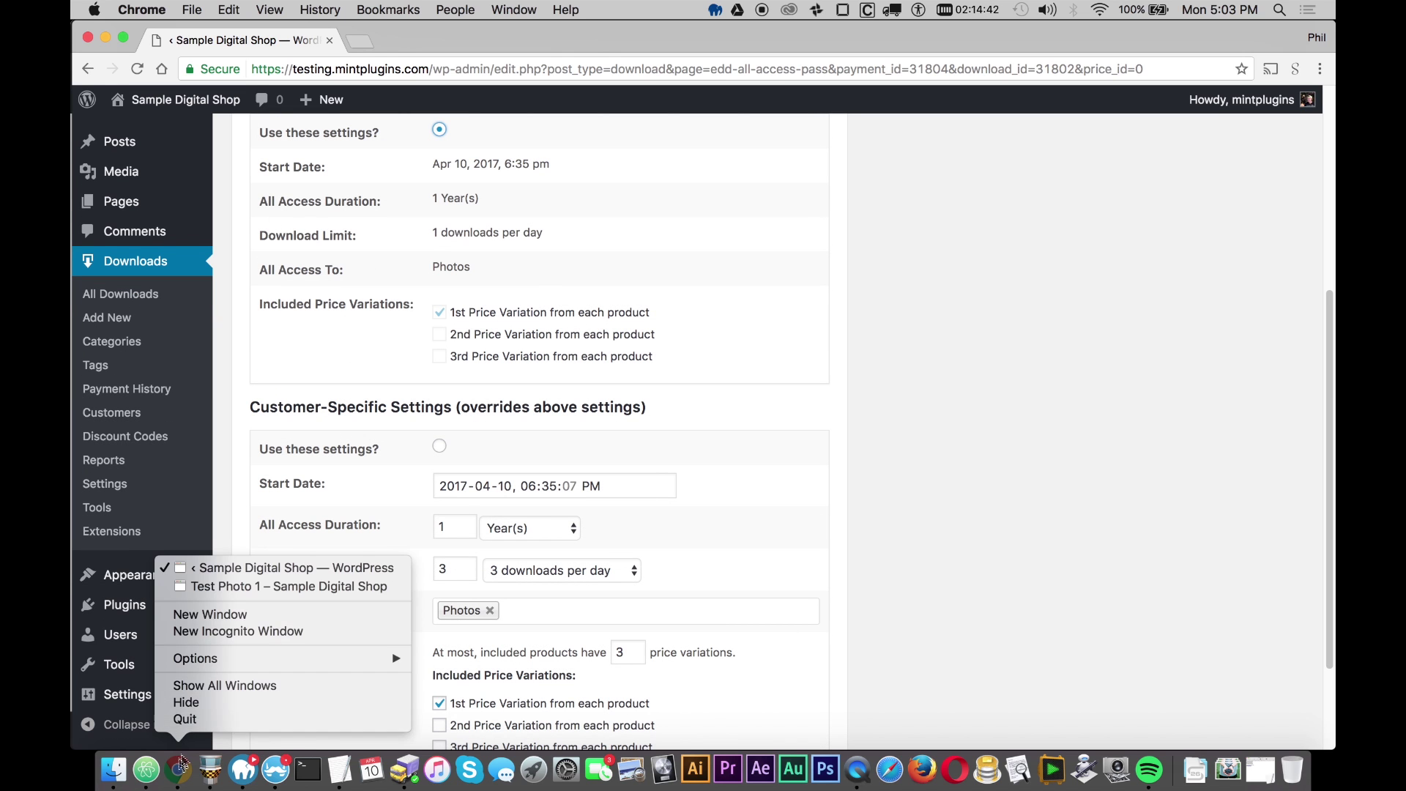
pyautogui.click(225, 587)
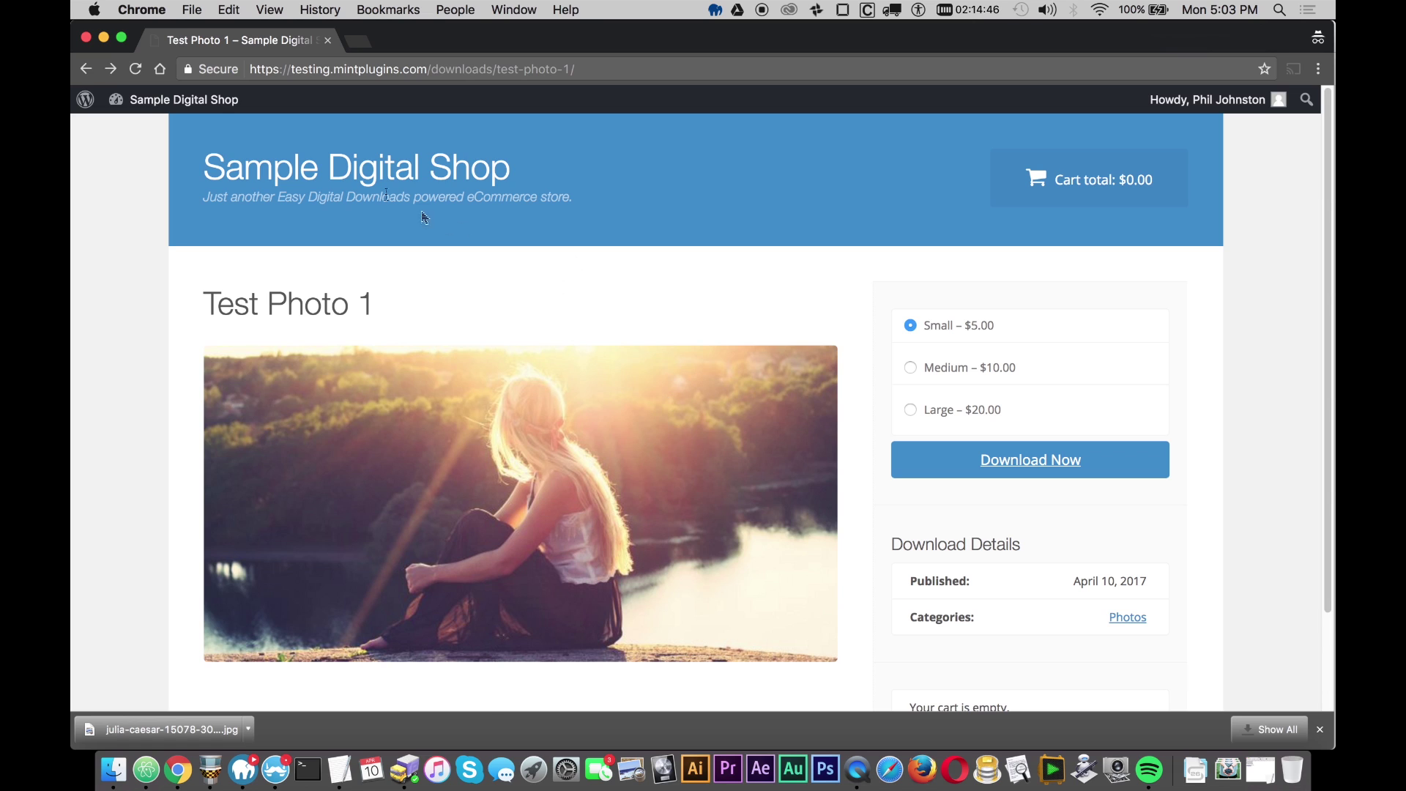
pyautogui.click(1035, 461)
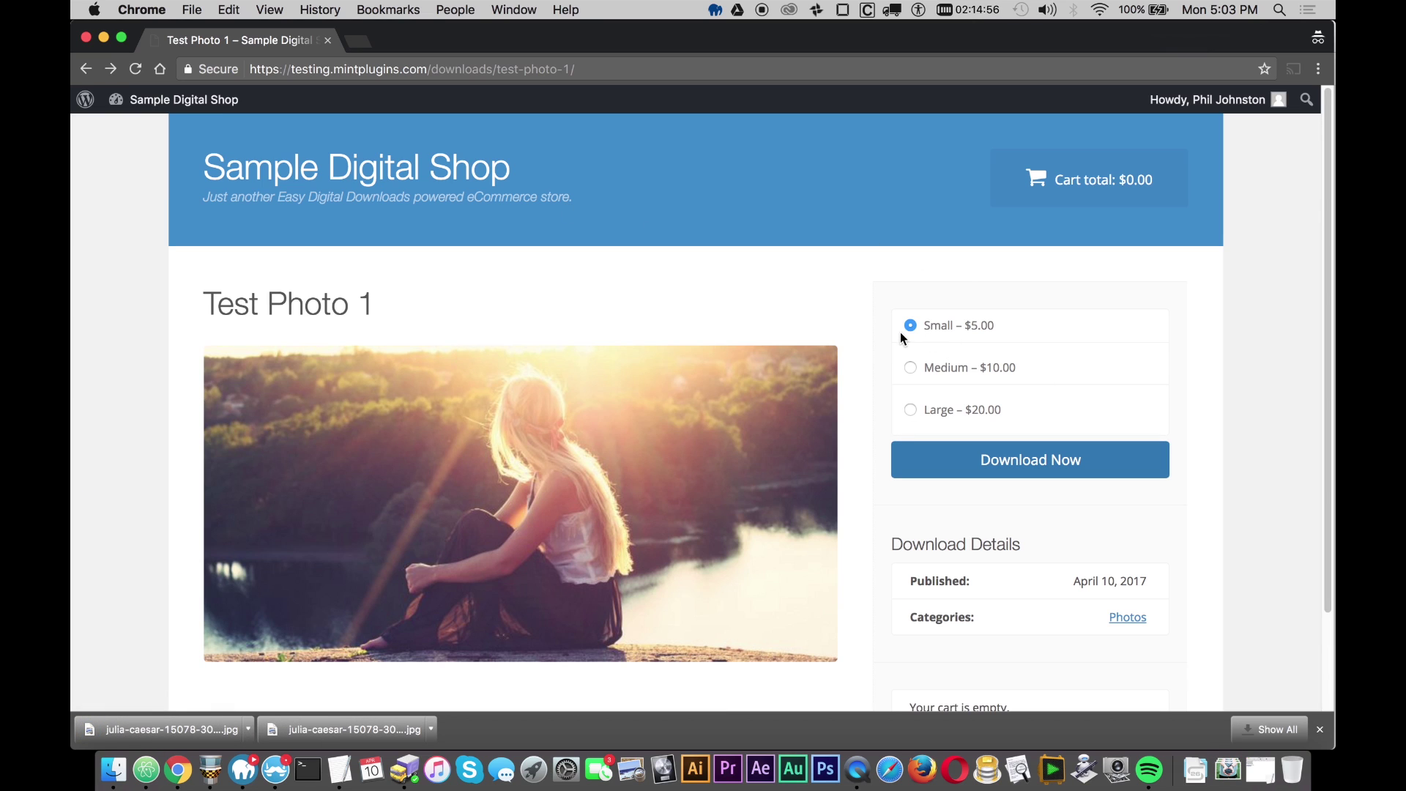
pyautogui.click(1011, 463)
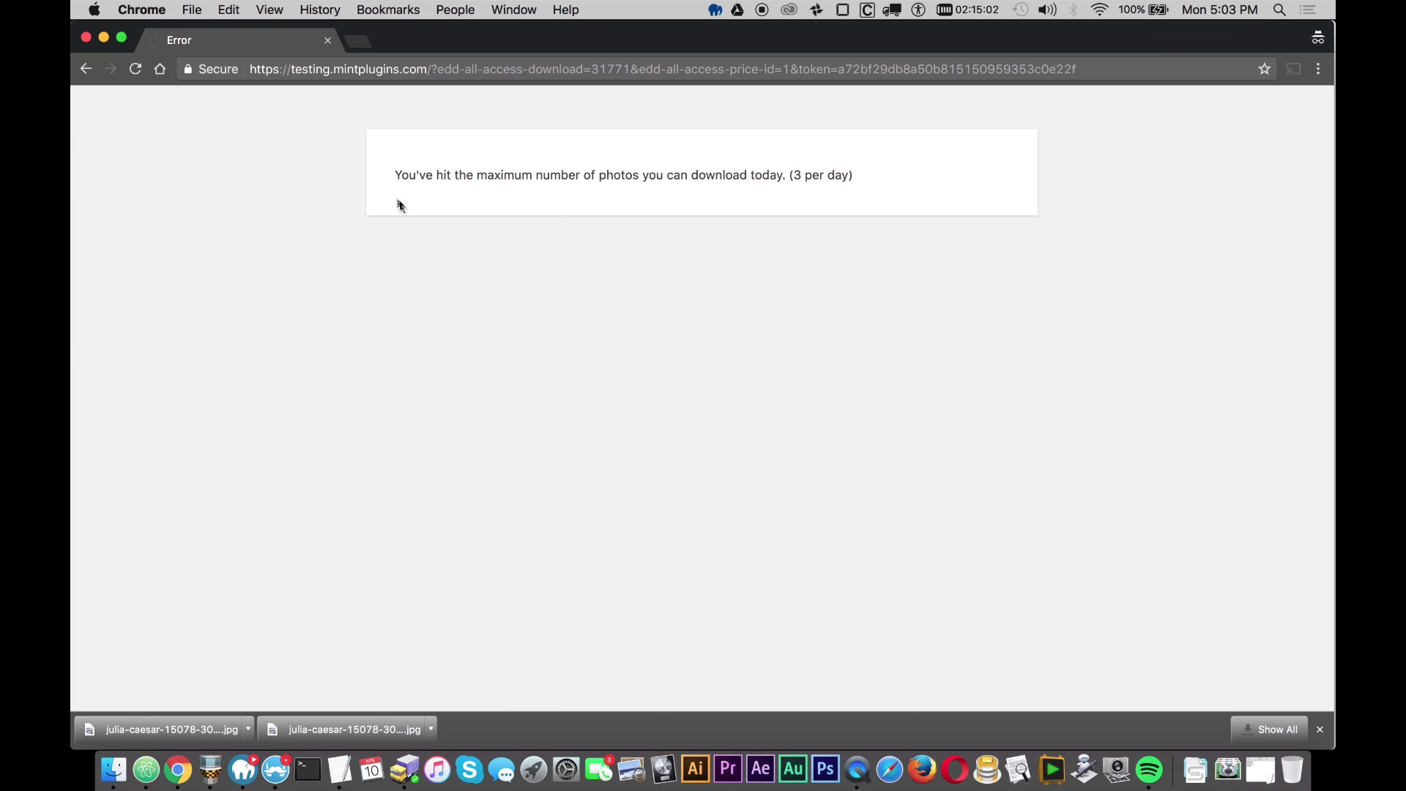
# - Read the message about the daily photo download limit and return to the previous shop page
pyautogui.moveTo(395, 176); pyautogui.dragTo(925, 179)
pyautogui.click(925, 183)
pyautogui.click(87, 68)
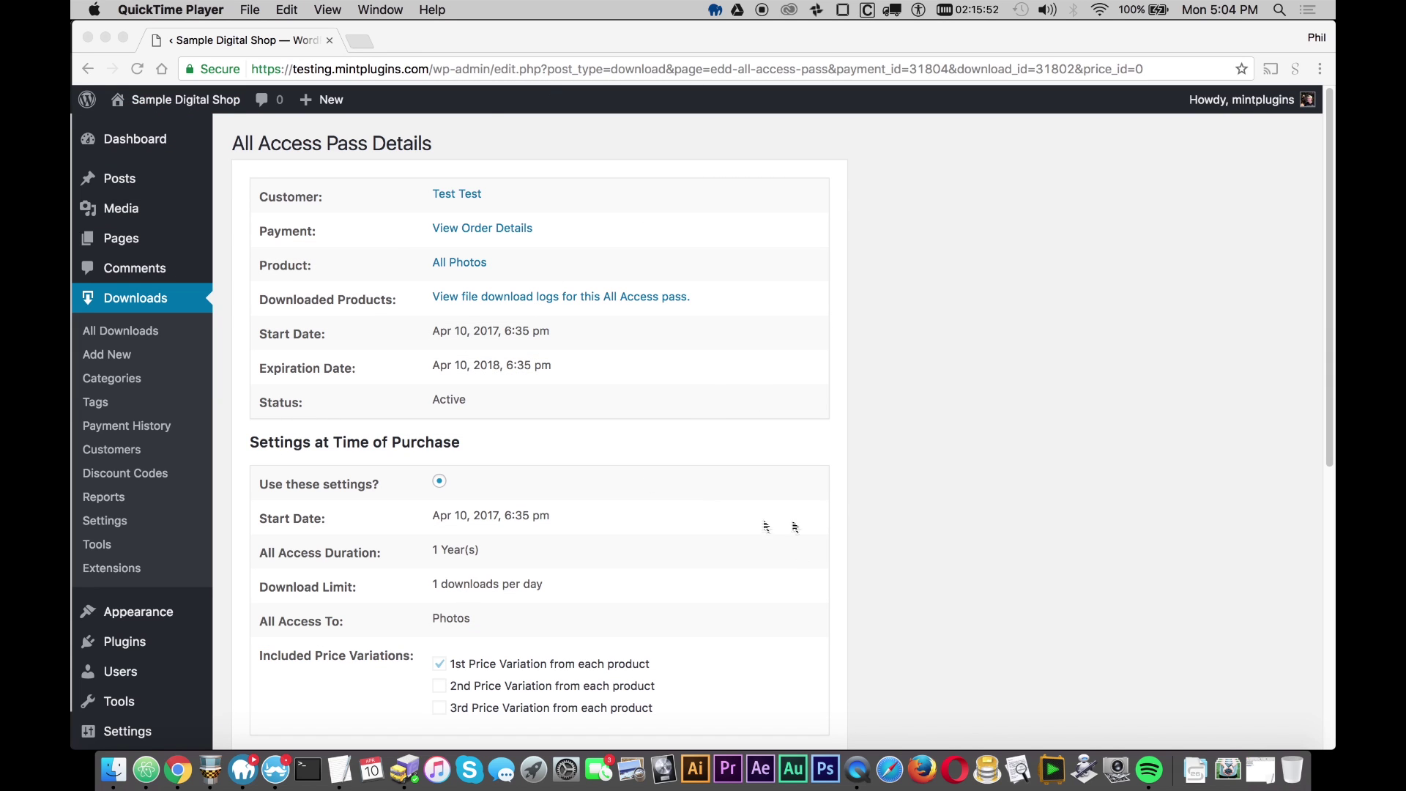
# - Switch to the admin window and examine the pass's customer-specific settings, including the selectable options for All Access To
pyautogui.click(236, 150)
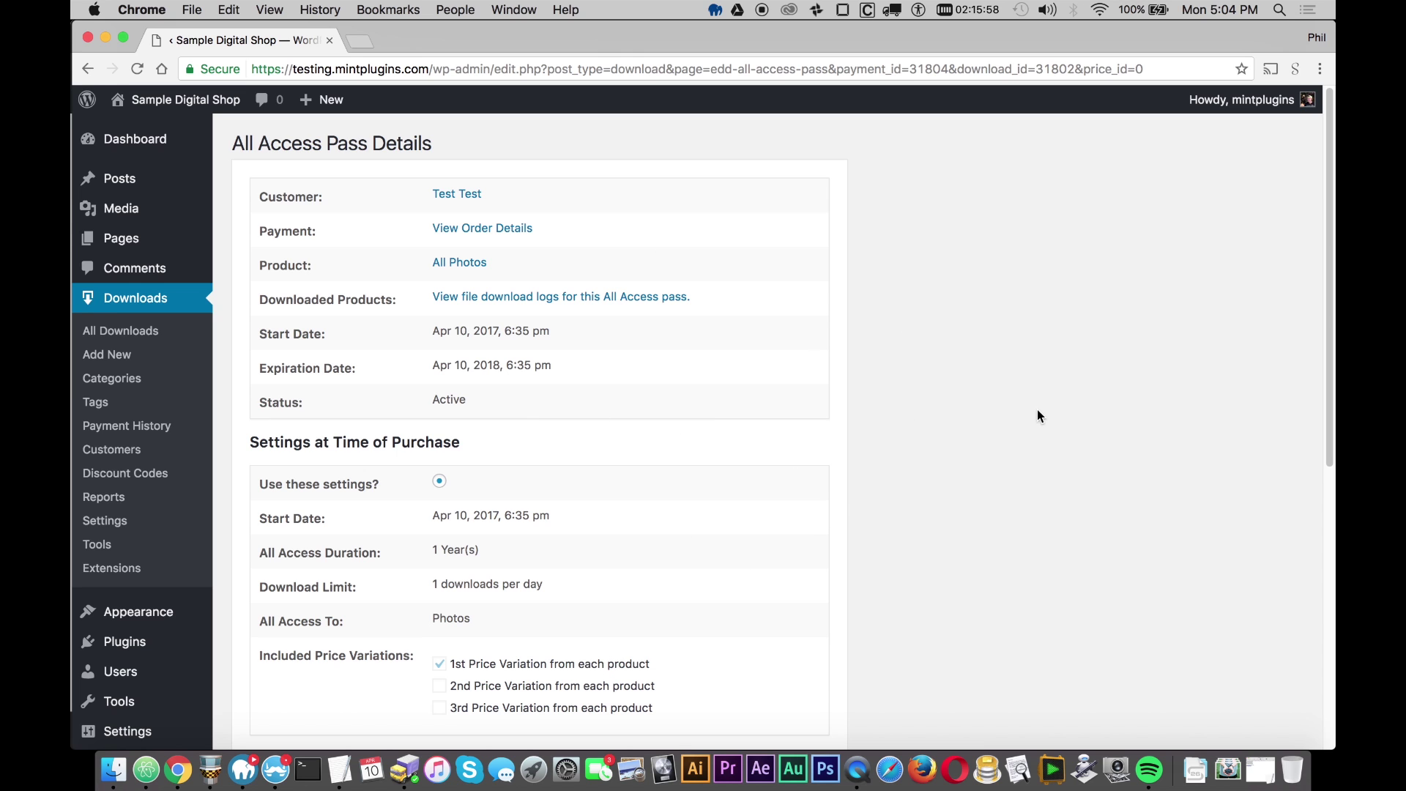
pyautogui.scroll(-5, 1332, 229)
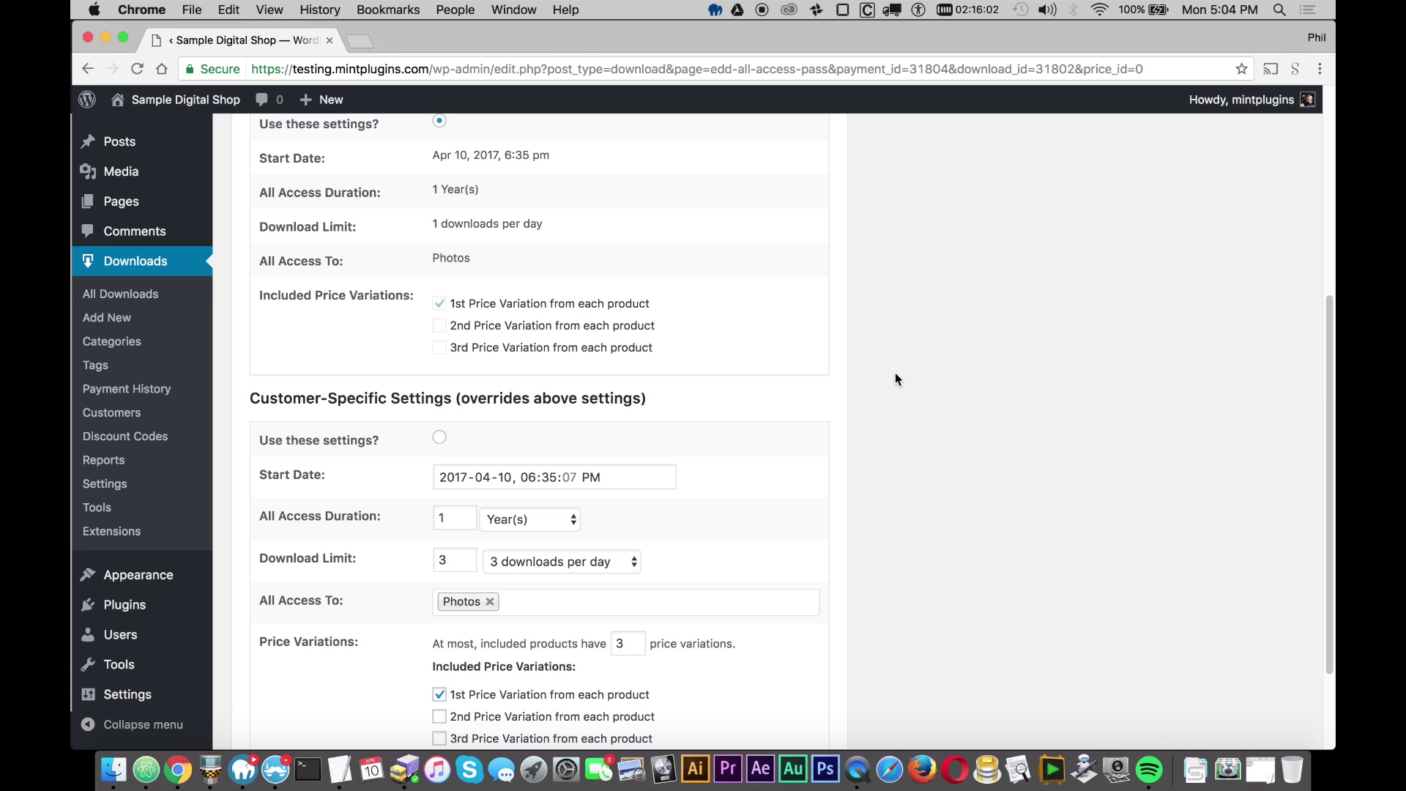
pyautogui.click(636, 602)
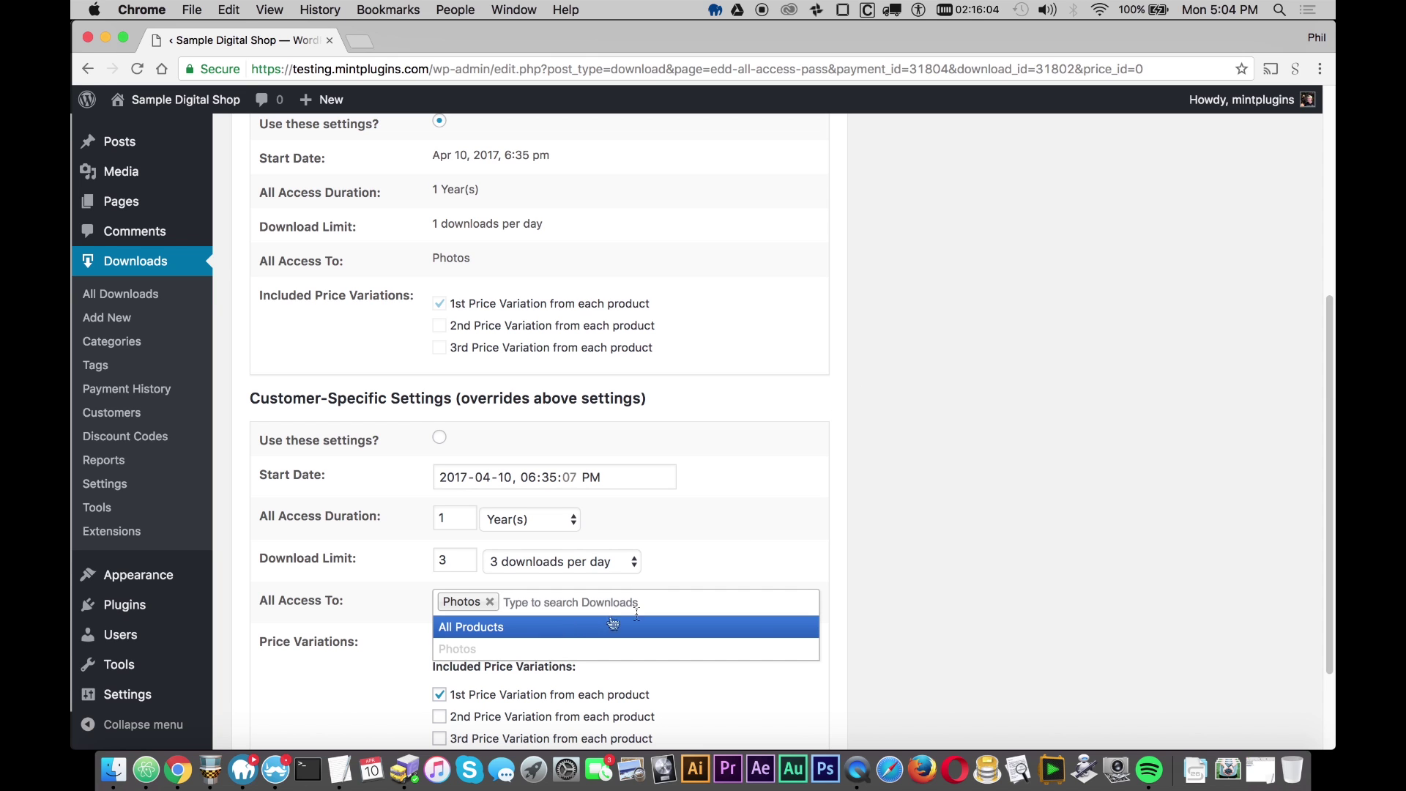
pyautogui.click(901, 568)
pyautogui.scroll(-2, 904, 564)
pyautogui.scroll(10, 1025, 498)
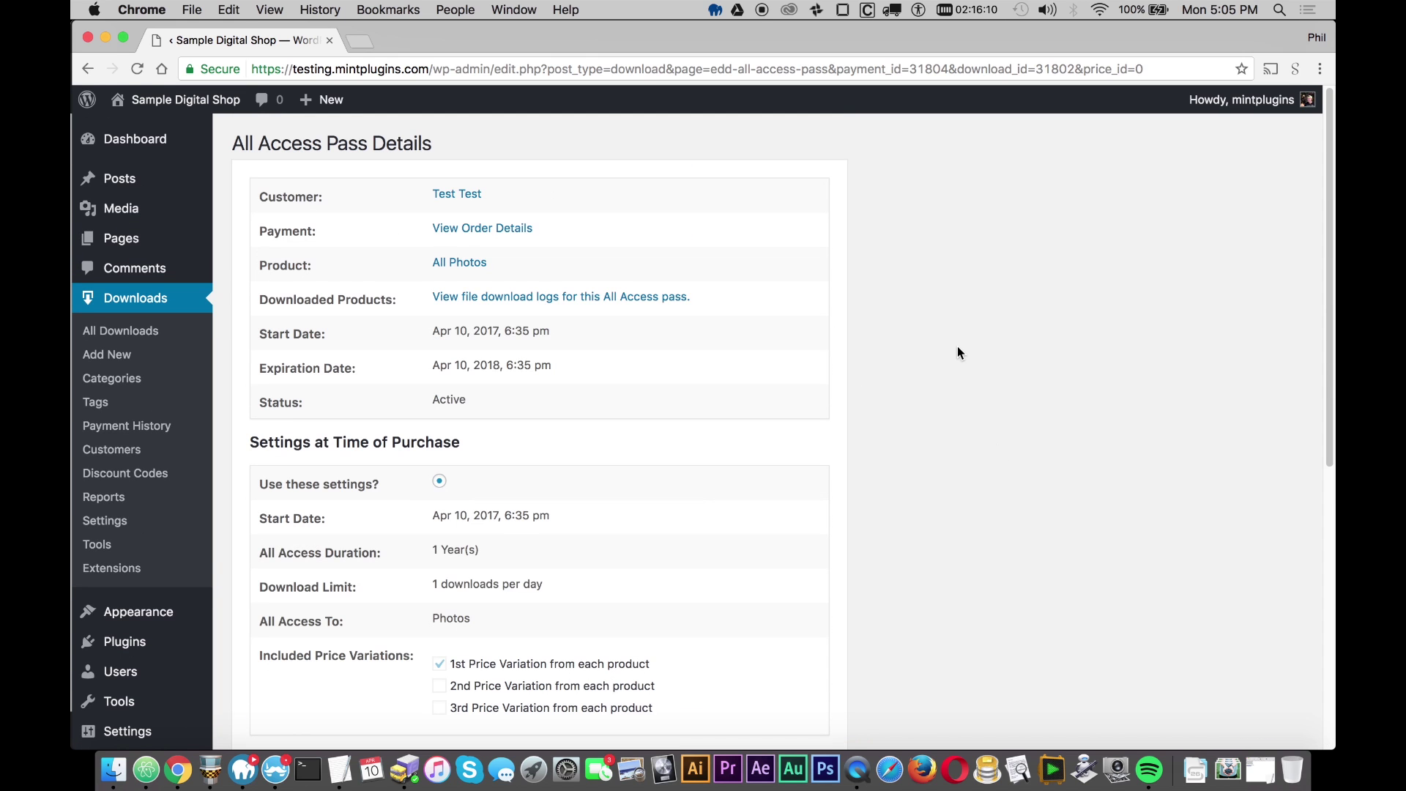
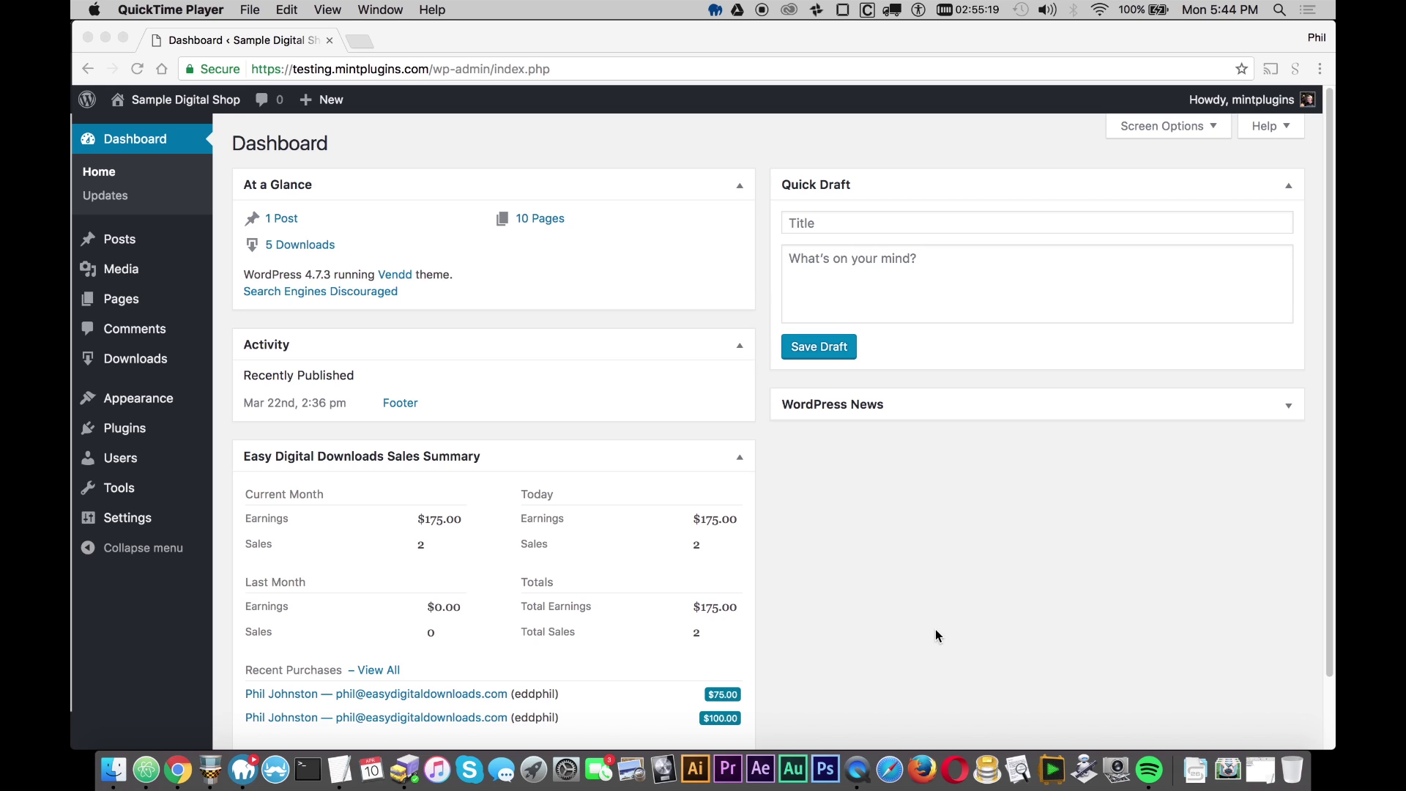
# - Activate the Easy Digital Downloads - Recurring Payments plugin and open the All Photos download for editing
pyautogui.click(136, 433)
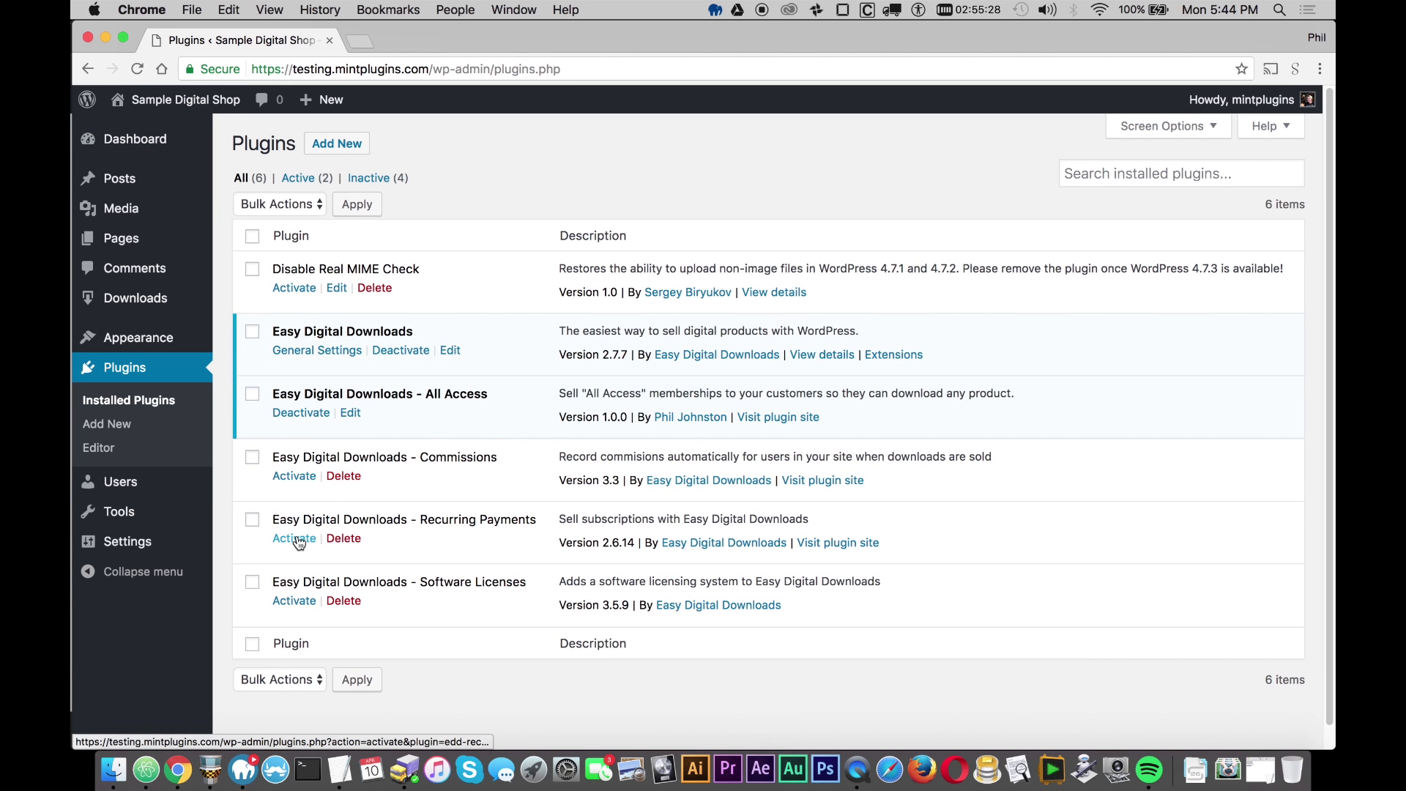
pyautogui.click(294, 542)
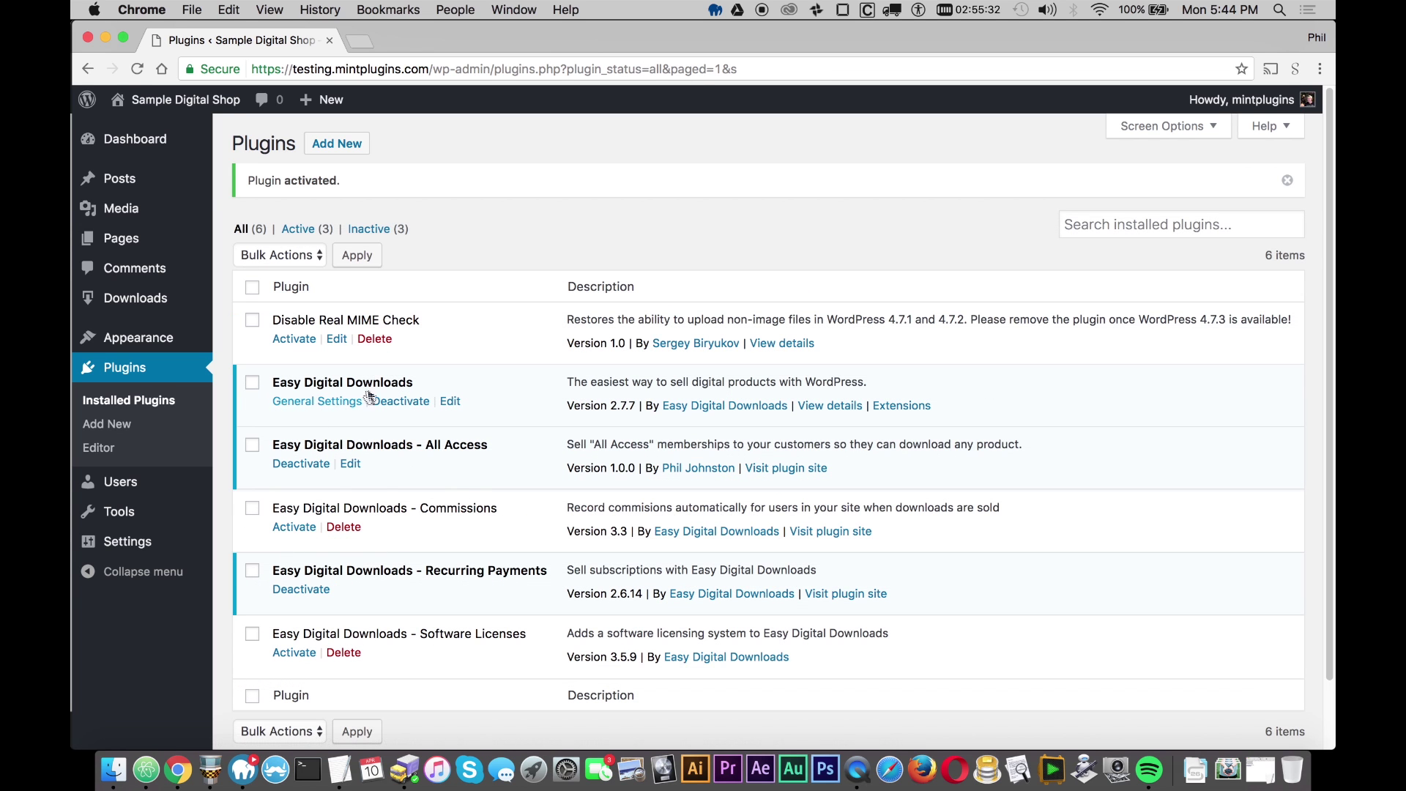
pyautogui.moveTo(128, 311)
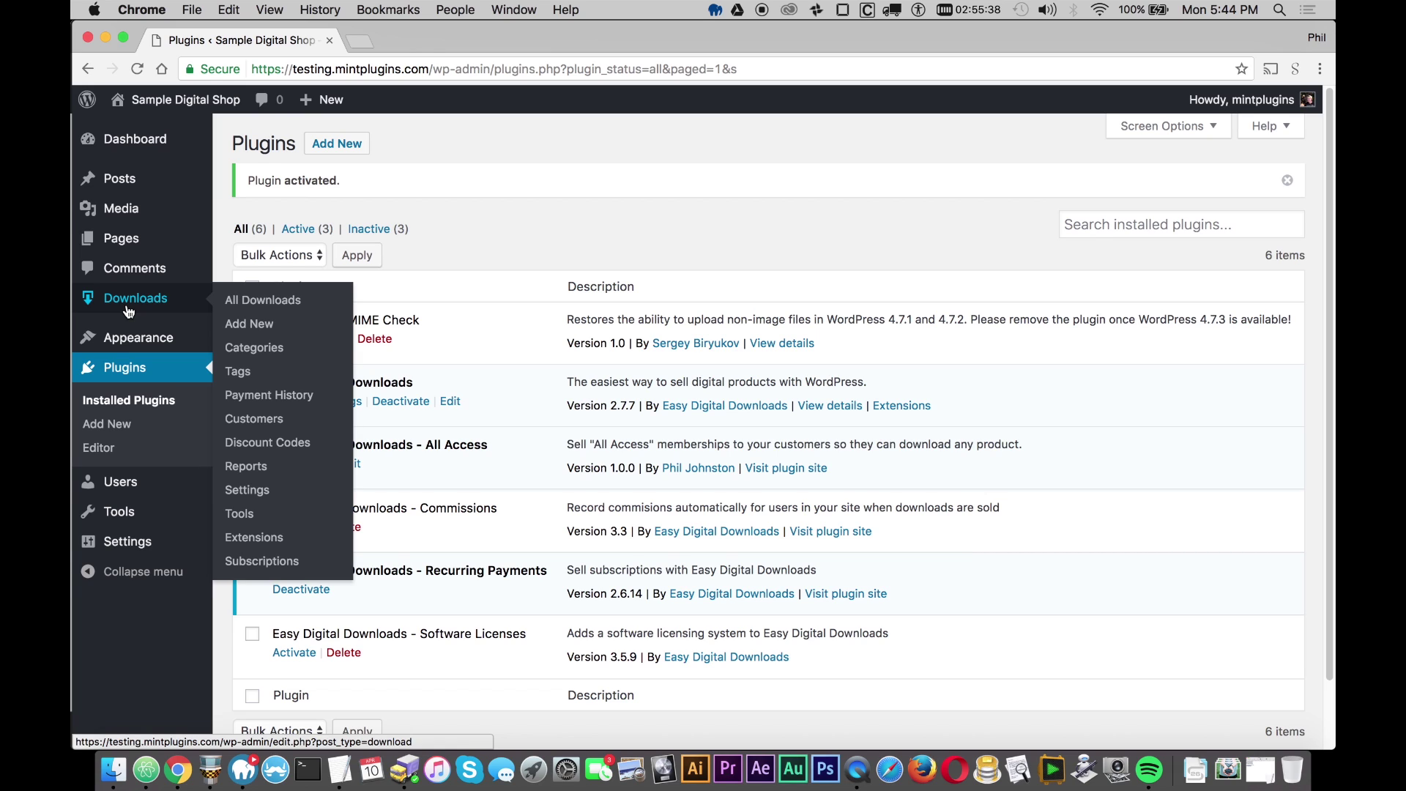
pyautogui.click(260, 310)
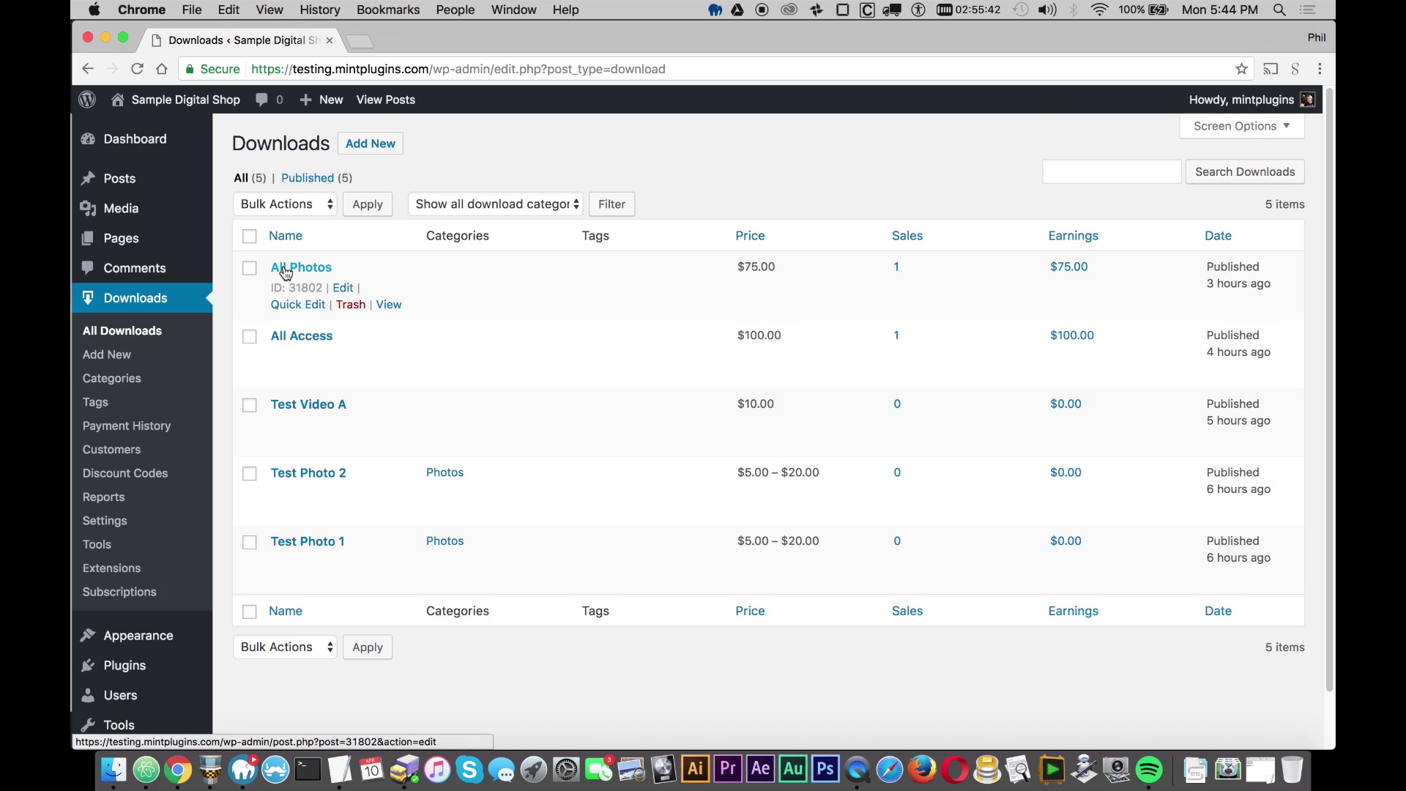
pyautogui.click(342, 289)
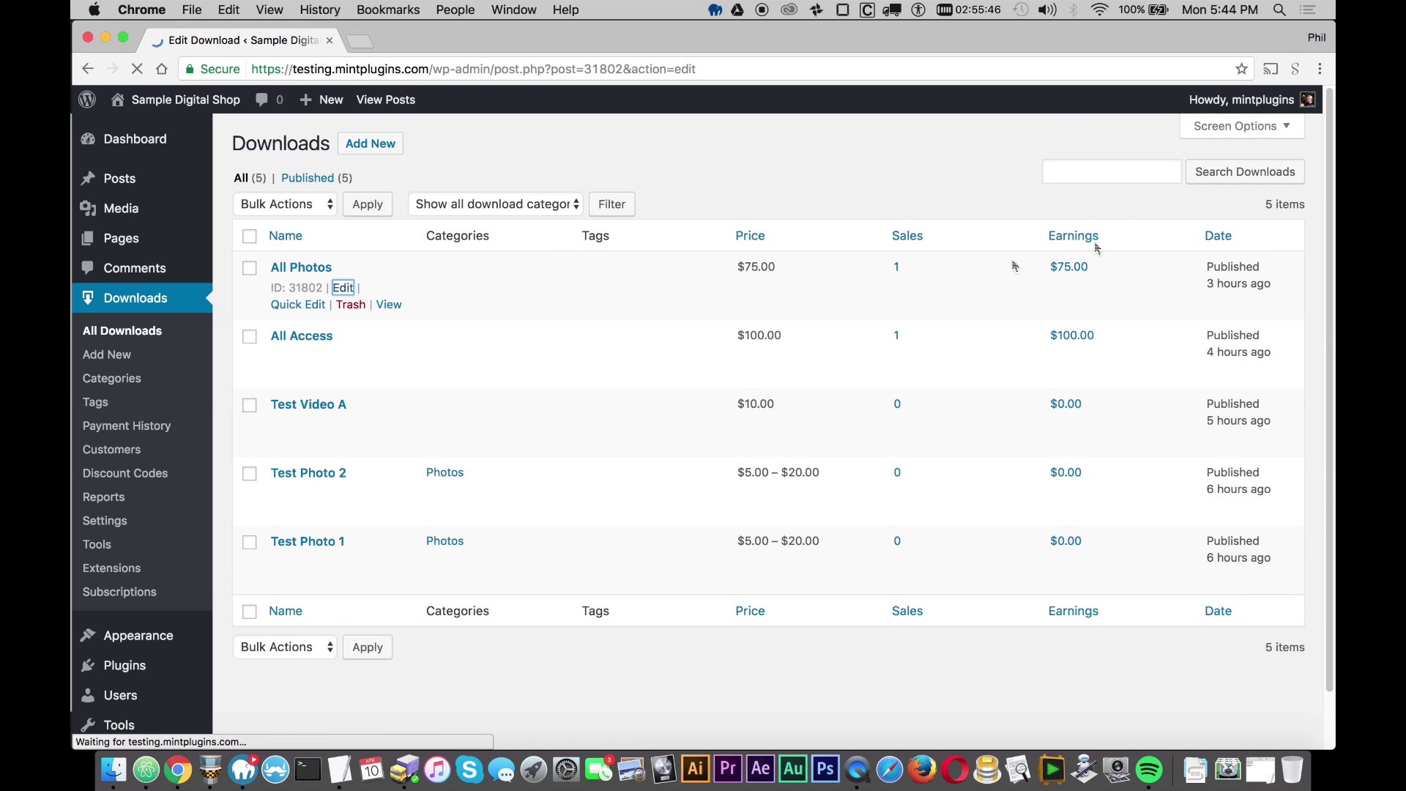
# - Make the All Photos price recurring with a Monthly period
pyautogui.moveTo(1330, 153); pyautogui.dragTo(1330, 179)
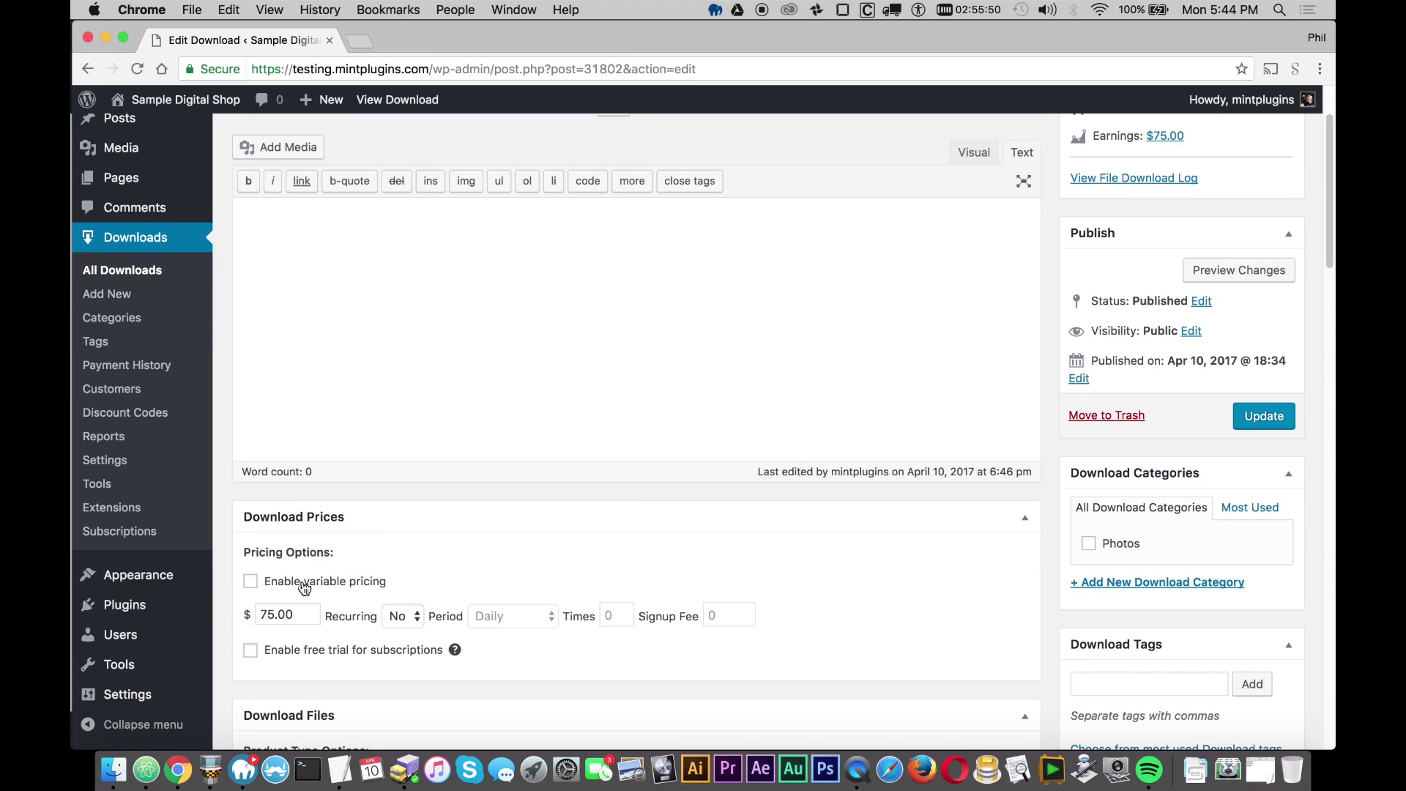
pyautogui.click(397, 616)
pyautogui.click(402, 632)
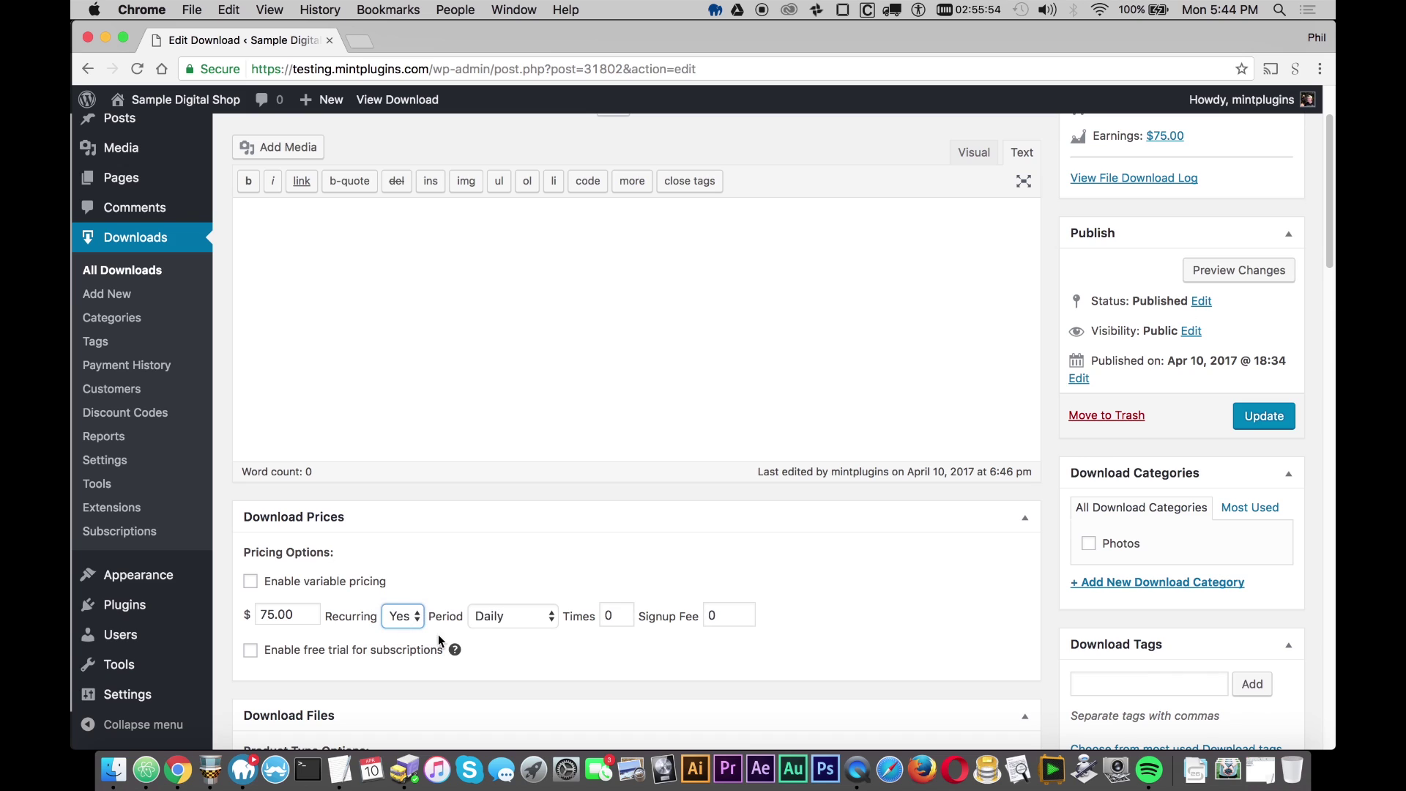
pyautogui.click(523, 619)
pyautogui.click(522, 647)
pyautogui.click(658, 561)
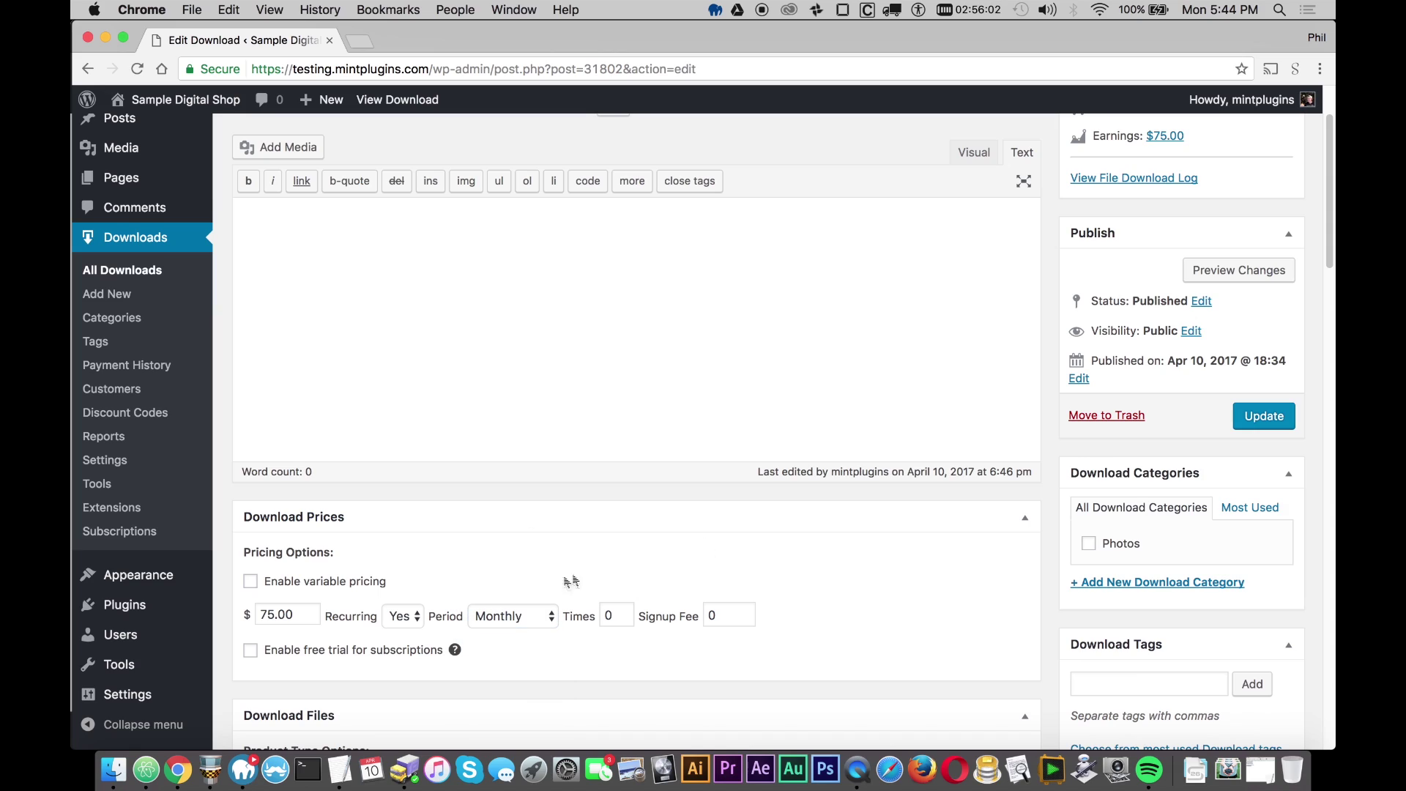
# - Set the All Access duration of All Photos to Sync with Recurring expiration
pyautogui.moveTo(1331, 230); pyautogui.dragTo(1331, 357)
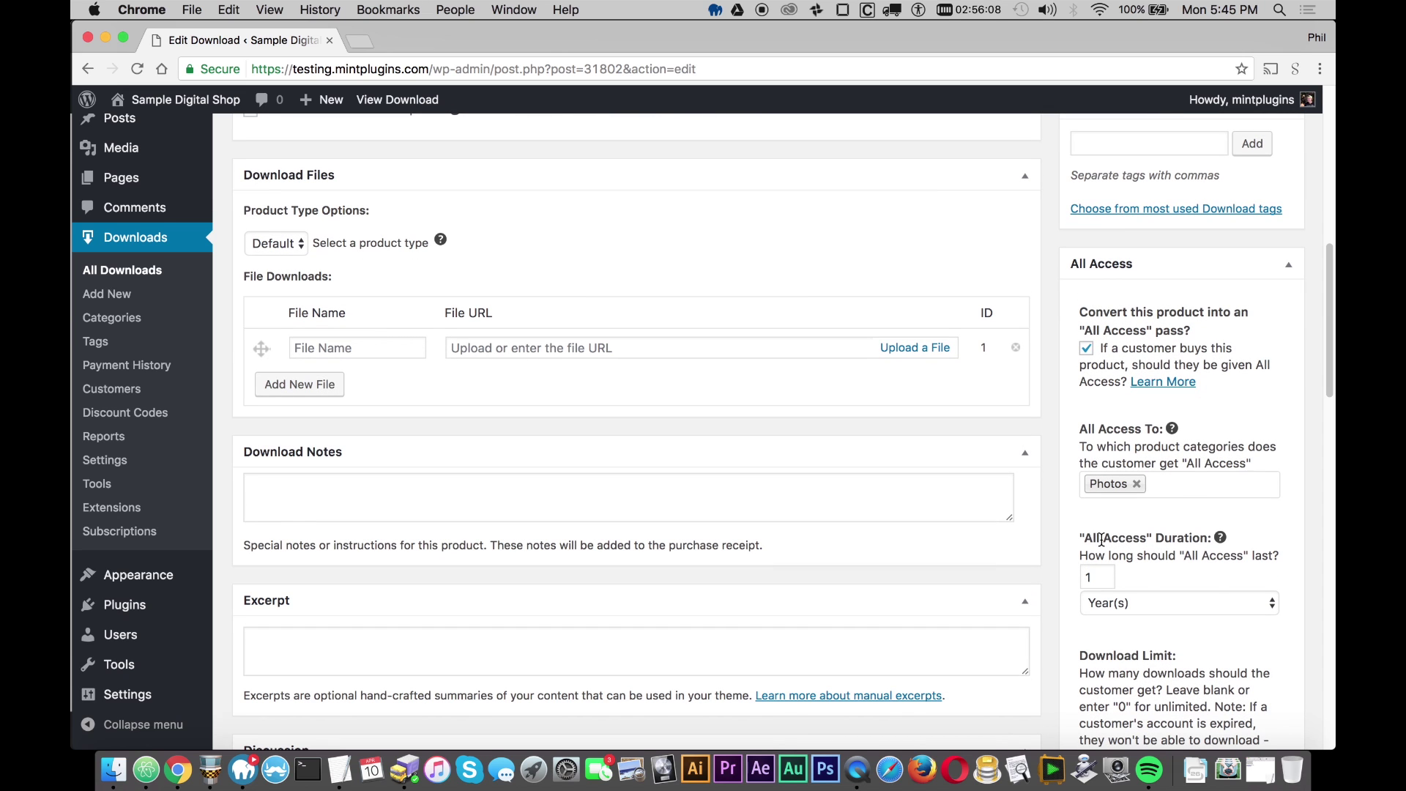
pyautogui.click(1126, 604)
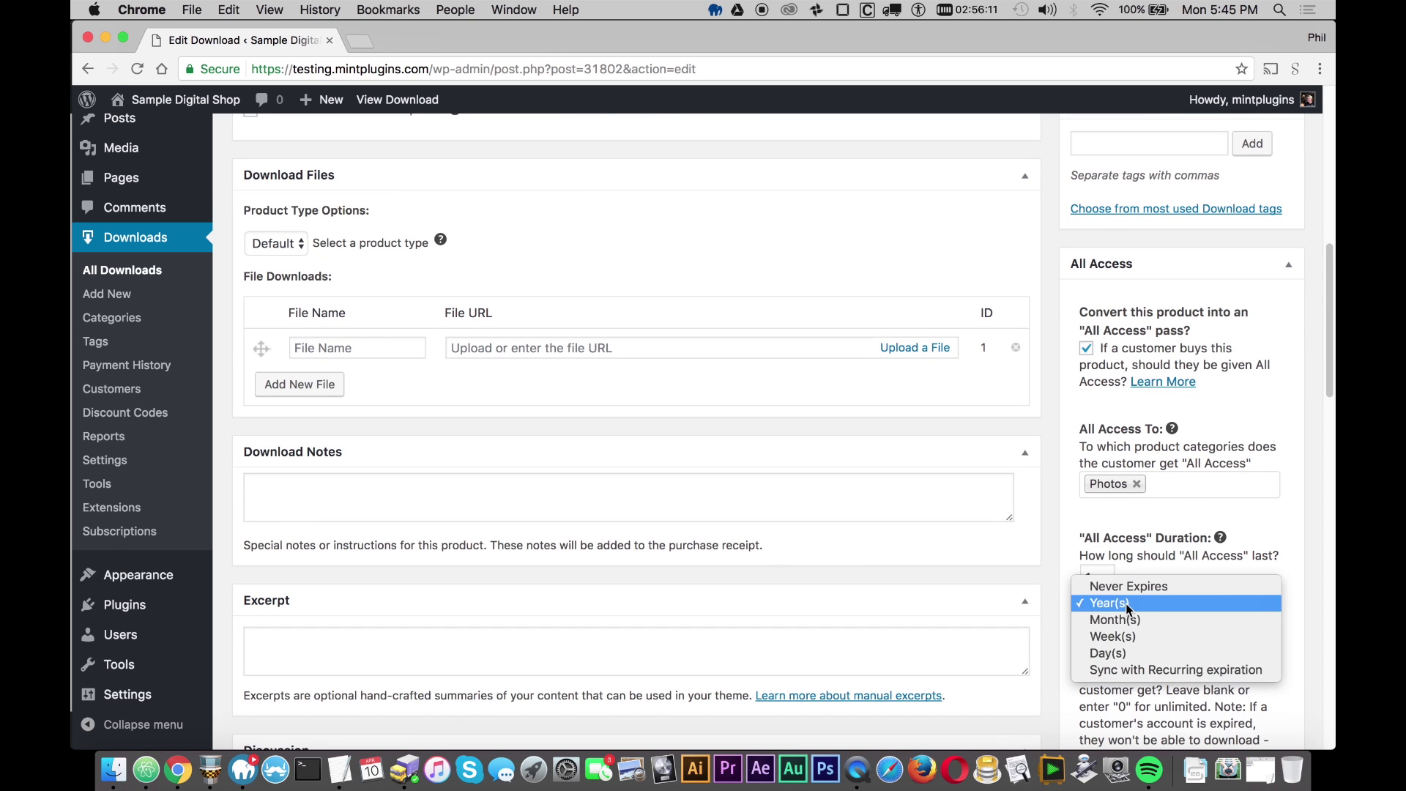
pyautogui.click(1170, 671)
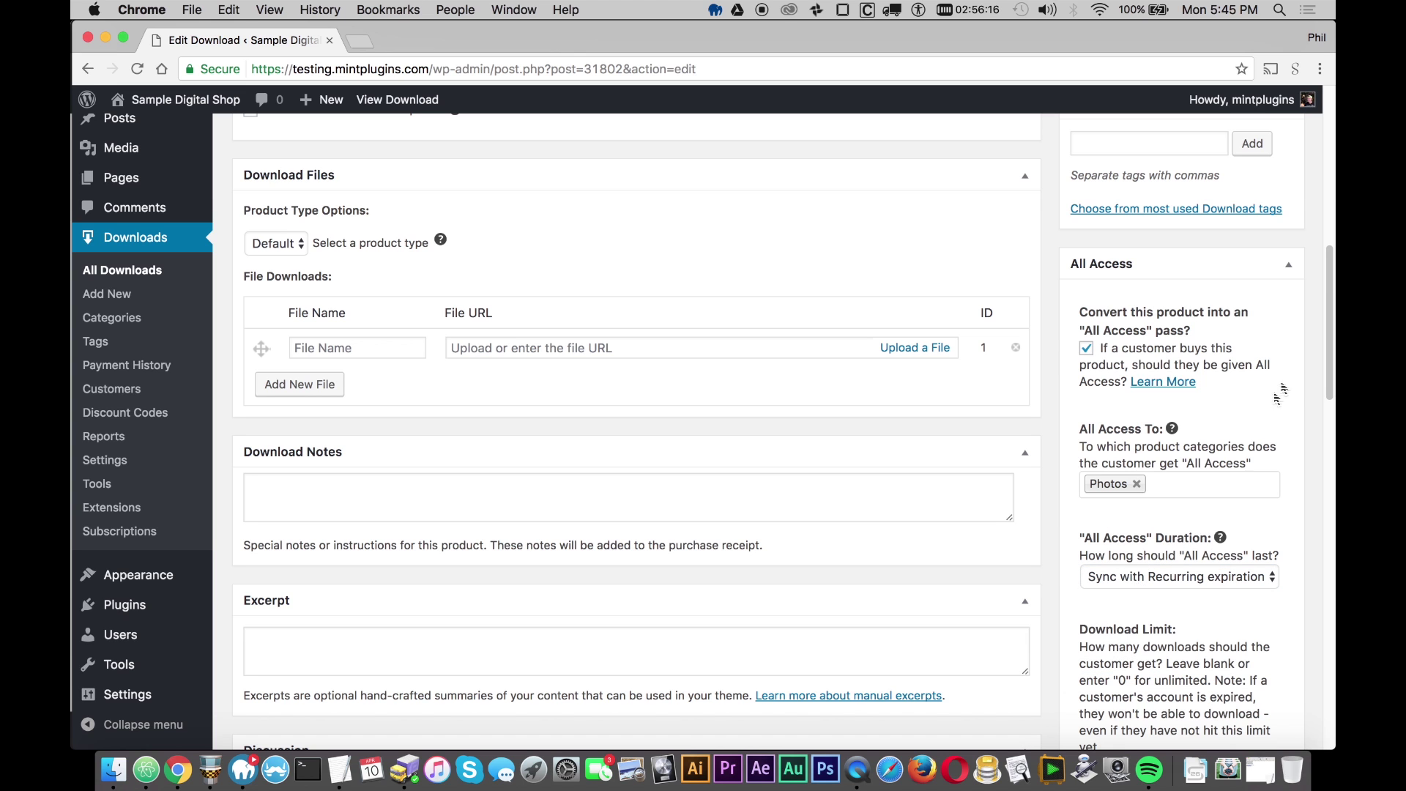
# - Update the All Photos download and follow its permalink
pyautogui.scroll(5, 863, 269)
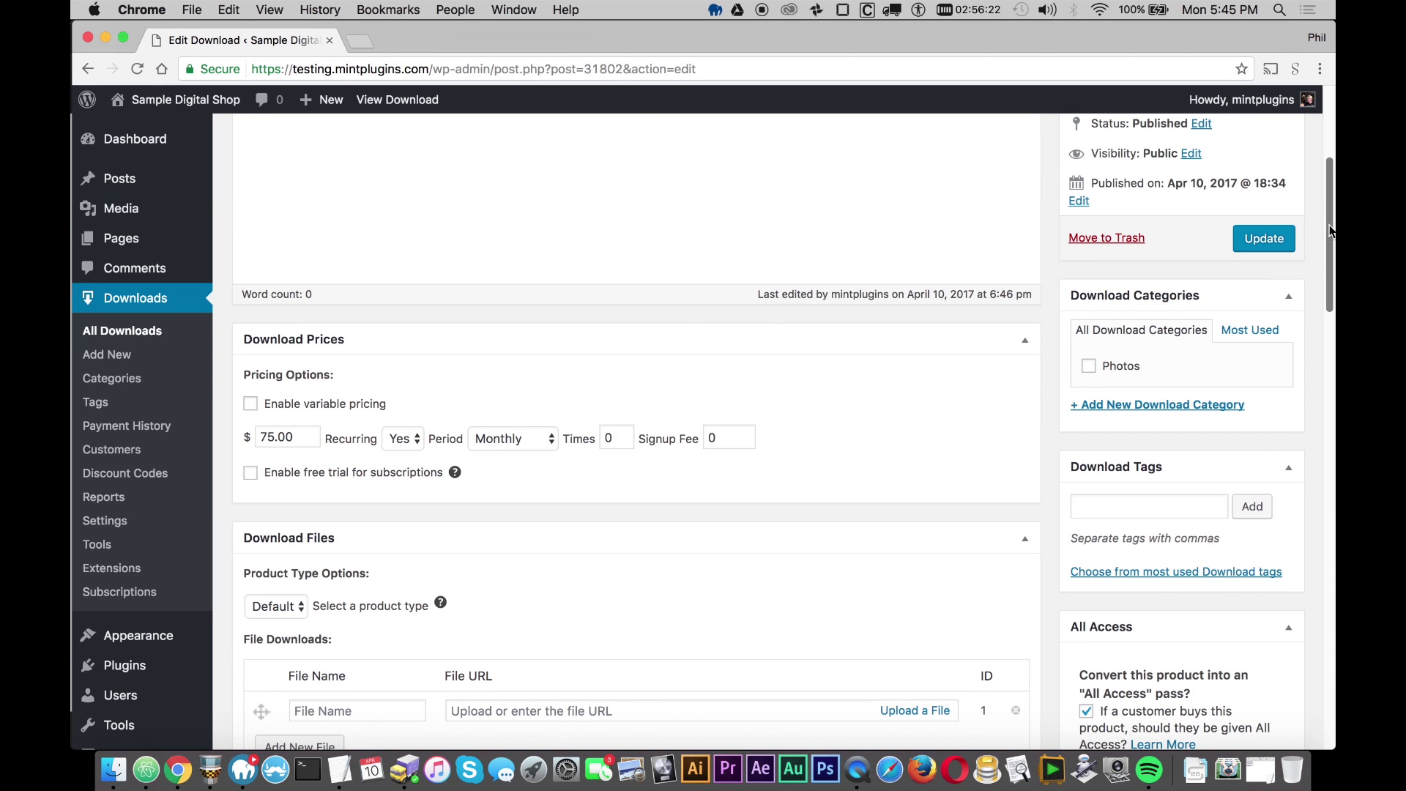
pyautogui.moveTo(1331, 232); pyautogui.dragTo(1330, 199)
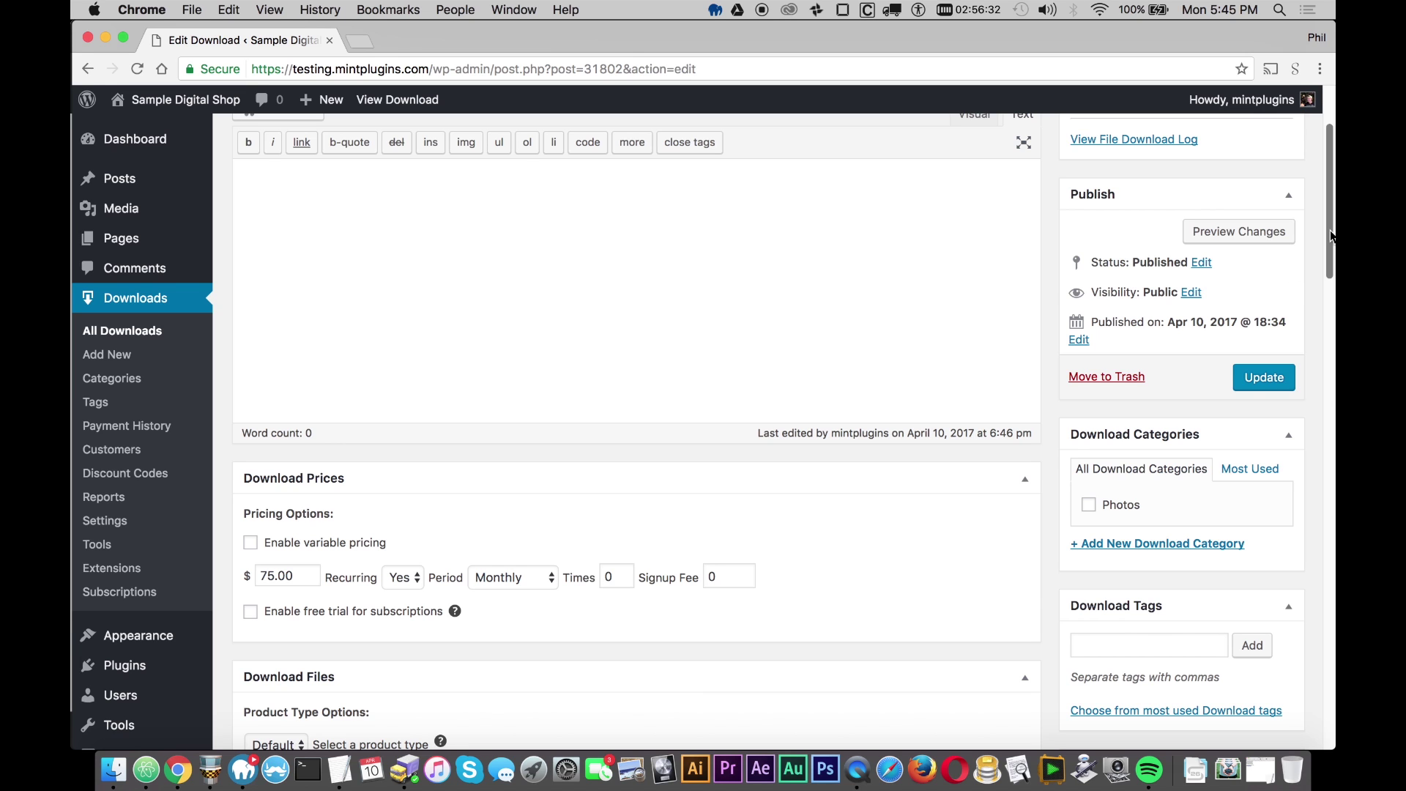
pyautogui.scroll(3, 1329, 242)
pyautogui.click(1262, 527)
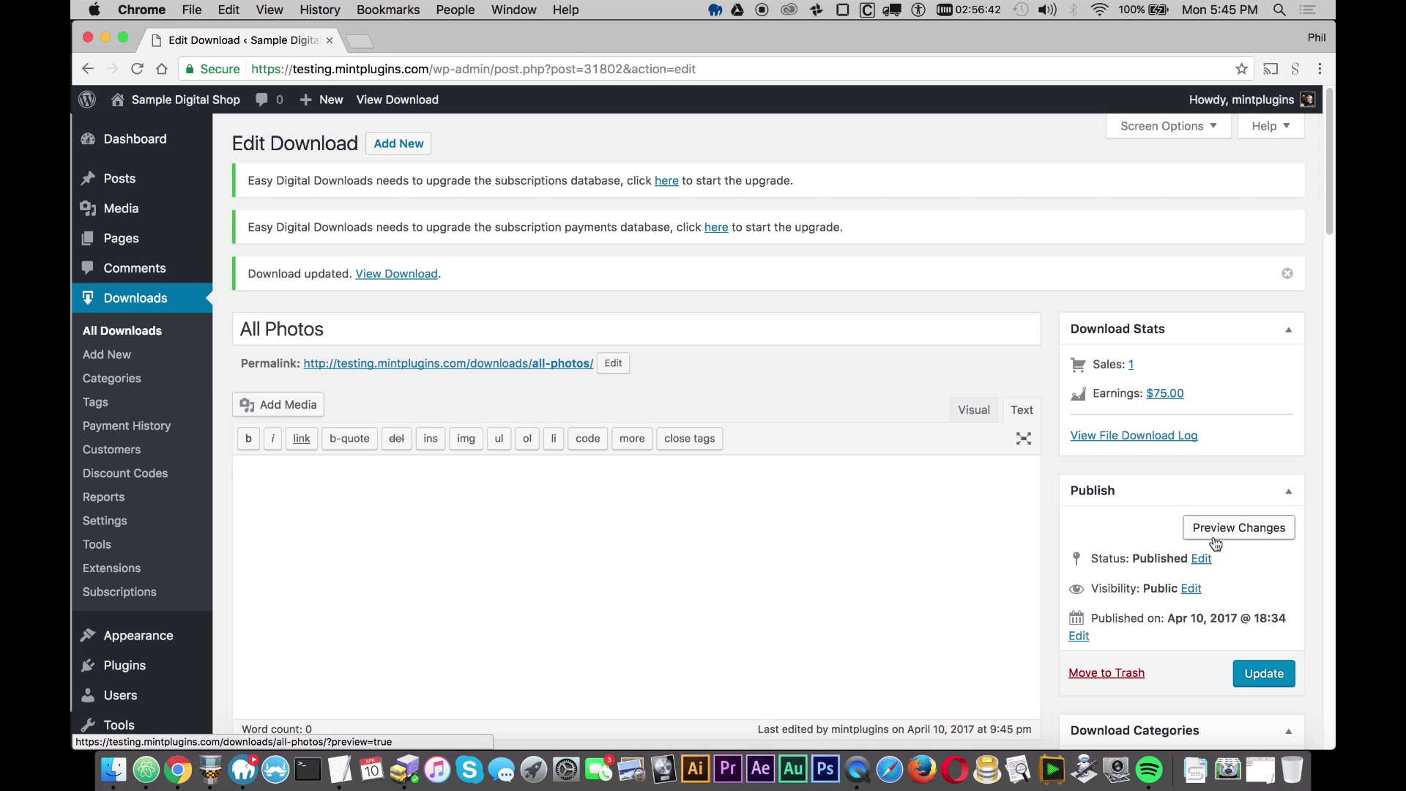
pyautogui.click(533, 364)
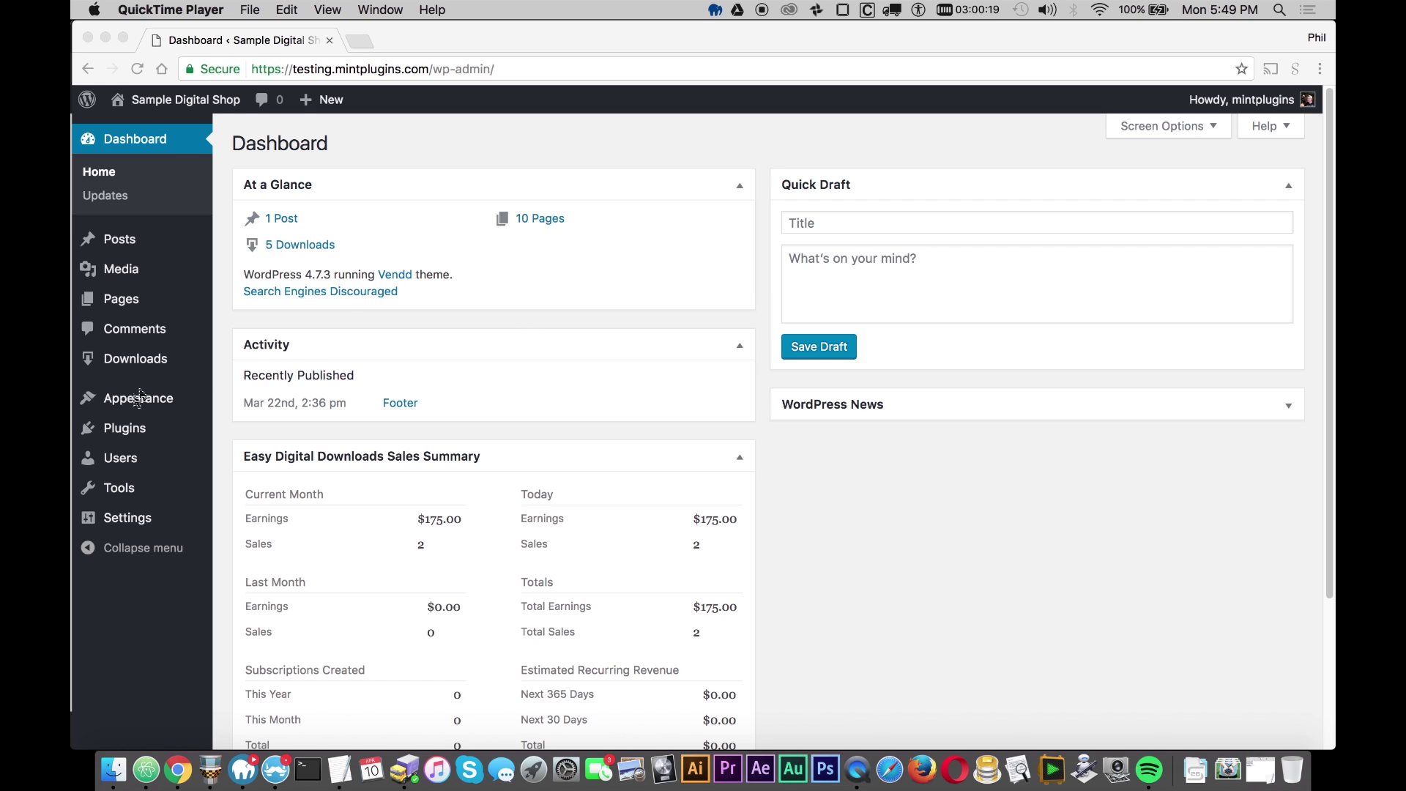
# - Activate the Easy Digital Downloads - Commissions plugin from the list of installed plugins
pyautogui.click(126, 432)
pyautogui.click(263, 432)
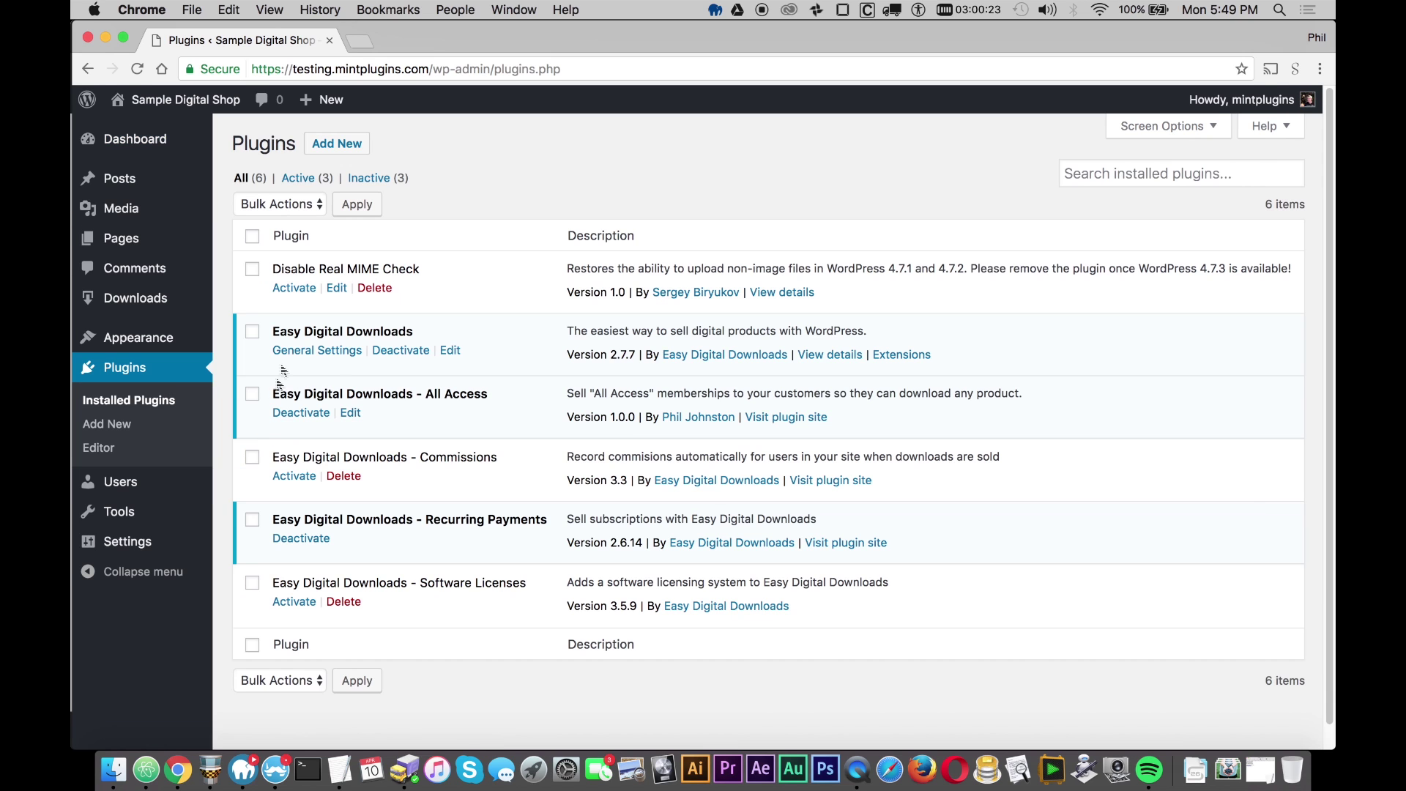
pyautogui.click(294, 477)
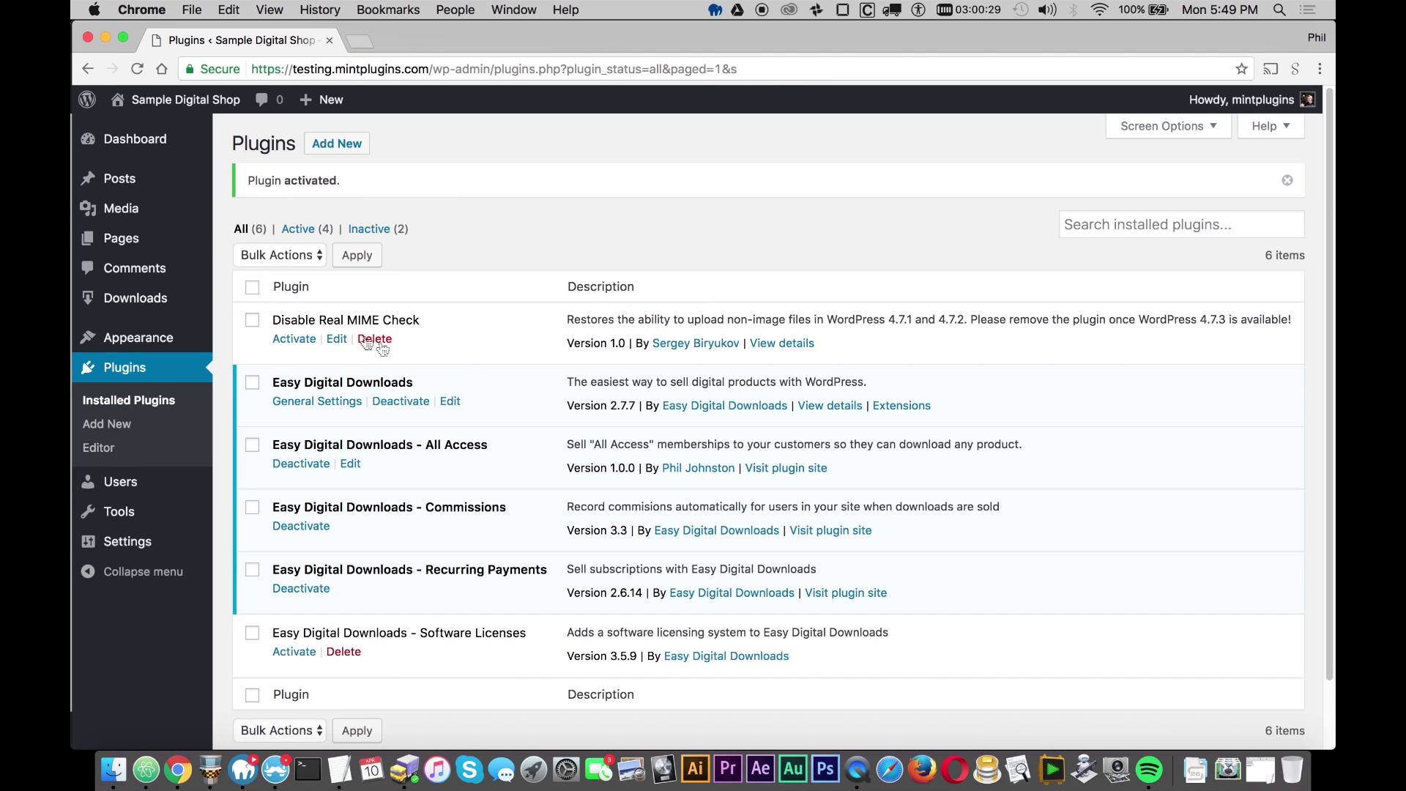
# - Open Test Photo 1 for editing and enable commissions for it, keeping the Percentage type
pyautogui.moveTo(136, 300)
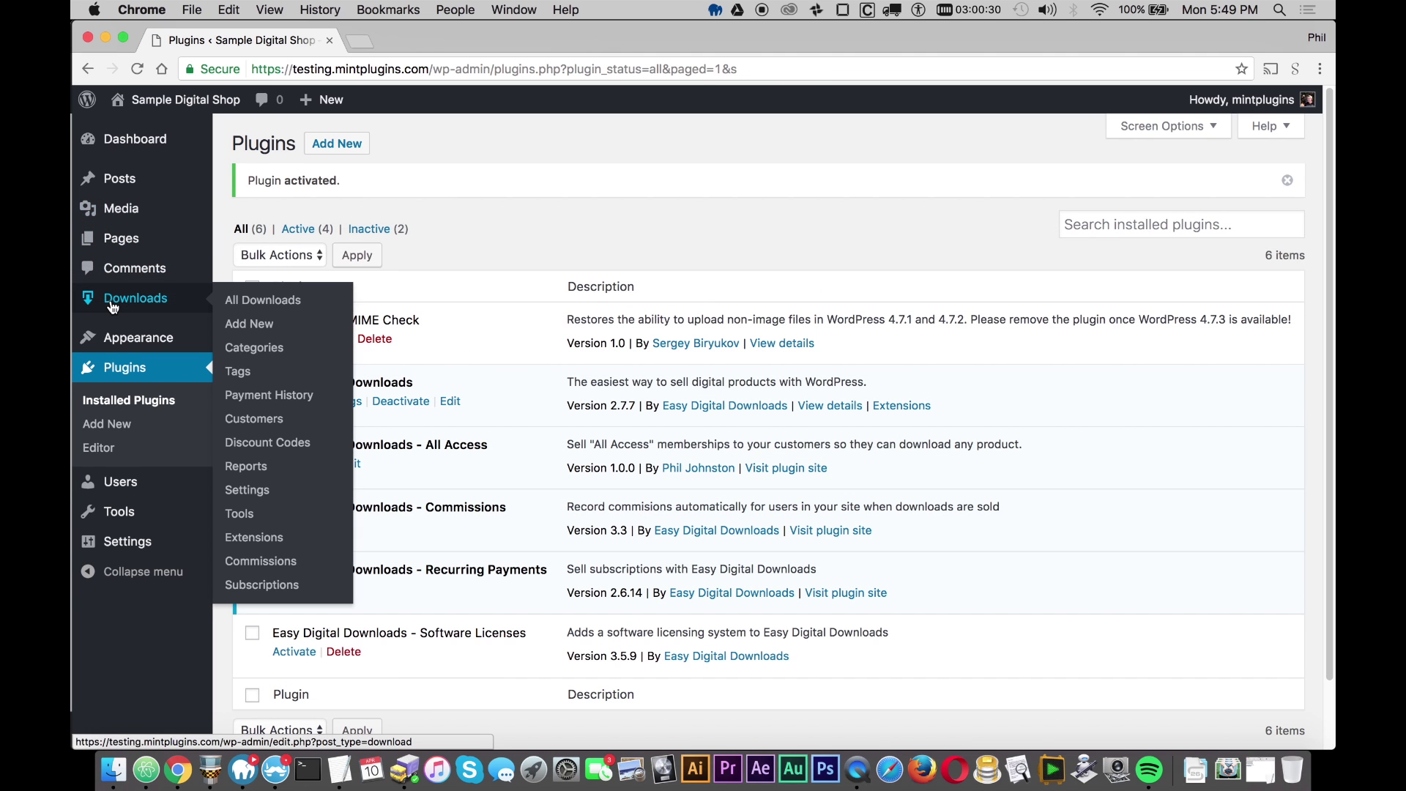
pyautogui.click(271, 302)
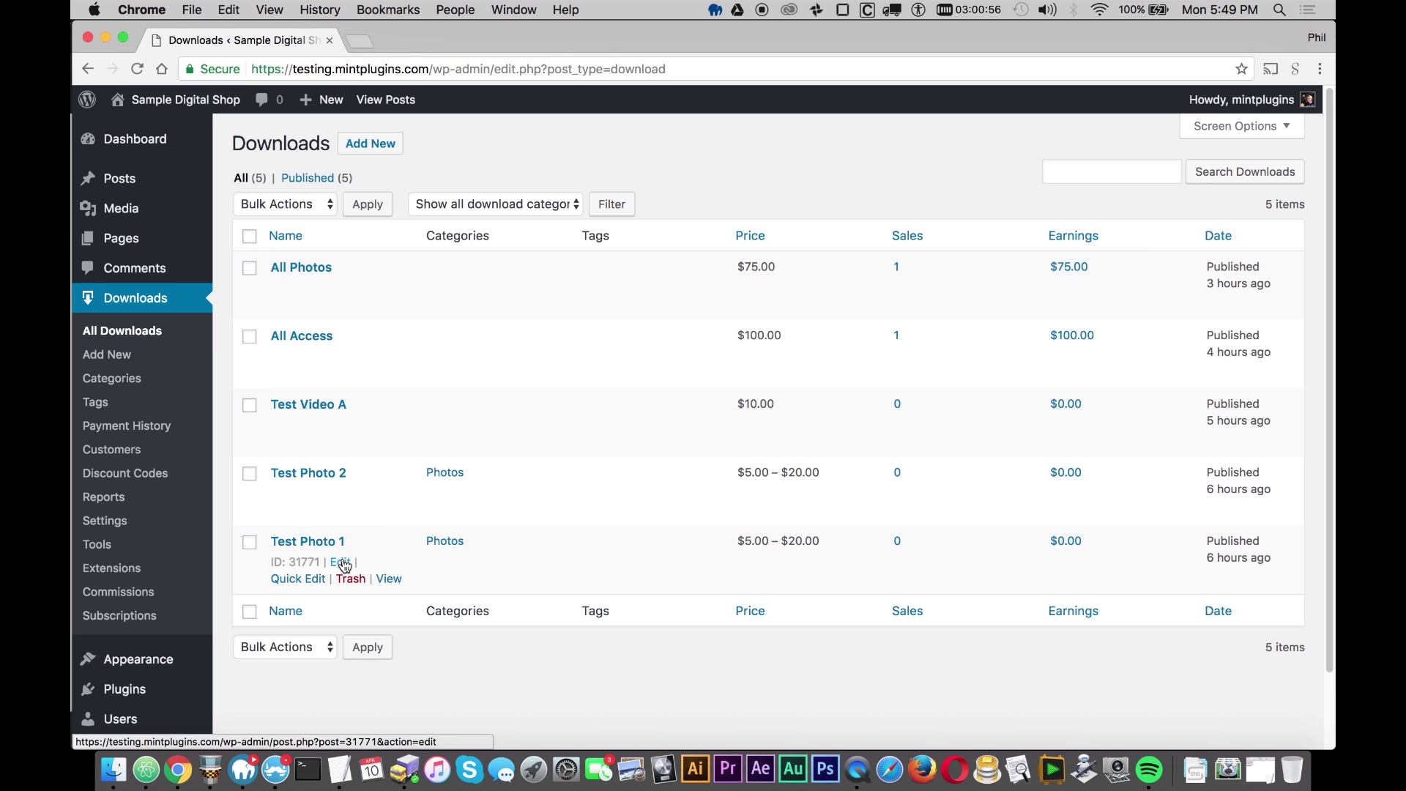
pyautogui.click(343, 563)
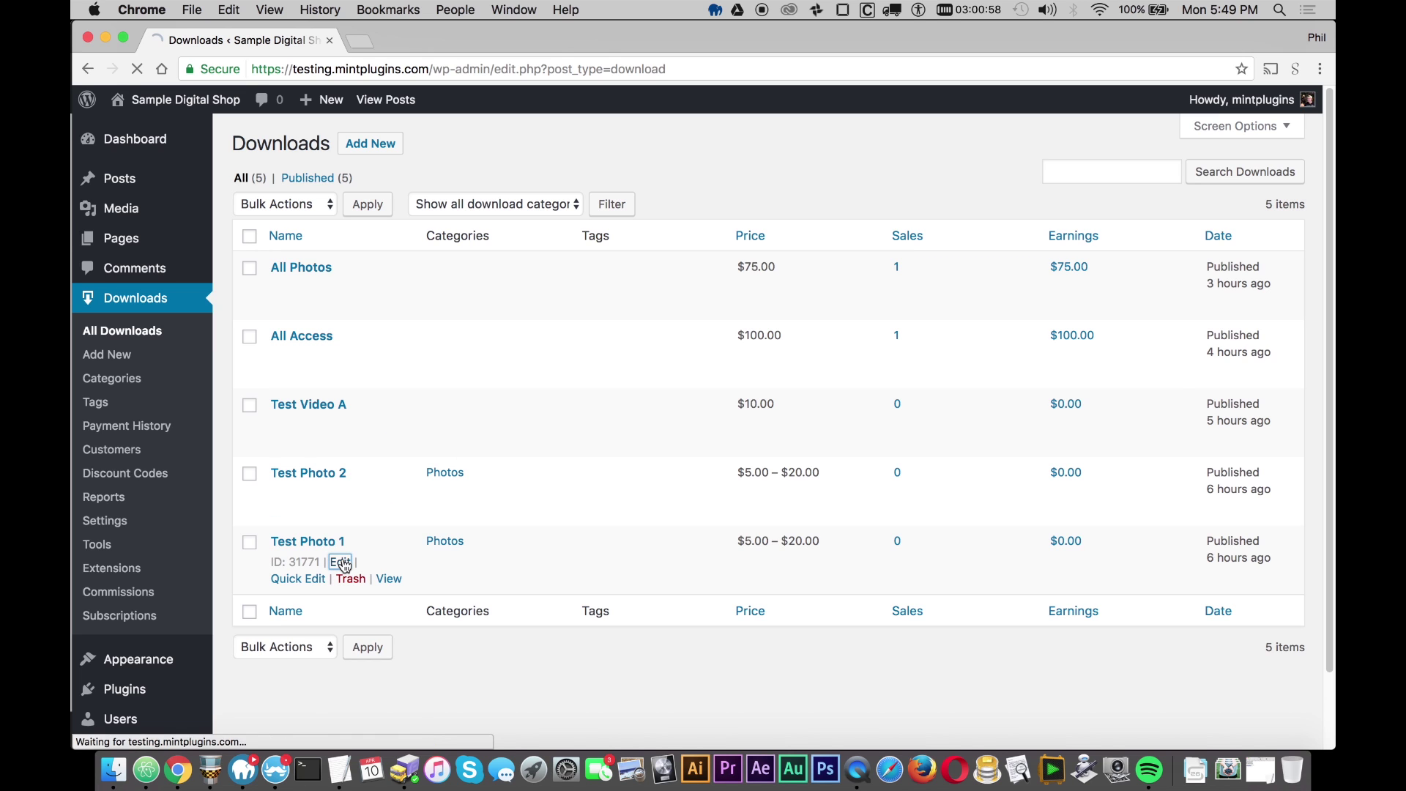
pyautogui.scroll(-8, 1332, 355)
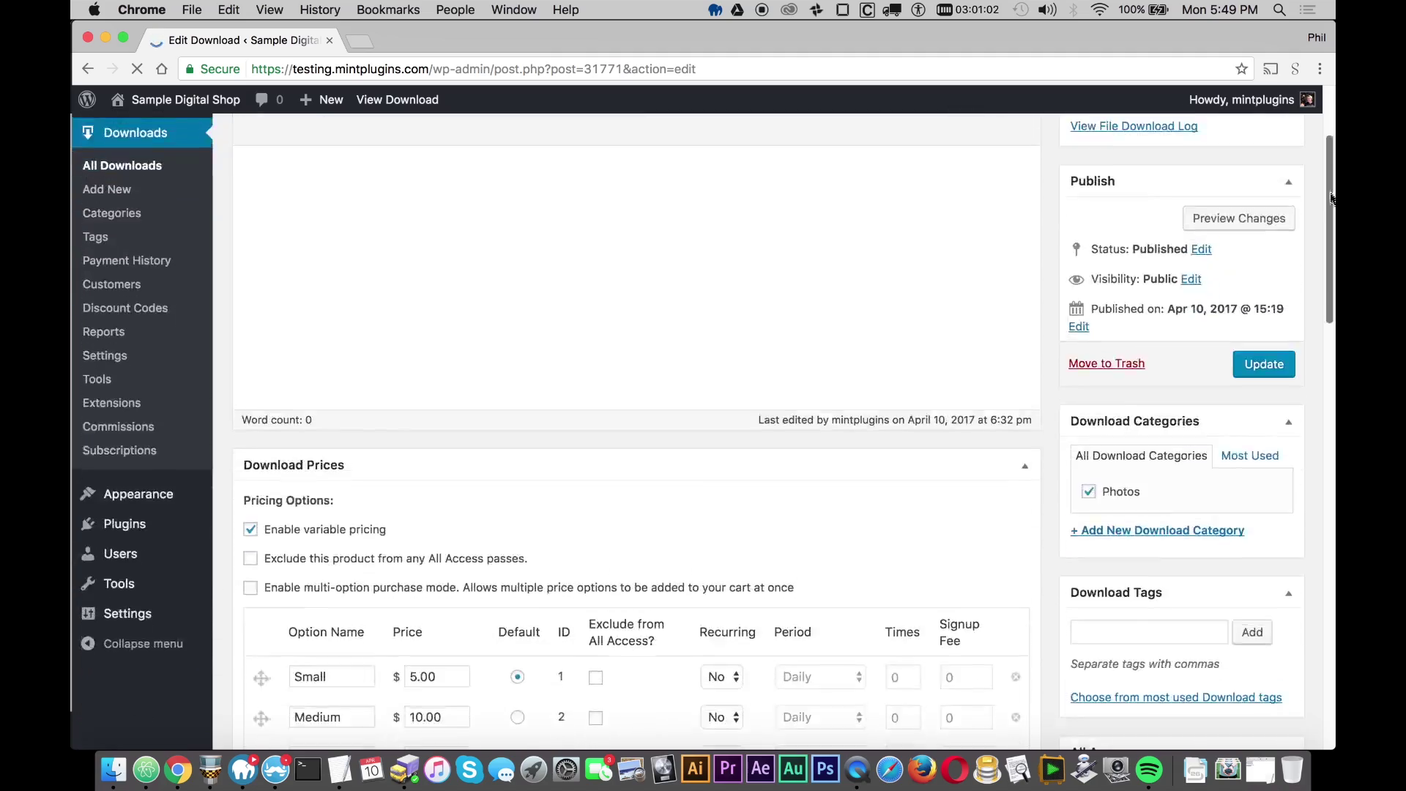
pyautogui.scroll(-8, 1333, 355)
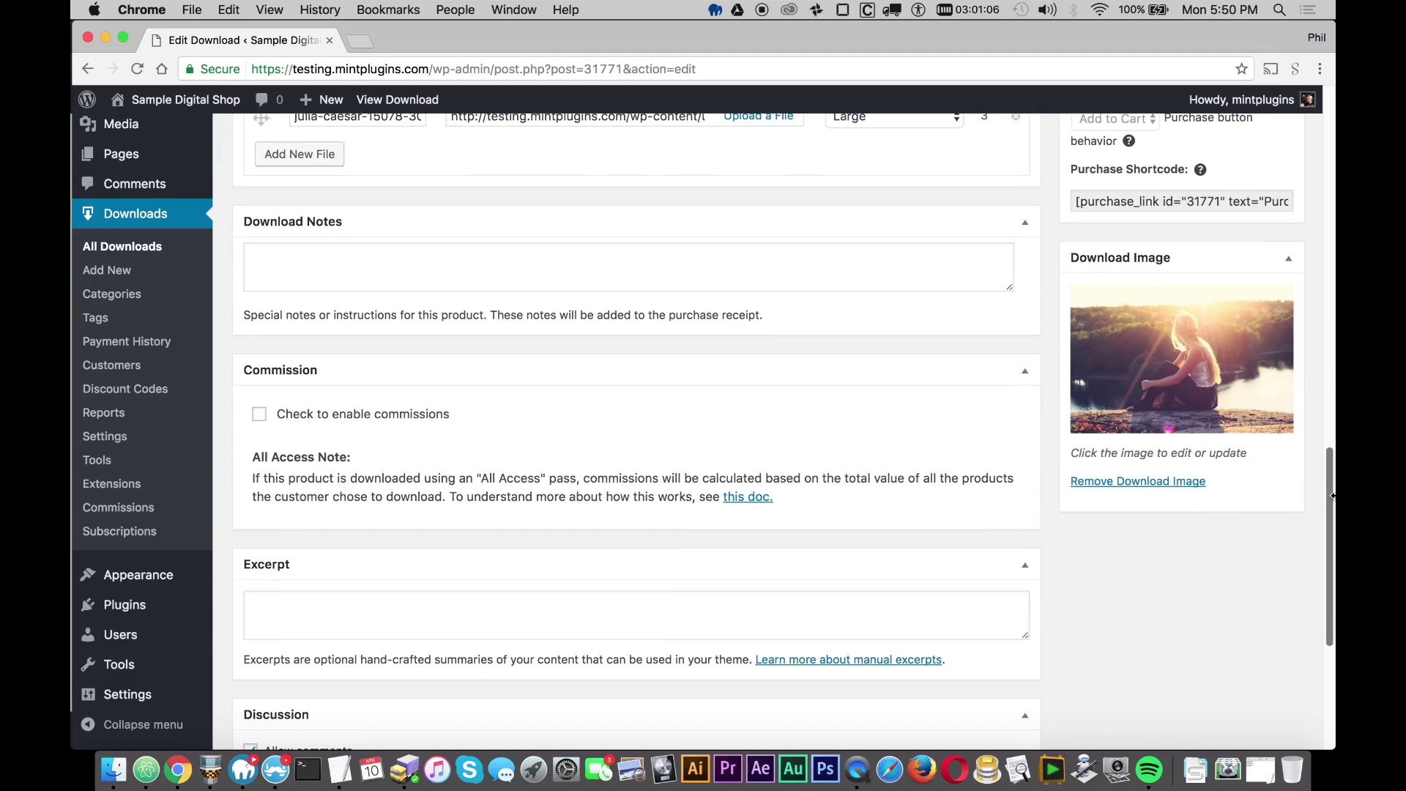
pyautogui.click(308, 420)
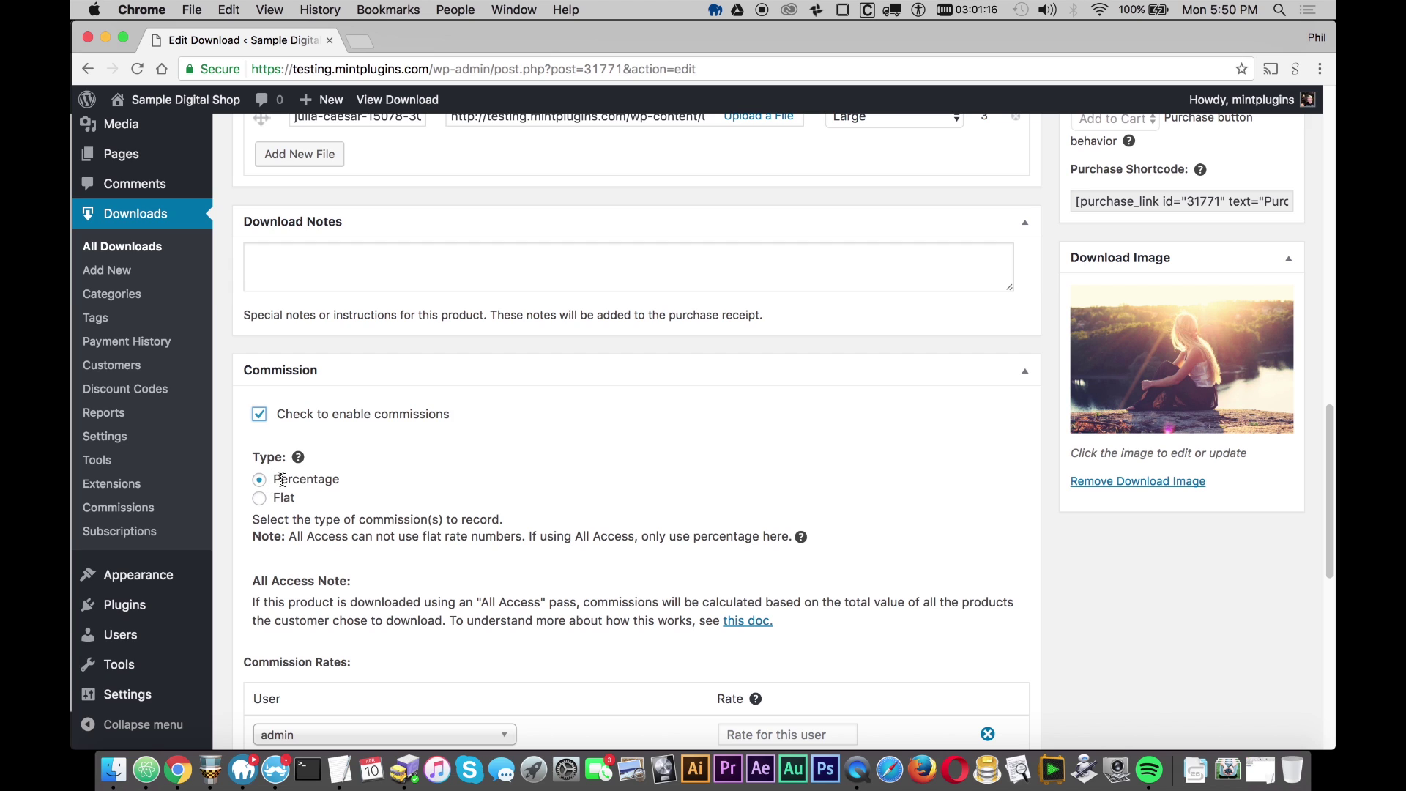
pyautogui.moveTo(272, 479); pyautogui.dragTo(362, 479)
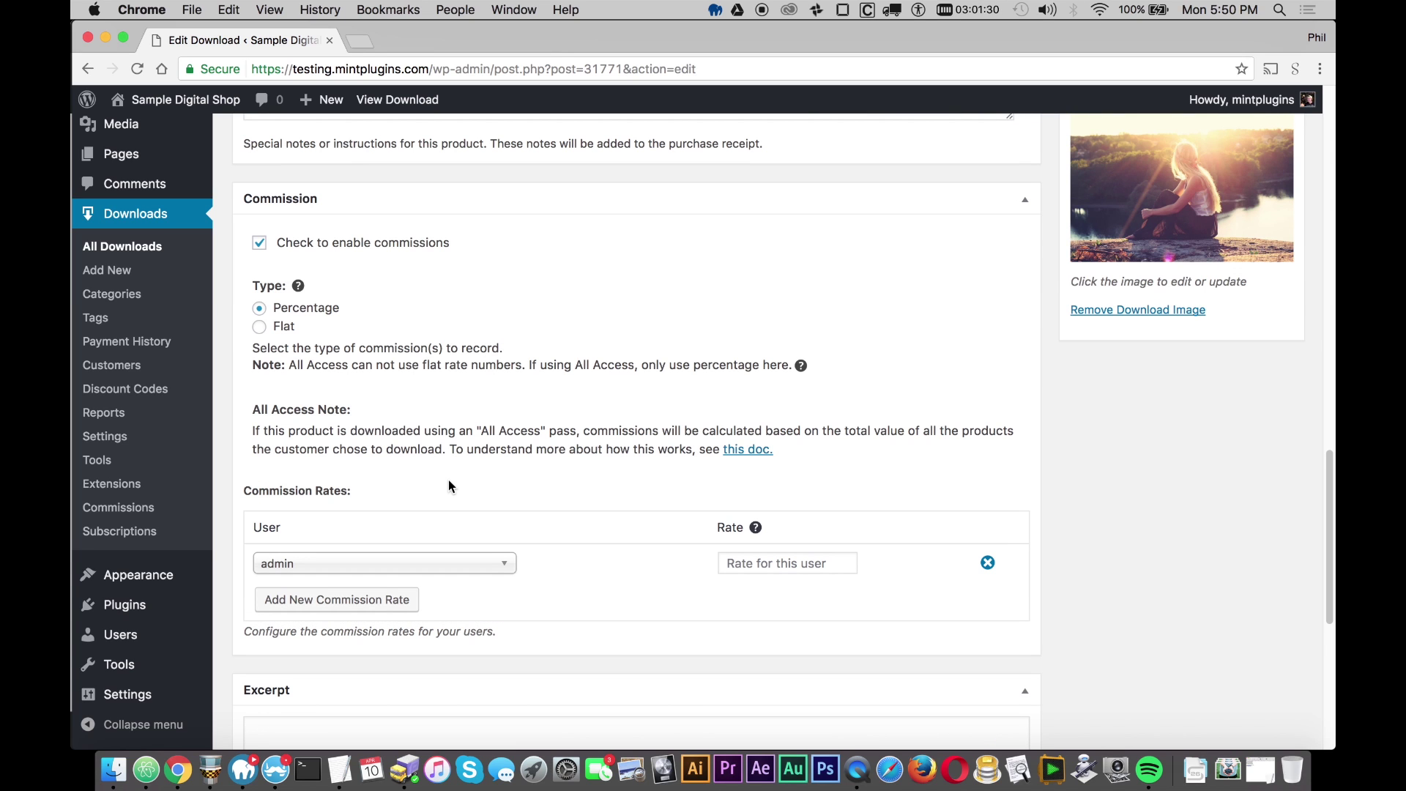
# - Assign Test Photo 1's commission to the second user in the list, with a rate of 50
pyautogui.click(429, 563)
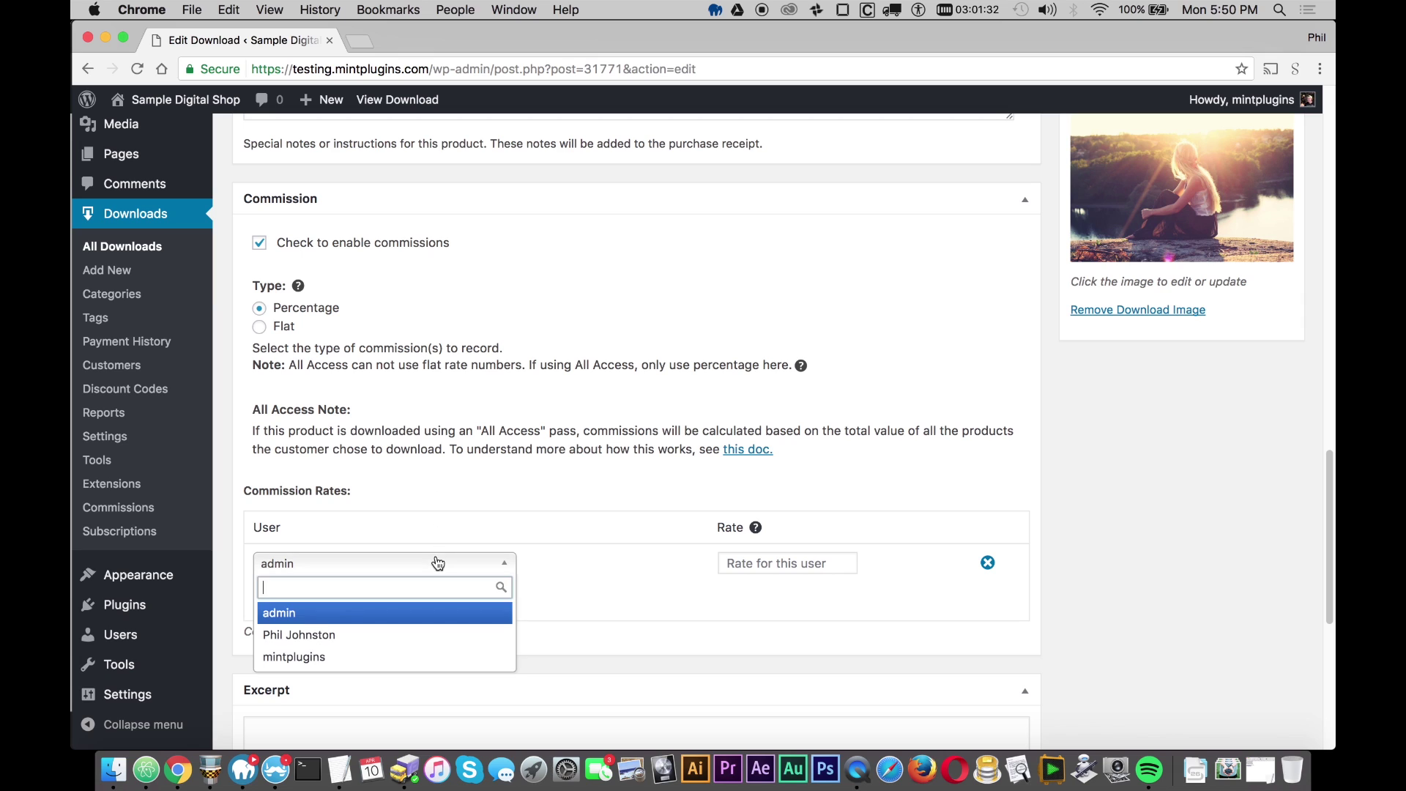
pyautogui.click(317, 635)
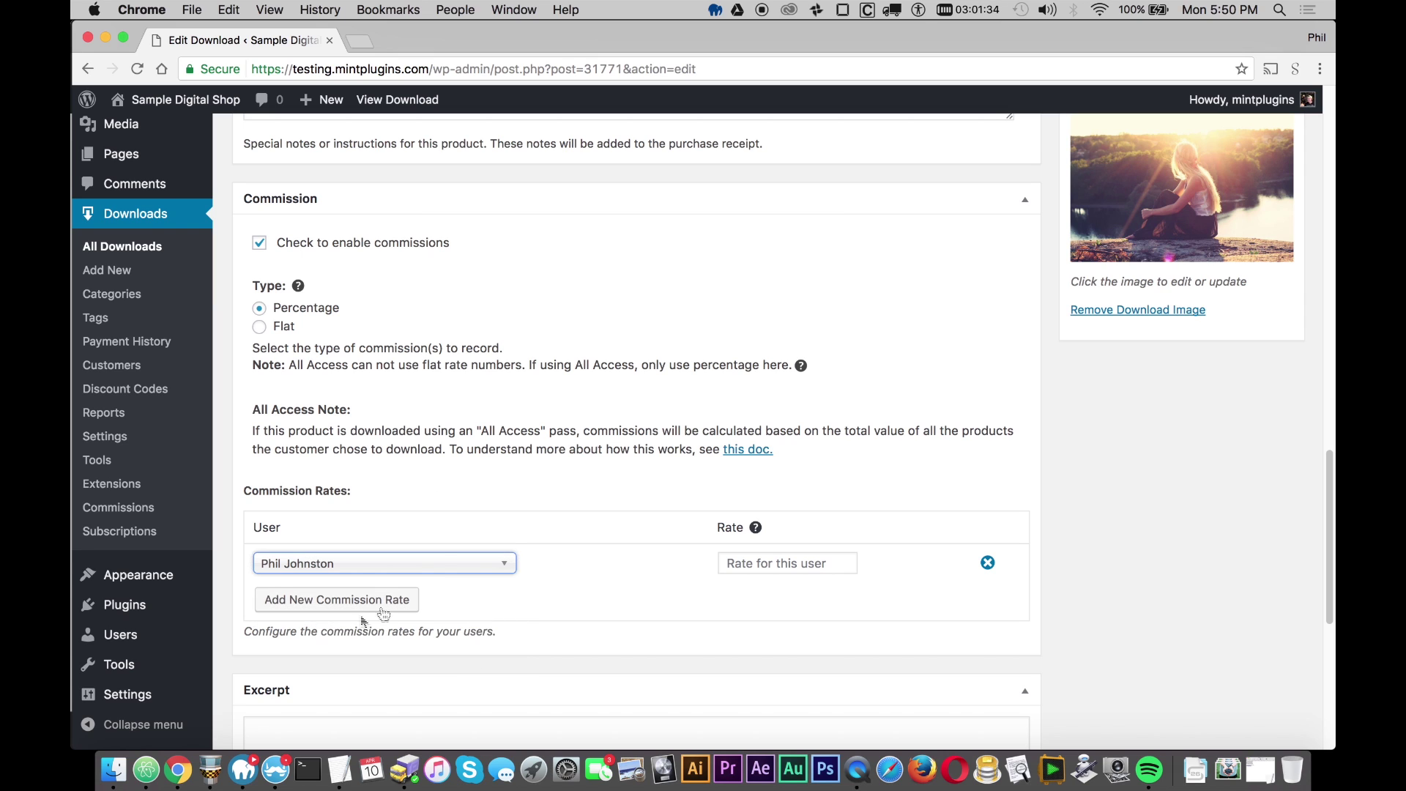
pyautogui.click(772, 567)
pyautogui.write('50')
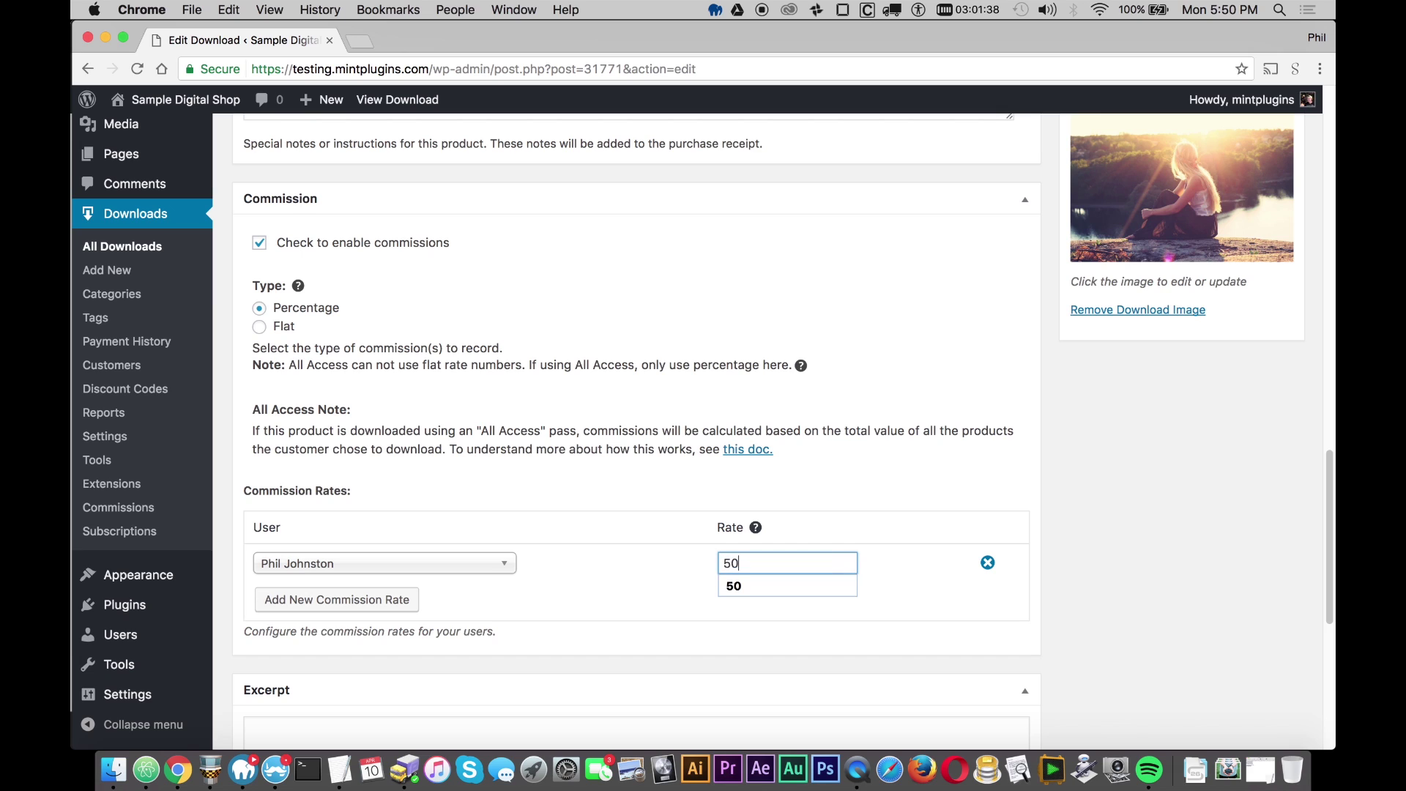
pyautogui.click(639, 486)
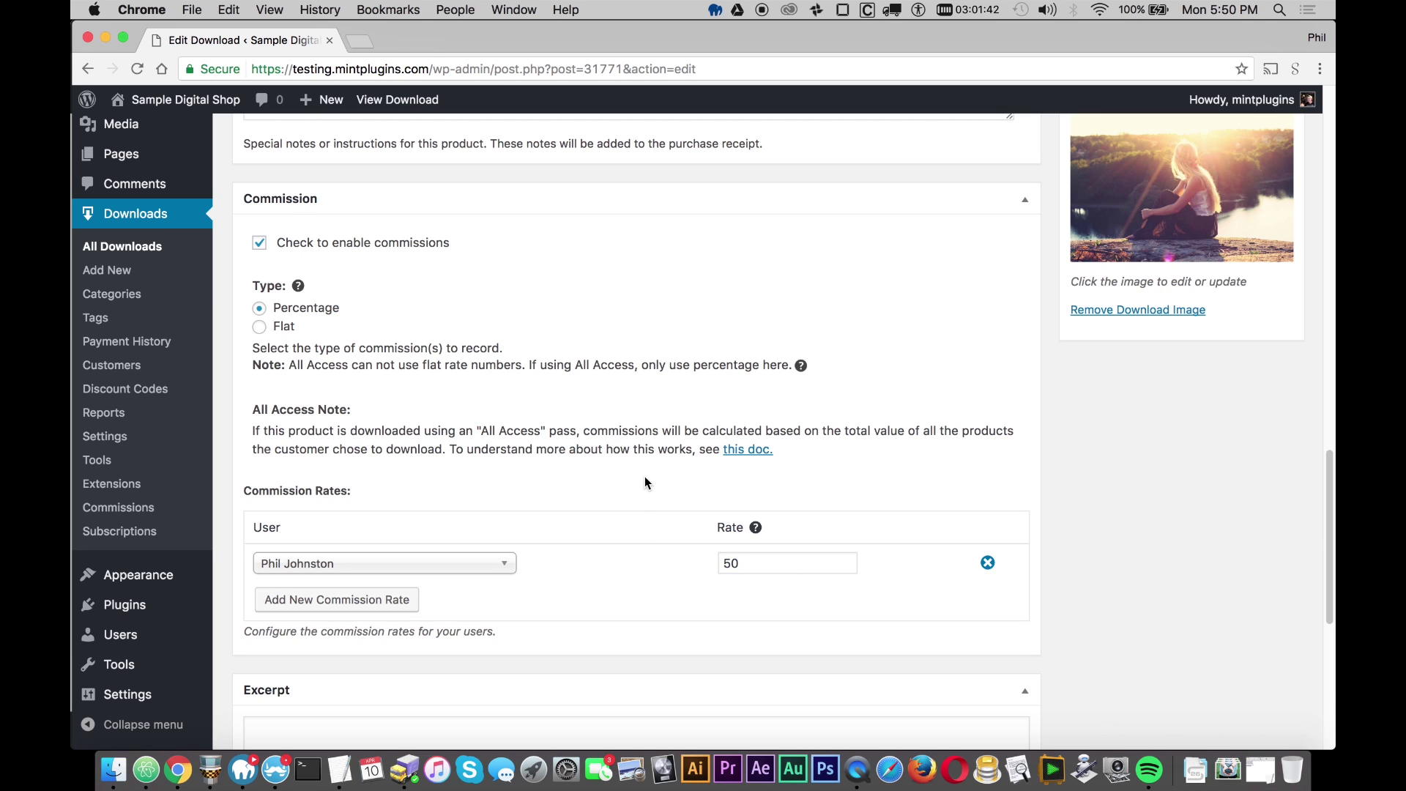
pyautogui.moveTo(1331, 501)
pyautogui.mouseDown()
pyautogui.moveTo(1327, 512)
pyautogui.moveTo(1327, 498)
pyautogui.mouseUp()
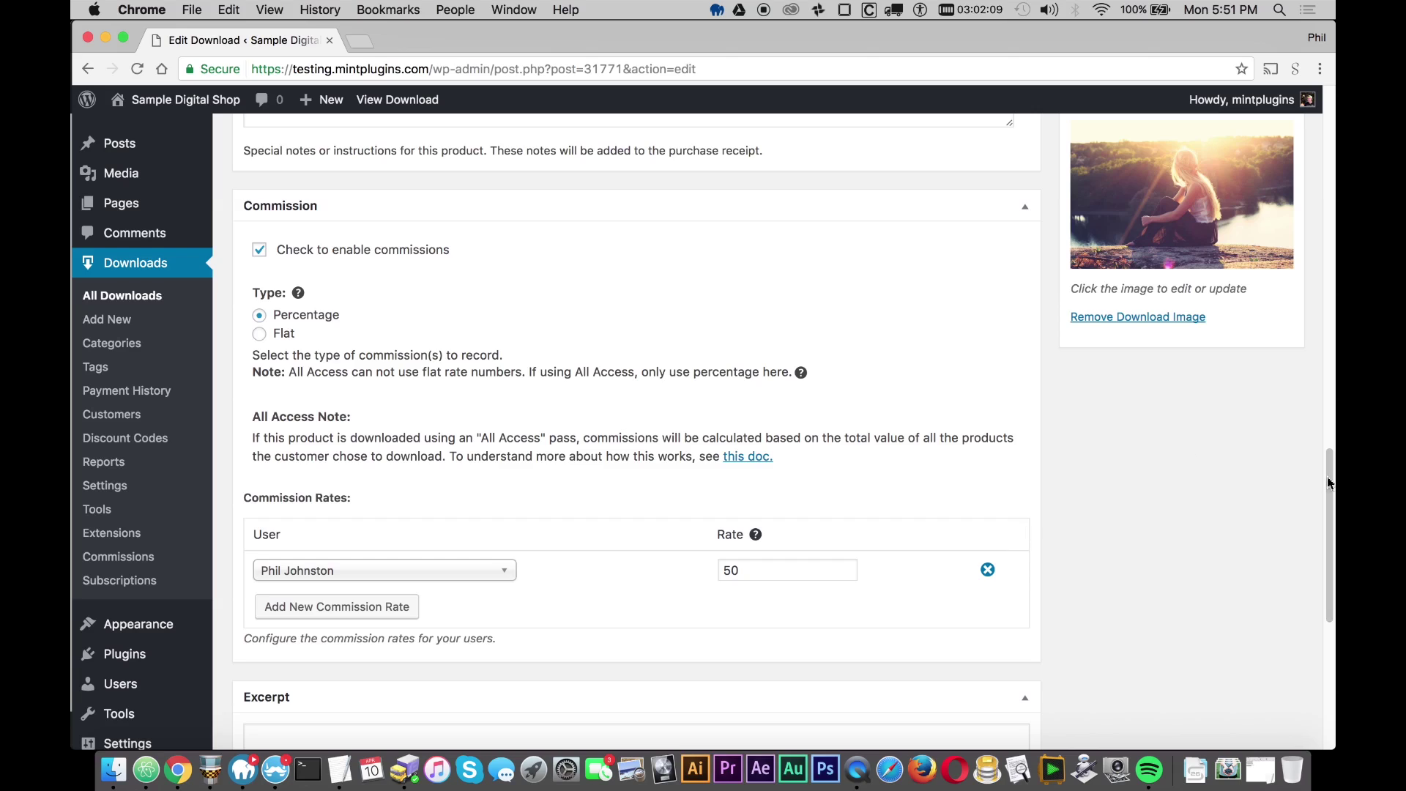
# - Update the Test Photo 1 download to save its commission settings
pyautogui.moveTo(1327, 478); pyautogui.dragTo(1329, 125)
pyautogui.click(1273, 504)
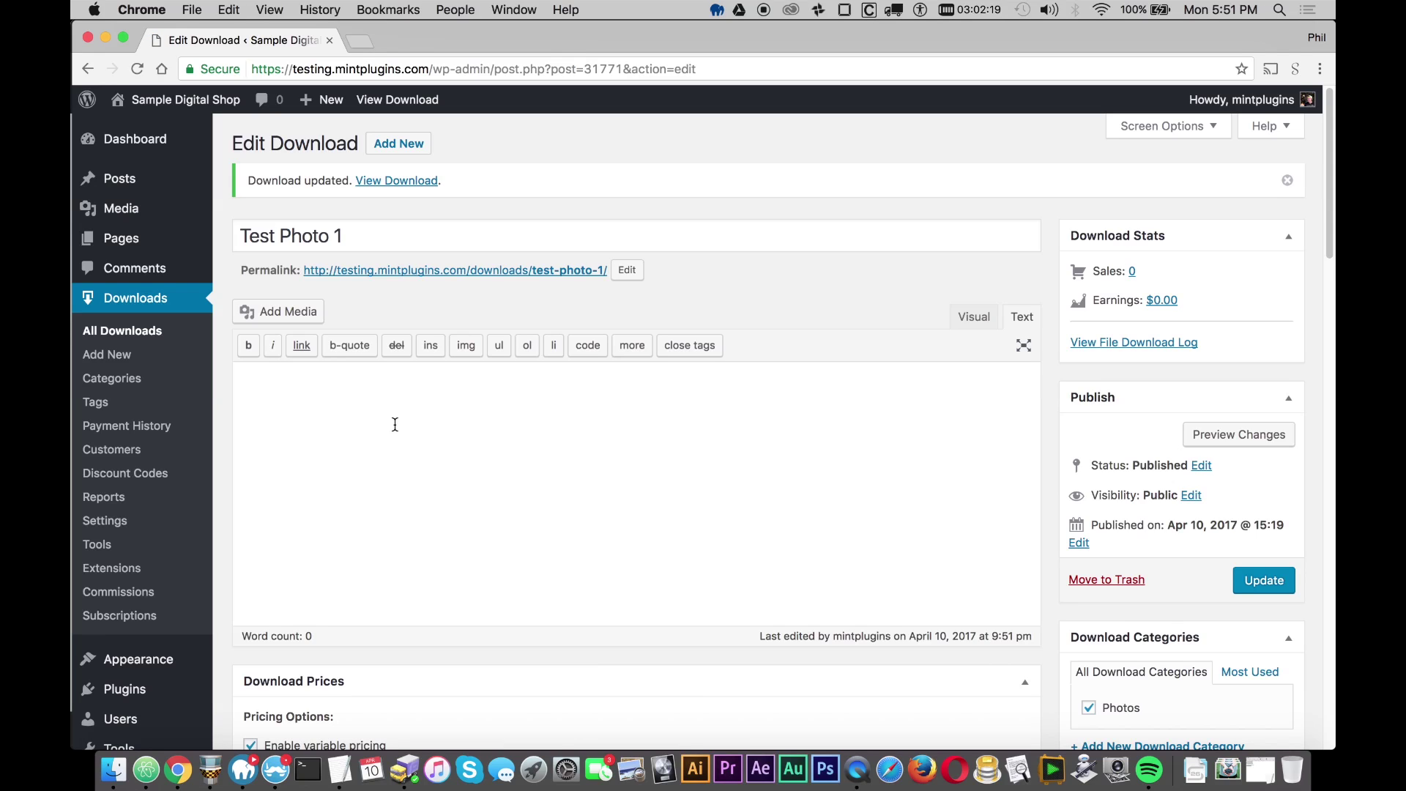
# - Open Test Photo 2 for editing and enable commissions for it, keeping the Percentage type
pyautogui.click(123, 330)
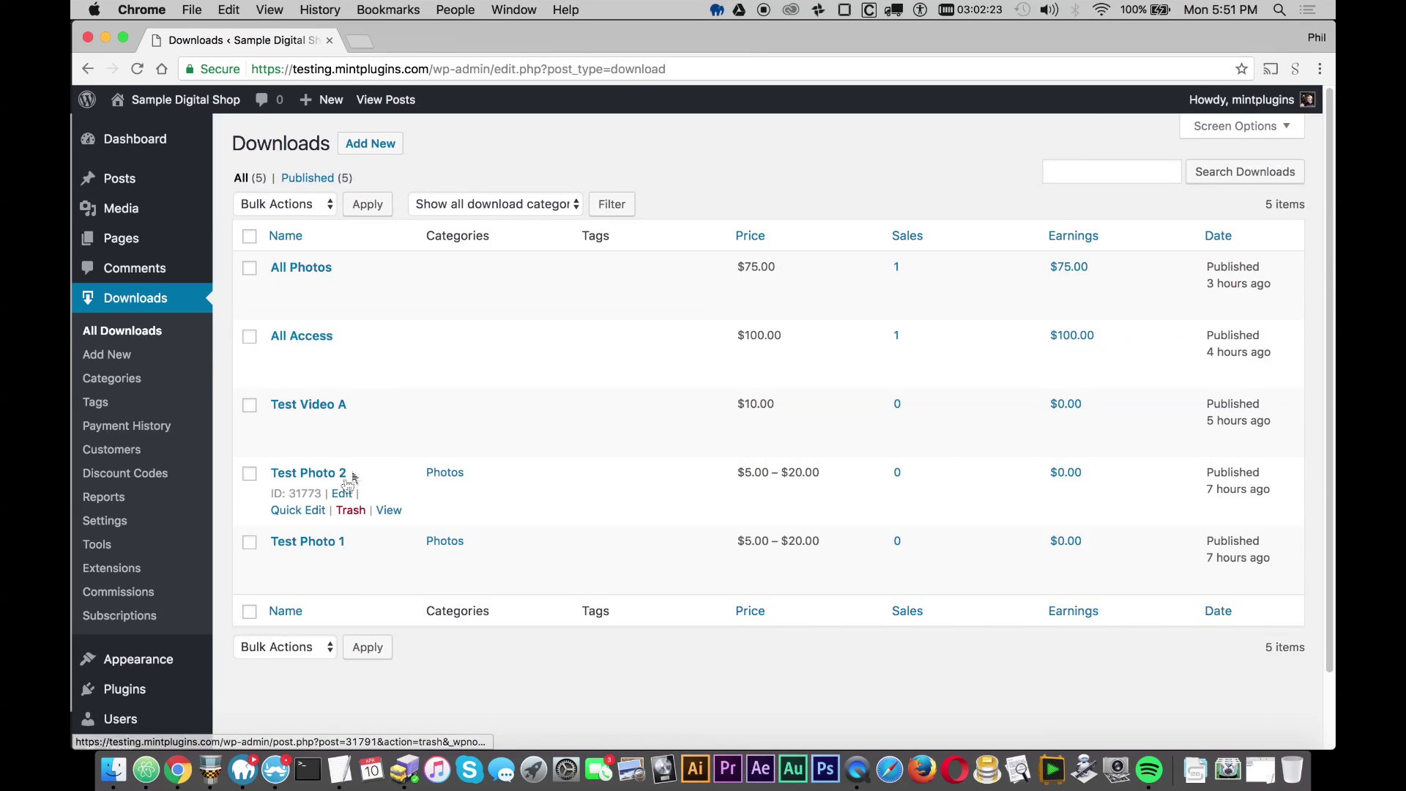
pyautogui.click(340, 493)
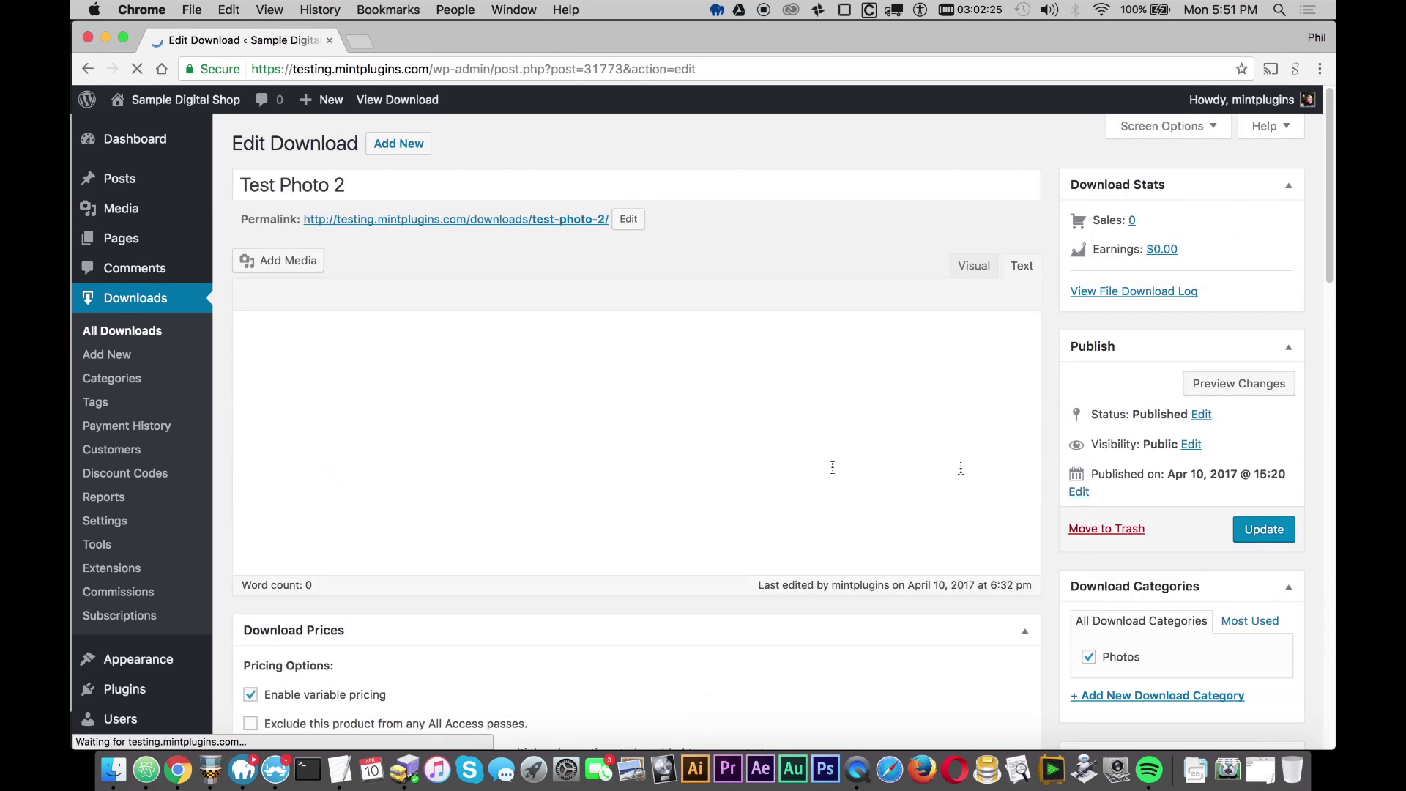
pyautogui.scroll(-10, 833, 468)
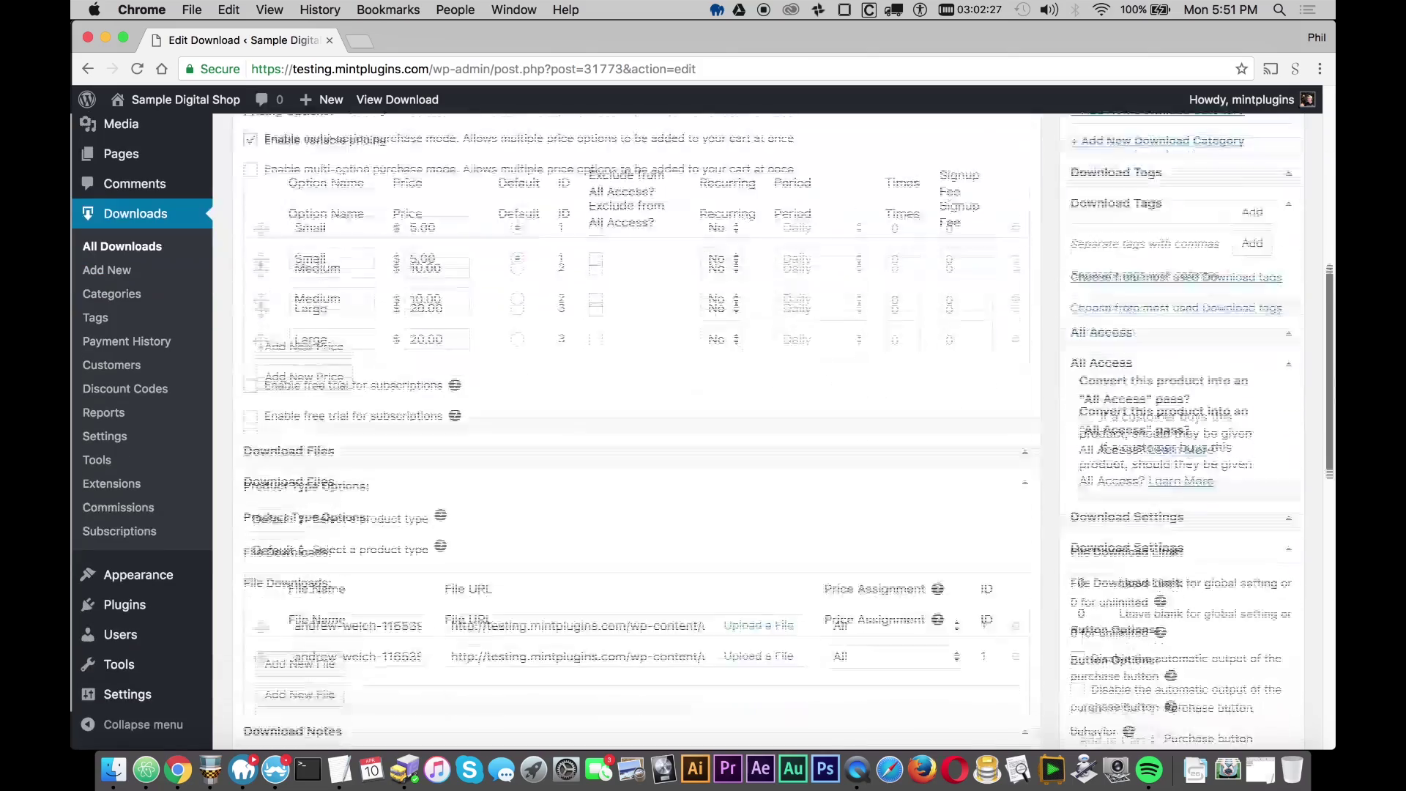
pyautogui.scroll(-8, 530, 526)
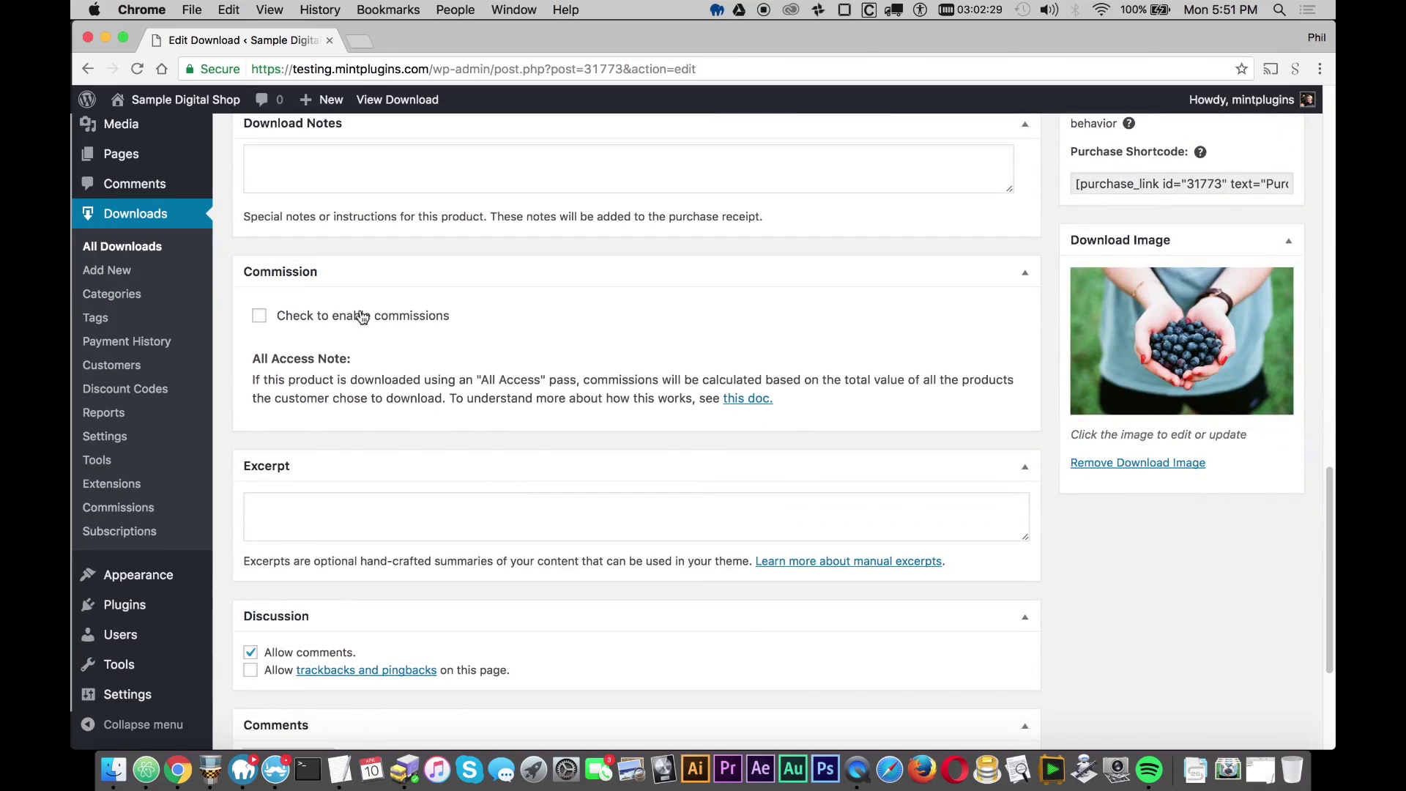
pyautogui.click(362, 316)
pyautogui.scroll(-2, 363, 440)
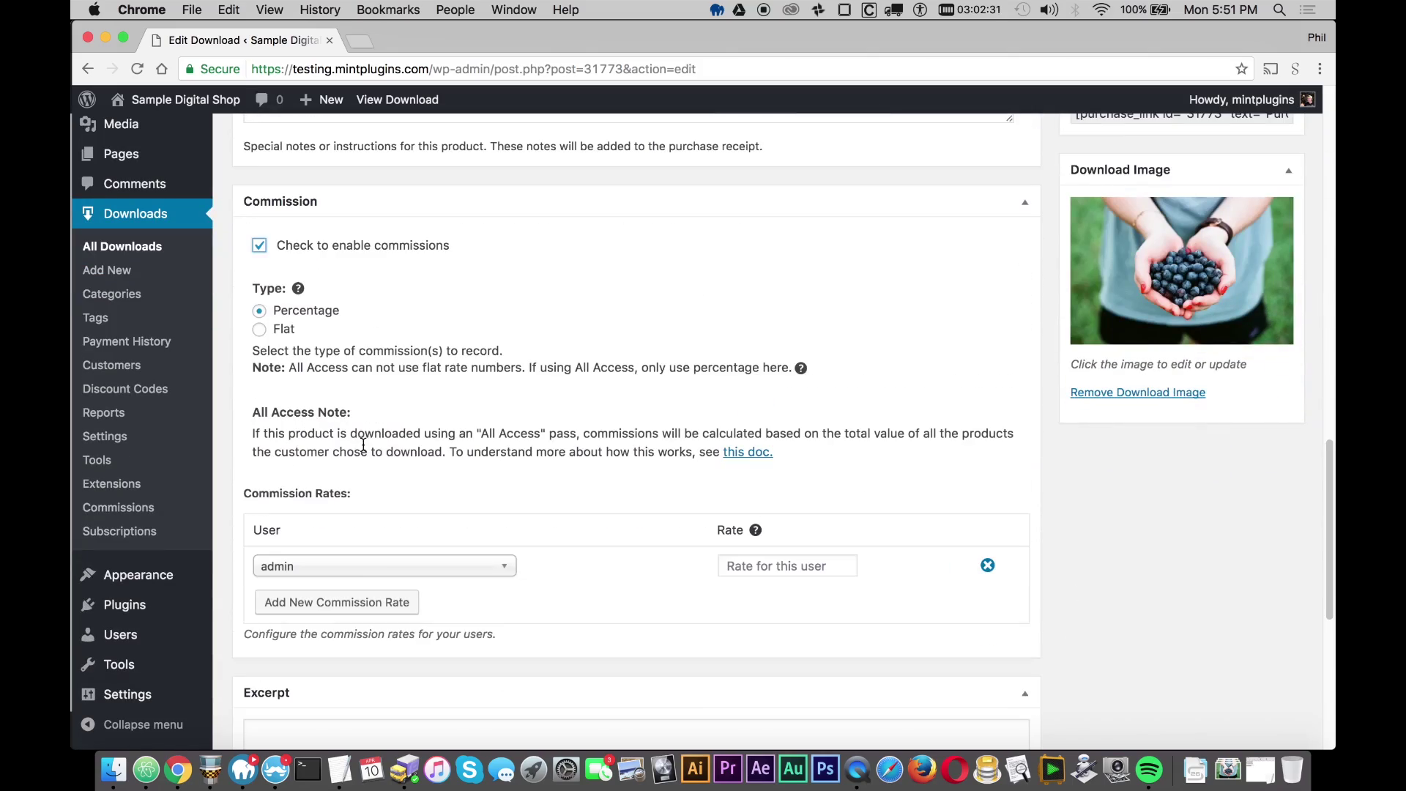
# - Choose the commission user for Test Photo 2, fill in that user's rate and update the download
pyautogui.click(359, 575)
pyautogui.click(441, 527)
pyautogui.click(762, 565)
pyautogui.click(686, 489)
pyautogui.scroll(10, 613, 476)
pyautogui.scroll(5, 637, 433)
pyautogui.click(1256, 267)
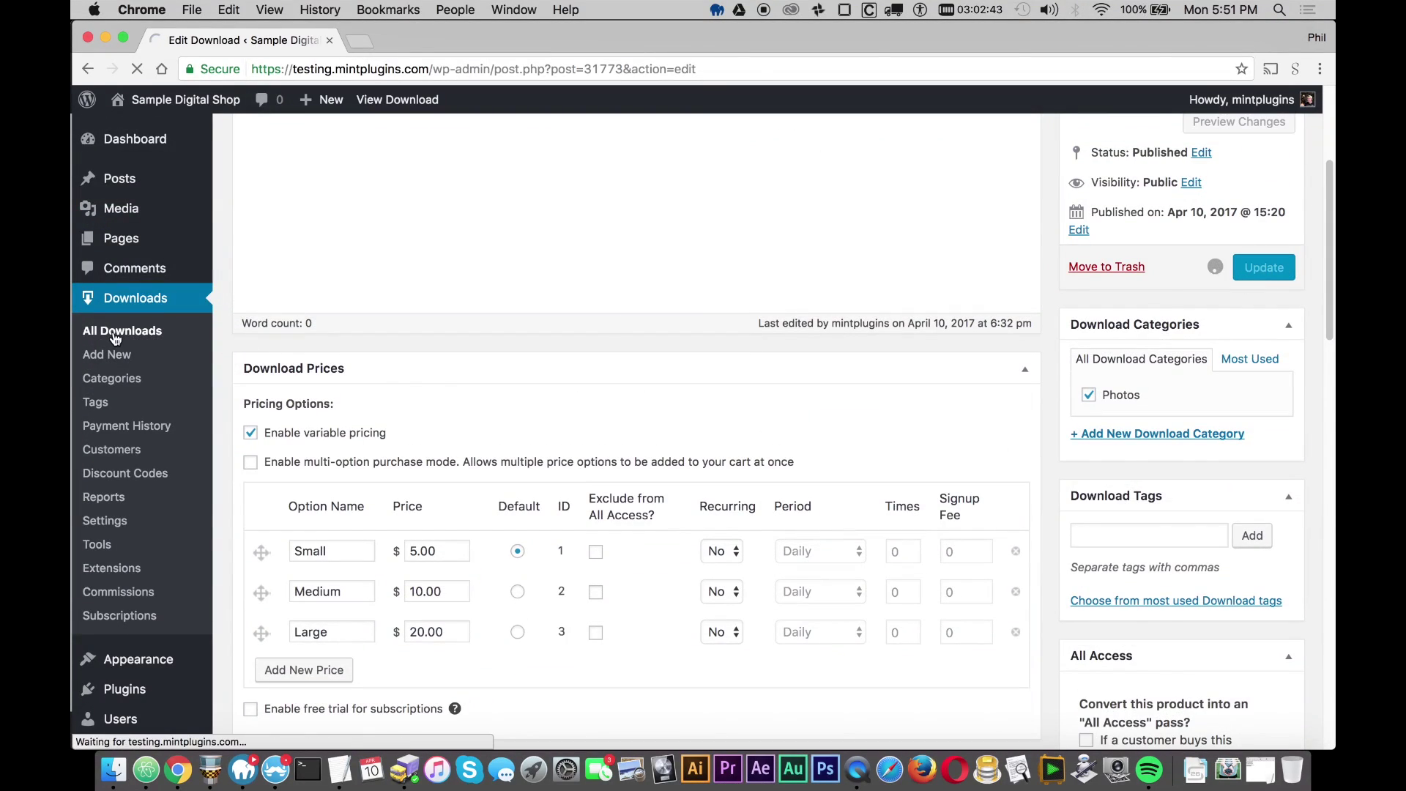
# - Open Test Video A for editing and enable commissions for it, keeping the Percentage type
pyautogui.click(114, 335)
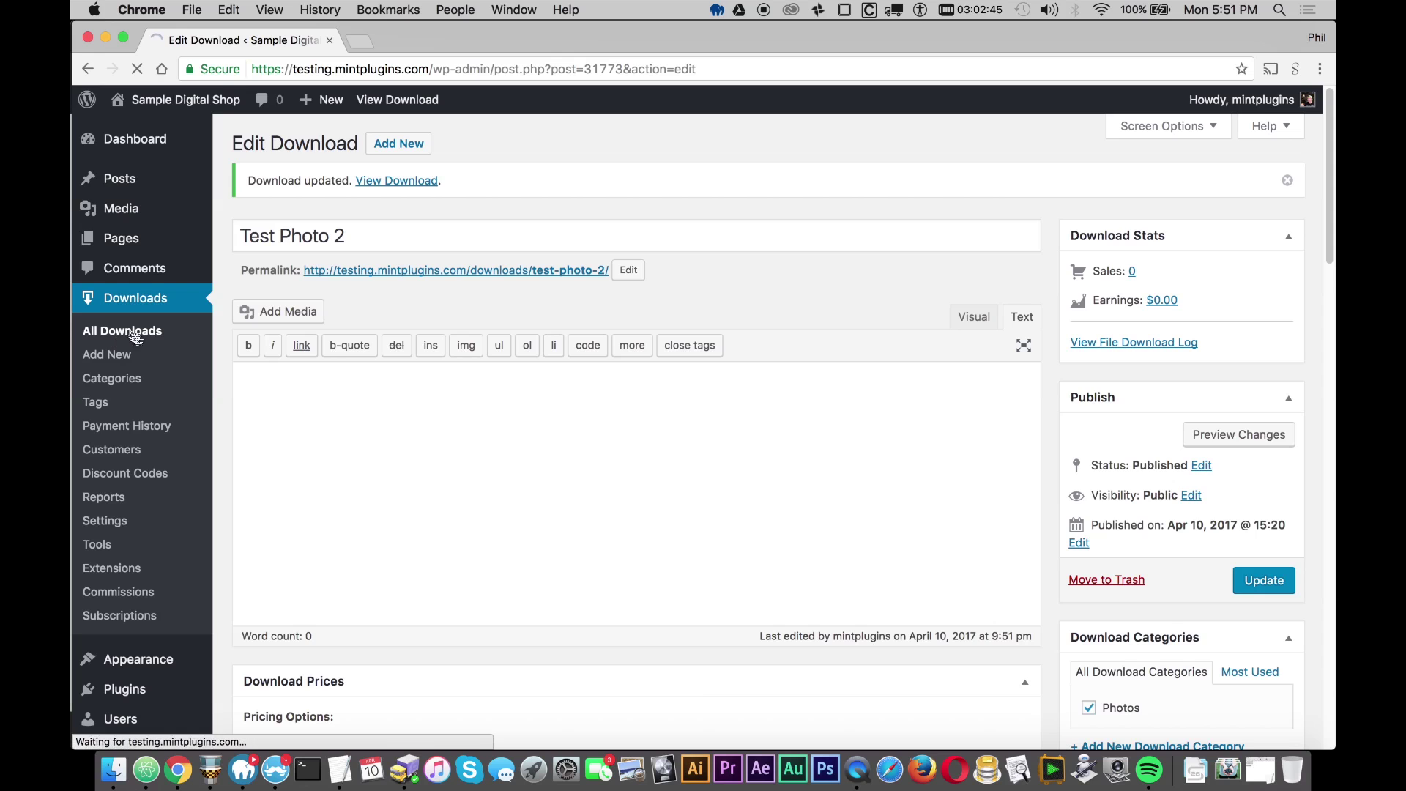
pyautogui.click(343, 426)
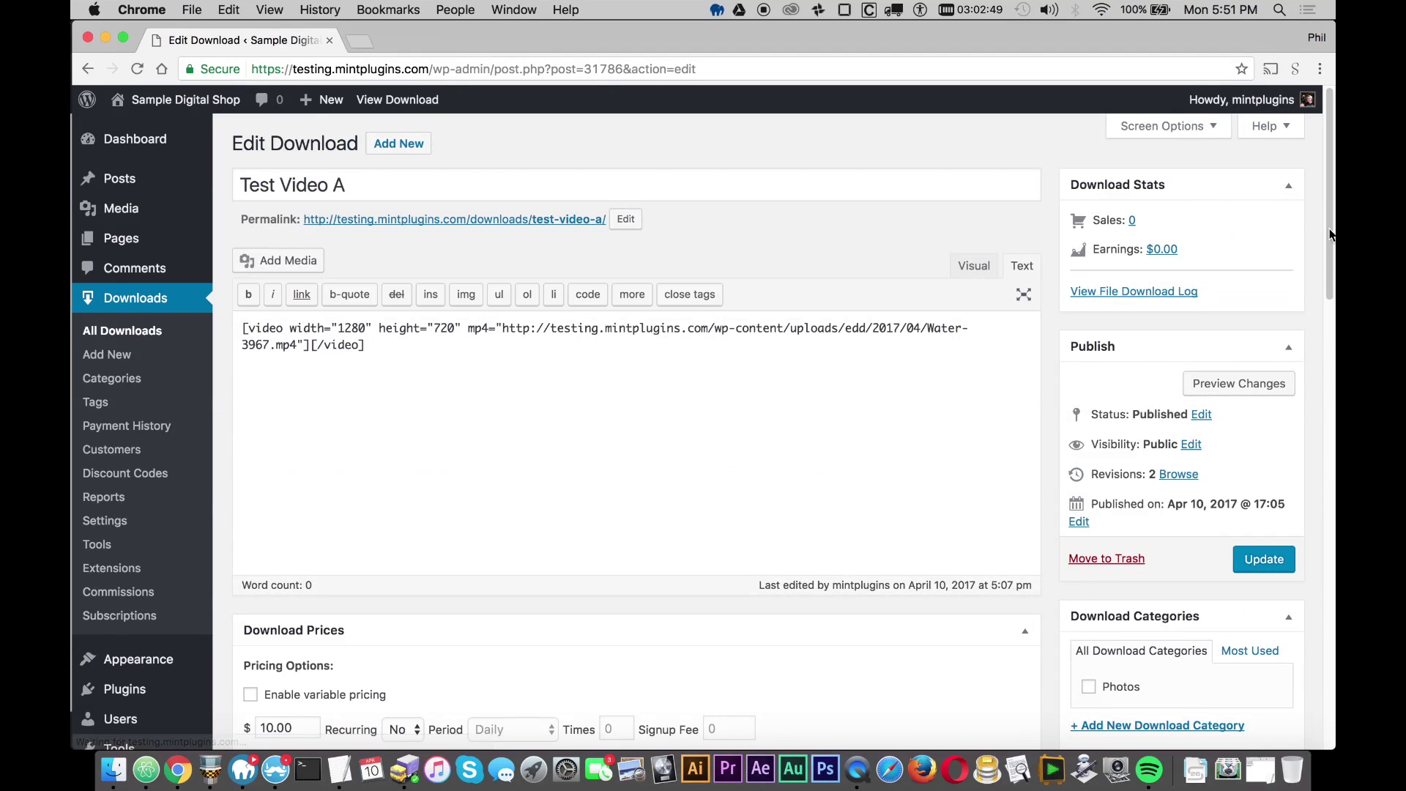
pyautogui.moveTo(1331, 217); pyautogui.dragTo(1332, 532)
pyautogui.click(386, 364)
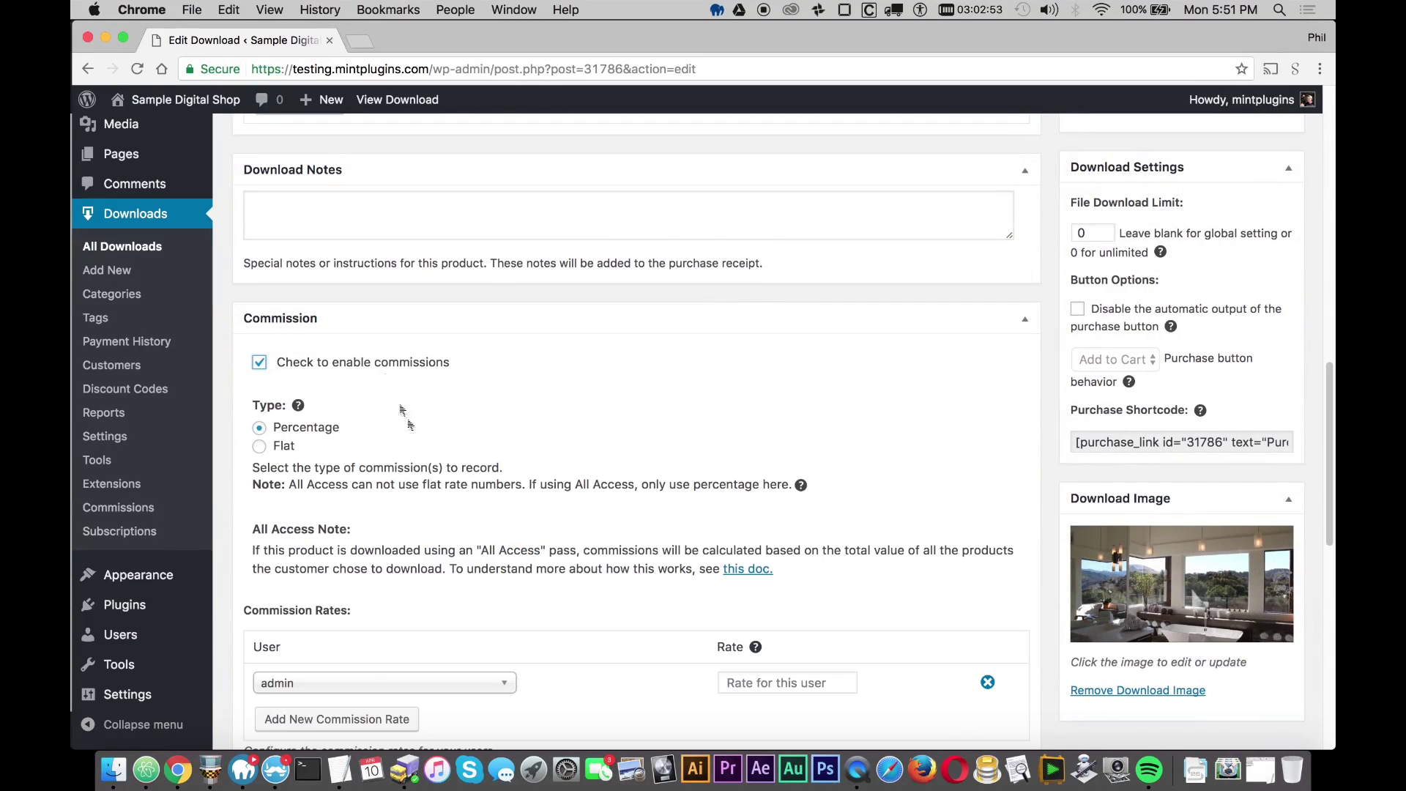
# - Assign Test Video A's commission to the admin user with a rate of 75 and update the download
pyautogui.click(371, 684)
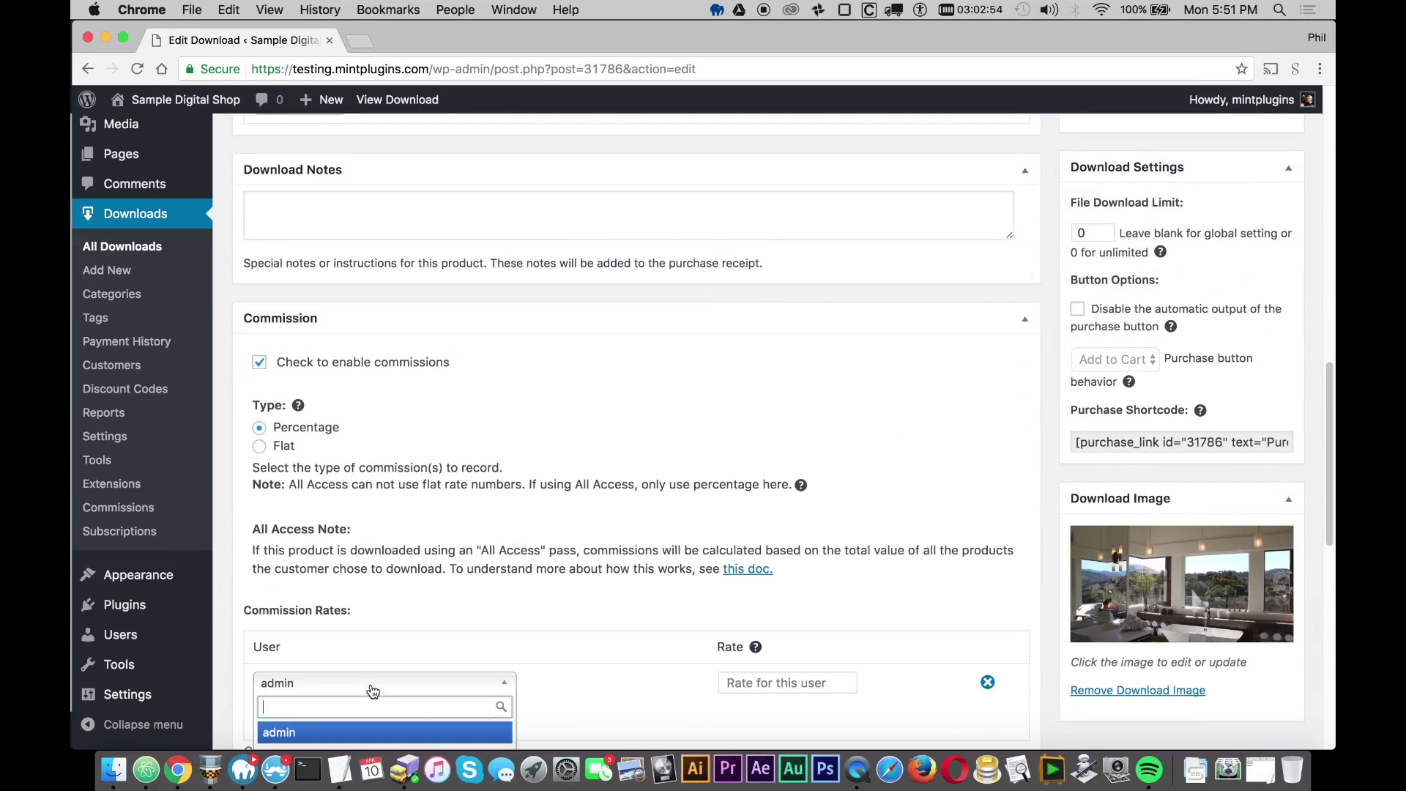
pyautogui.click(351, 732)
pyautogui.click(768, 674)
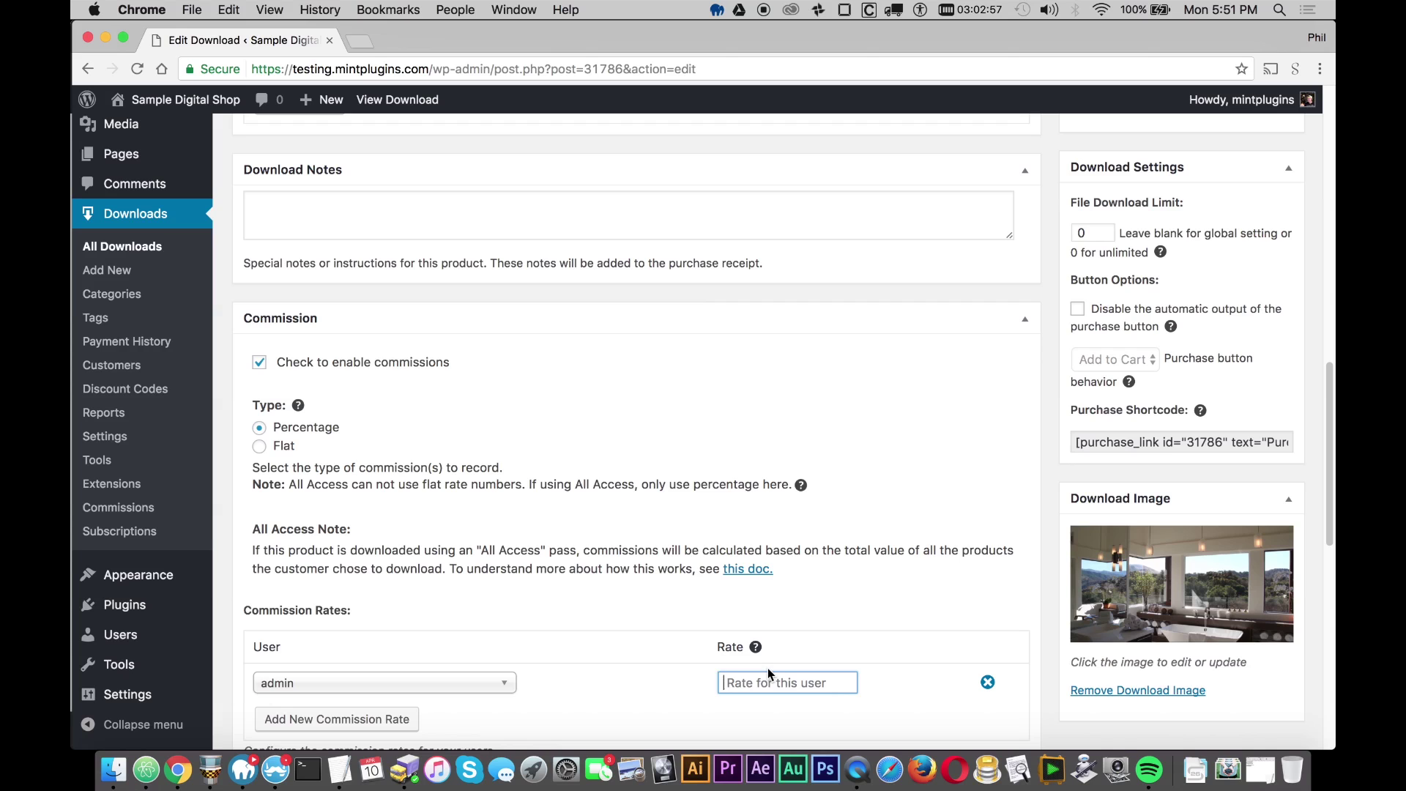
pyautogui.write('75')
pyautogui.click(899, 527)
pyautogui.moveTo(1333, 432); pyautogui.dragTo(1332, 143)
pyautogui.click(1245, 556)
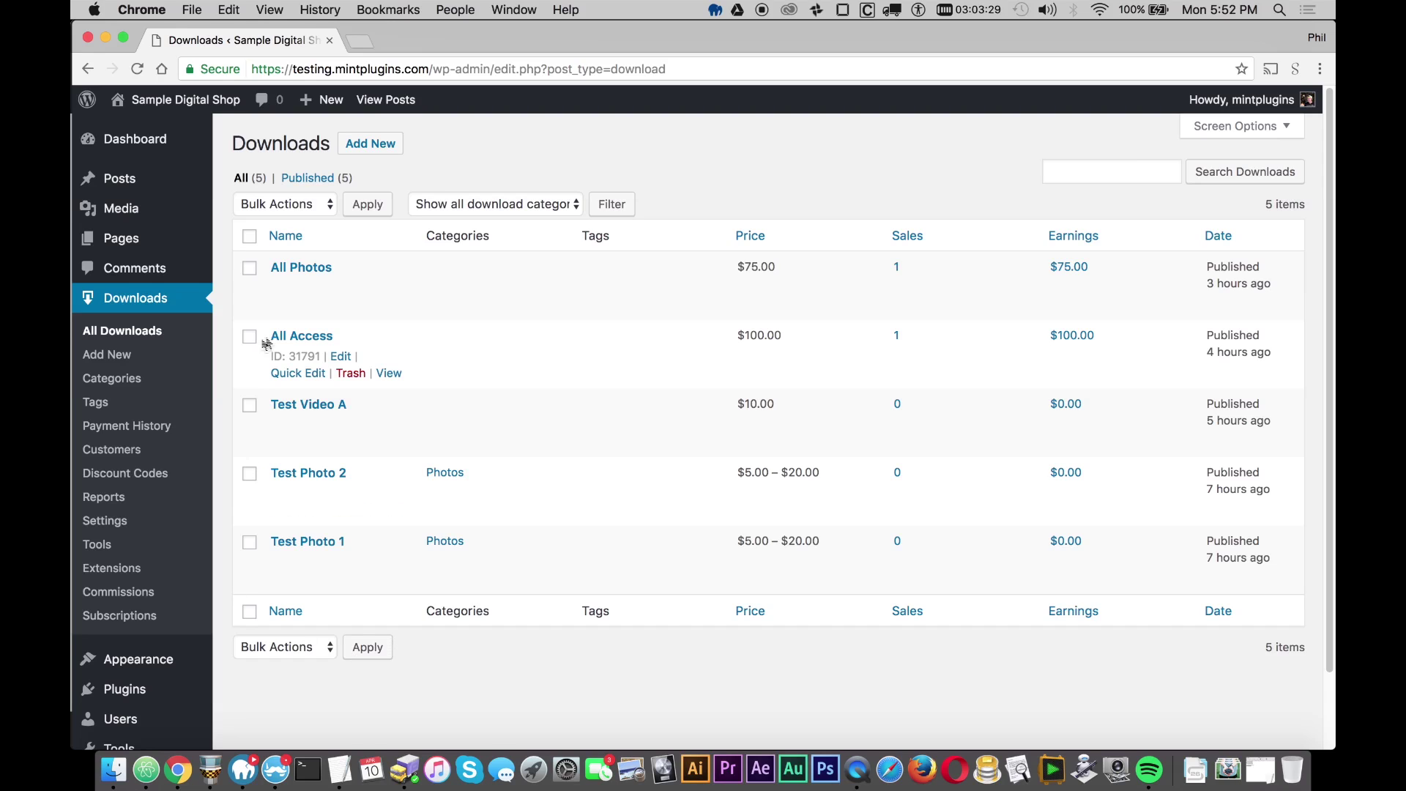
# - Open the All Access download for editing, enable commissions for it and update it
pyautogui.click(341, 356)
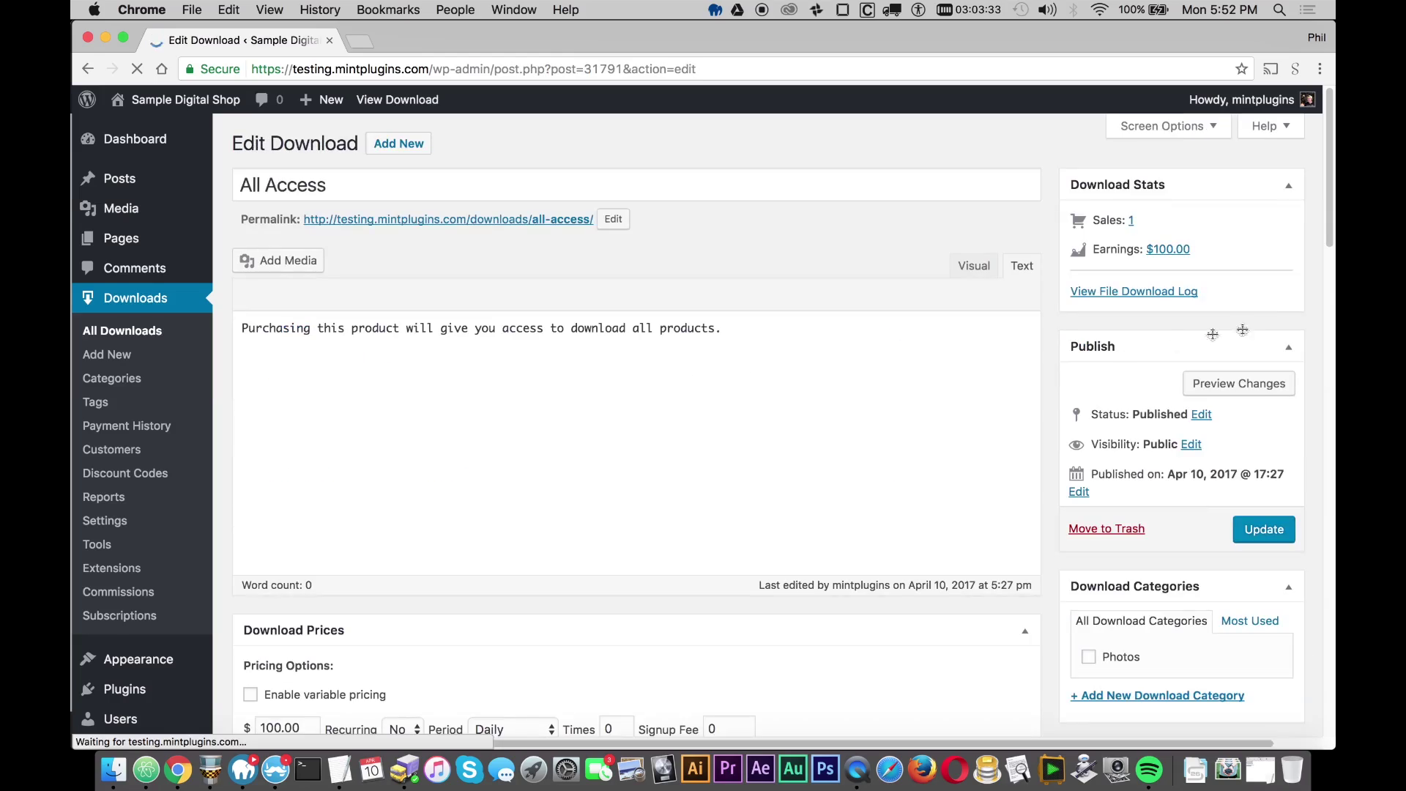
pyautogui.scroll(-2, 510, 374)
pyautogui.scroll(-10, 540, 386)
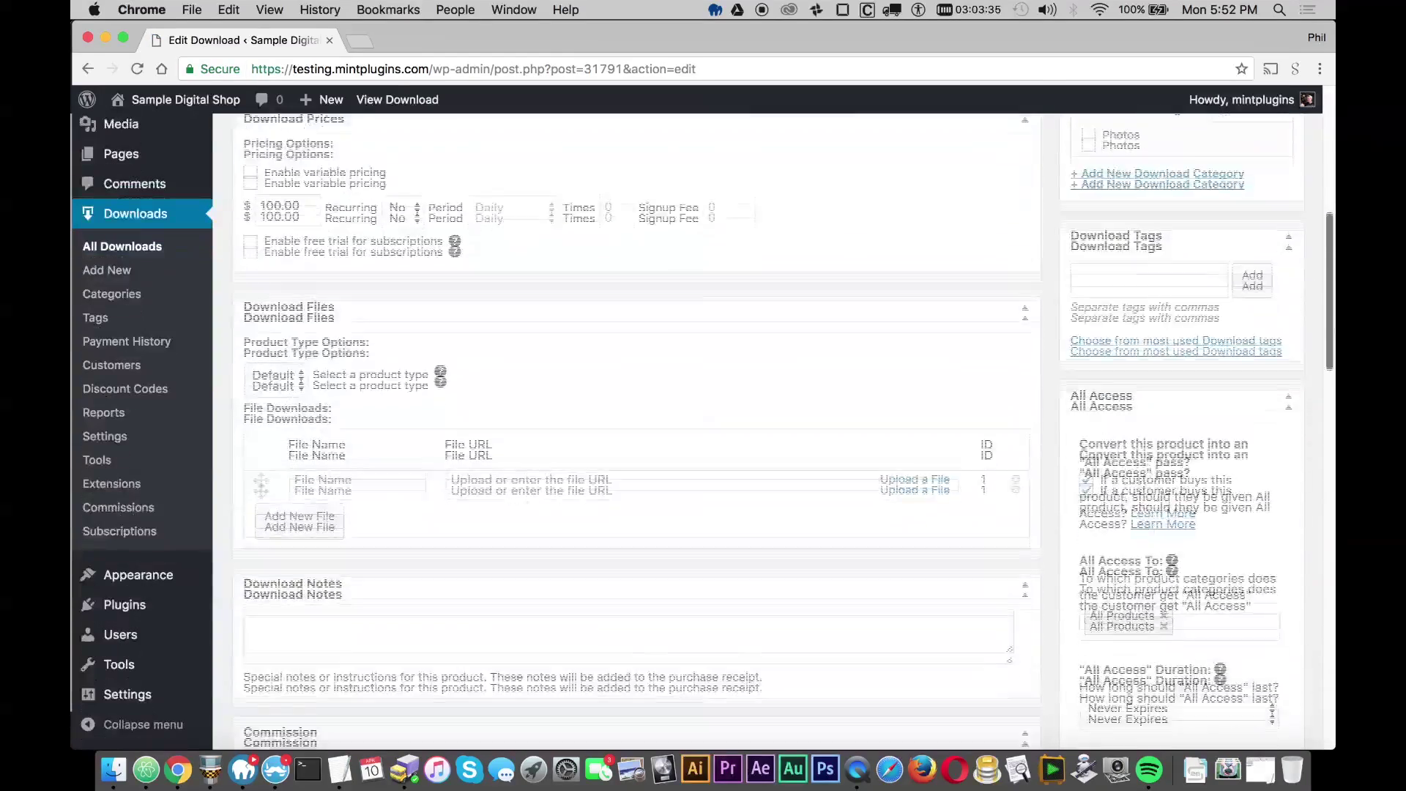
pyautogui.click(320, 438)
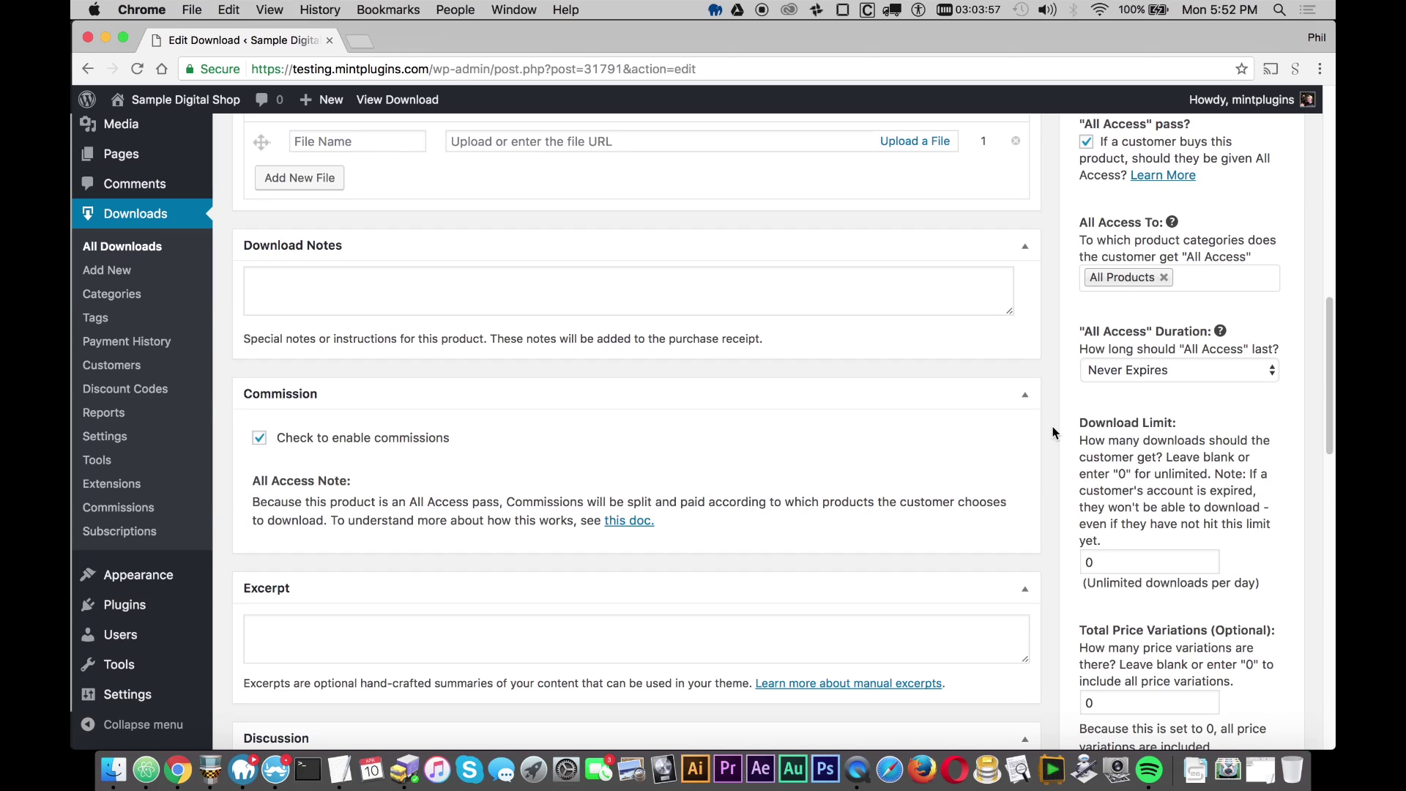
pyautogui.moveTo(1321, 375); pyautogui.dragTo(1321, 178)
pyautogui.click(1262, 469)
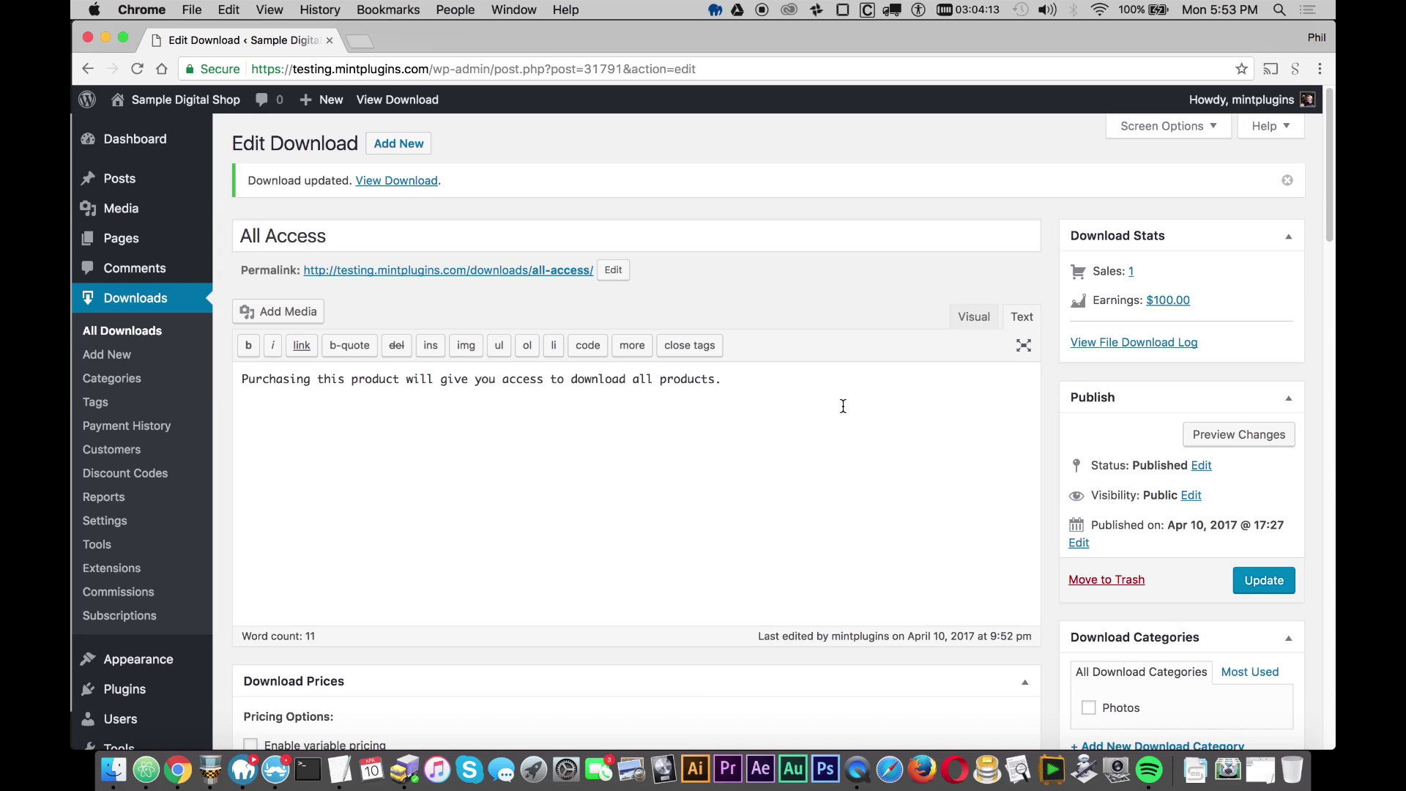
# - Examine the All Access download's price in its pricing options
pyautogui.scroll(-4, 518, 502)
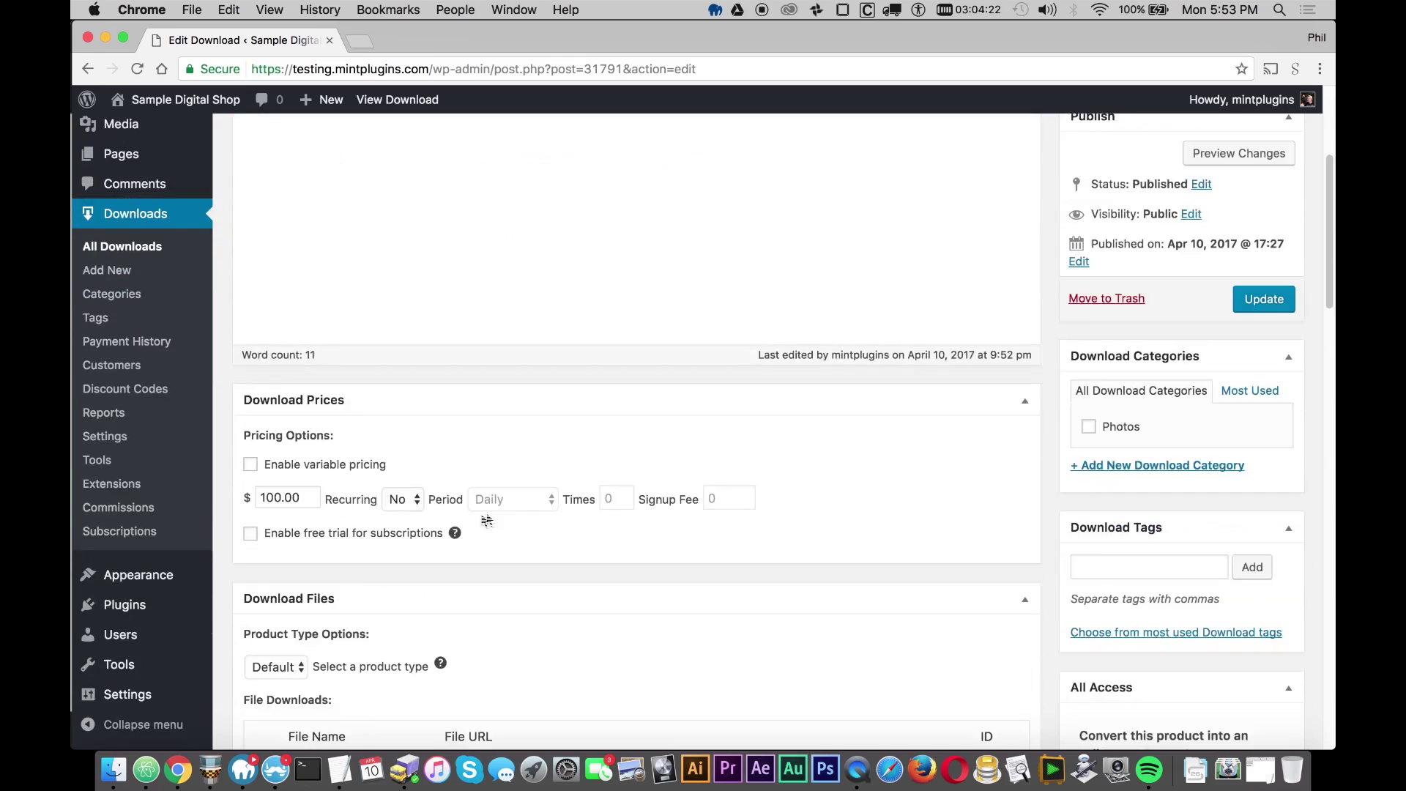
pyautogui.moveTo(303, 498); pyautogui.dragTo(234, 502)
pyautogui.click(454, 437)
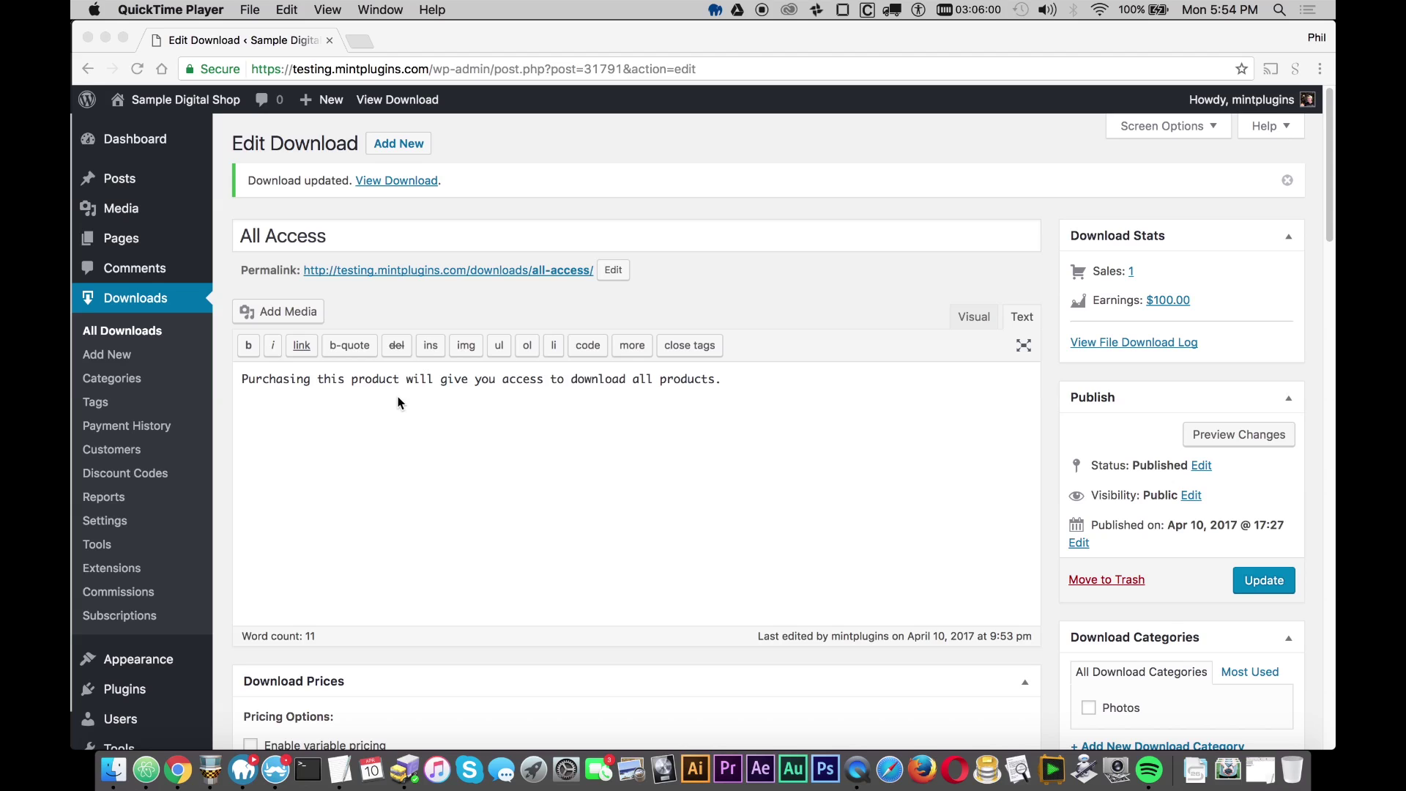
# - Activate the Easy Digital Downloads - Software Licenses plugin from the list of installed plugins
pyautogui.scroll(-2, 225, 421)
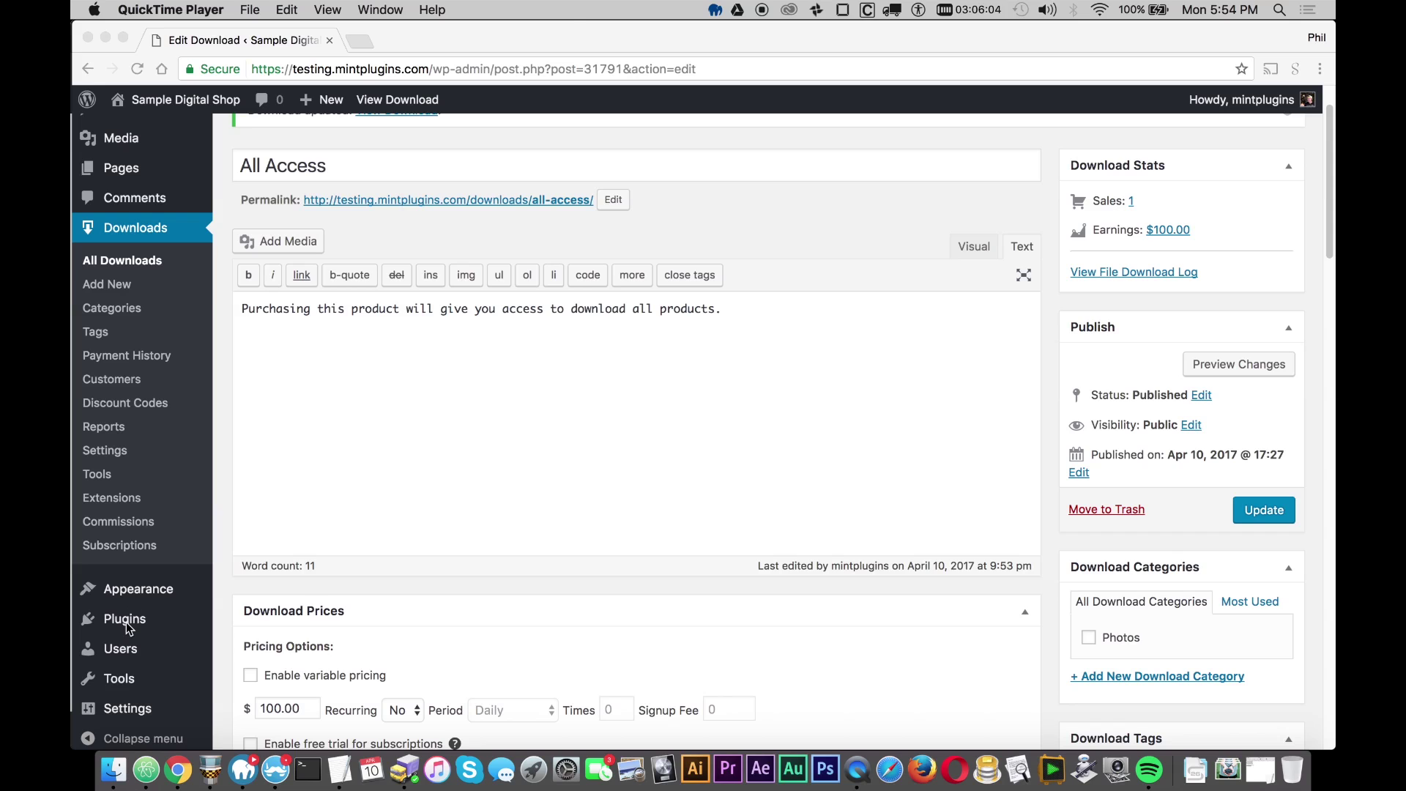
pyautogui.press('super+Tab')
pyautogui.moveTo(128, 626)
pyautogui.click(262, 624)
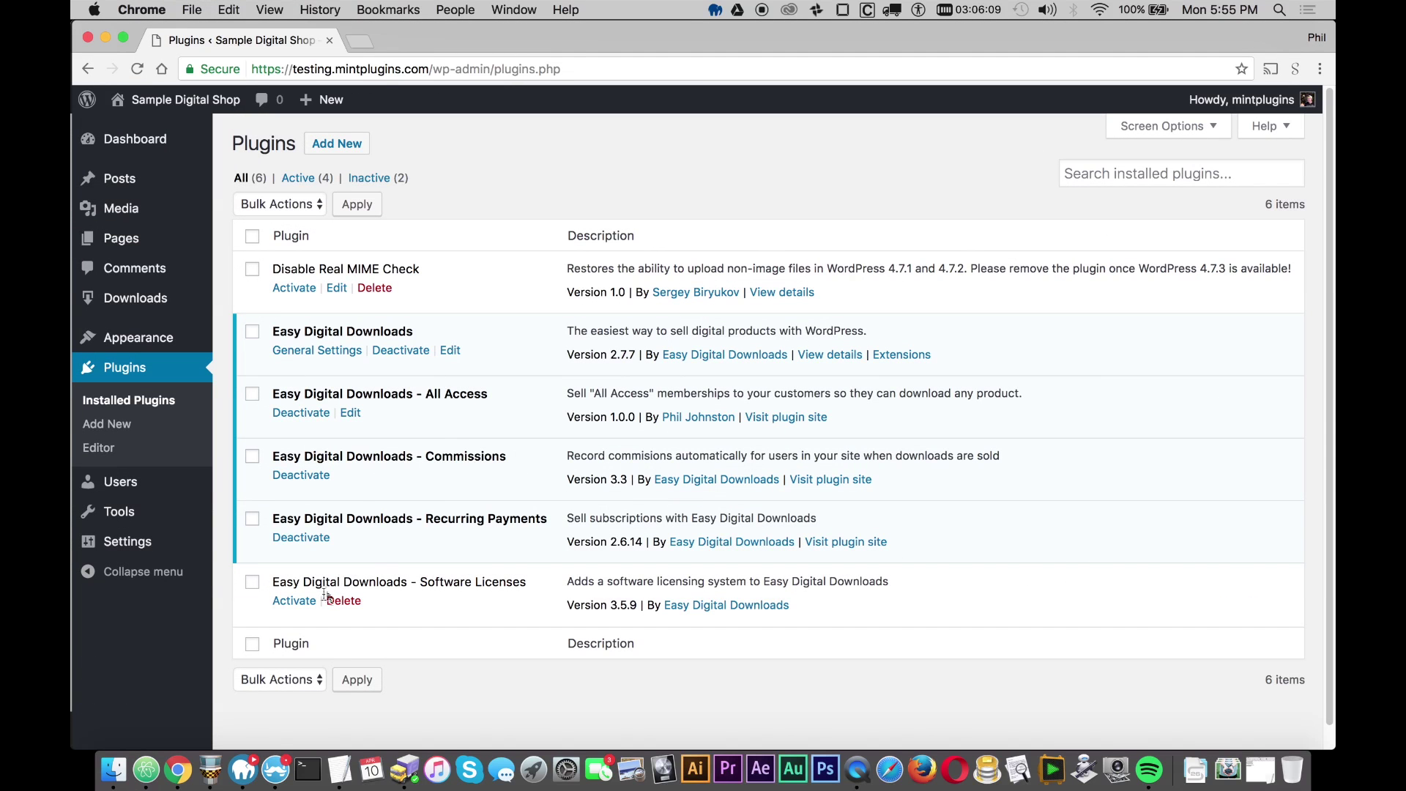
pyautogui.click(294, 601)
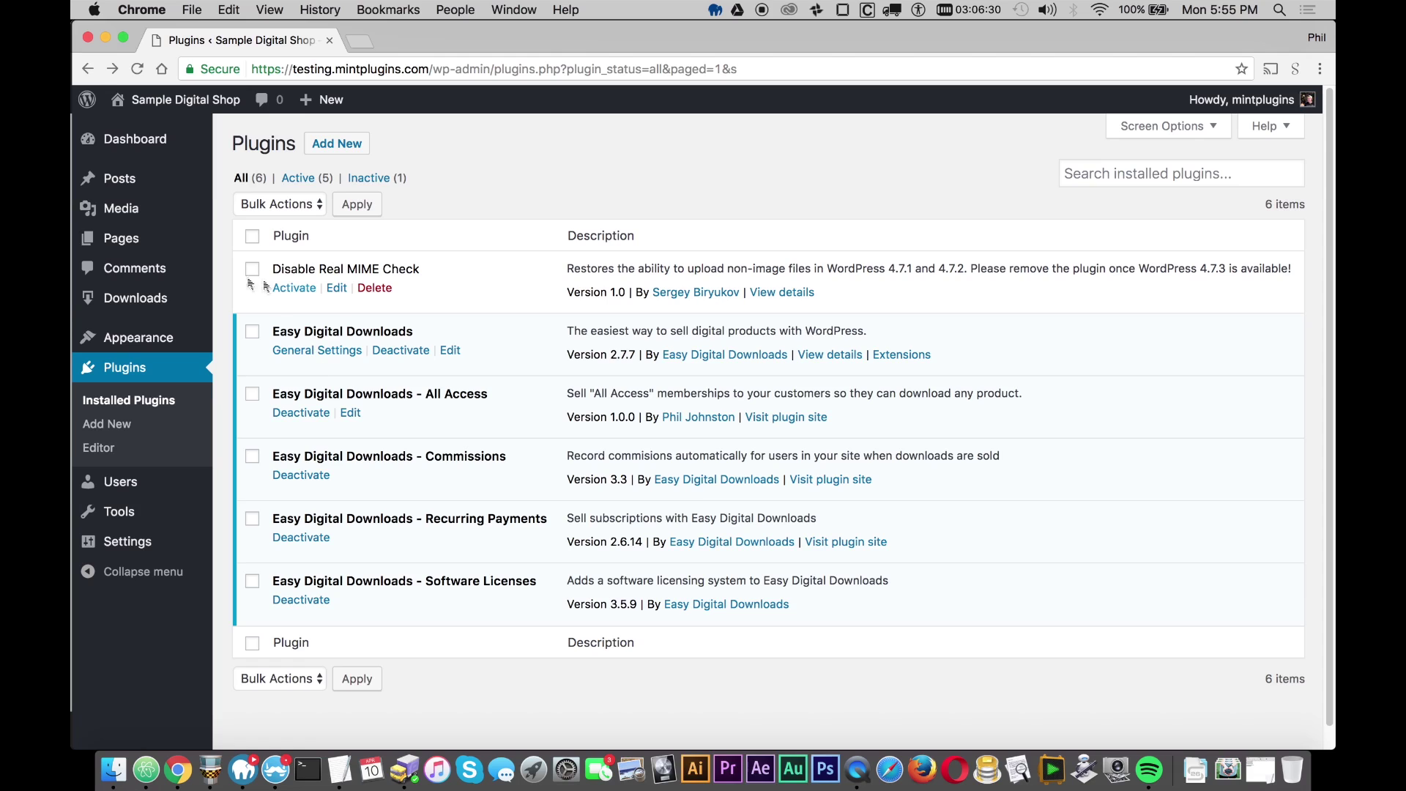
# - Open the All Access download for editing and enable license creation in its licensing settings
pyautogui.moveTo(144, 302)
pyautogui.click(275, 301)
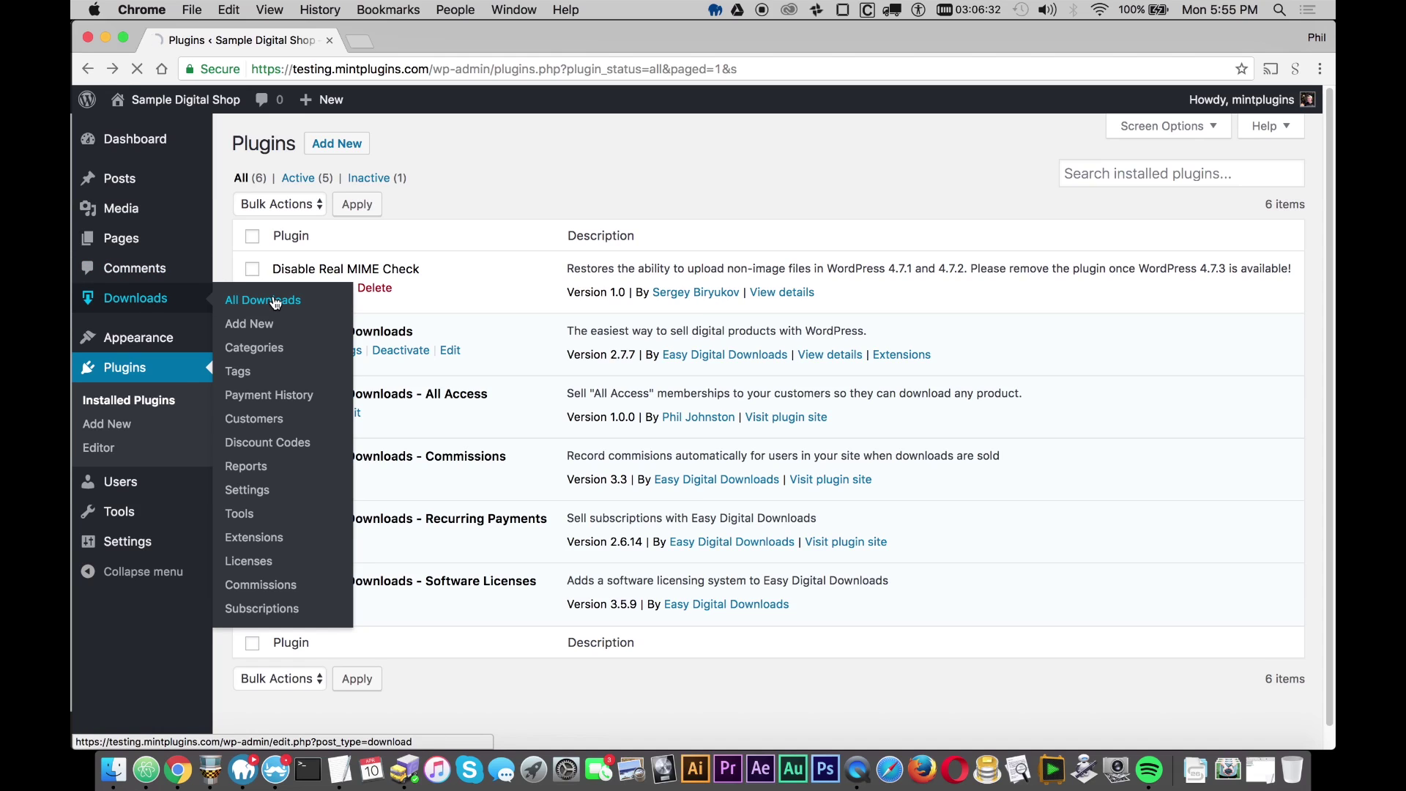
pyautogui.moveTo(276, 355)
pyautogui.click(340, 375)
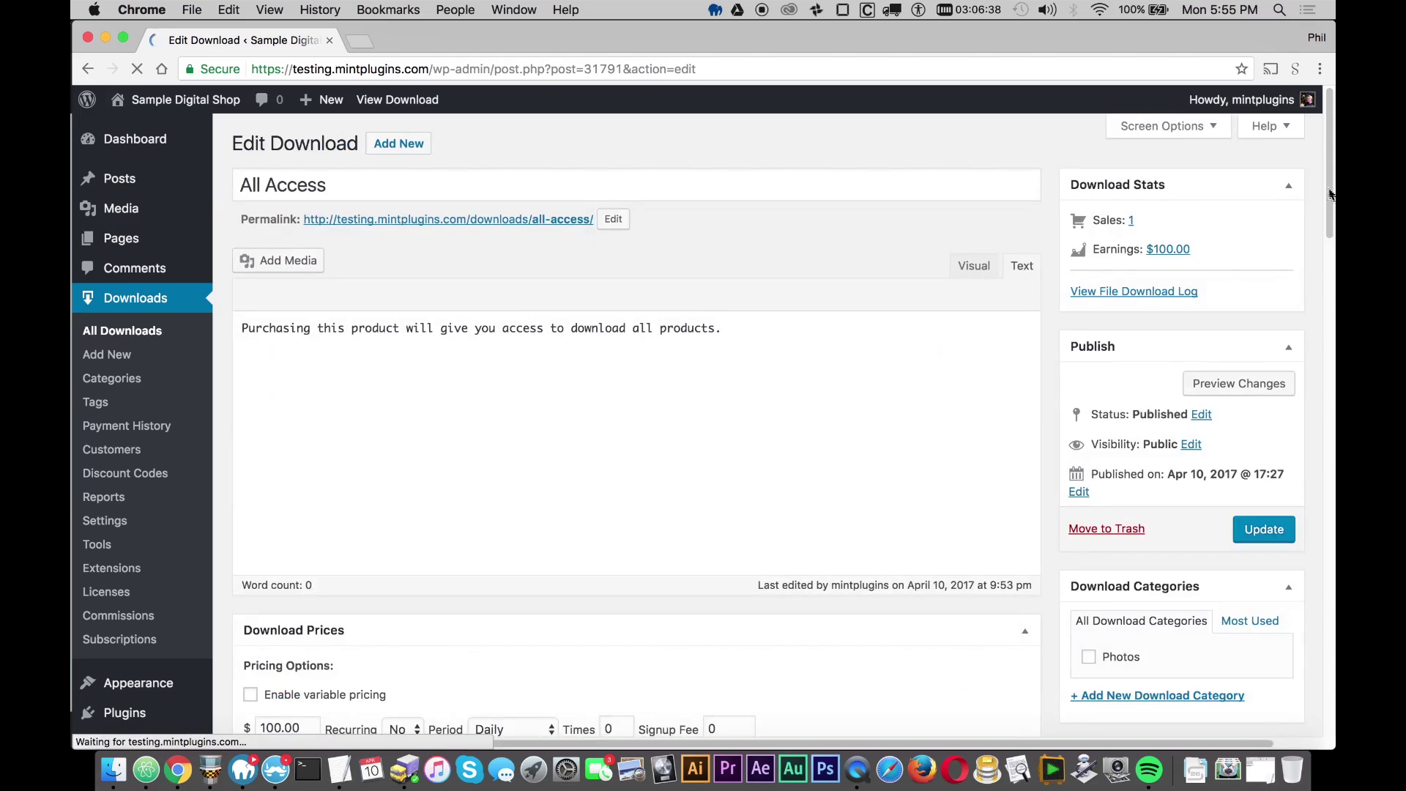
pyautogui.scroll(-10, 1331, 194)
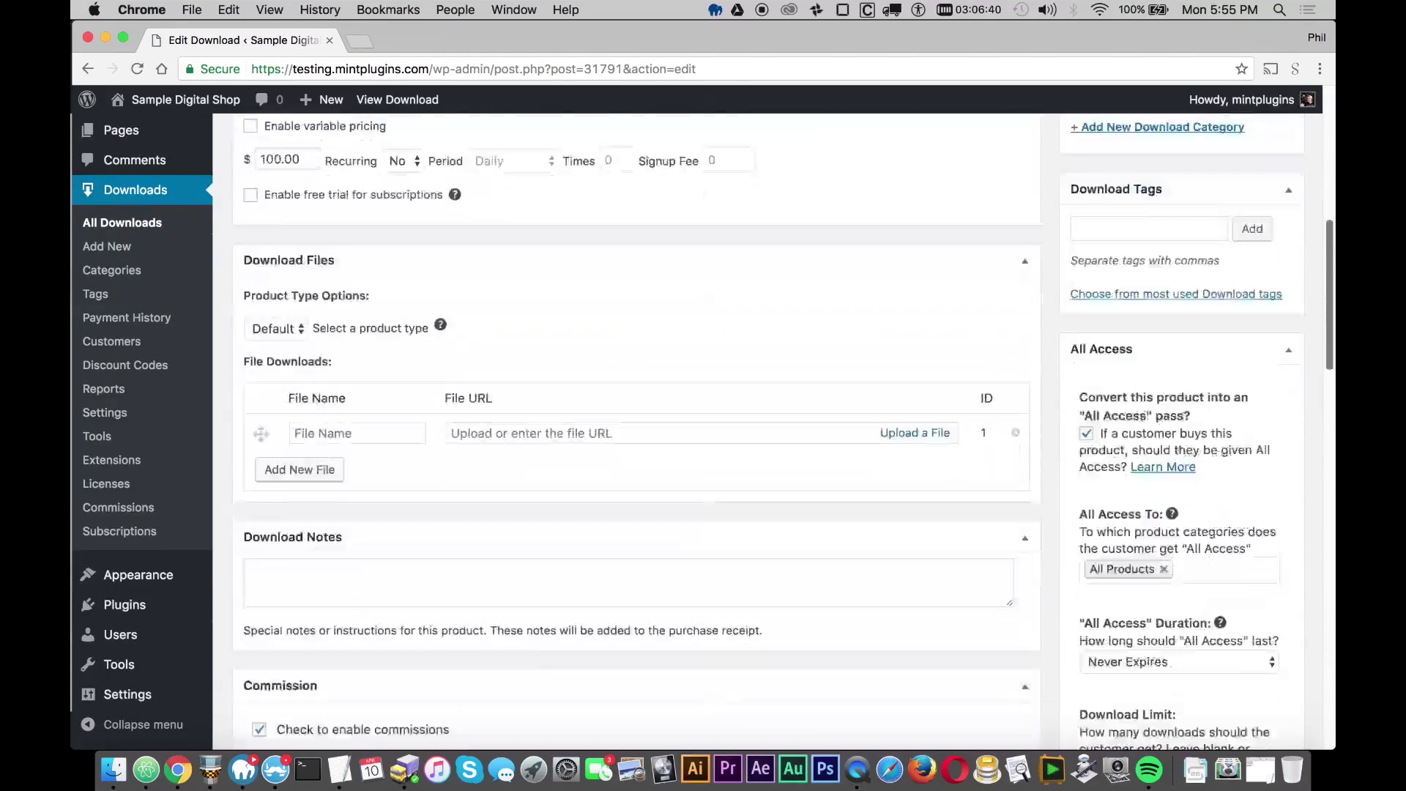
pyautogui.scroll(-12, 783, 430)
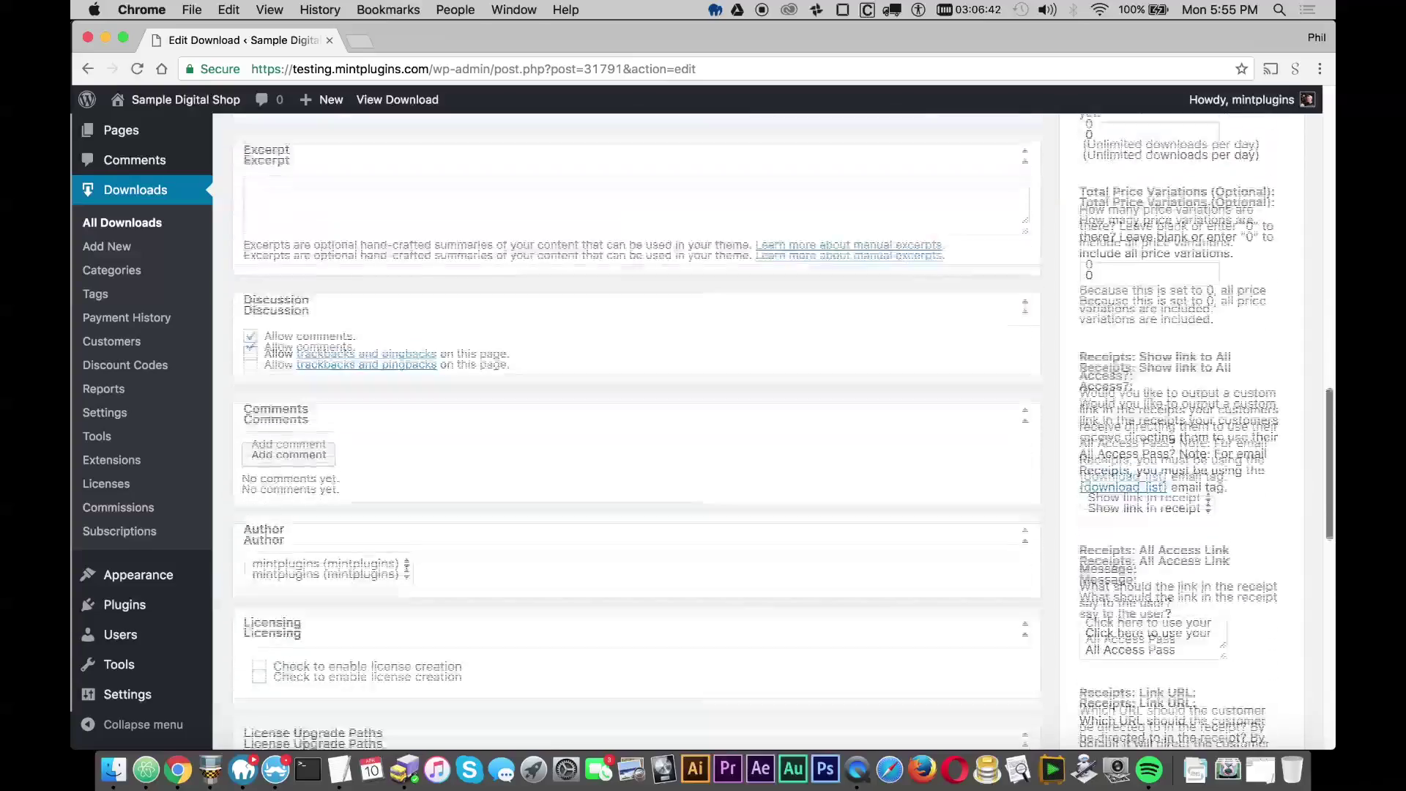
pyautogui.scroll(-3, 347, 418)
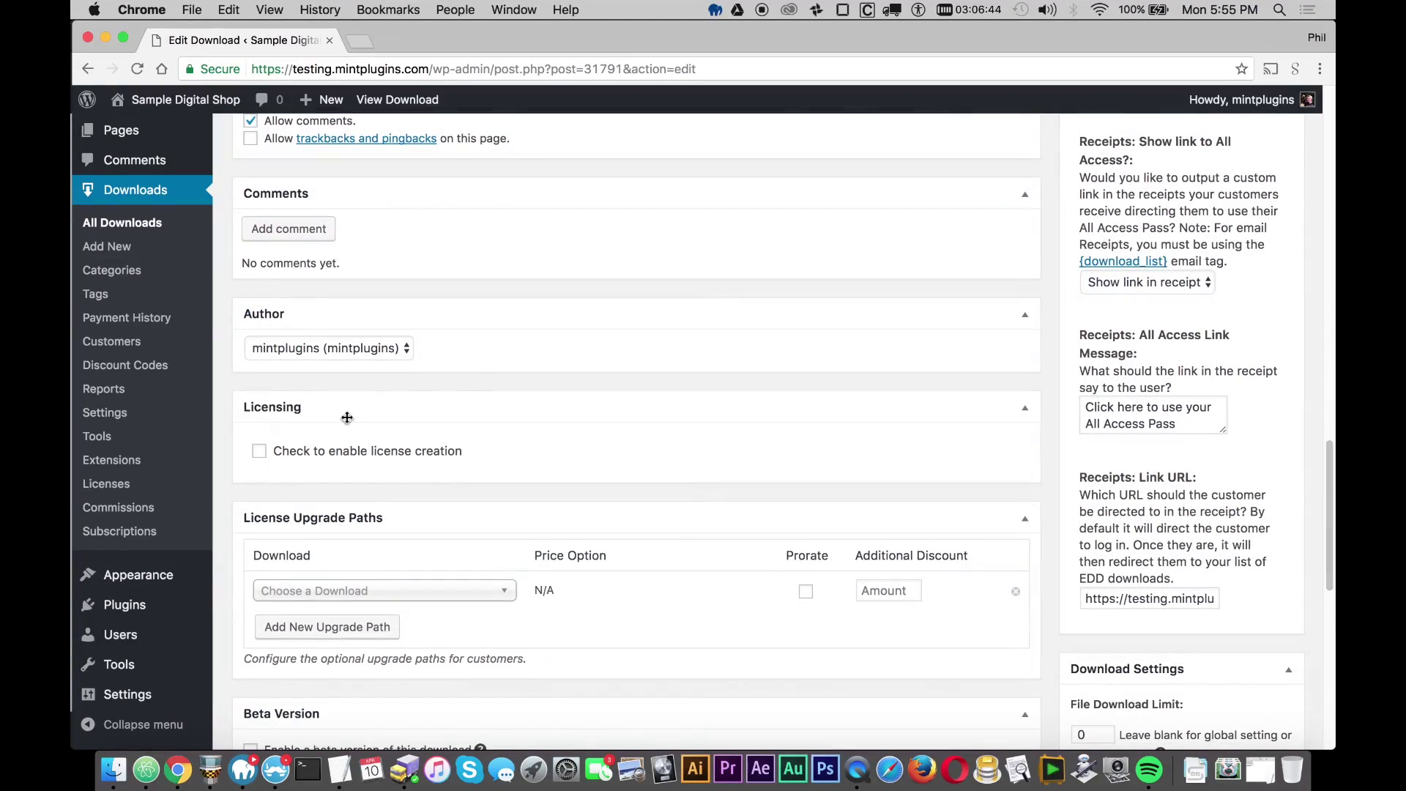
pyautogui.click(303, 457)
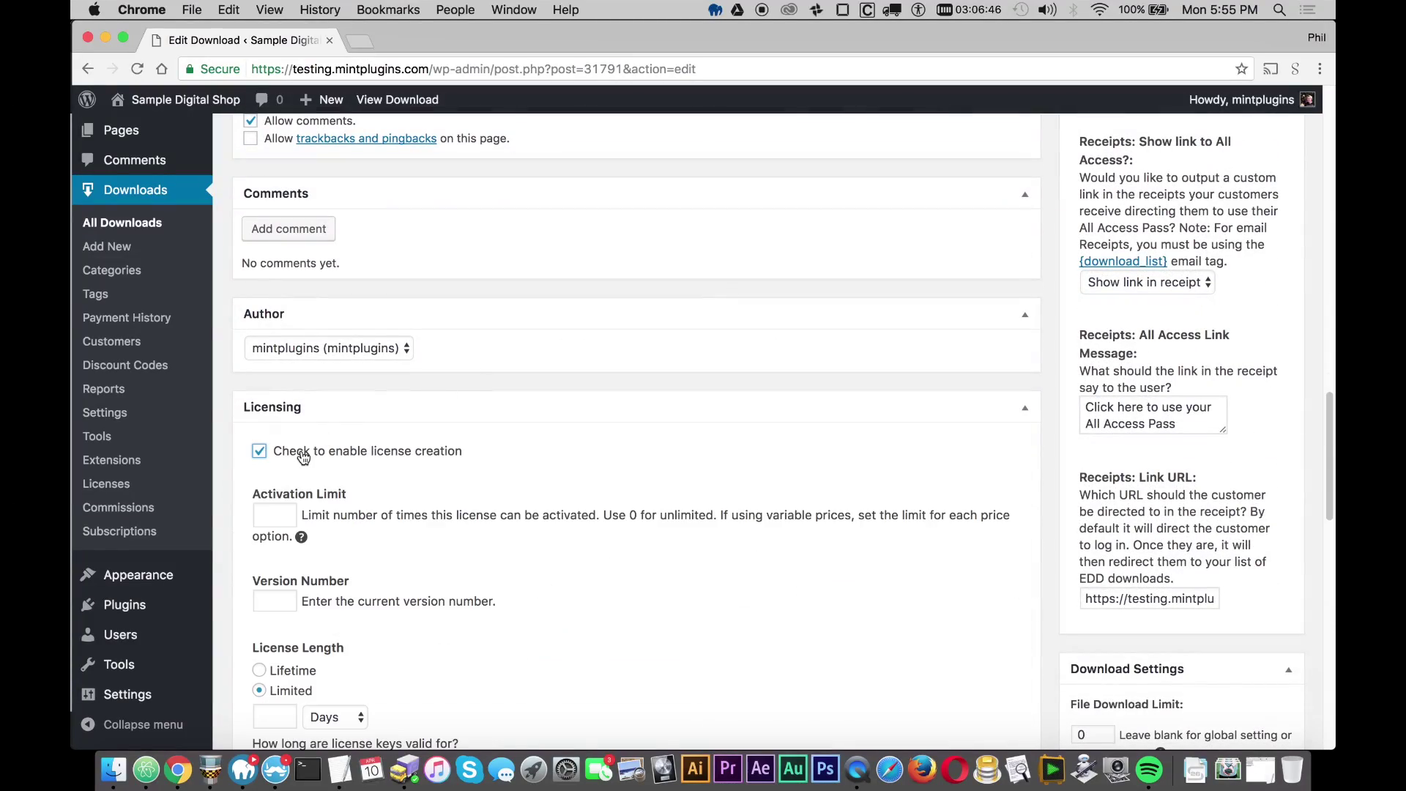
# - Examine the licensing settings of the All Access download alongside its All Access options, especially License Length
pyautogui.scroll(-2, 657, 428)
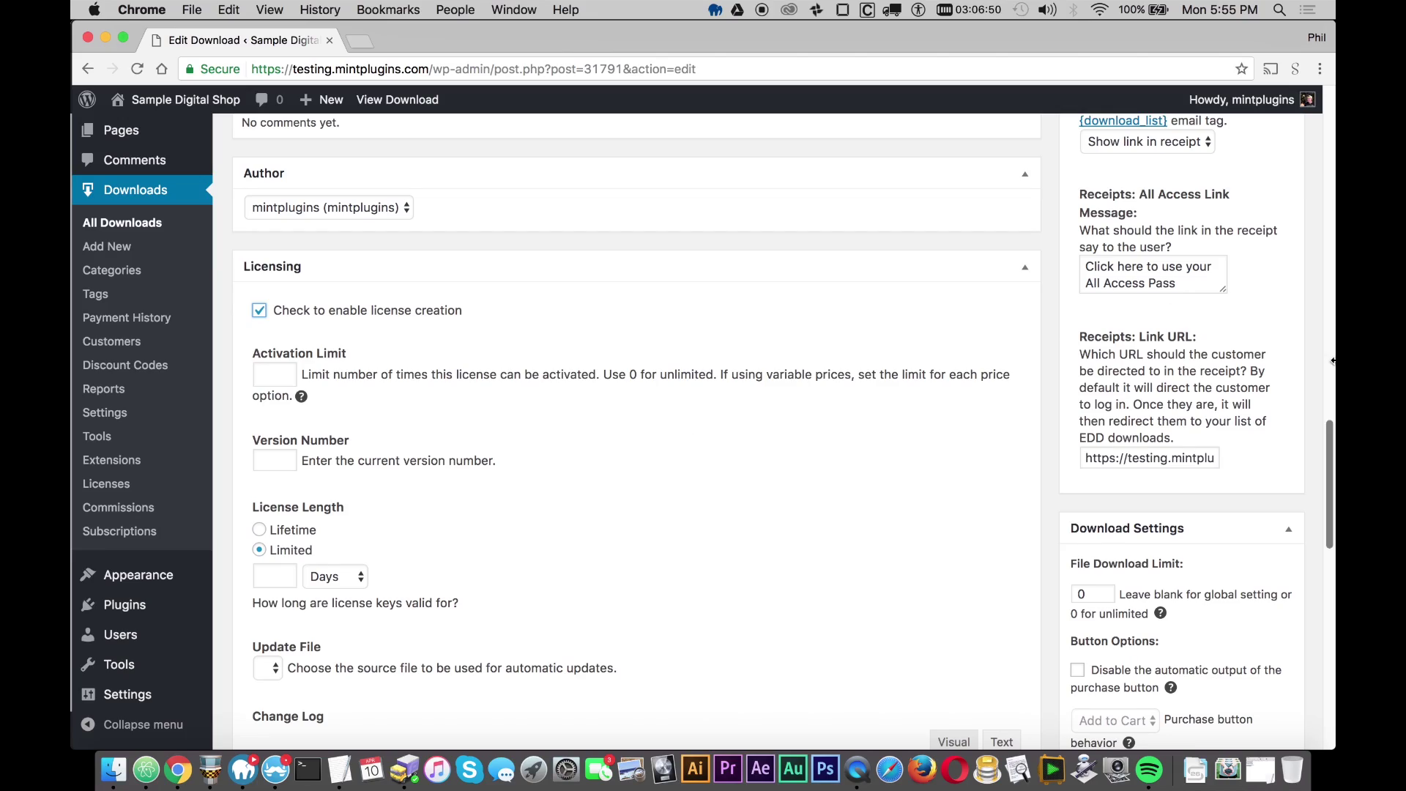
pyautogui.moveTo(1329, 458); pyautogui.dragTo(1329, 281)
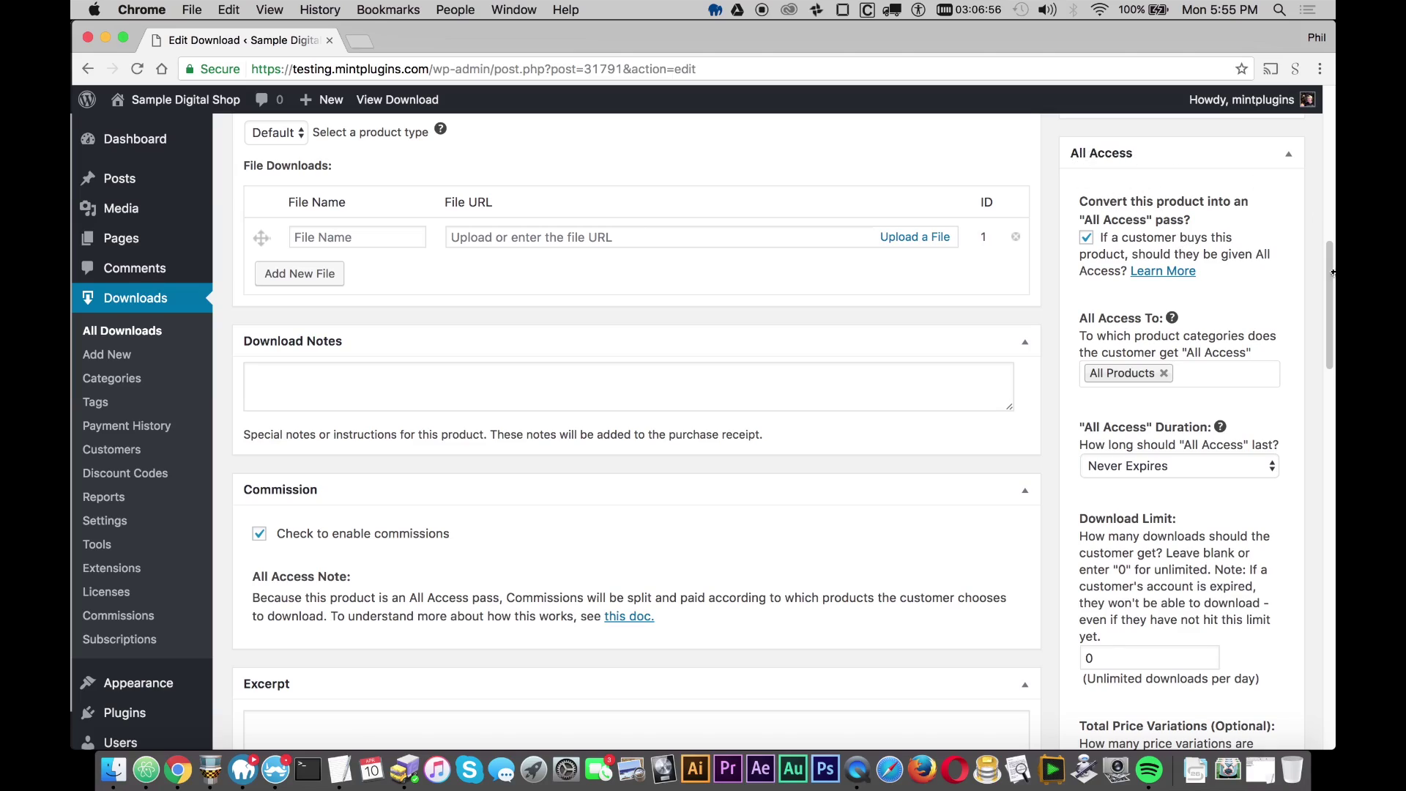
pyautogui.moveTo(1329, 278); pyautogui.dragTo(1329, 396)
pyautogui.scroll(-10, 1160, 426)
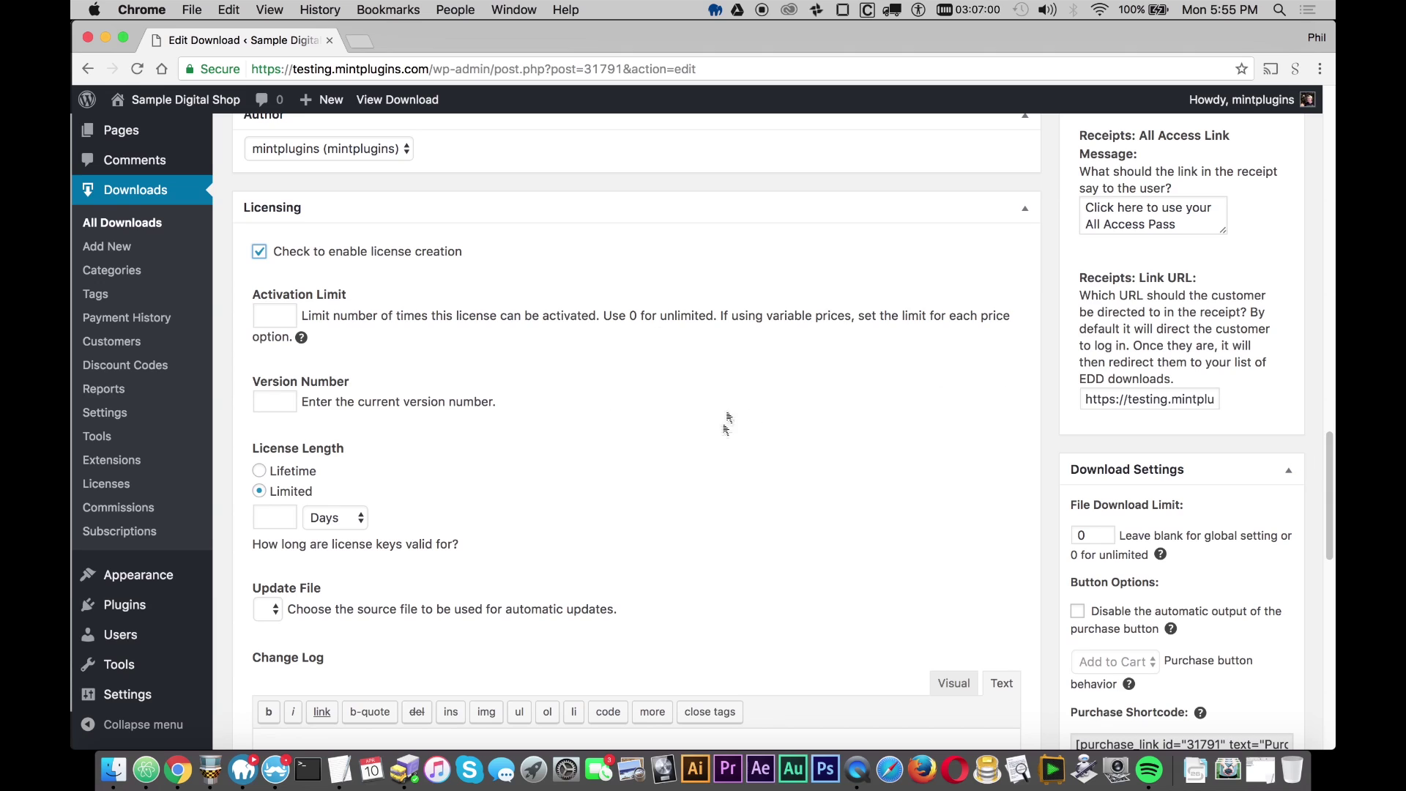
pyautogui.scroll(-2, 879, 399)
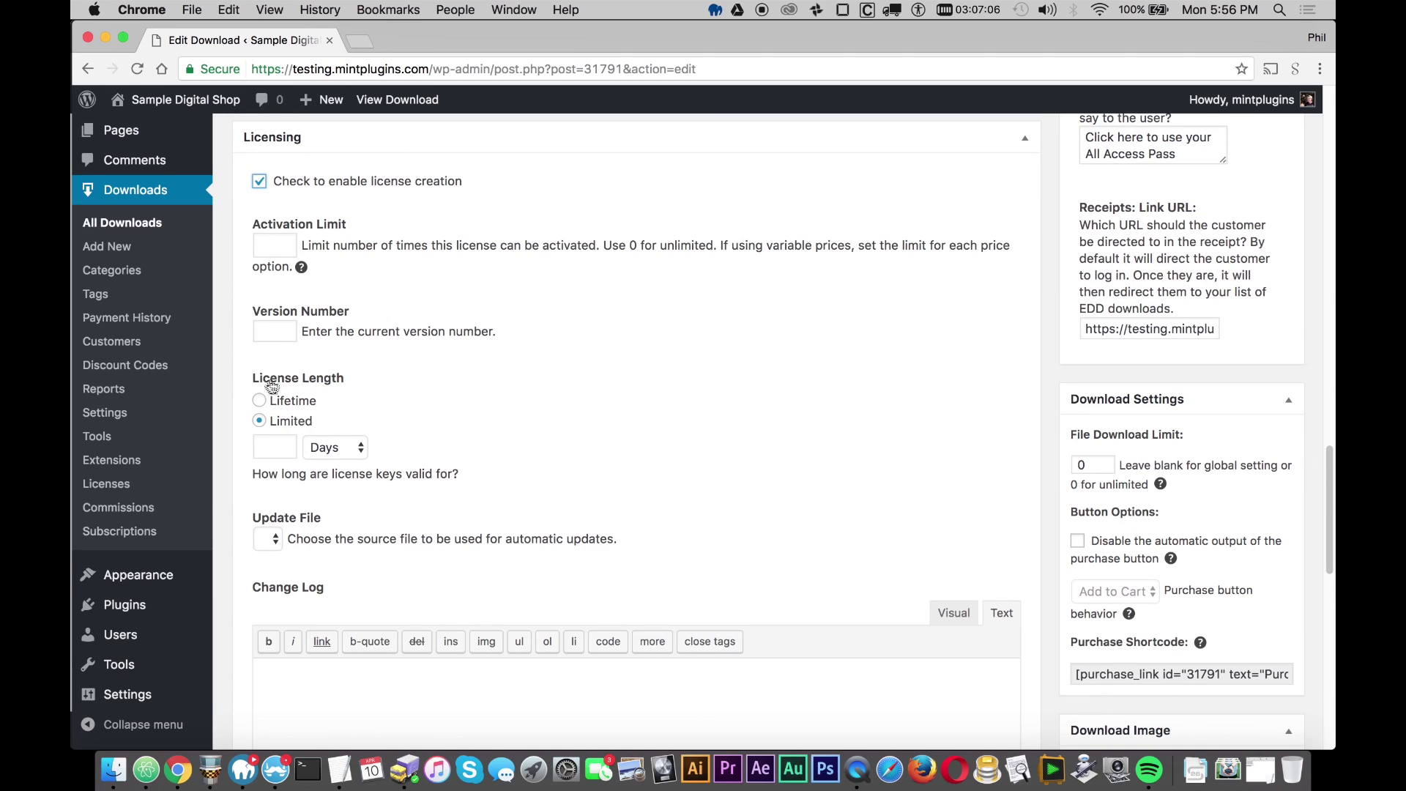
pyautogui.moveTo(251, 377); pyautogui.dragTo(352, 378)
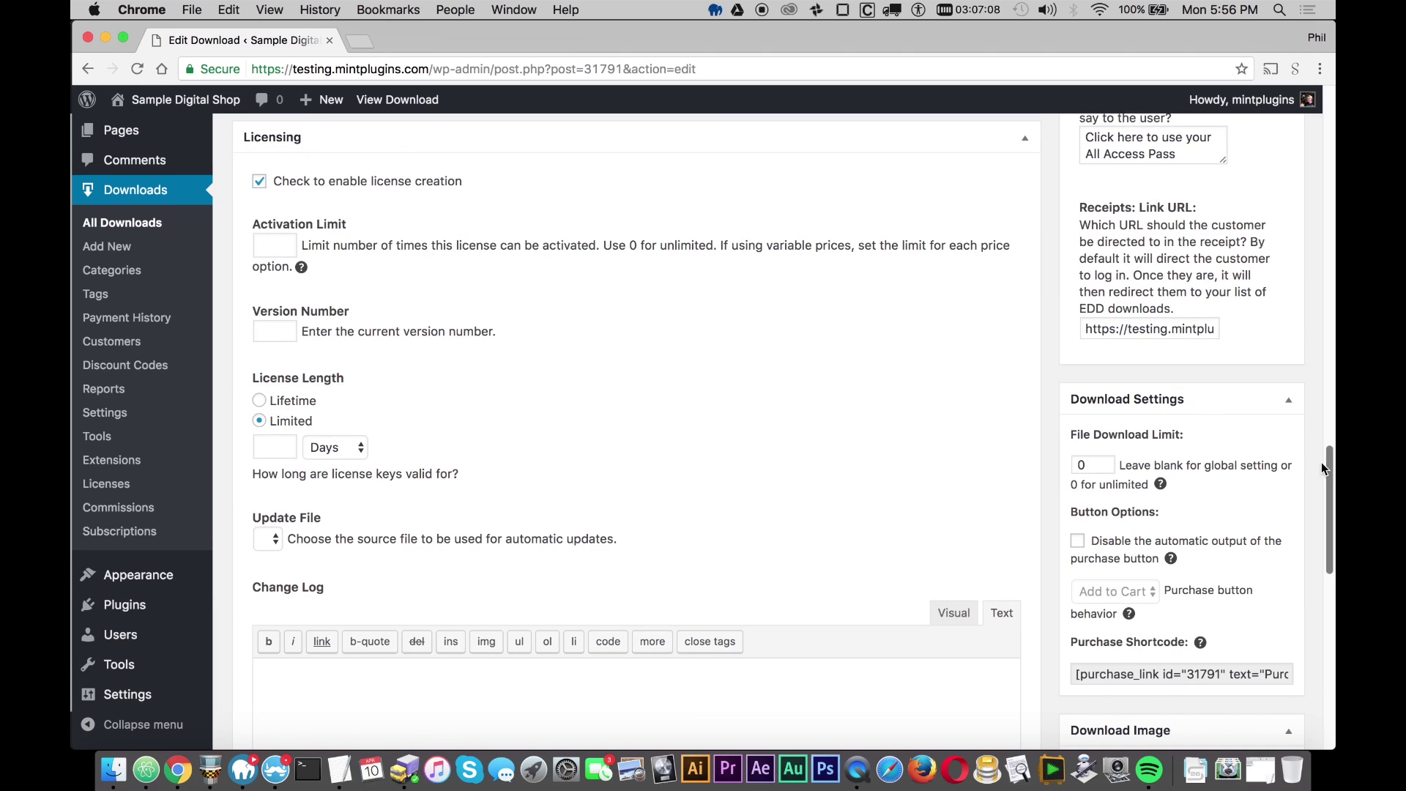
# - Set the All Access duration of the pass to 1 Year(s)
pyautogui.click(1331, 398)
pyautogui.moveTo(1330, 397); pyautogui.dragTo(1331, 283)
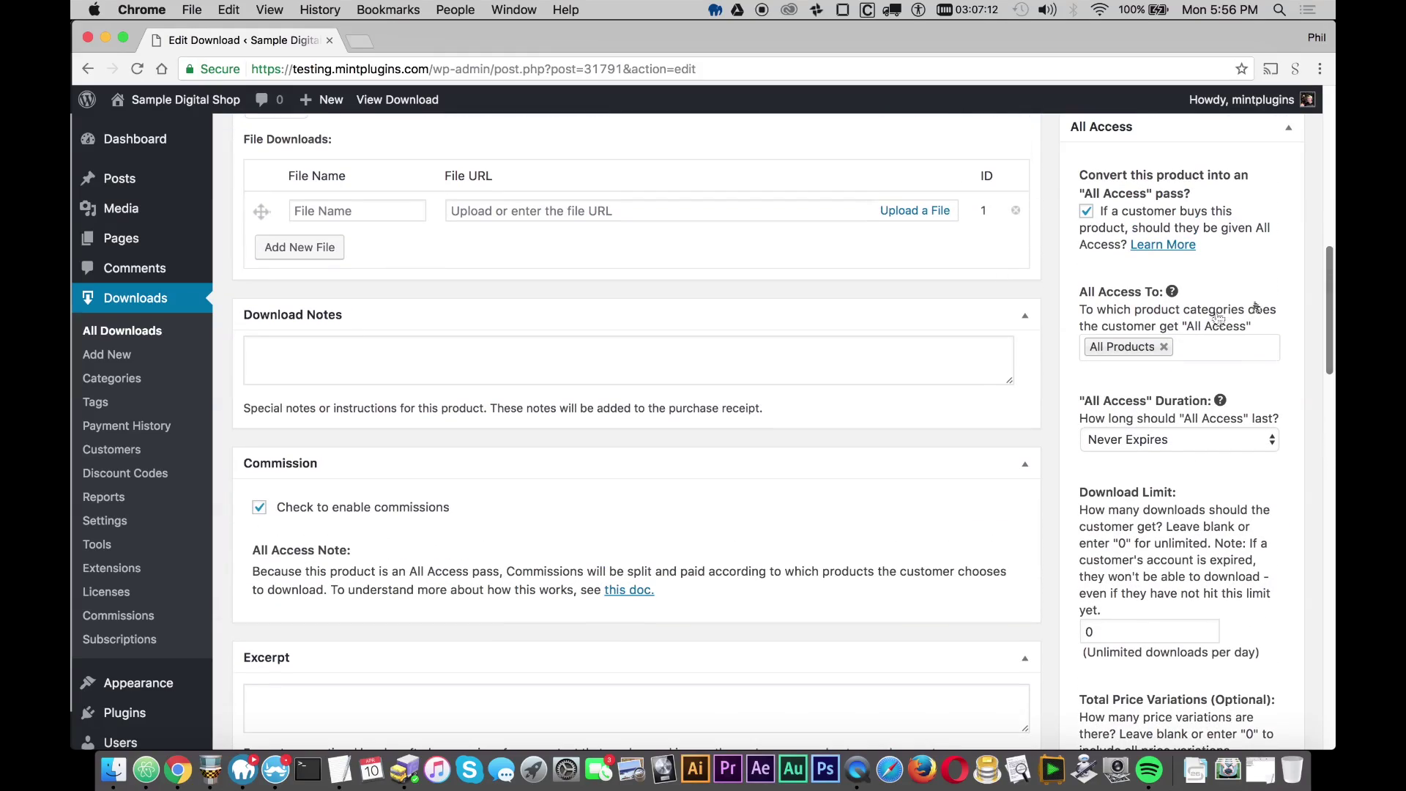
pyautogui.click(1132, 441)
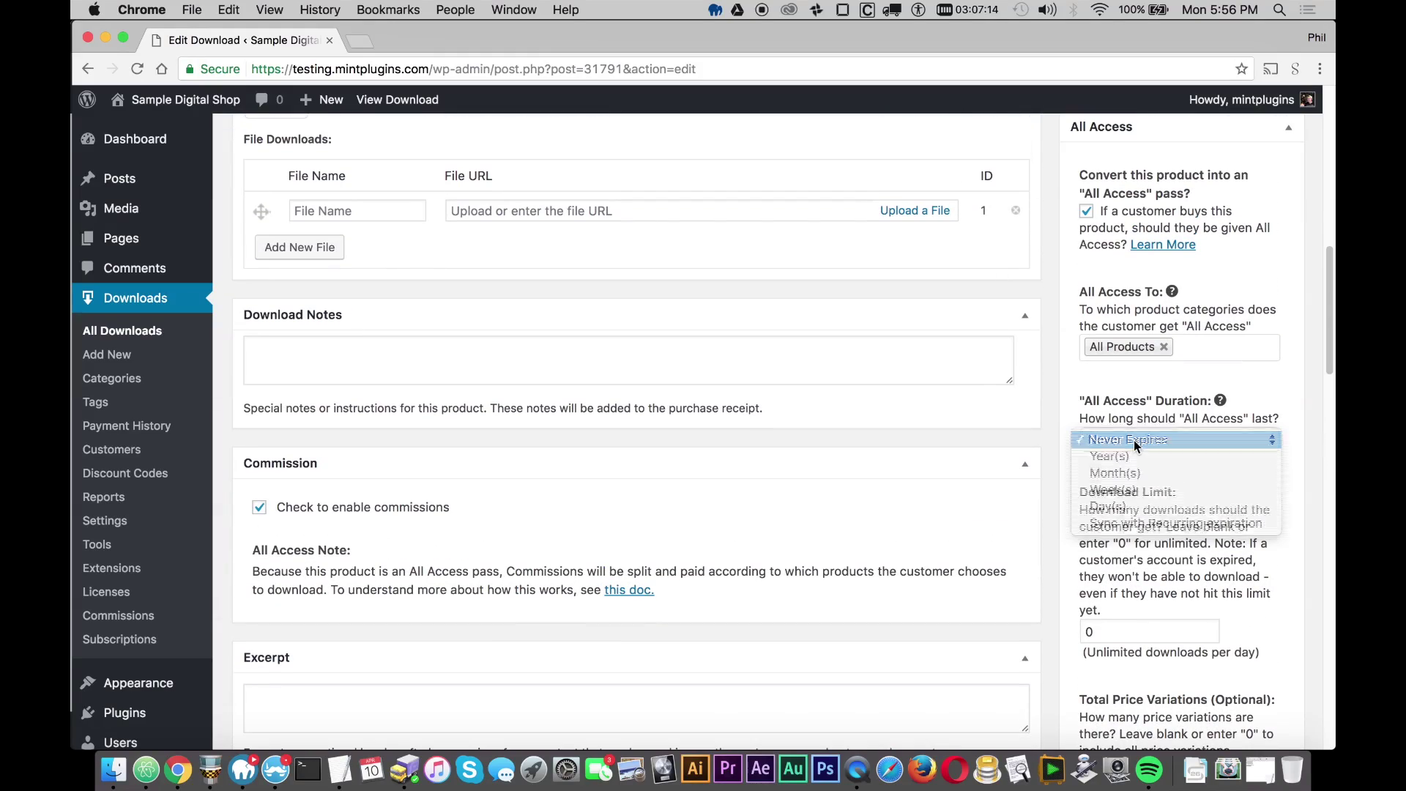
pyautogui.click(1129, 460)
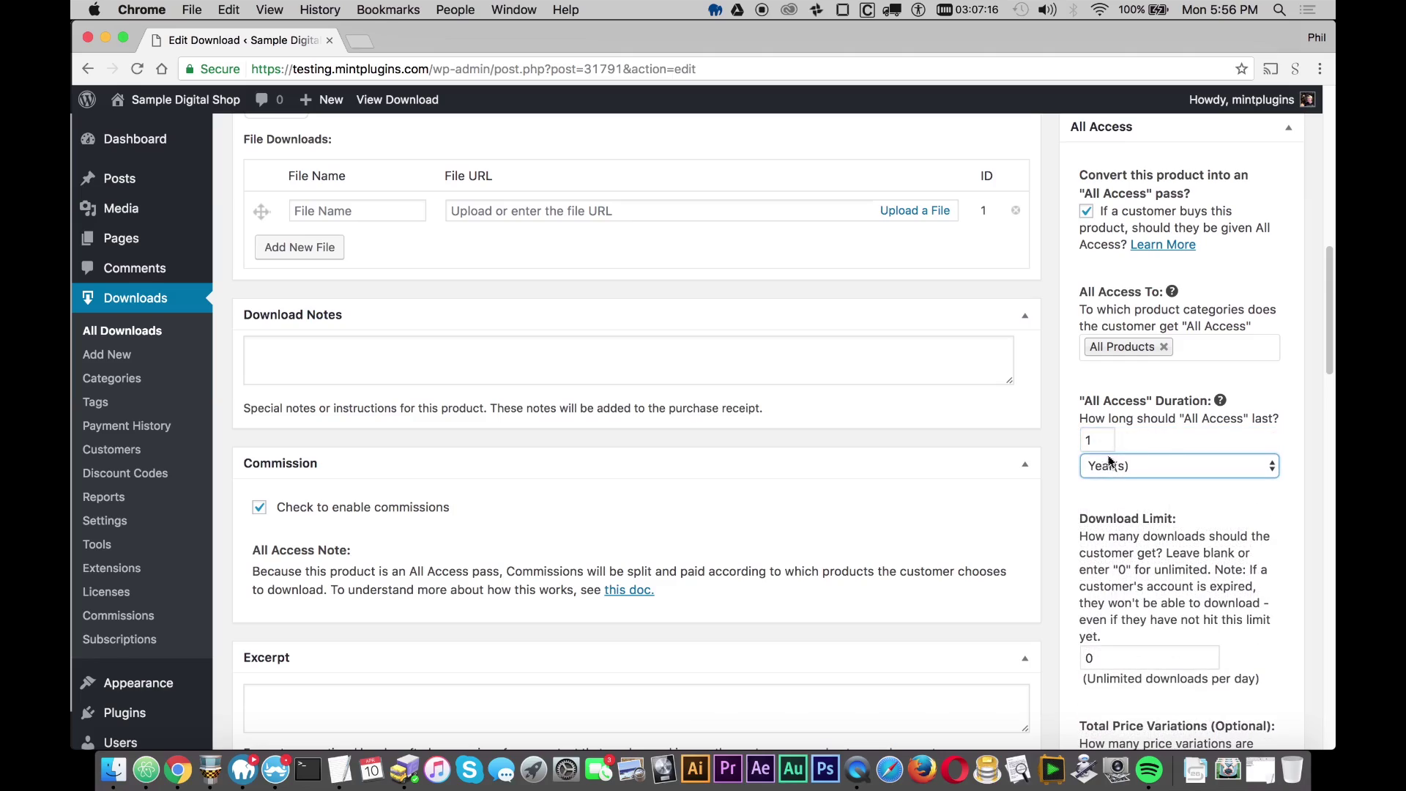
# - Set the limited license length in the All Access download's licensing settings to 1 year
pyautogui.moveTo(1330, 297); pyautogui.dragTo(1331, 472)
pyautogui.scroll(-5, 637, 432)
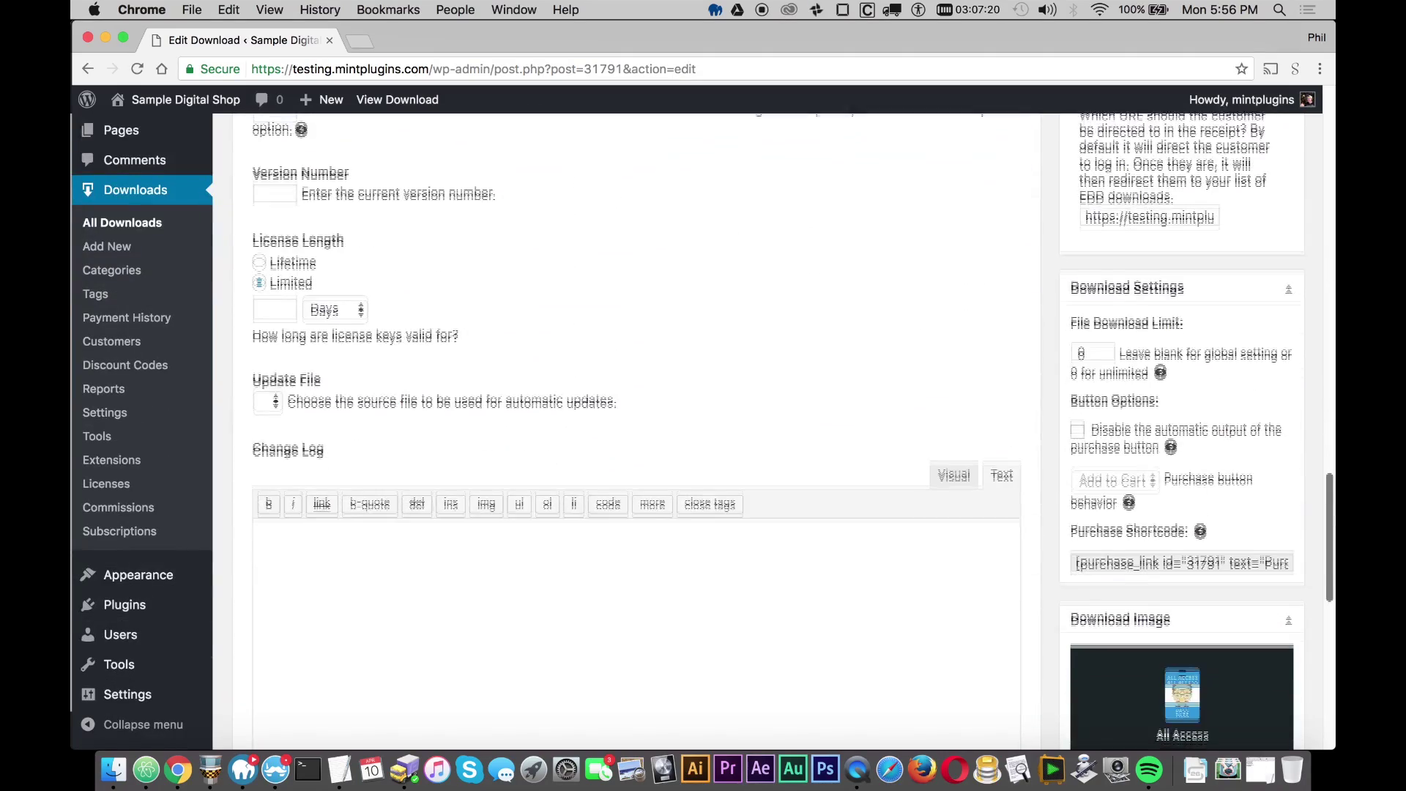
pyautogui.scroll(3, 637, 433)
pyautogui.scroll(1, 741, 484)
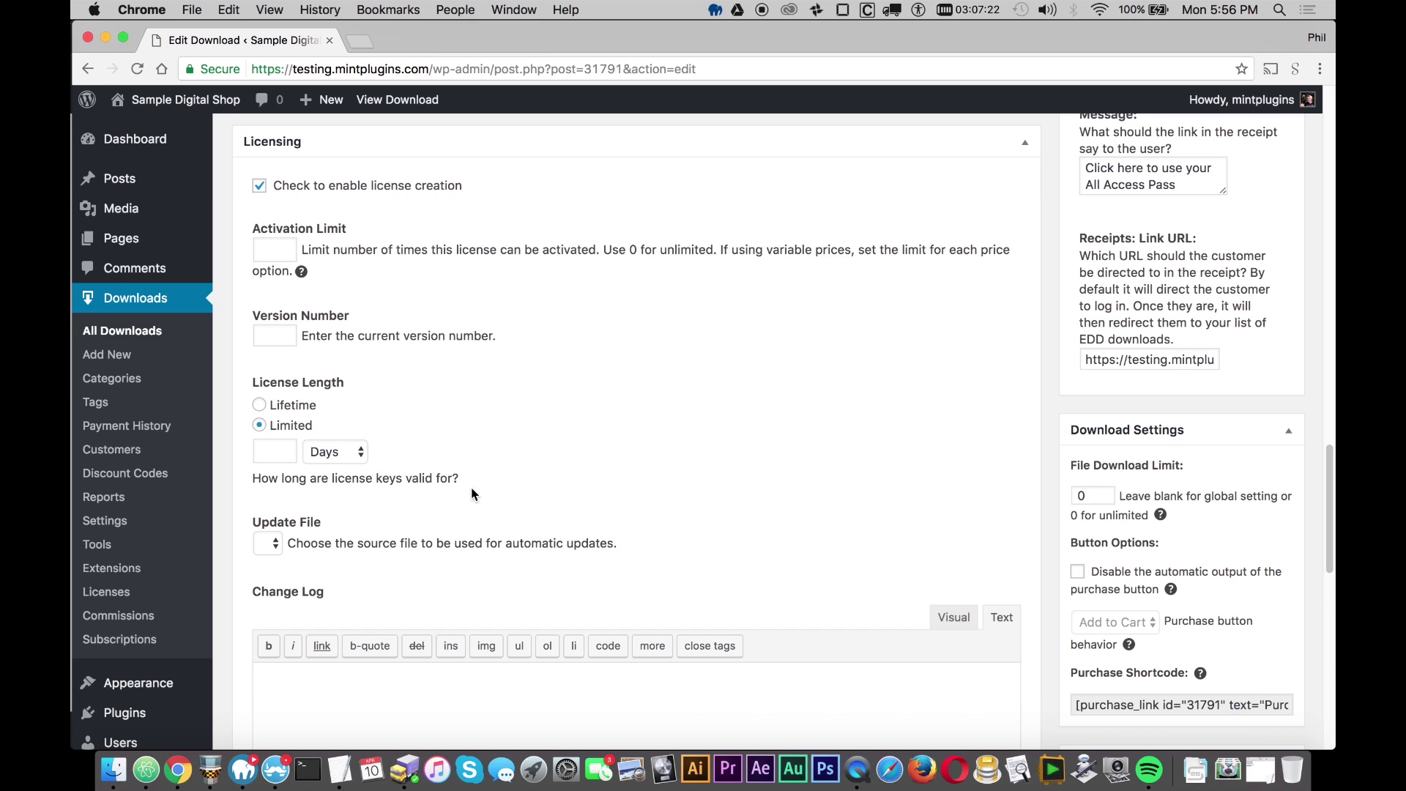
pyautogui.click(272, 449)
pyautogui.write('1')
pyautogui.click(320, 459)
pyautogui.click(327, 502)
# - Compare the license length with the All Access duration and update the published All Access download
pyautogui.scroll(5, 1312, 446)
pyautogui.scroll(-3, 1312, 447)
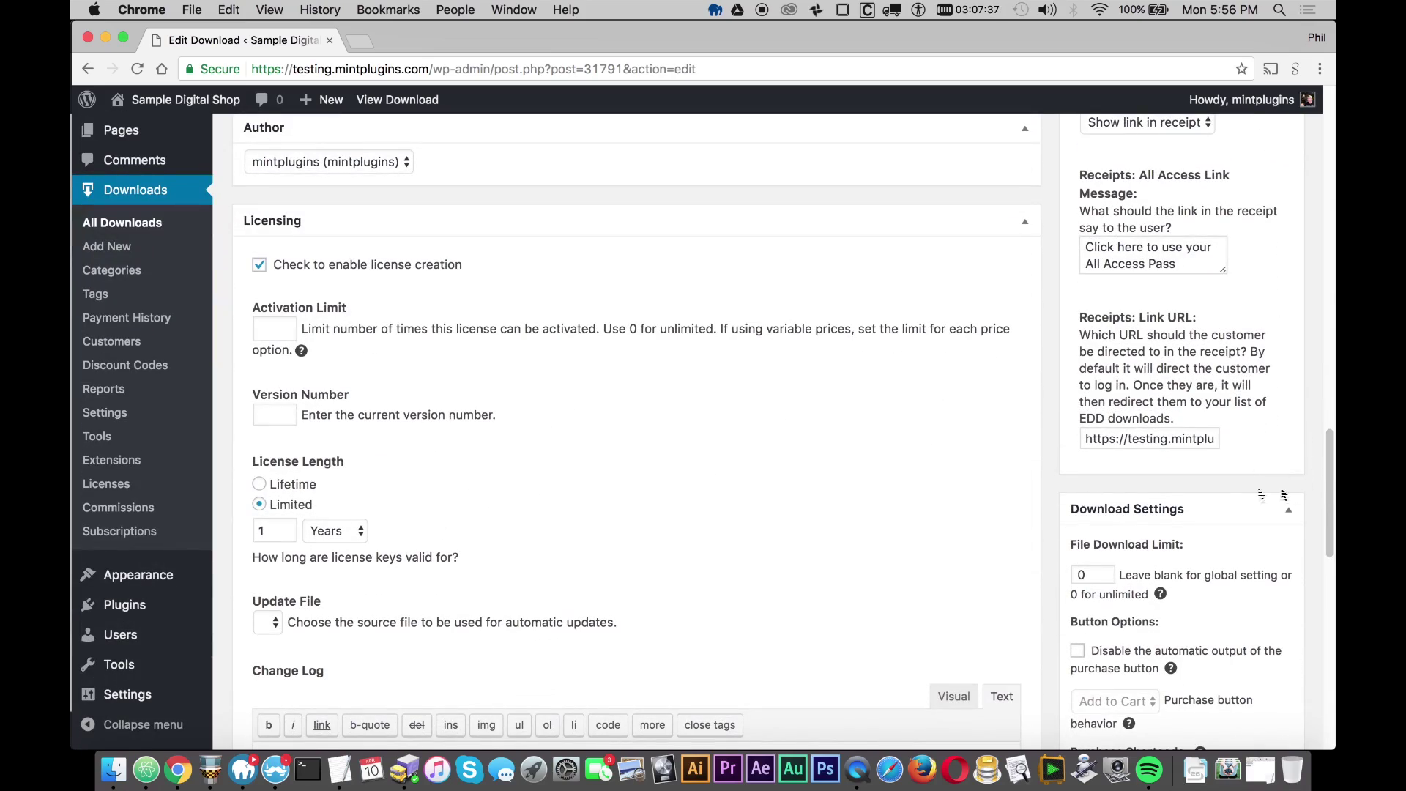
pyautogui.moveTo(1329, 495); pyautogui.dragTo(1329, 336)
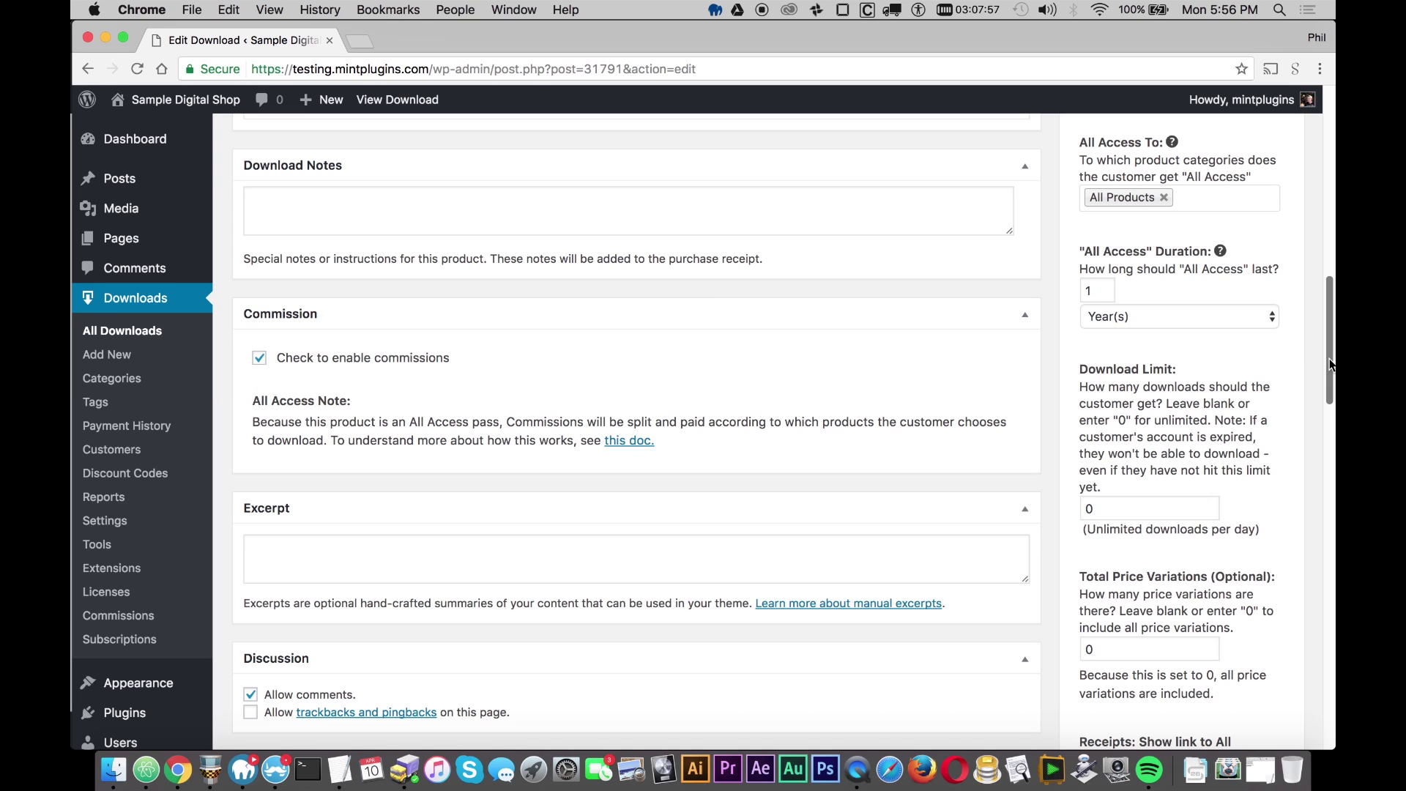
pyautogui.scroll(-10, 1329, 364)
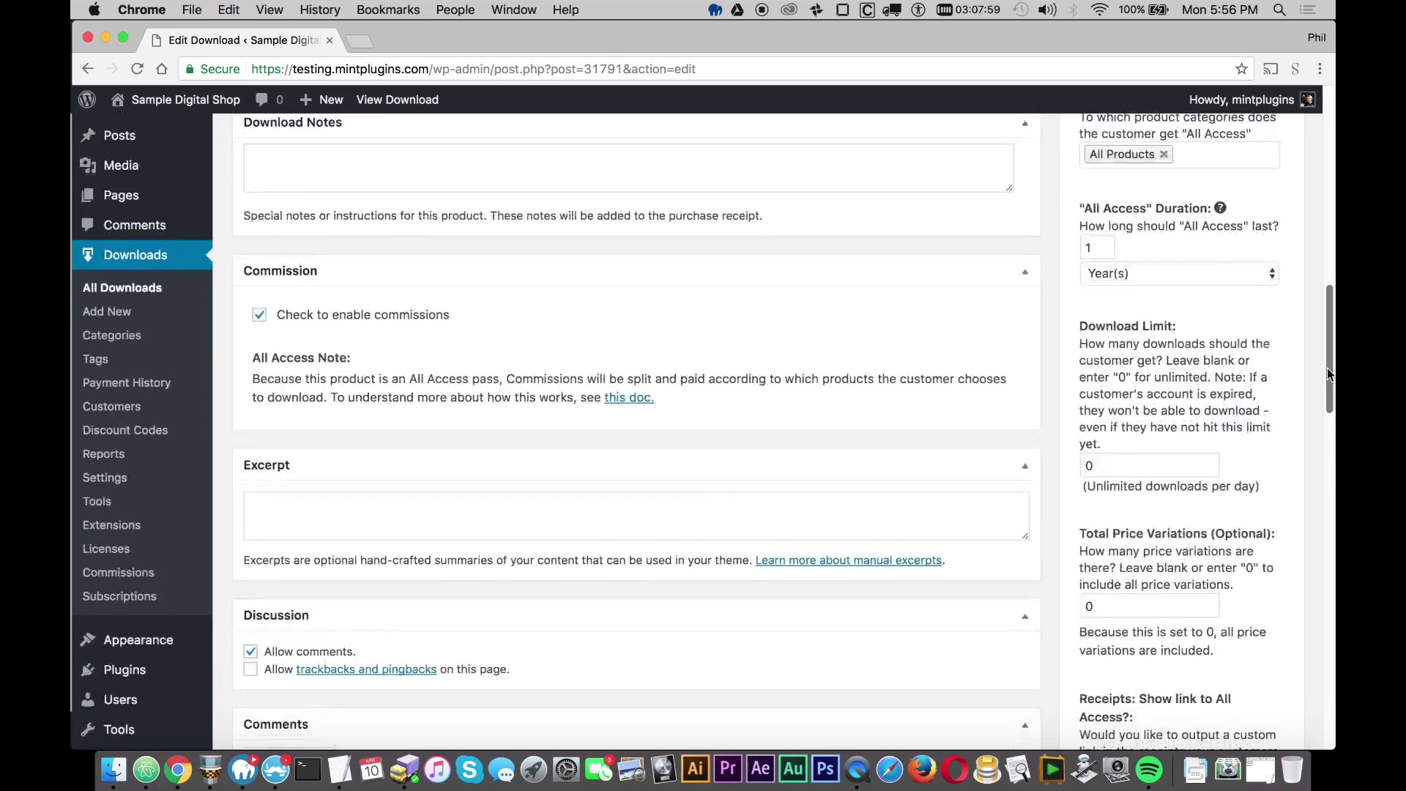
pyautogui.scroll(15, 630, 366)
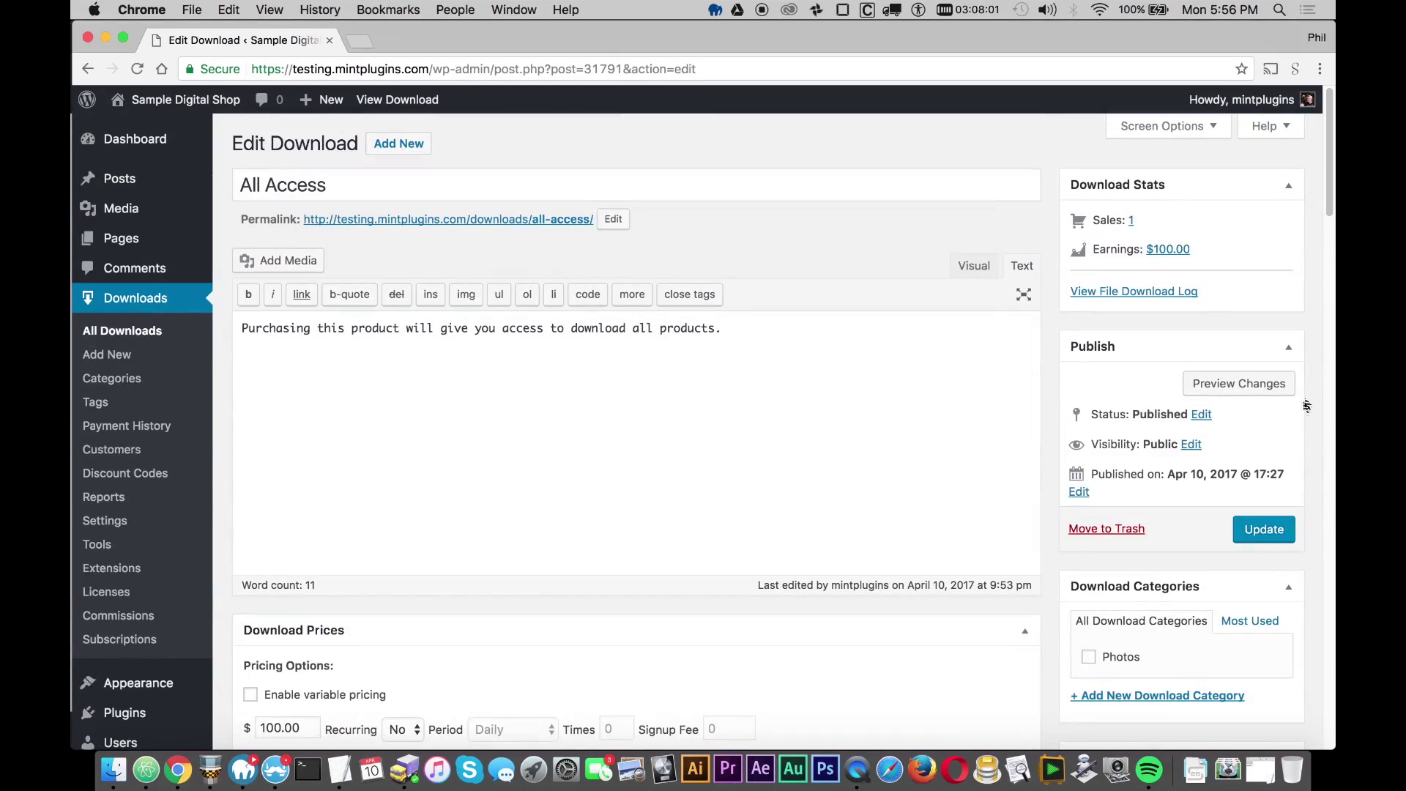
pyautogui.click(1260, 530)
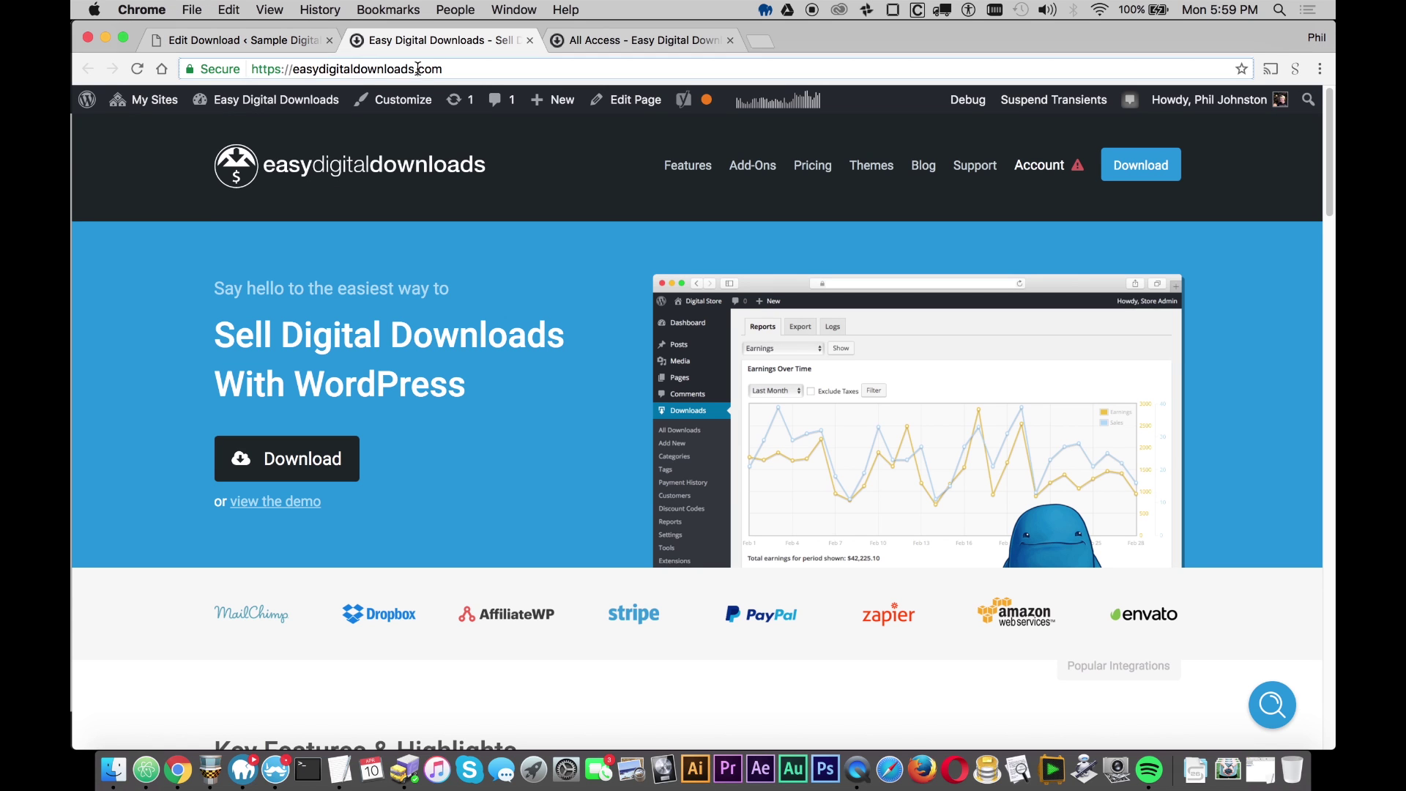
# - Open the add-ons page of the easydigitaldownloads.com website from its home page
pyautogui.click(440, 69)
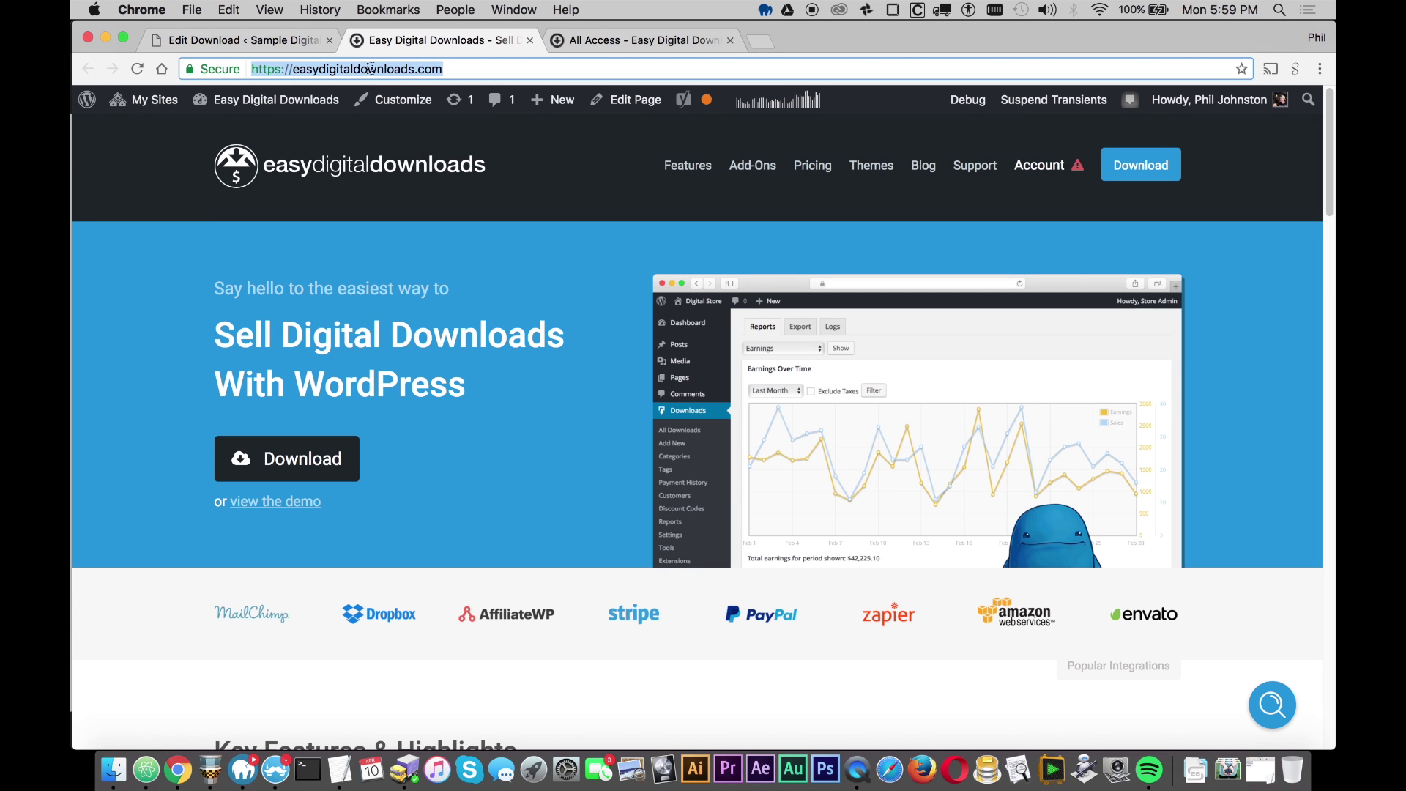
pyautogui.click(527, 208)
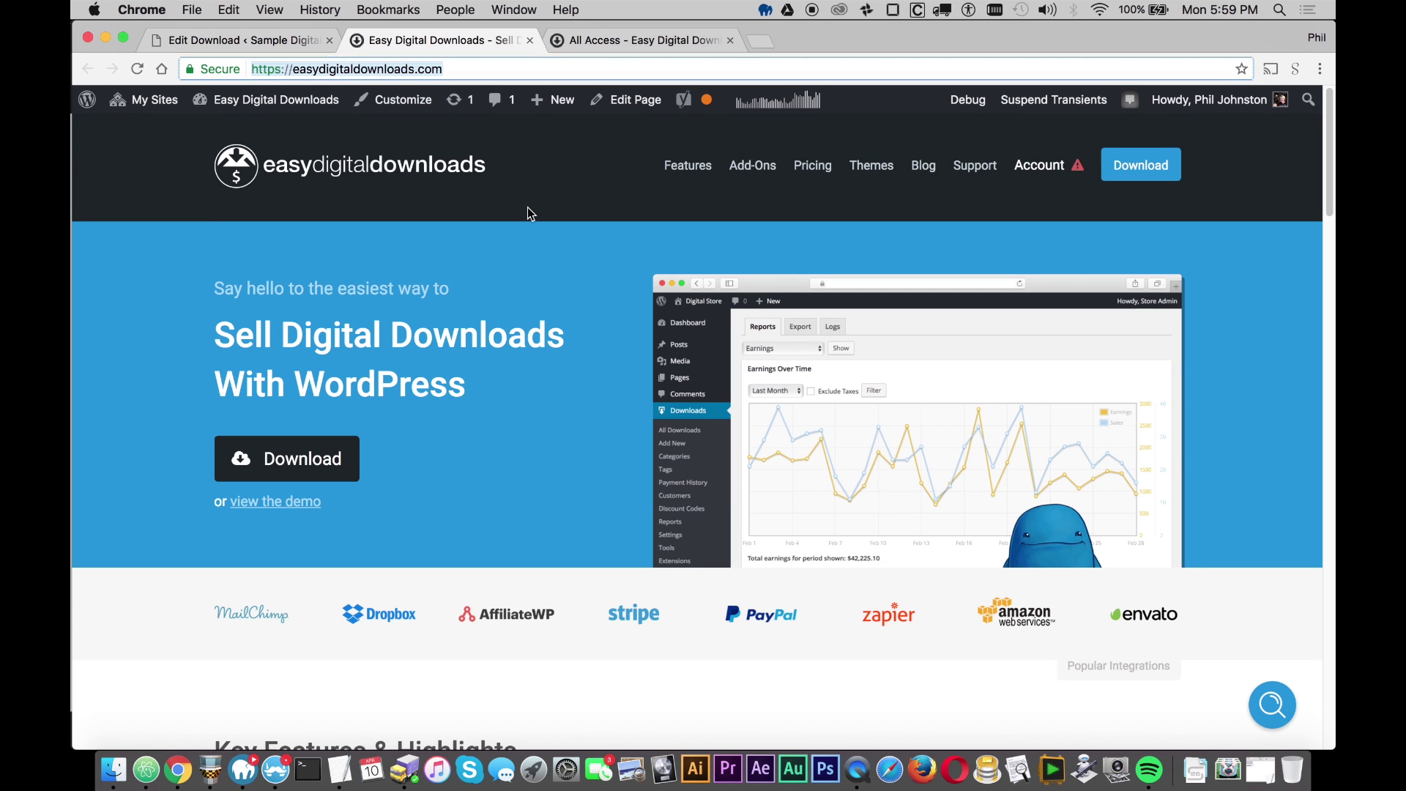
pyautogui.click(769, 169)
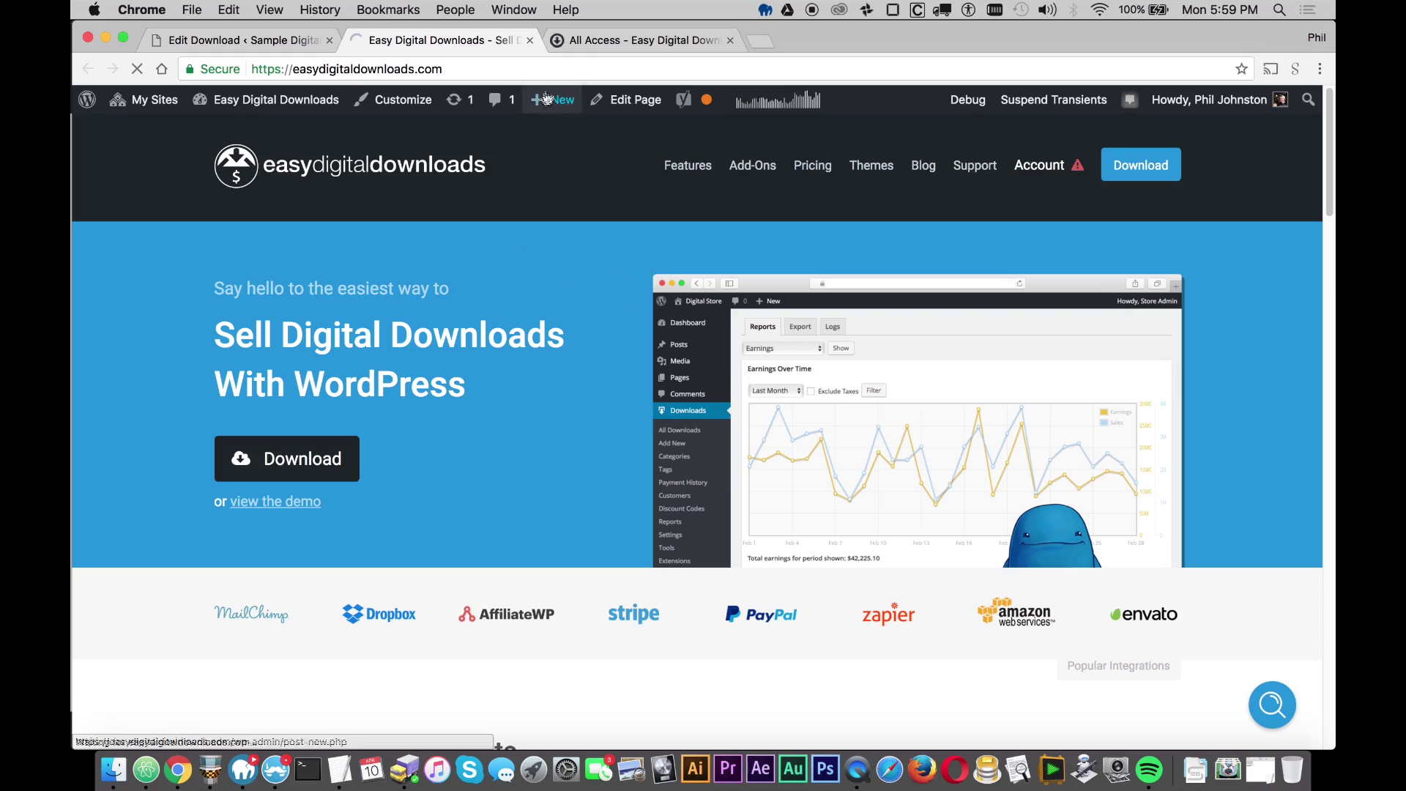
# - Go to the All Access extension's product page and open its setup documentation
pyautogui.click(596, 41)
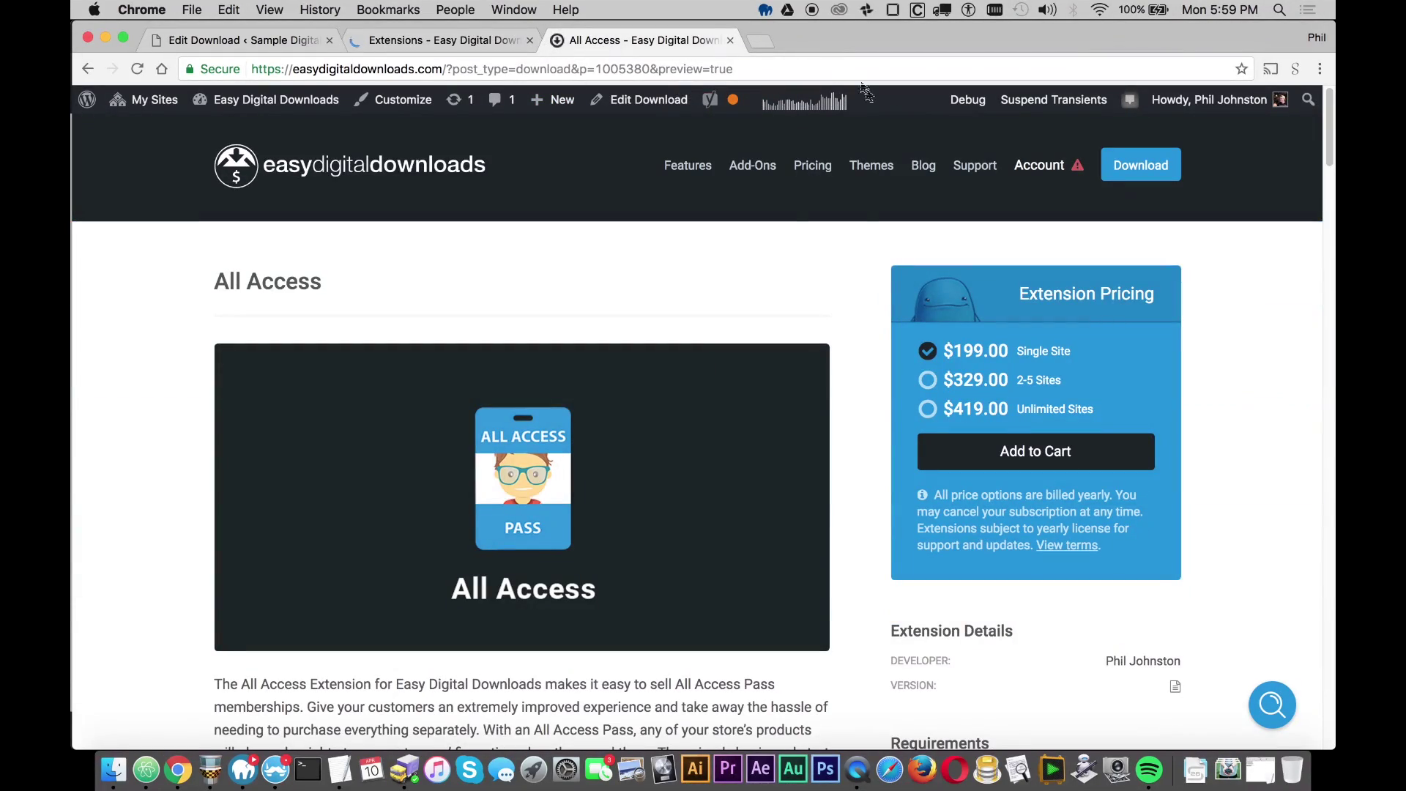
pyautogui.moveTo(1330, 132); pyautogui.dragTo(1329, 186)
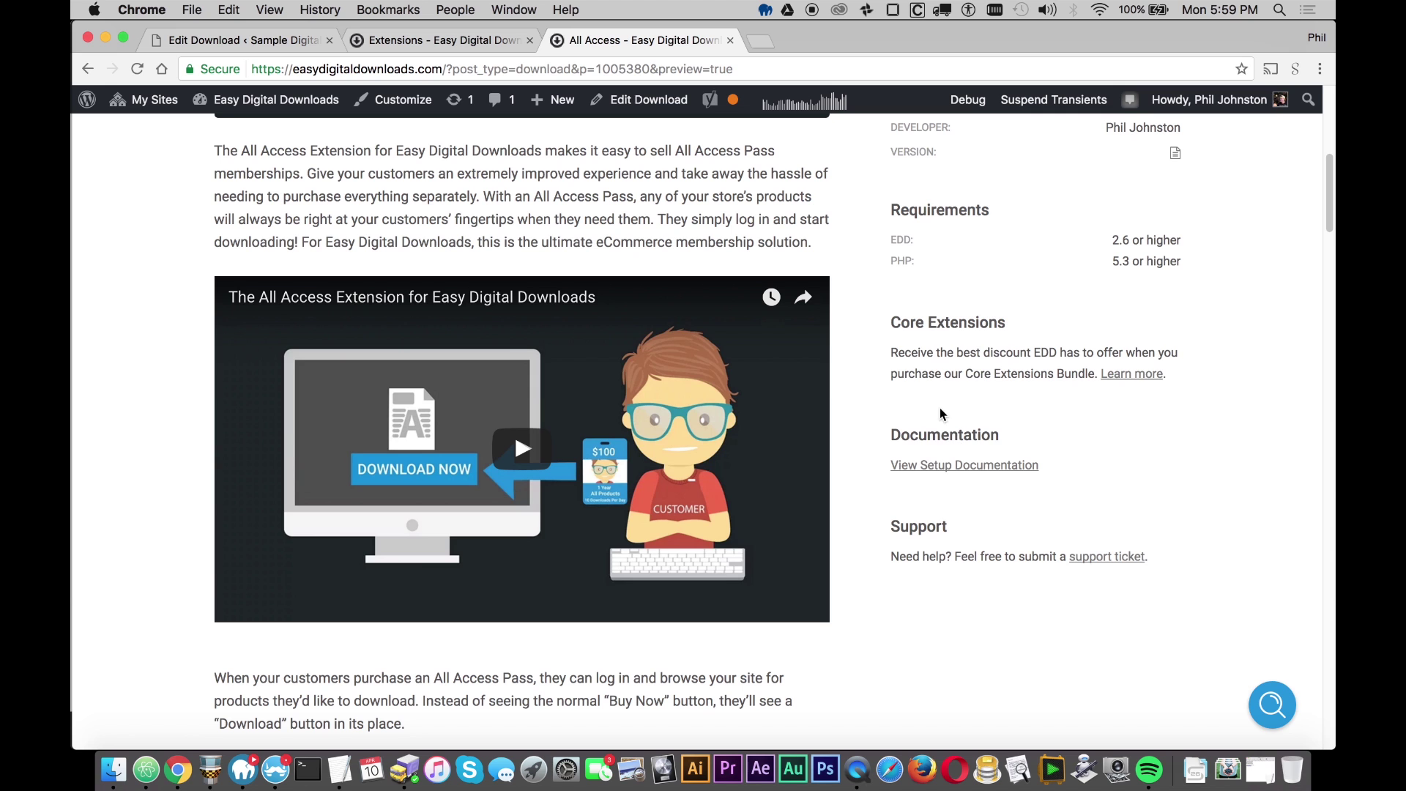
pyautogui.click(930, 467)
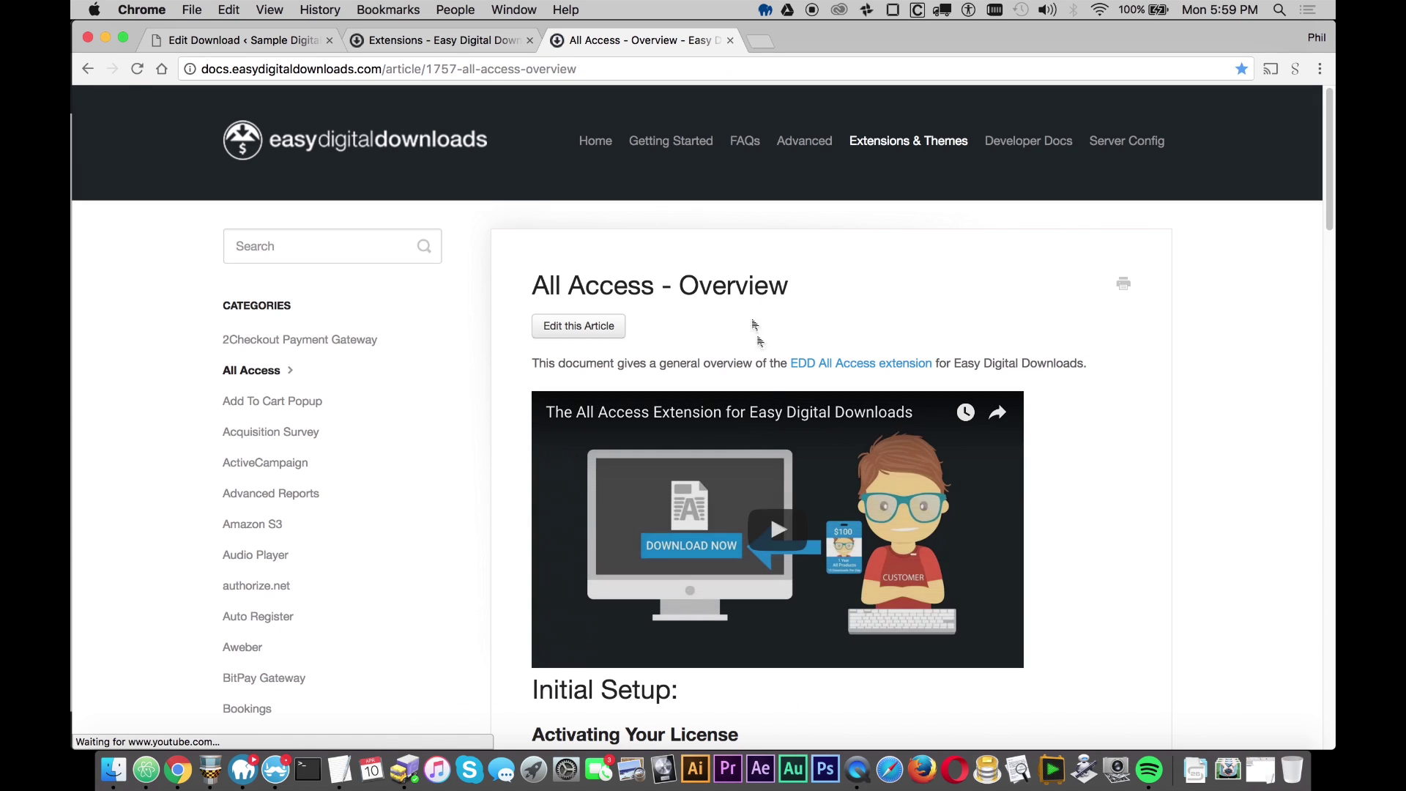